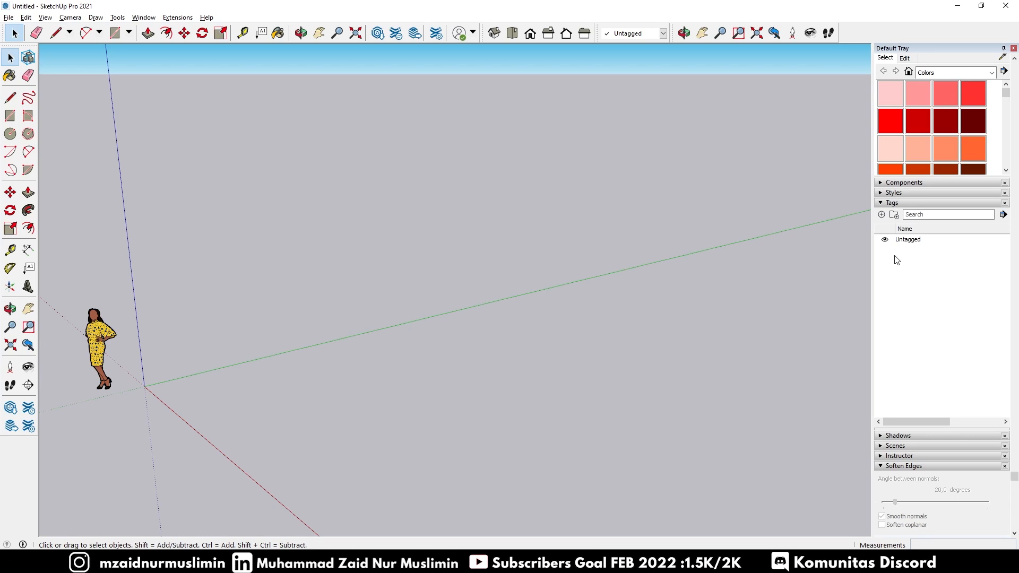
# Add two new tags to the model, named Tiang and lantai
pyautogui.click(883, 215)
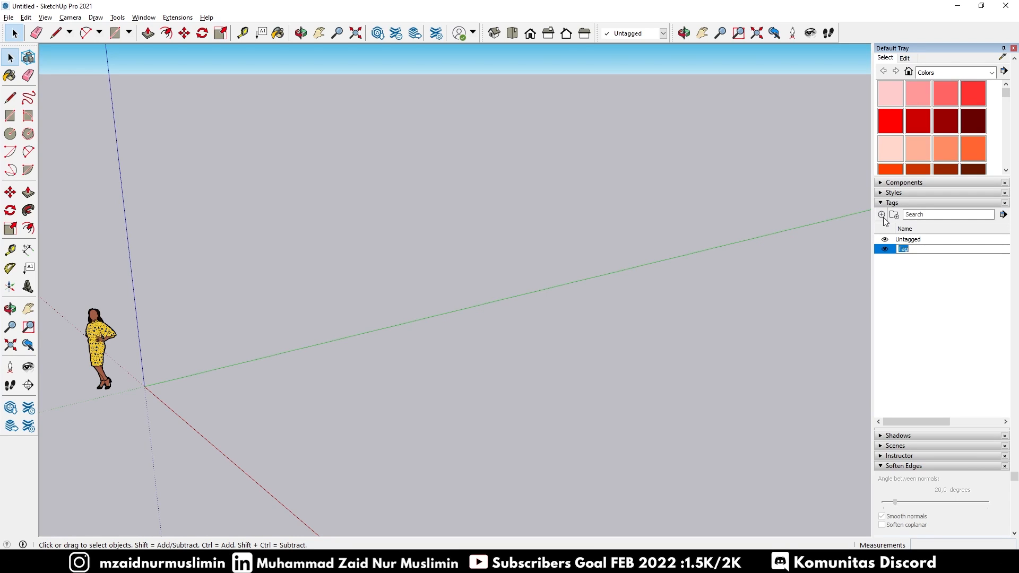
pyautogui.write('Tiang')
pyautogui.press('Return')
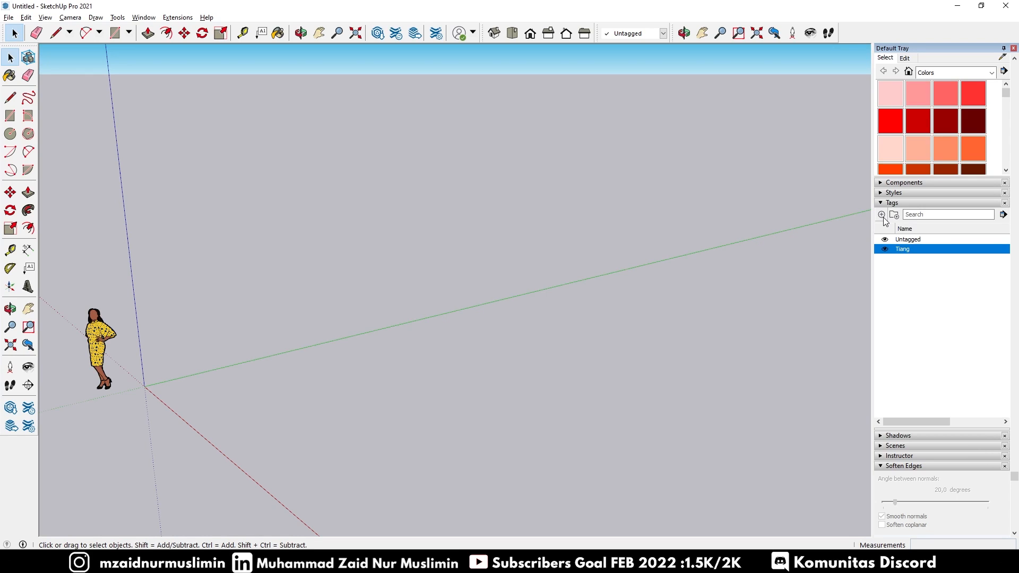
pyautogui.click(884, 216)
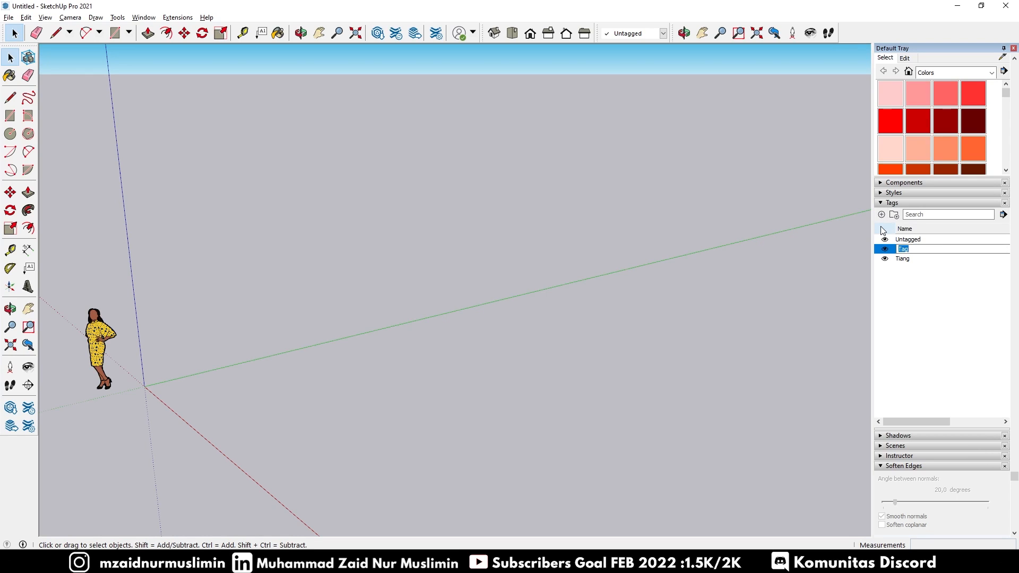
pyautogui.write('A')
pyautogui.write('anta')
pyautogui.write('i')
pyautogui.press('Return')
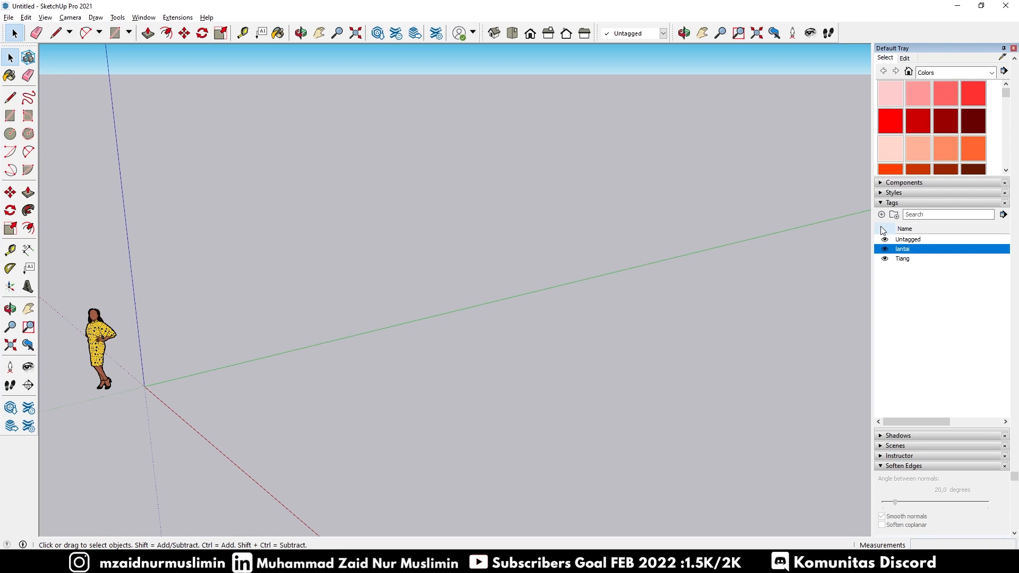
# Add two more tags, named atap and tangga
pyautogui.click(881, 215)
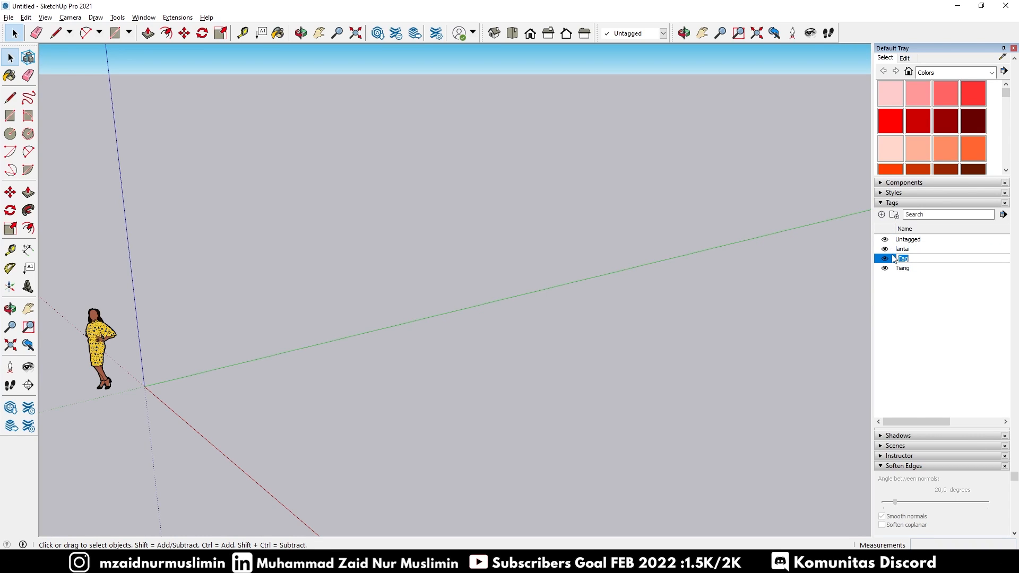
pyautogui.write('atap')
pyautogui.press('Return')
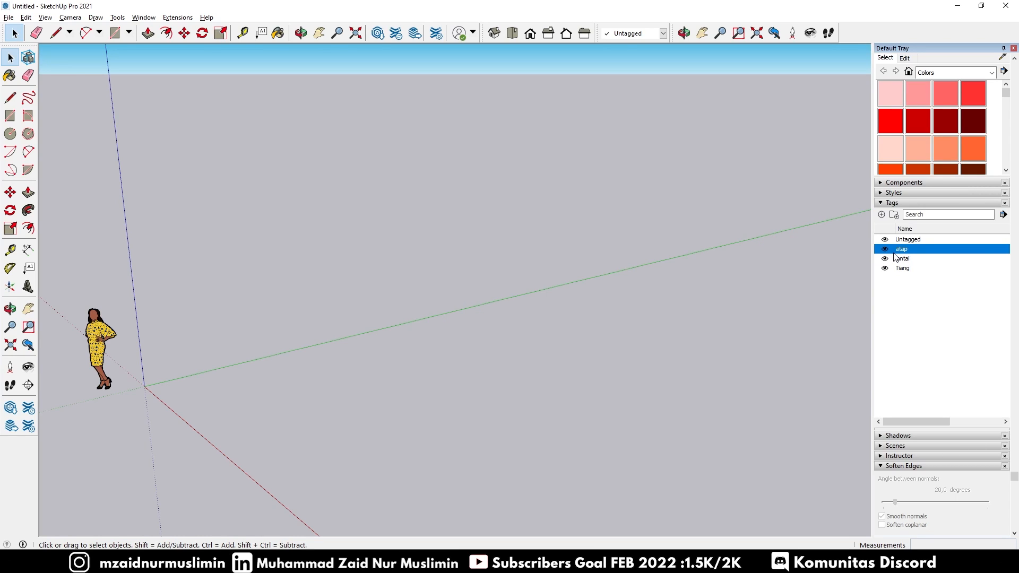
pyautogui.click(881, 215)
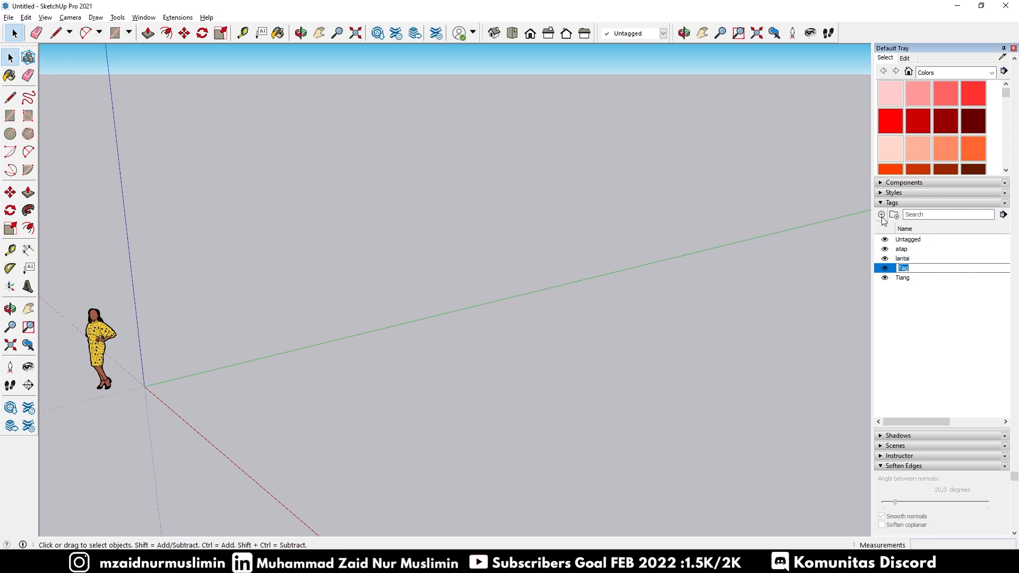
pyautogui.write('tangga')
pyautogui.press('Return')
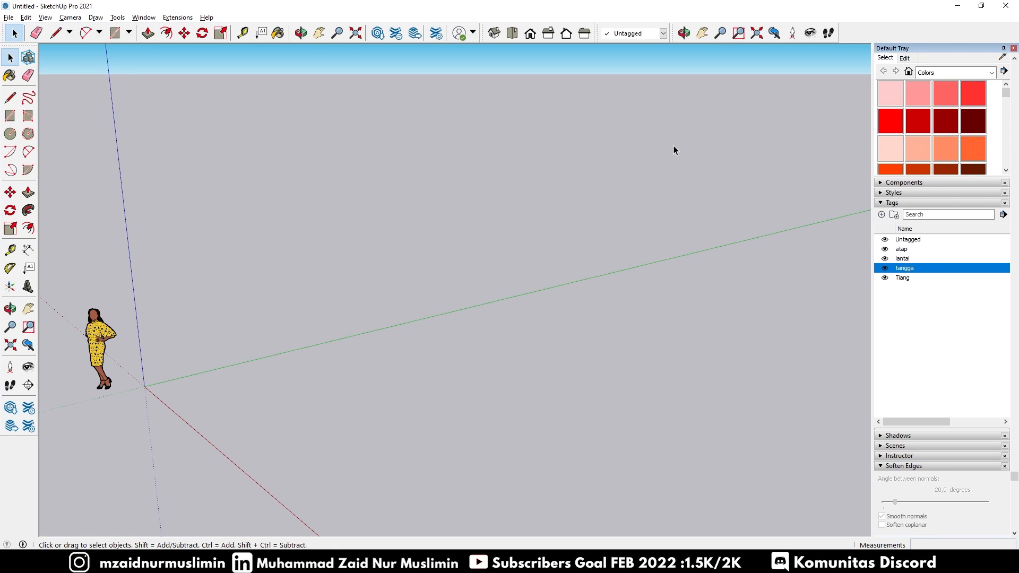
# Make Tiang the current tag so that new geometry is assigned to it
pyautogui.scroll(-2, 547, 295)
pyautogui.scroll(2, 937, 248)
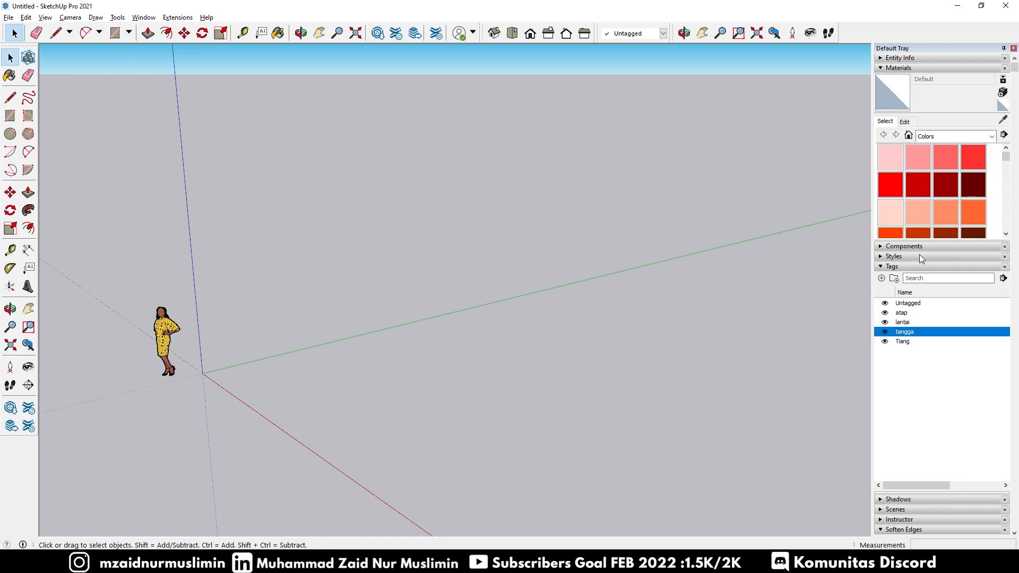
pyautogui.scroll(-2, 908, 299)
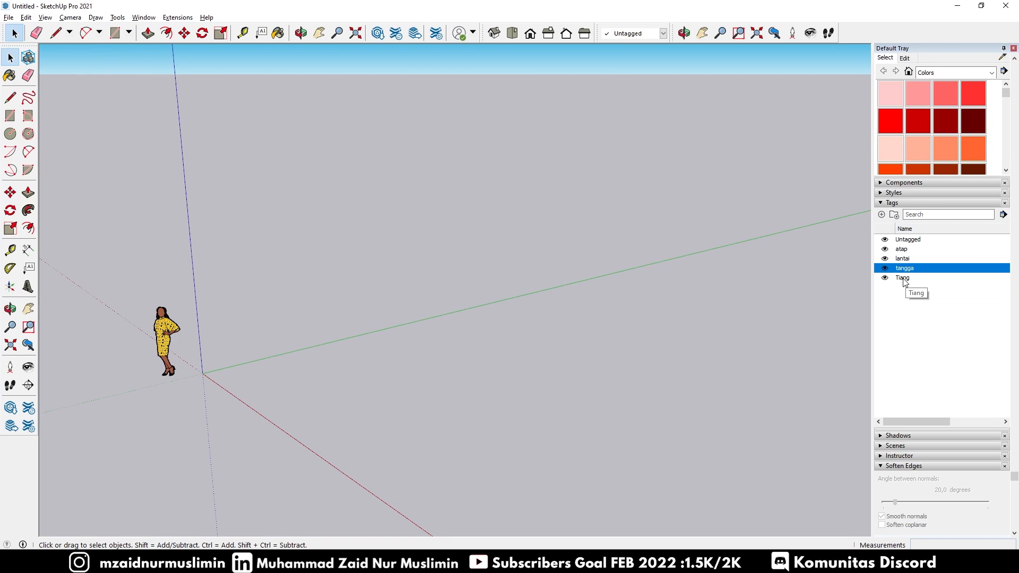
pyautogui.click(902, 277)
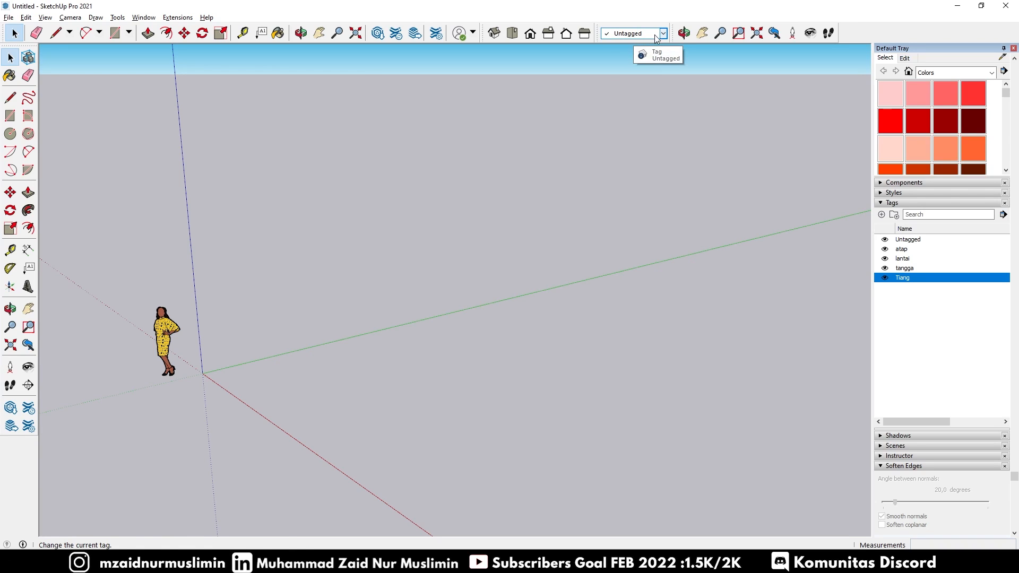
pyautogui.rightClick(846, 33)
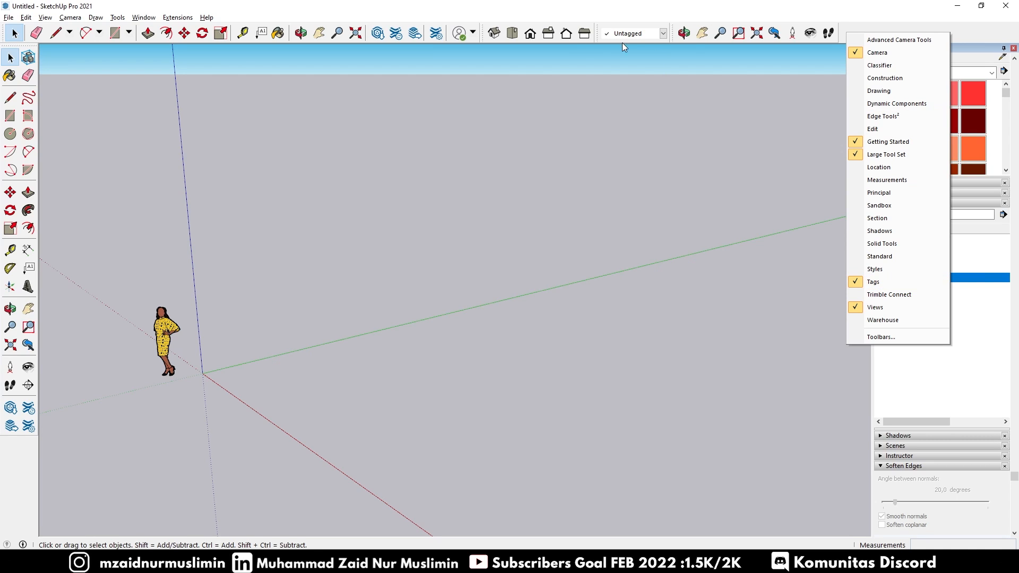
pyautogui.click(642, 36)
pyautogui.click(644, 34)
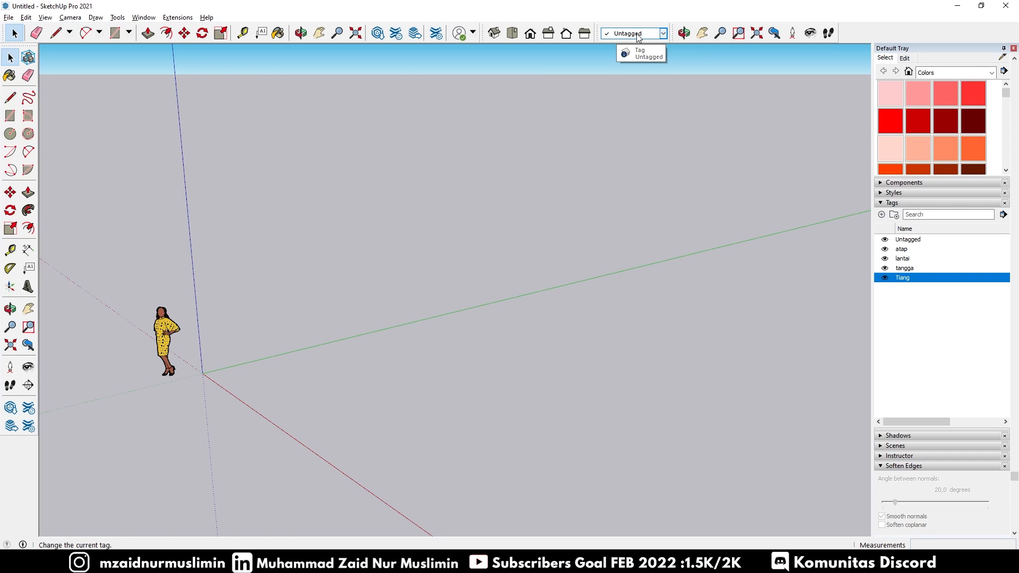
pyautogui.click(636, 34)
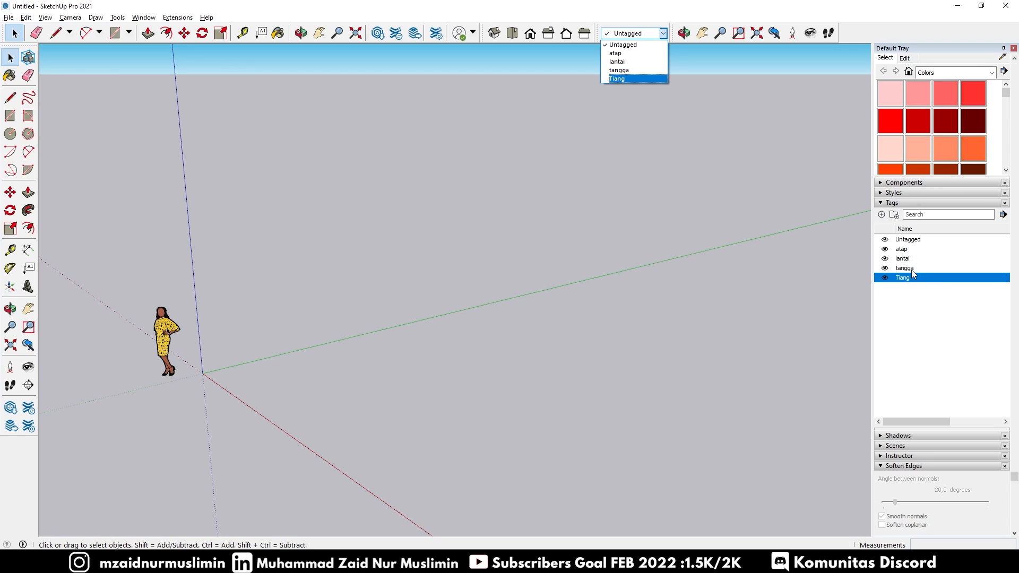
pyautogui.click(615, 78)
pyautogui.scroll(1, 574, 297)
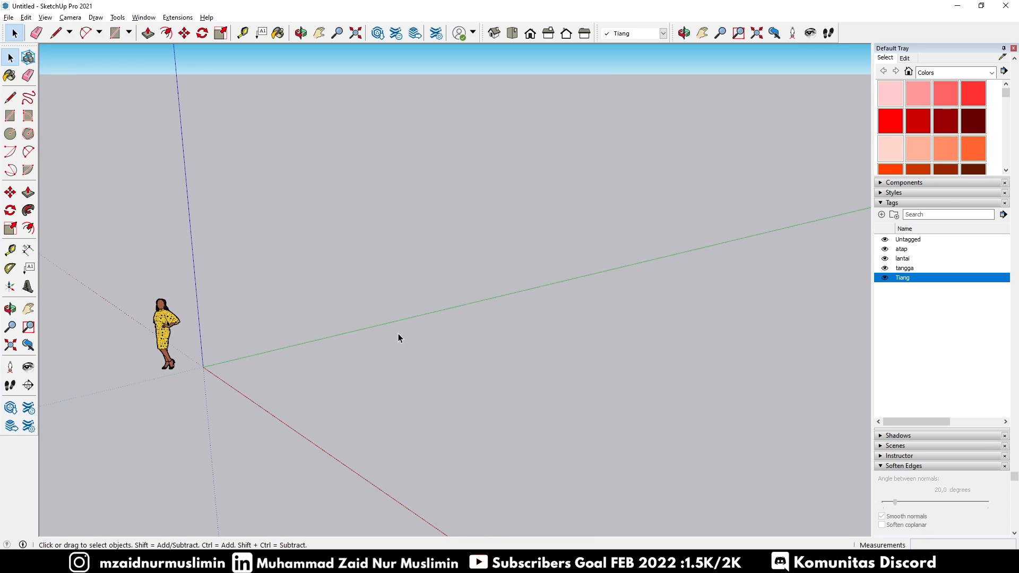
pyautogui.scroll(2, 391, 366)
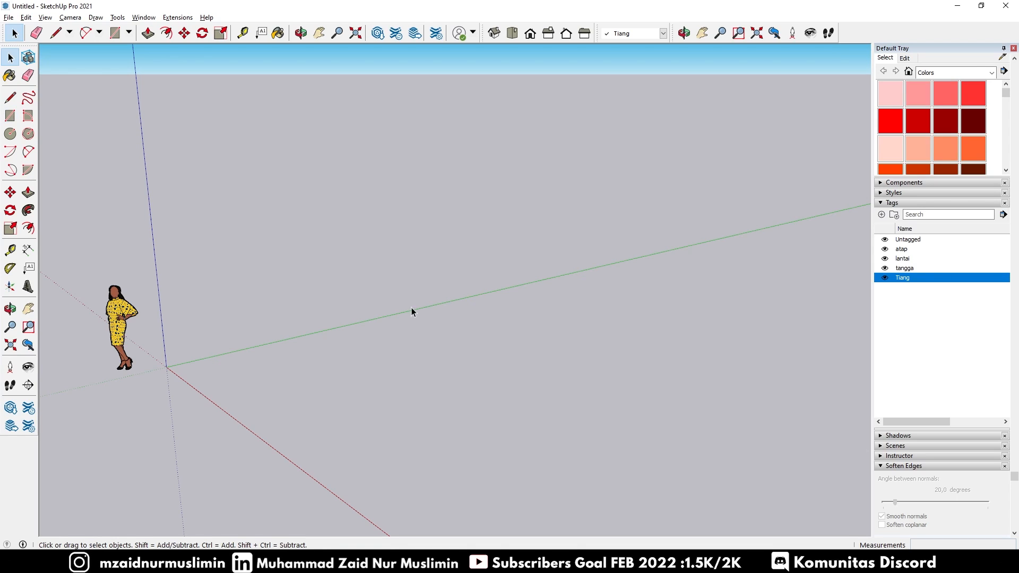
pyautogui.moveTo(381, 296); pyautogui.dragTo(412, 313, button='middle')
pyautogui.scroll(-1, 405, 304)
pyautogui.scroll(1, 377, 351)
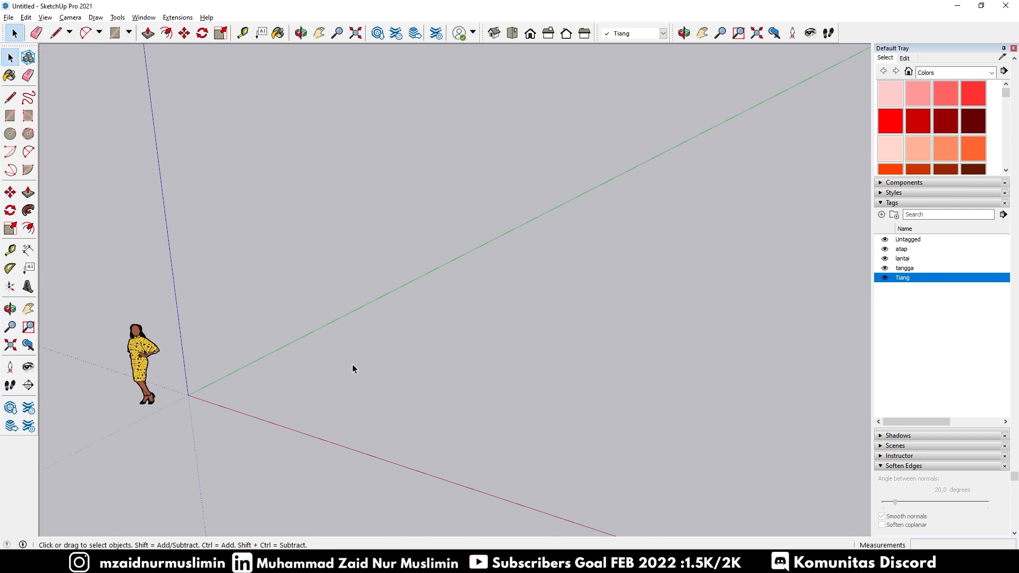
pyautogui.press('r')
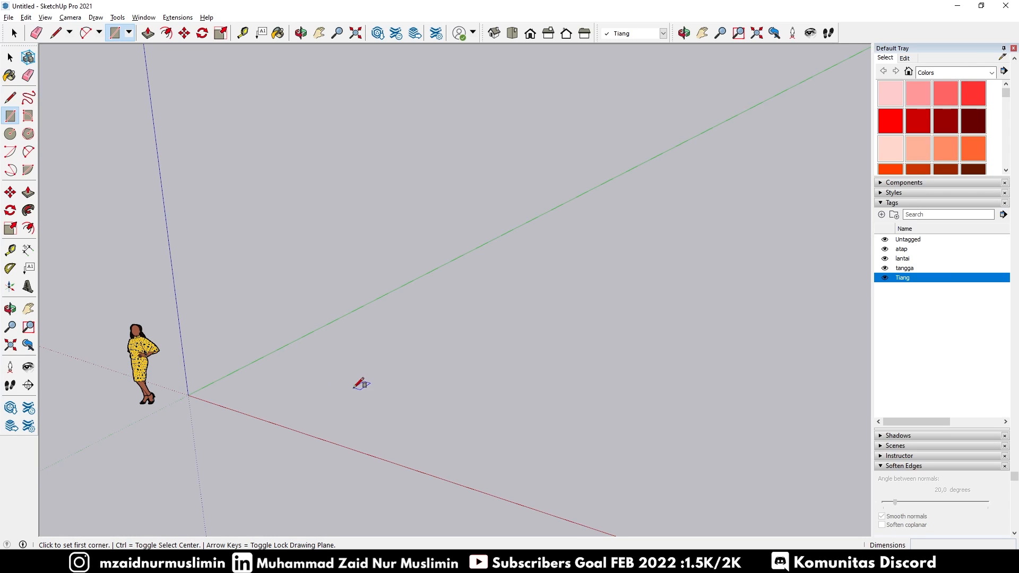
pyautogui.click(293, 395)
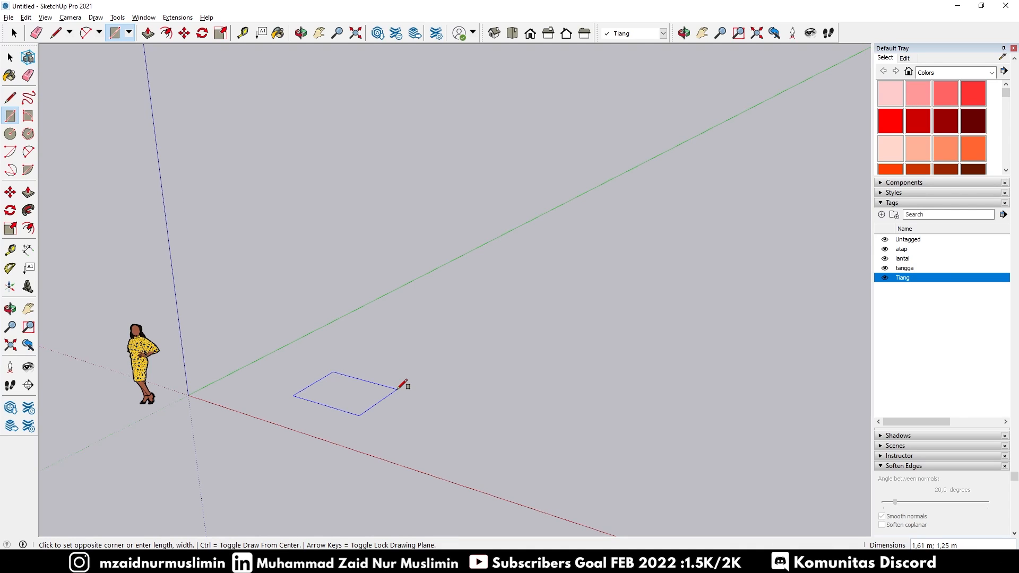
pyautogui.write('0,05;0.05')
pyautogui.click(397, 389)
pyautogui.hotkey('ctrl', 'z')
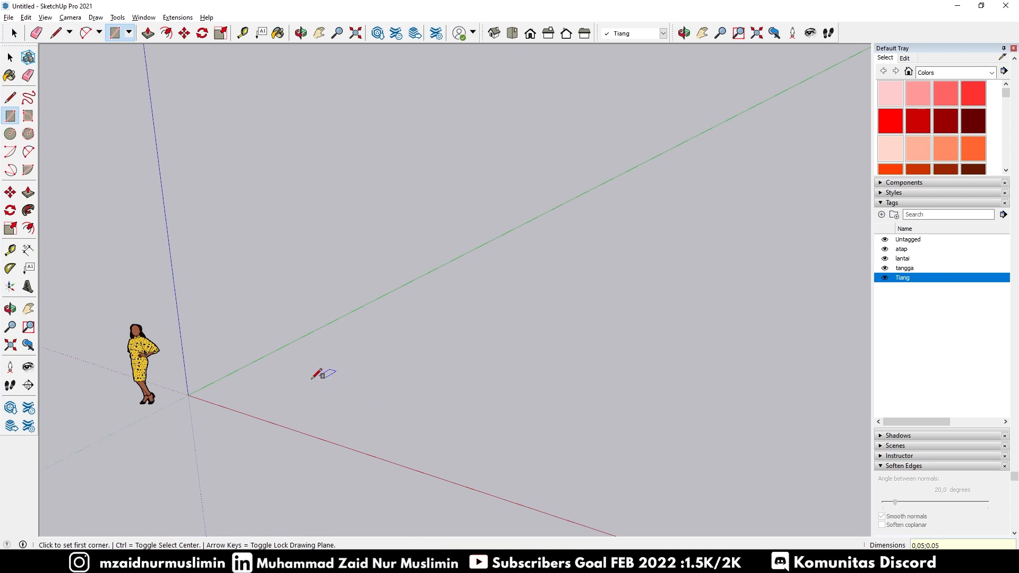
# Draw a 0,05 m by 0,05 m square on the ground near the origin, between the red and green axes
pyautogui.click(269, 401)
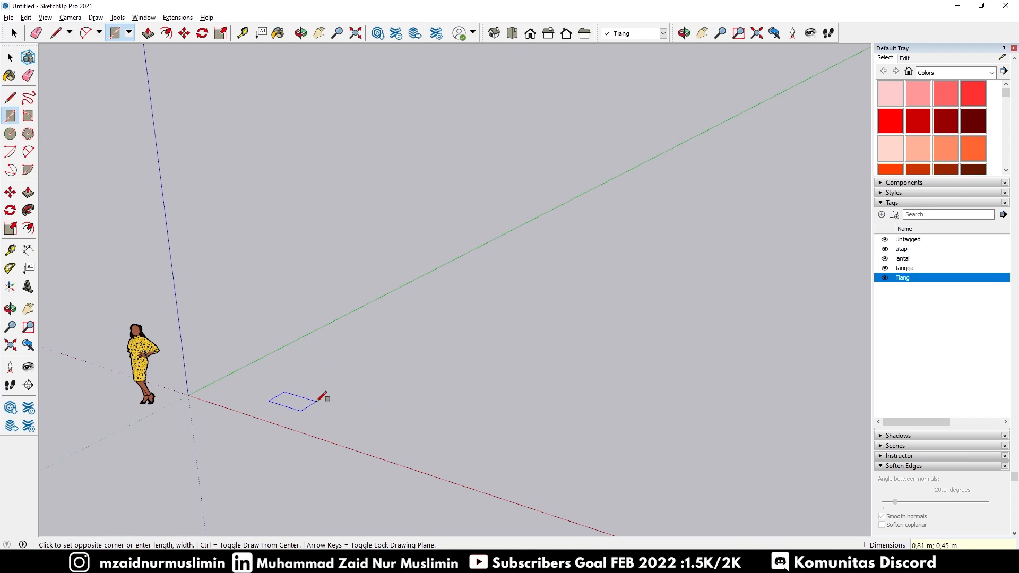
pyautogui.write('0,05;0,05')
pyautogui.press('Return')
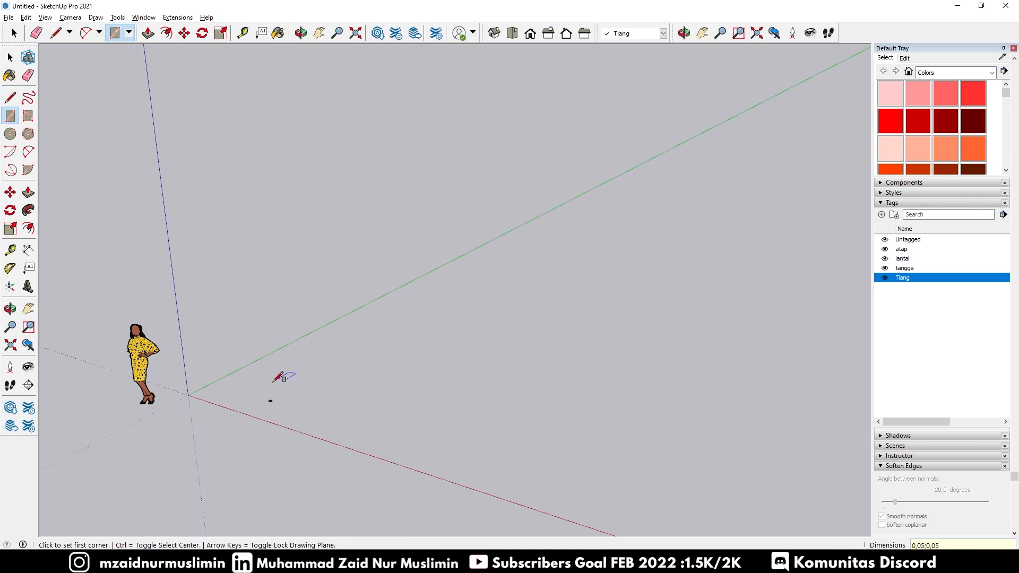
# Select the whole small square, both face and edges, and make it a group
pyautogui.scroll(3, 290, 399)
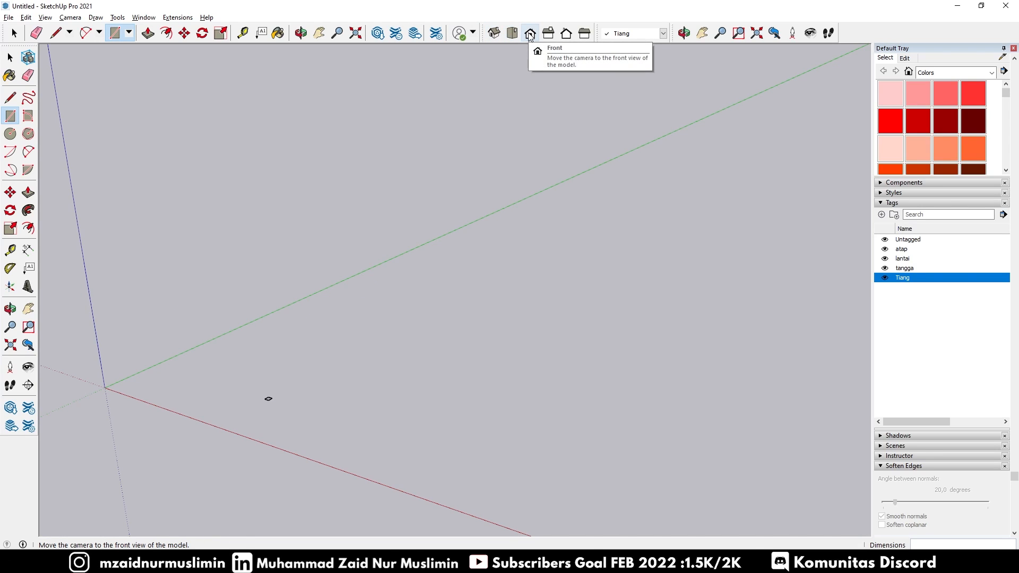
pyautogui.click(519, 35)
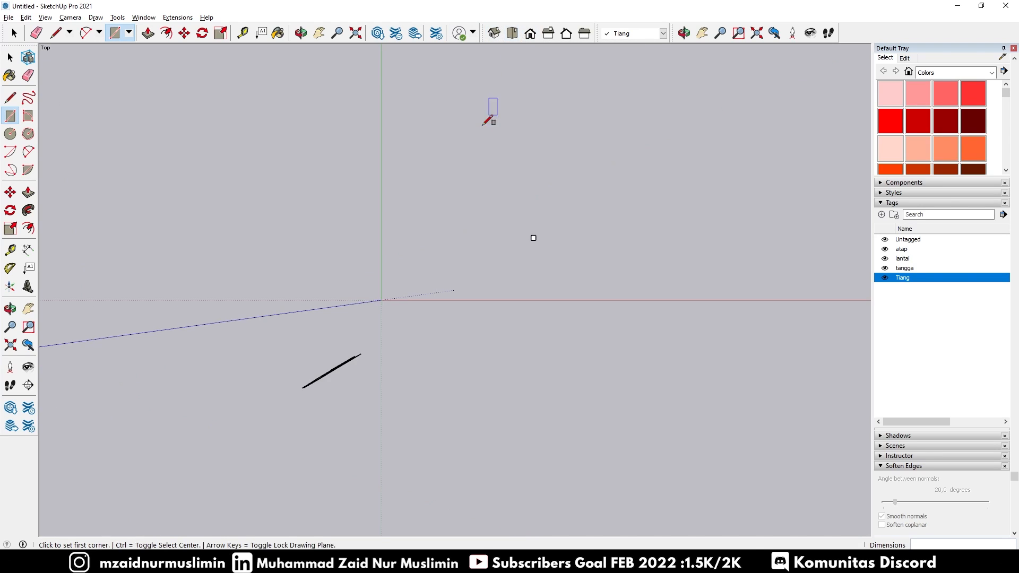
pyautogui.scroll(2, 541, 238)
pyautogui.scroll(5, 541, 232)
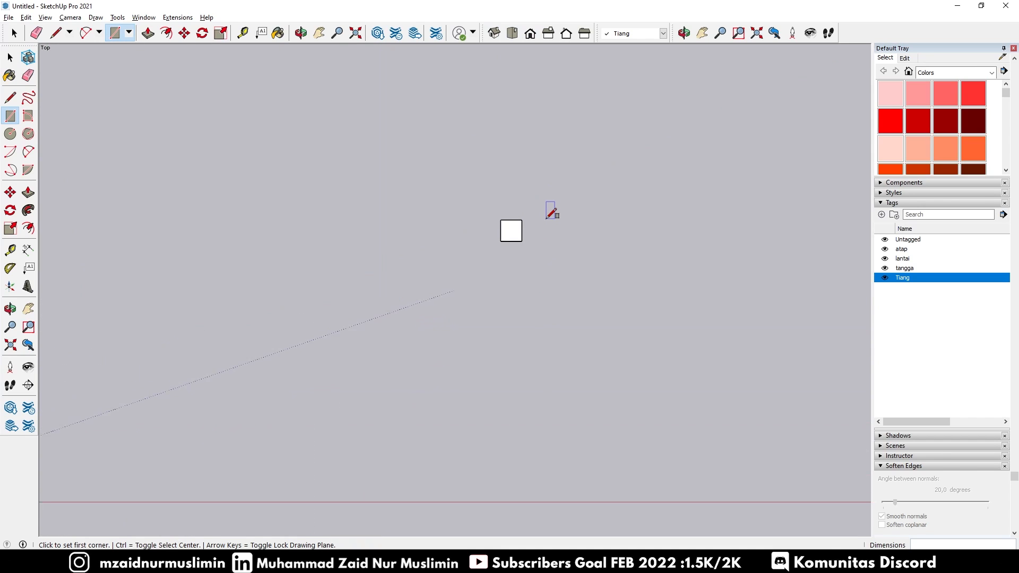
pyautogui.press('space')
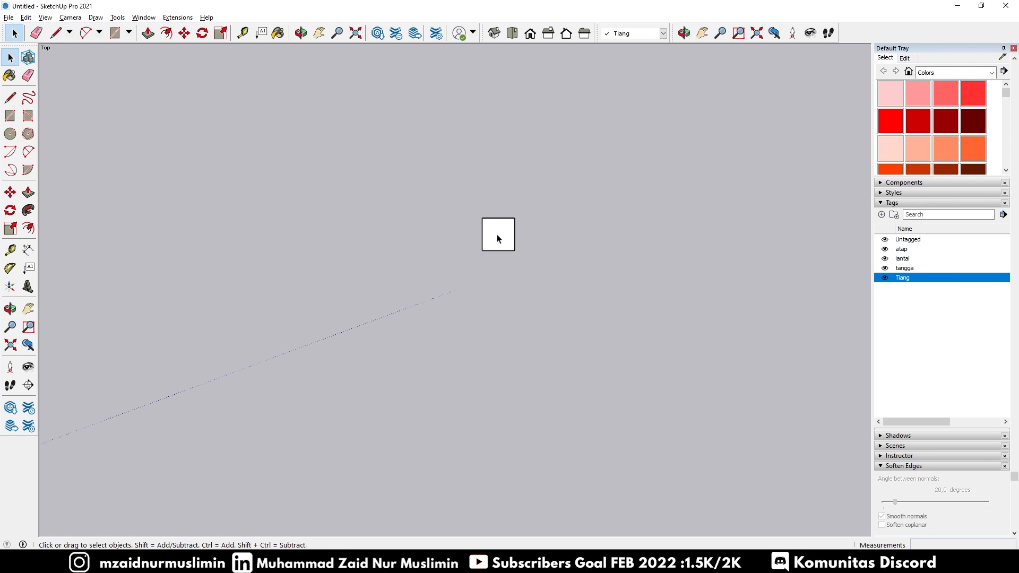
pyautogui.moveTo(505, 251); pyautogui.dragTo(428, 212, button='middle')
pyautogui.scroll(-2, 428, 212)
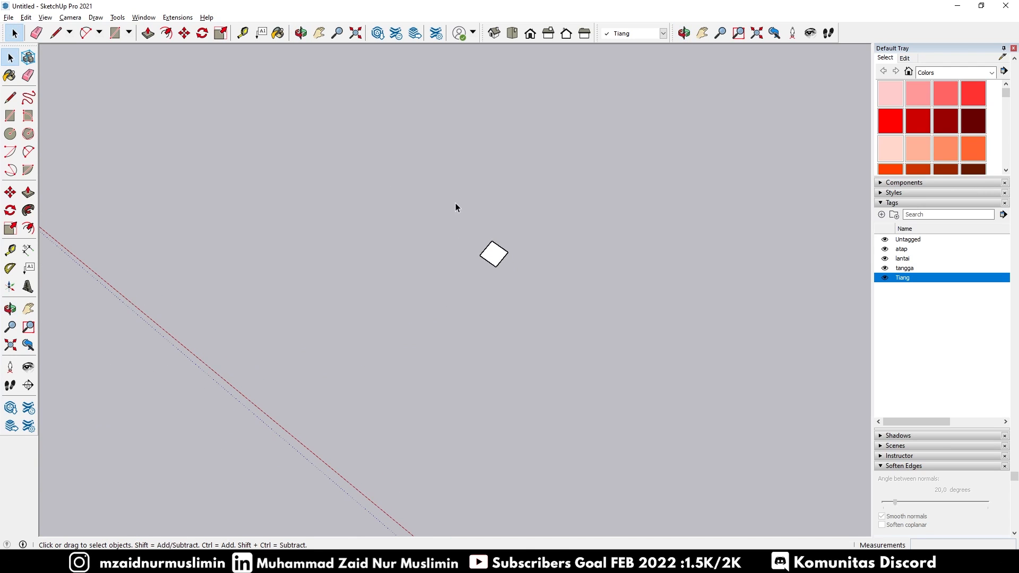
pyautogui.moveTo(442, 197); pyautogui.dragTo(623, 342)
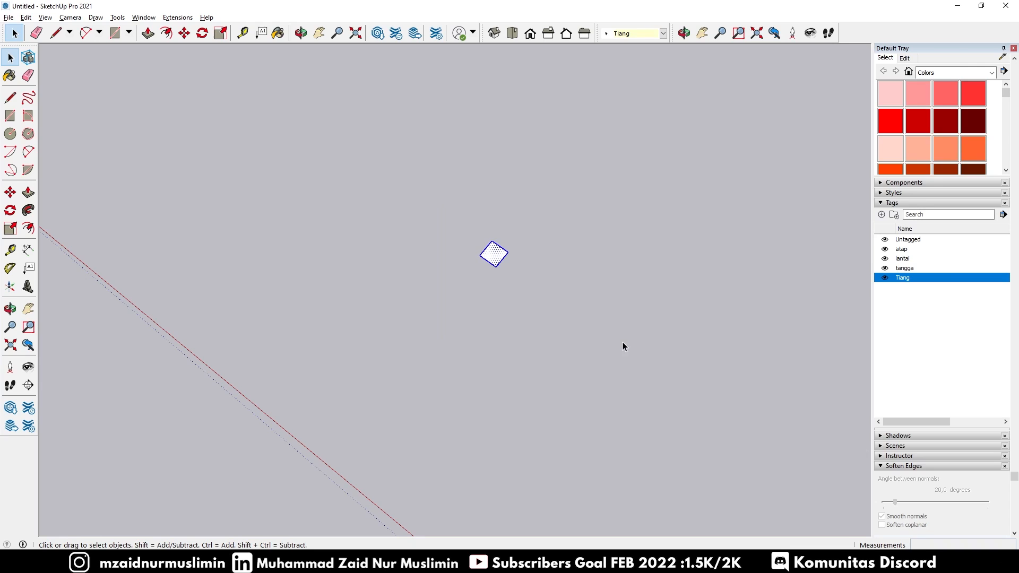
pyautogui.rightClick(505, 256)
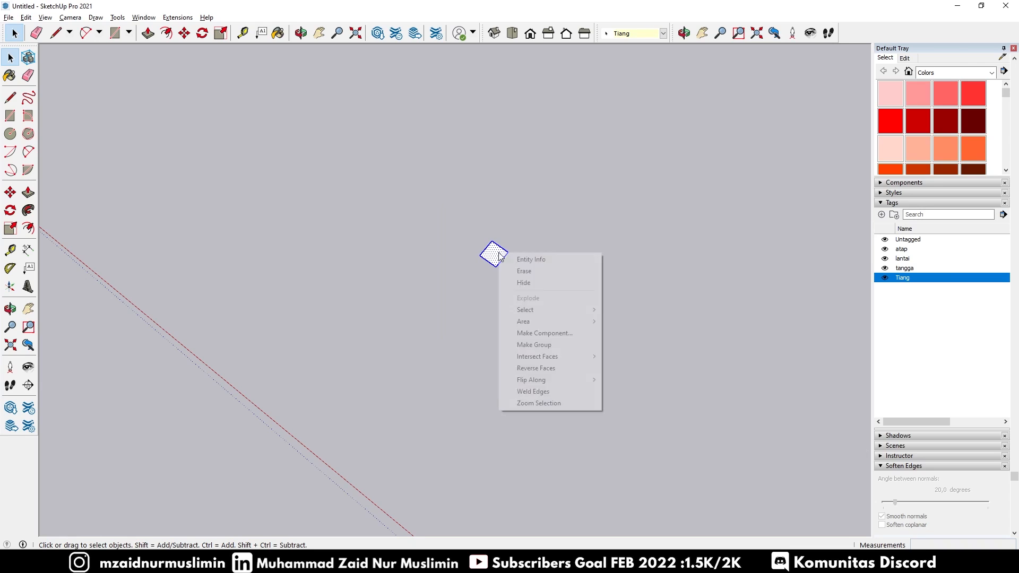
pyautogui.click(555, 350)
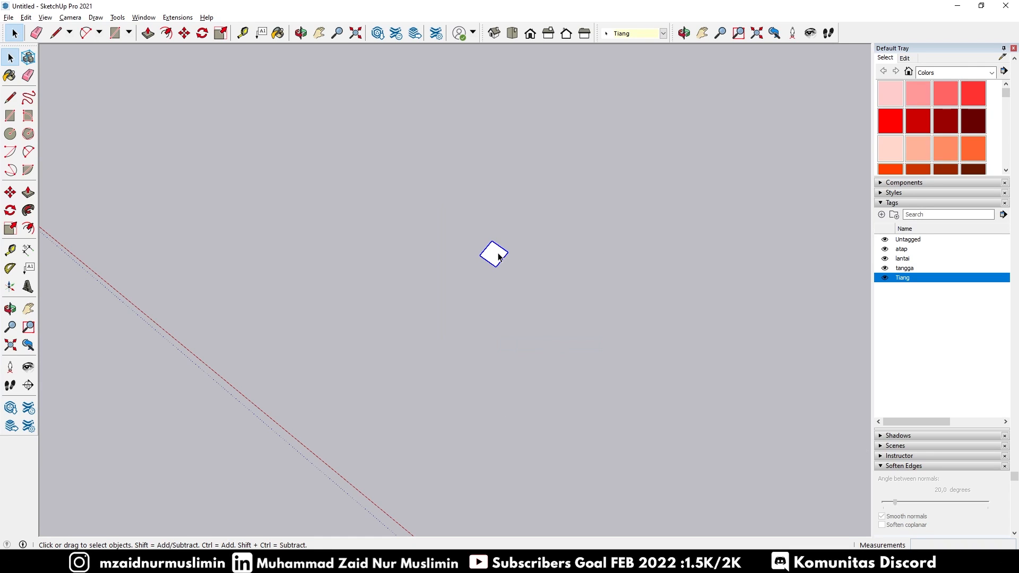
# Open the grouped square for editing
pyautogui.scroll(-5, 493, 271)
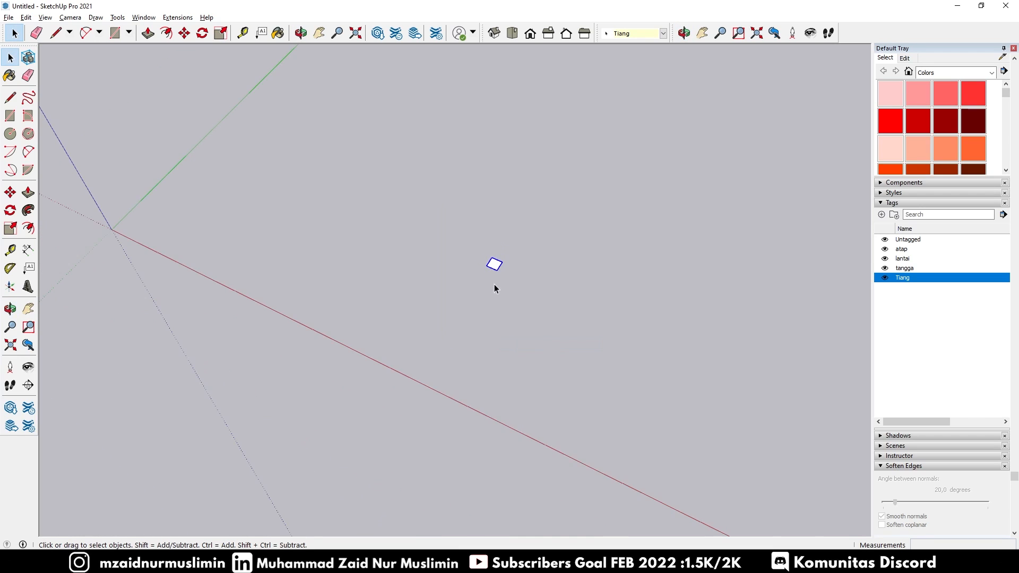
pyautogui.scroll(3, 499, 260)
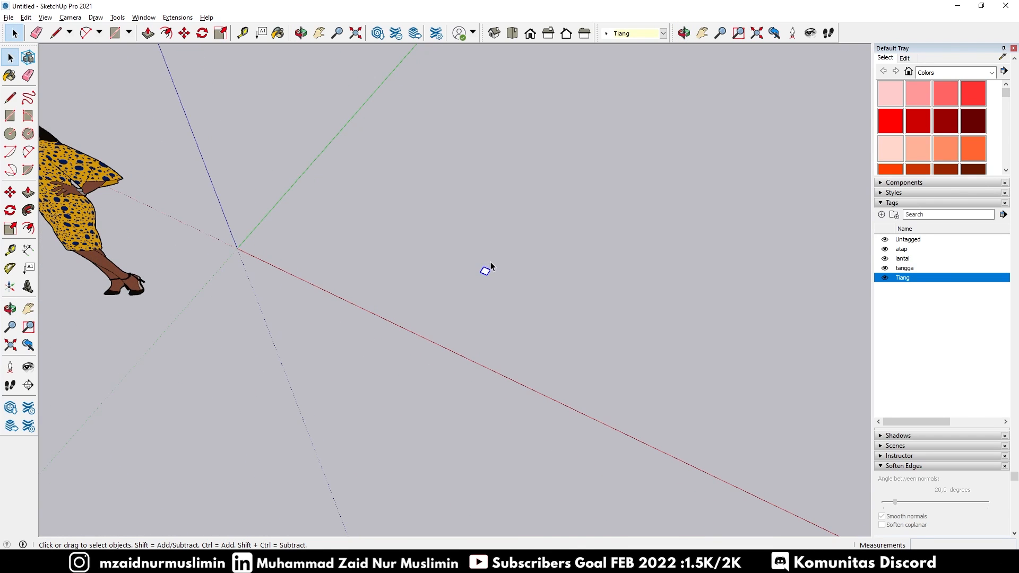
pyautogui.scroll(-3, 491, 265)
pyautogui.scroll(-1, 491, 267)
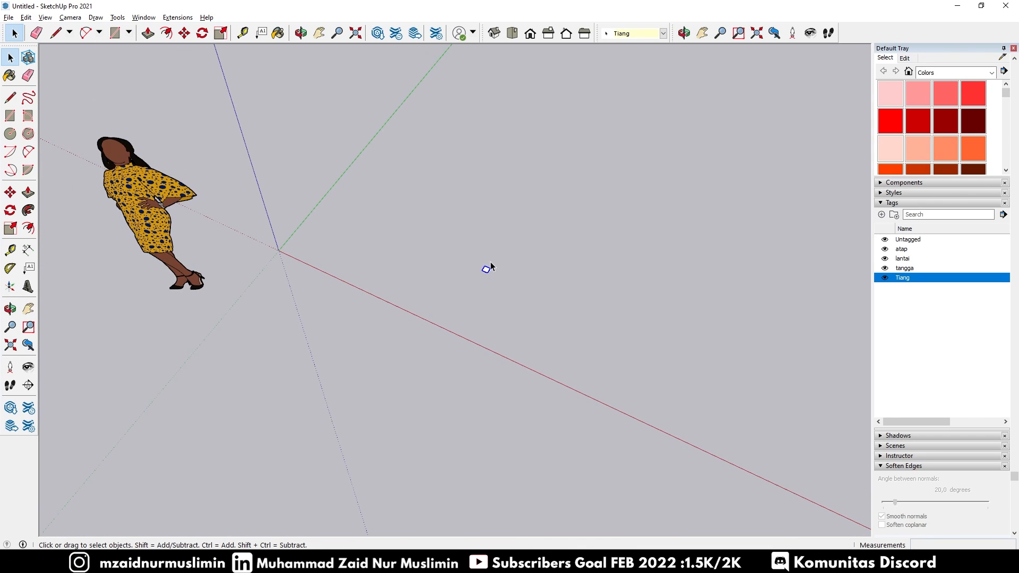
pyautogui.scroll(2, 489, 270)
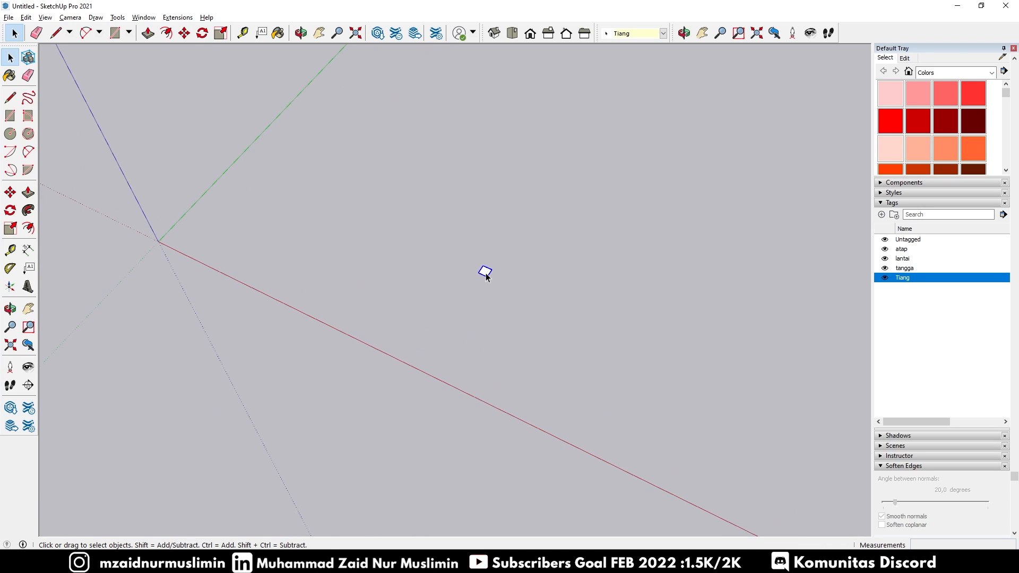
pyautogui.scroll(-3, 486, 276)
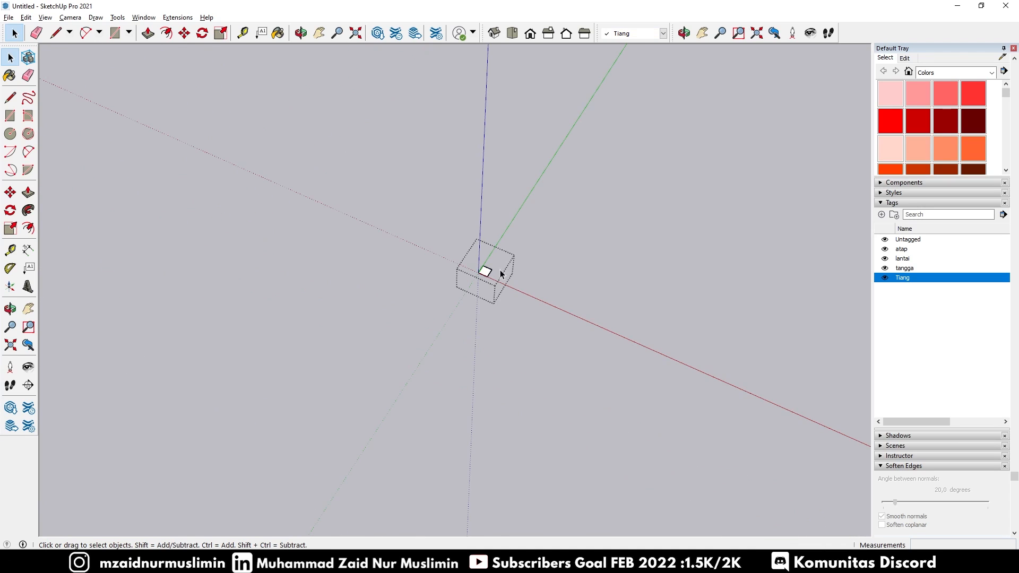
# Extrude the small square inside the group 2,3 m upward with Push/Pull to form the post
pyautogui.scroll(-2, 416, 257)
pyautogui.scroll(2, 451, 249)
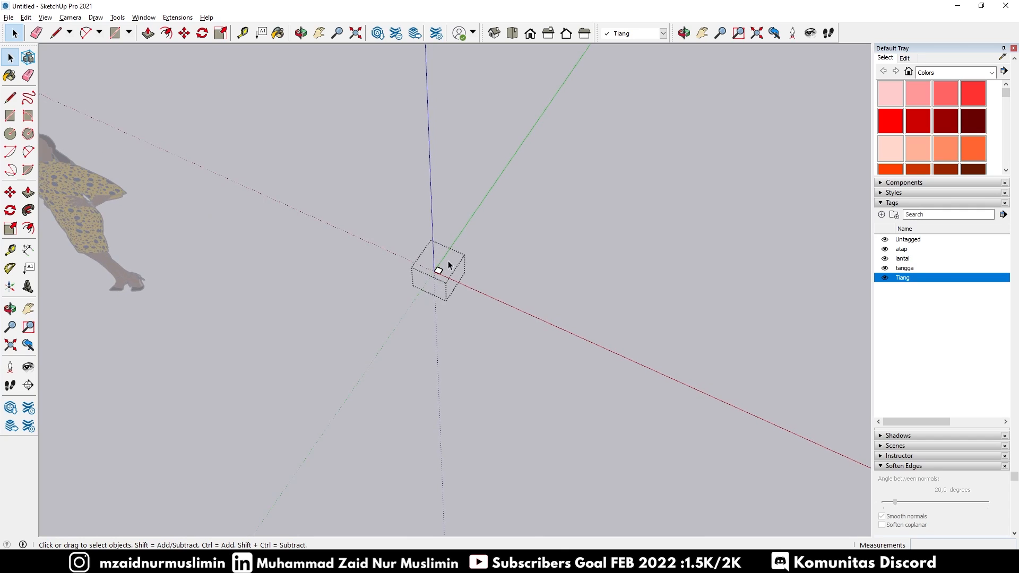
pyautogui.scroll(1, 442, 270)
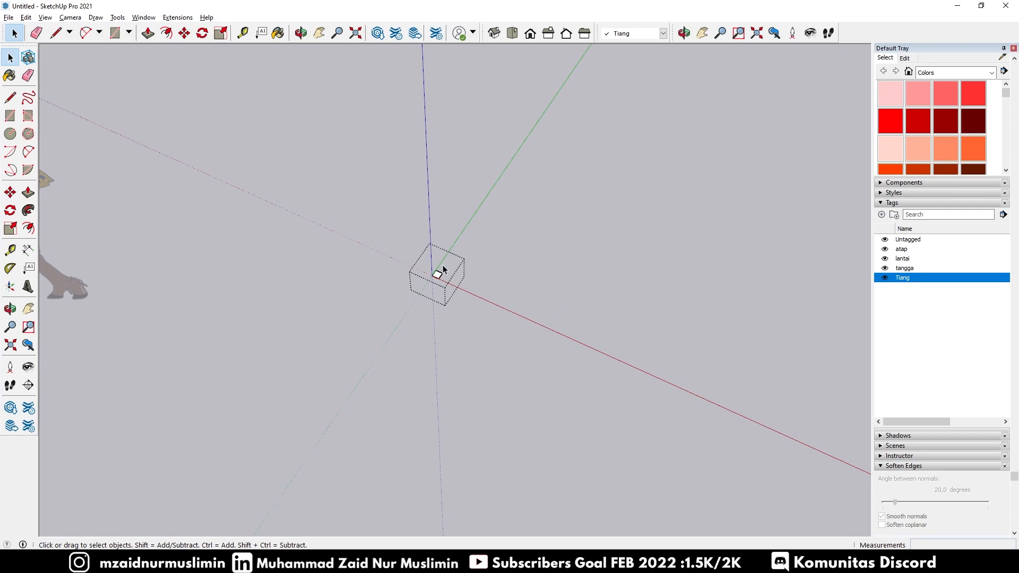
pyautogui.press('p')
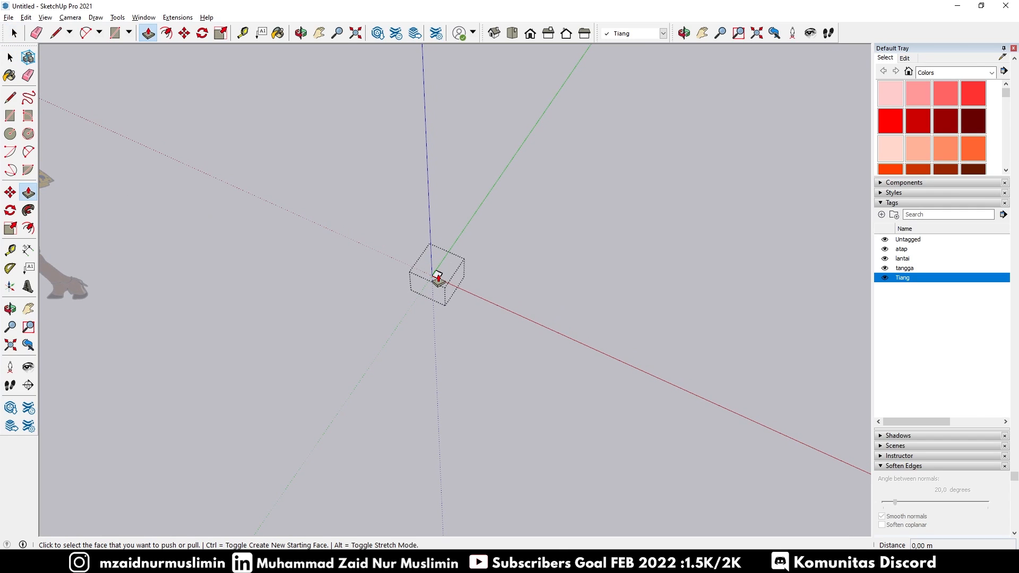
pyautogui.click(29, 194)
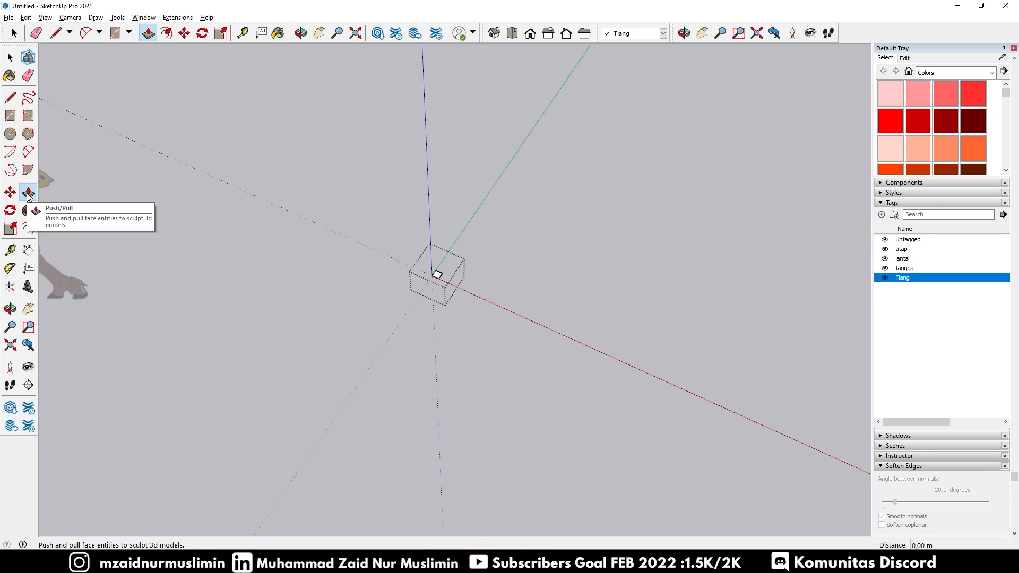
pyautogui.click(437, 276)
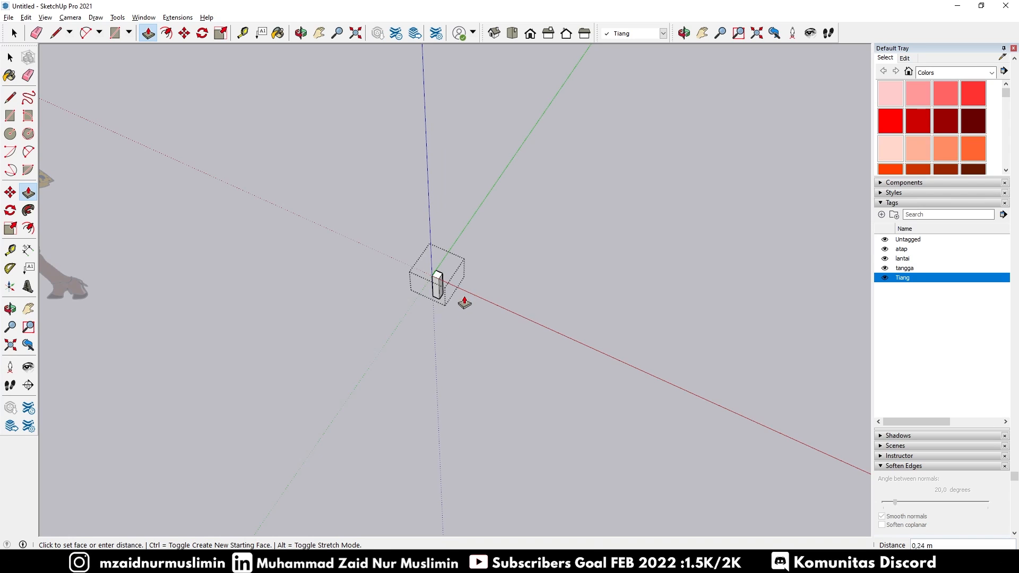
pyautogui.moveTo(464, 303); pyautogui.dragTo(467, 272, button='middle')
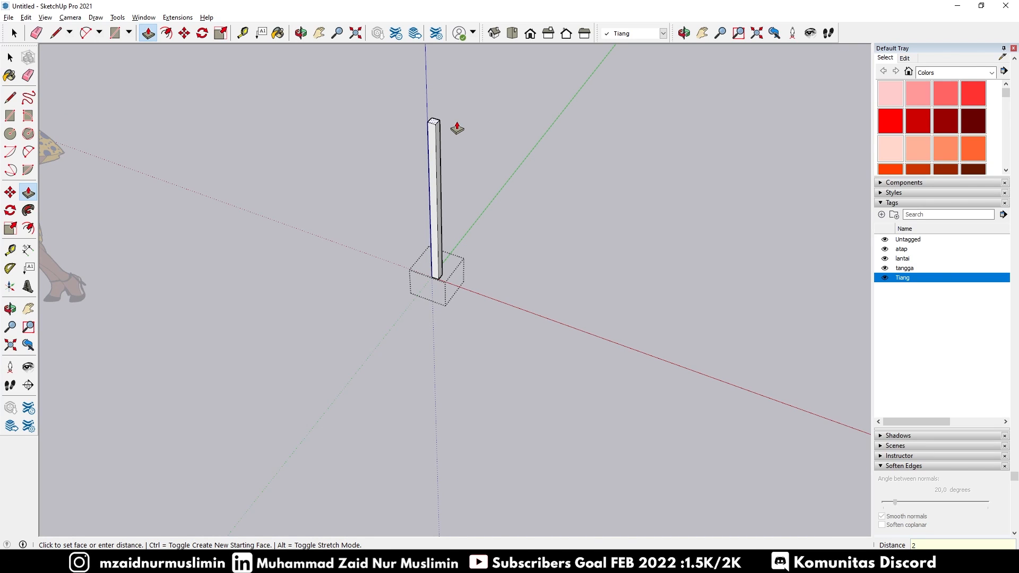
pyautogui.press('Return')
pyautogui.scroll(2, 455, 127)
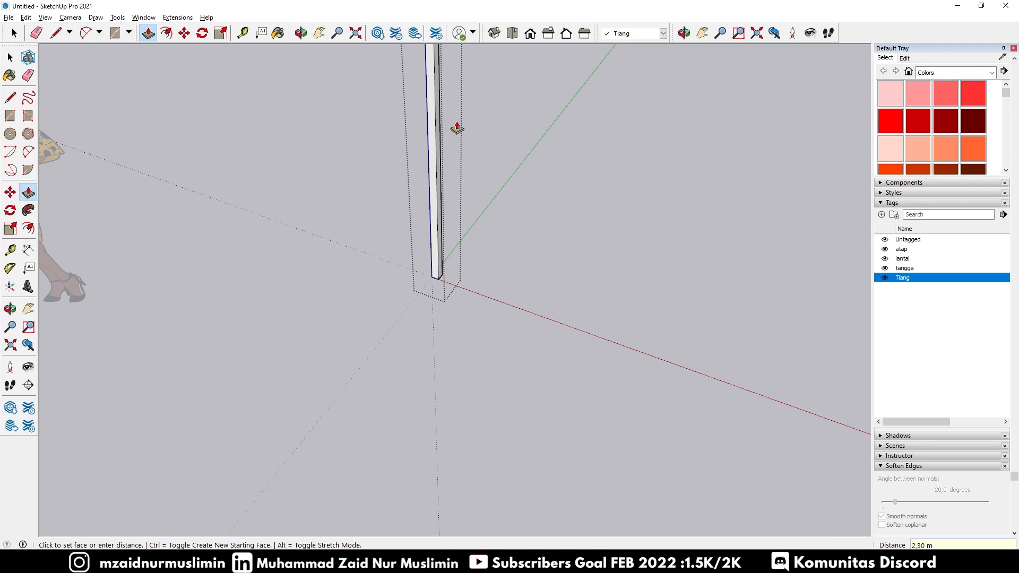
pyautogui.scroll(-5, 446, 175)
pyautogui.scroll(4, 471, 130)
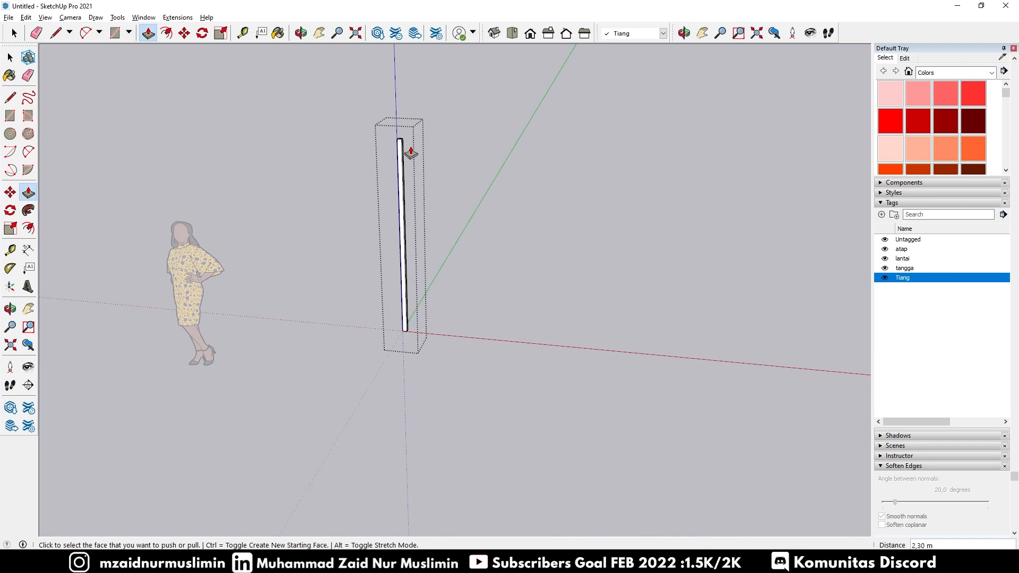
pyautogui.scroll(3, 416, 154)
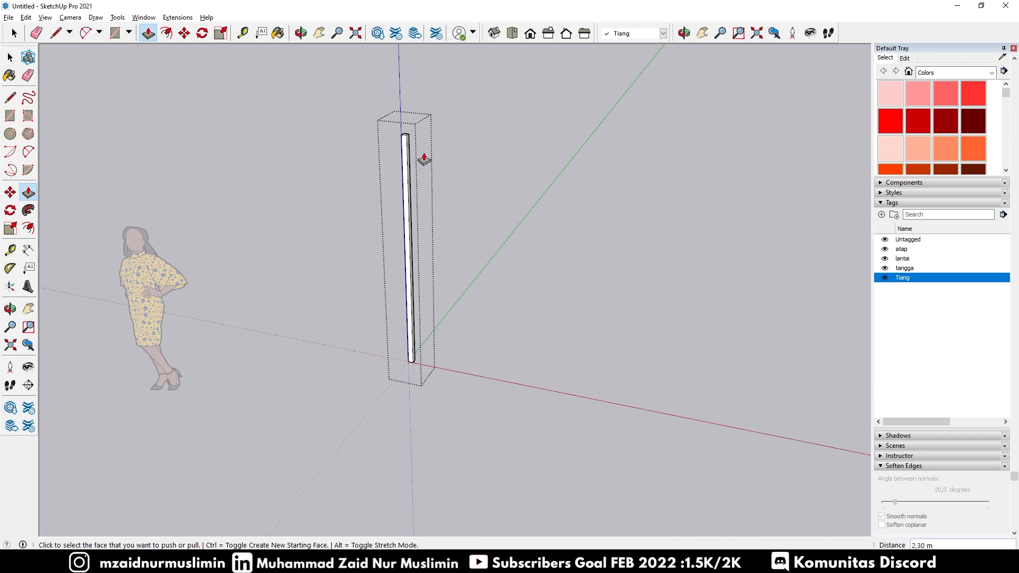
pyautogui.moveTo(454, 161); pyautogui.dragTo(405, 166, button='middle')
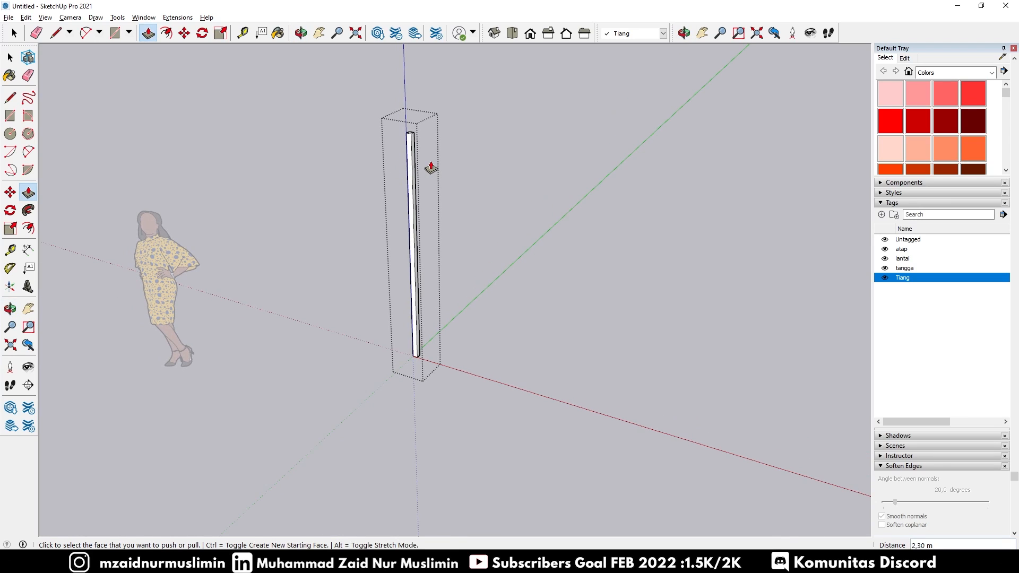
pyautogui.press('space')
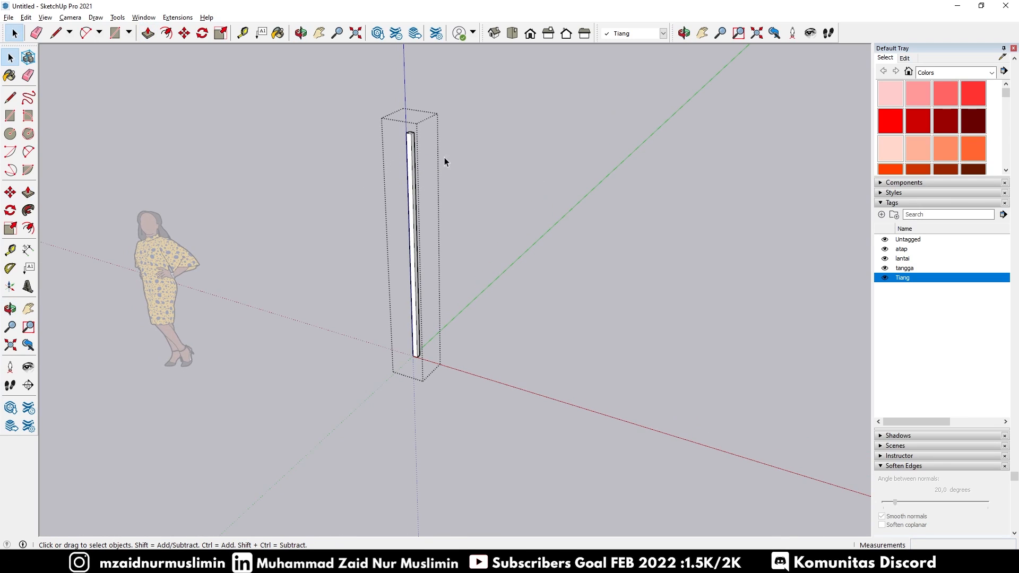
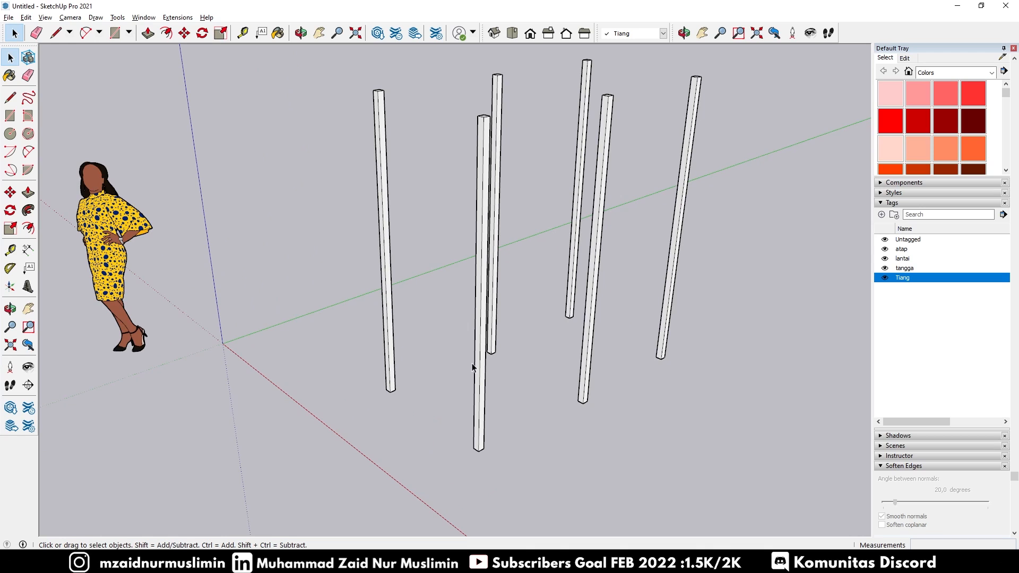
# Make lantai the current tag so that new geometry is assigned to it
pyautogui.press('o')
pyautogui.moveTo(557, 357); pyautogui.dragTo(610, 336)
pyautogui.press('space')
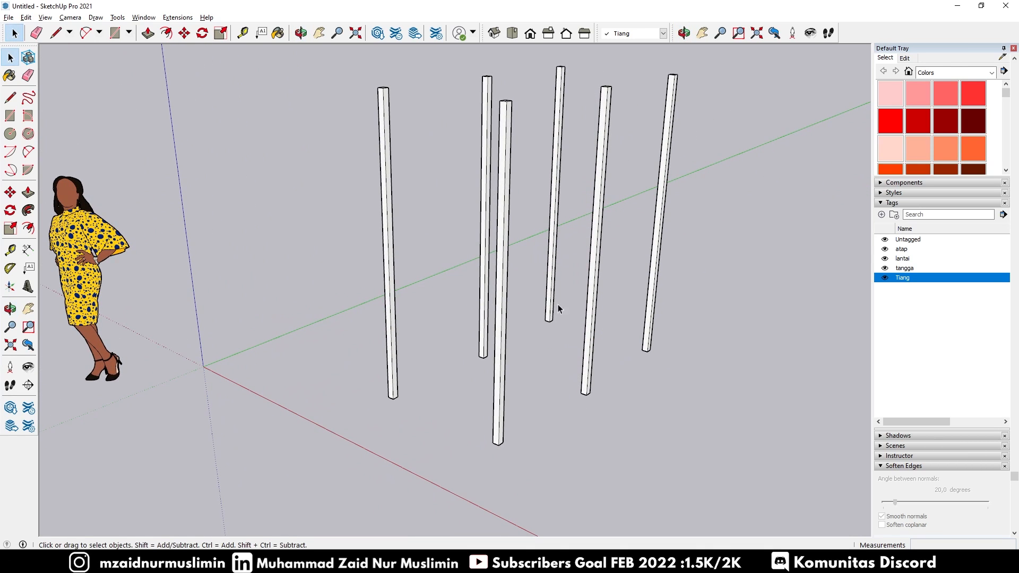
pyautogui.moveTo(558, 305); pyautogui.dragTo(564, 273, button='middle')
pyautogui.scroll(-3, 527, 271)
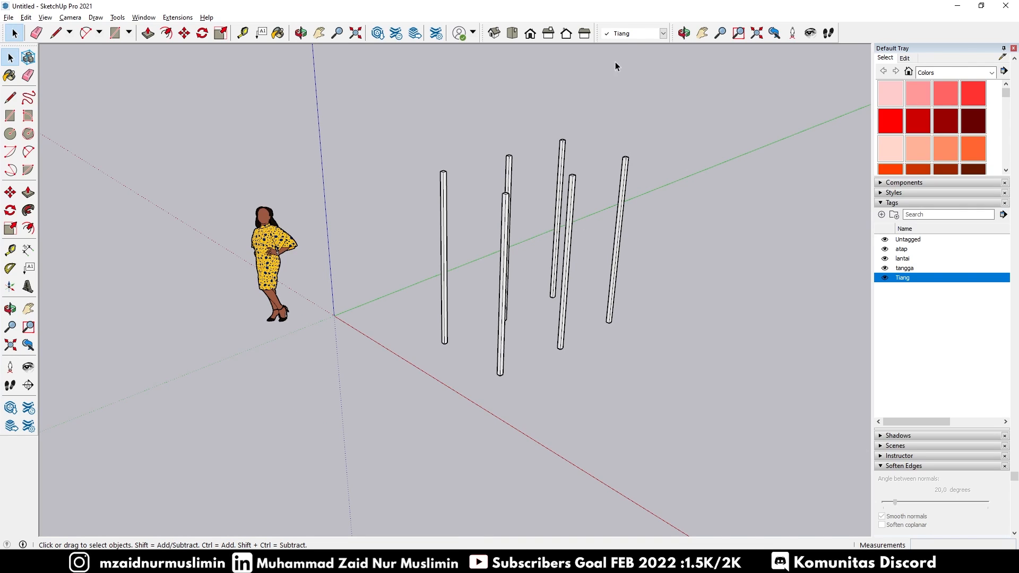
pyautogui.click(629, 35)
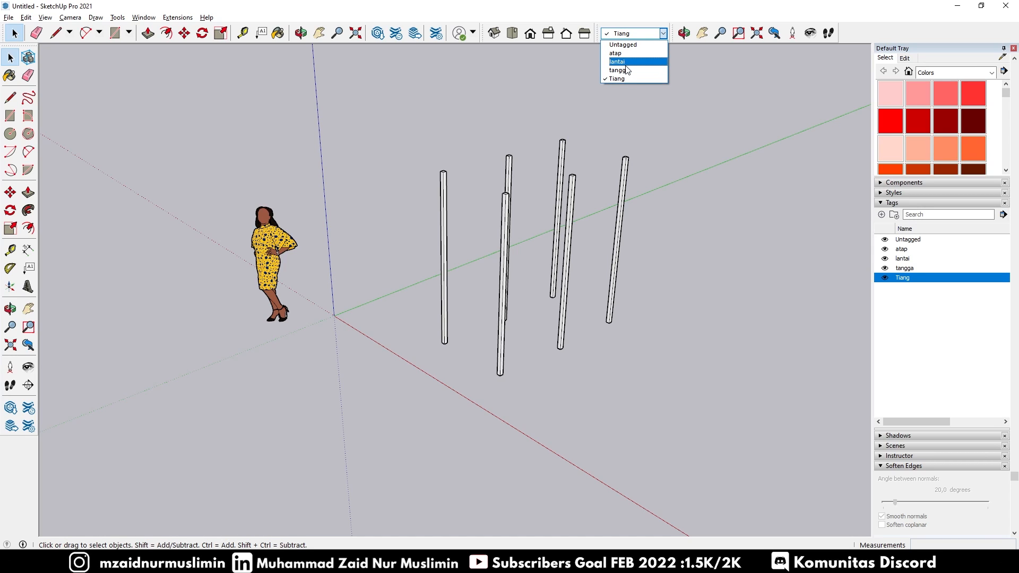
pyautogui.click(626, 64)
pyautogui.scroll(-2, 566, 254)
pyautogui.scroll(3, 568, 256)
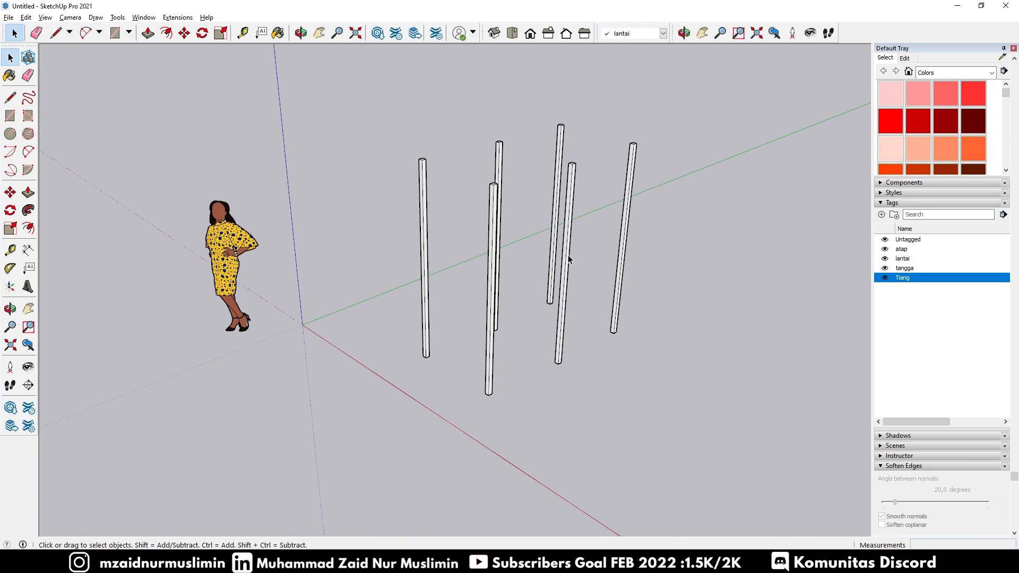
pyautogui.moveTo(532, 295); pyautogui.dragTo(475, 301, button='middle')
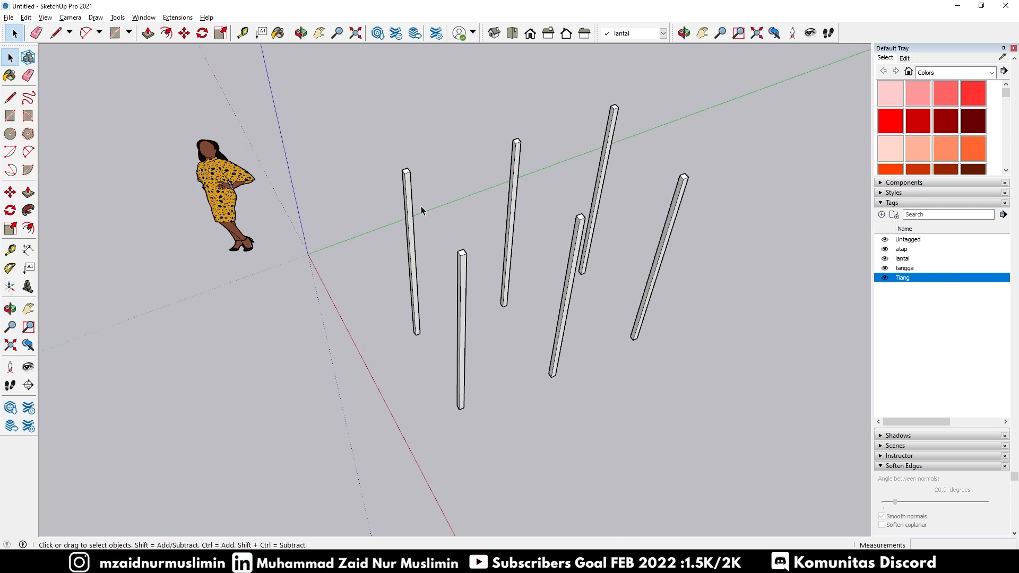
# Try a 1 m by 1 m floor square starting at the outer base corner of the post nearest the origin, and undo it
pyautogui.click(511, 34)
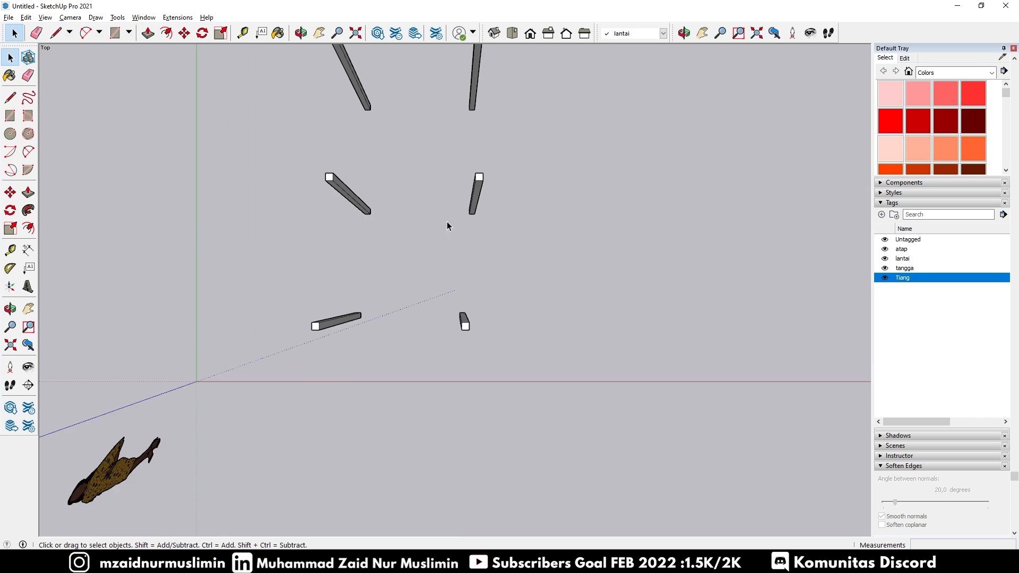
pyautogui.moveTo(425, 235); pyautogui.dragTo(393, 223, button='middle')
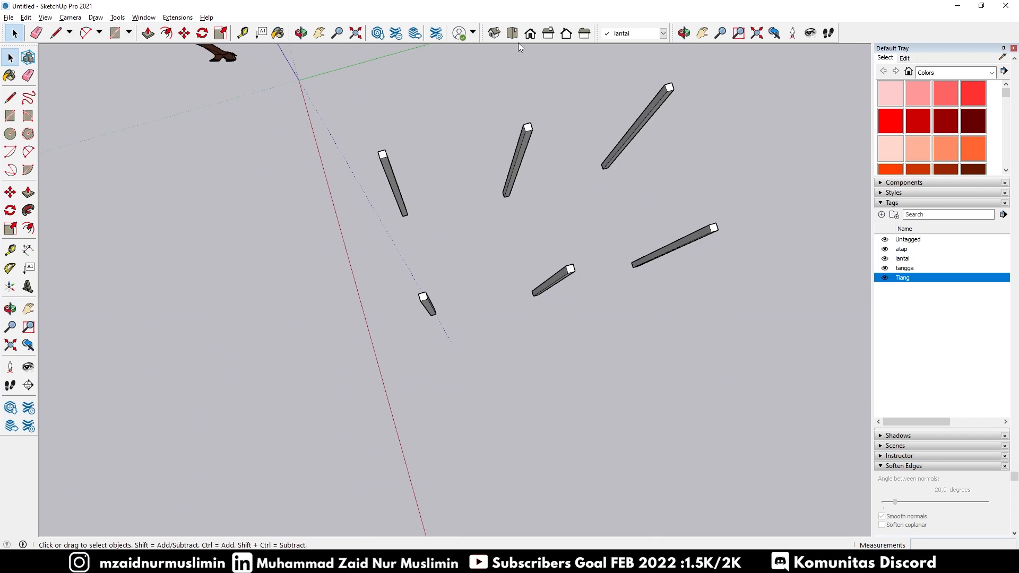
pyautogui.click(511, 34)
pyautogui.moveTo(375, 176); pyautogui.dragTo(407, 368, button='middle')
pyautogui.press('r')
pyautogui.click(369, 402)
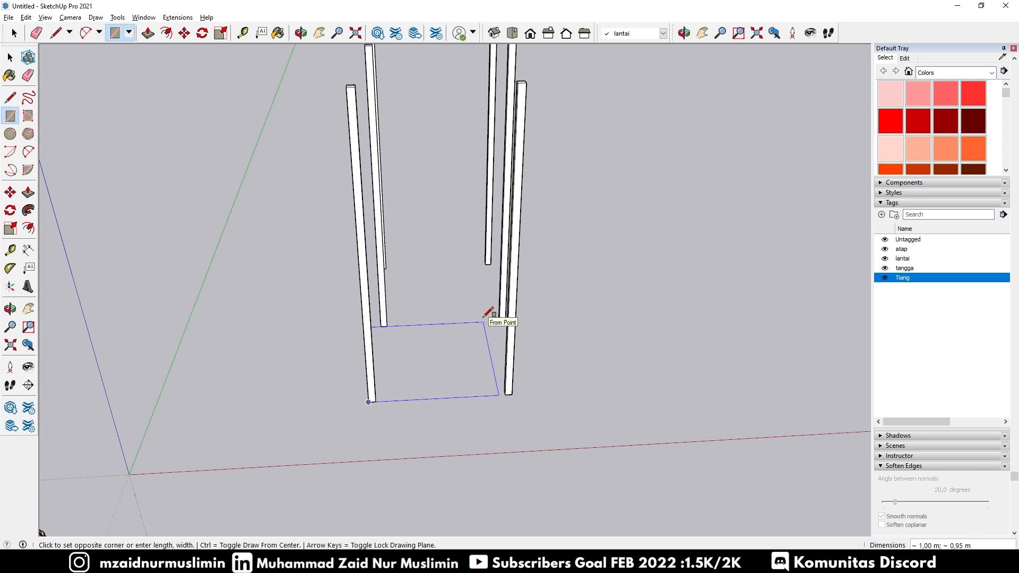
pyautogui.write('1;1')
pyautogui.press('Return')
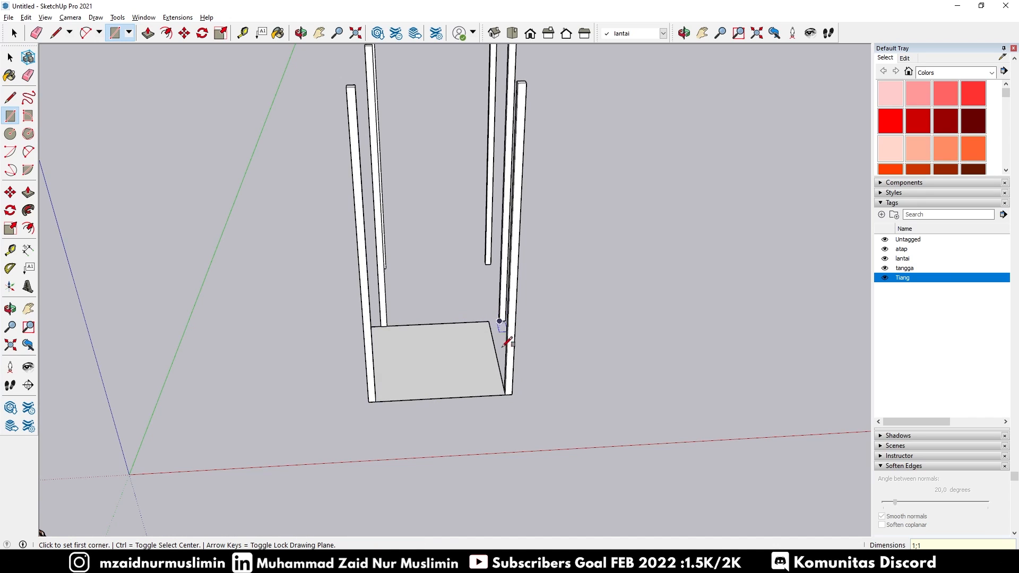
pyautogui.scroll(1, 468, 358)
pyautogui.scroll(1, 515, 365)
pyautogui.press('space')
pyautogui.scroll(1, 431, 362)
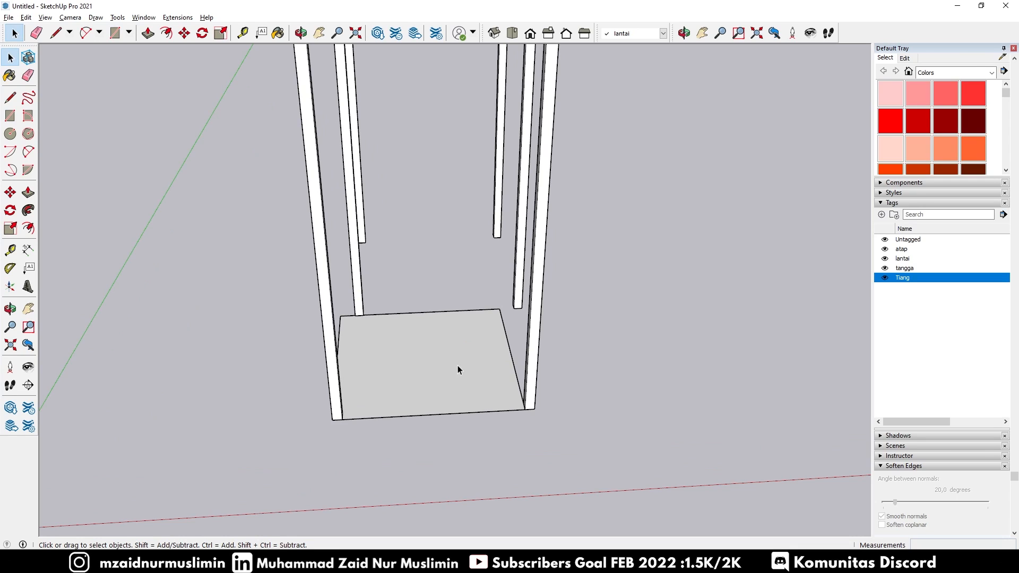
pyautogui.hotkey('ctrl', 'z')
# Draw a 1,05 m by 1,05 m floor square from the outer base corner of the post nearest the origin
pyautogui.press('r')
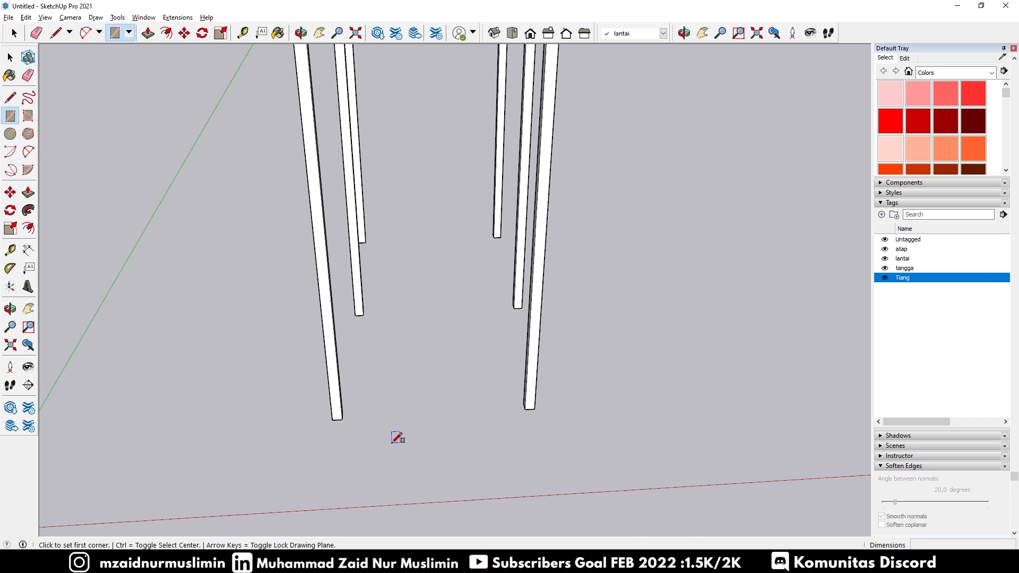
pyautogui.click(332, 421)
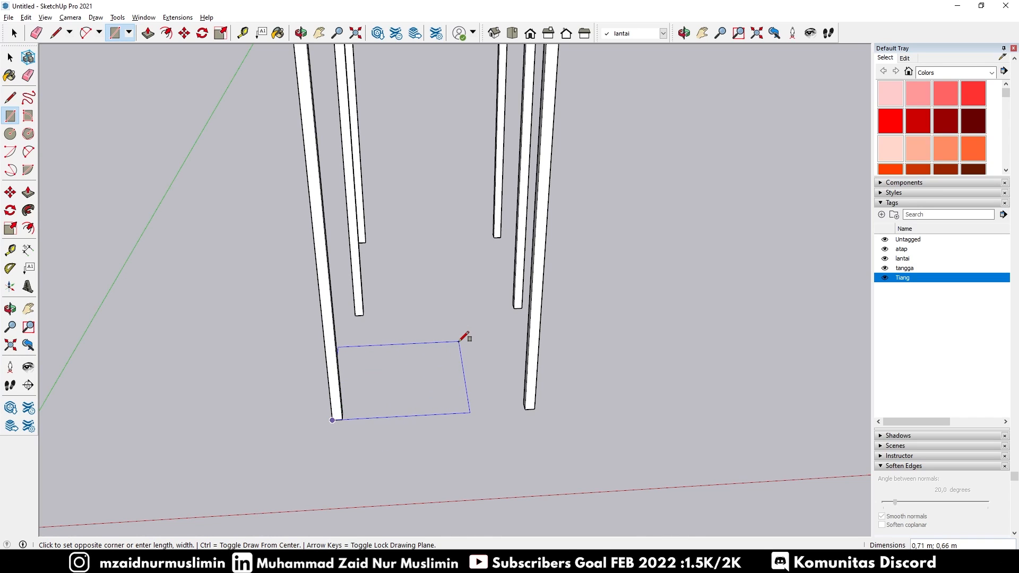
pyautogui.write('1,05;1,05')
pyautogui.press('Return')
# Move the middle pair of posts together so that their outer base corners sit on the far corners of the floor square
pyautogui.press('o')
pyautogui.moveTo(475, 345); pyautogui.dragTo(478, 348)
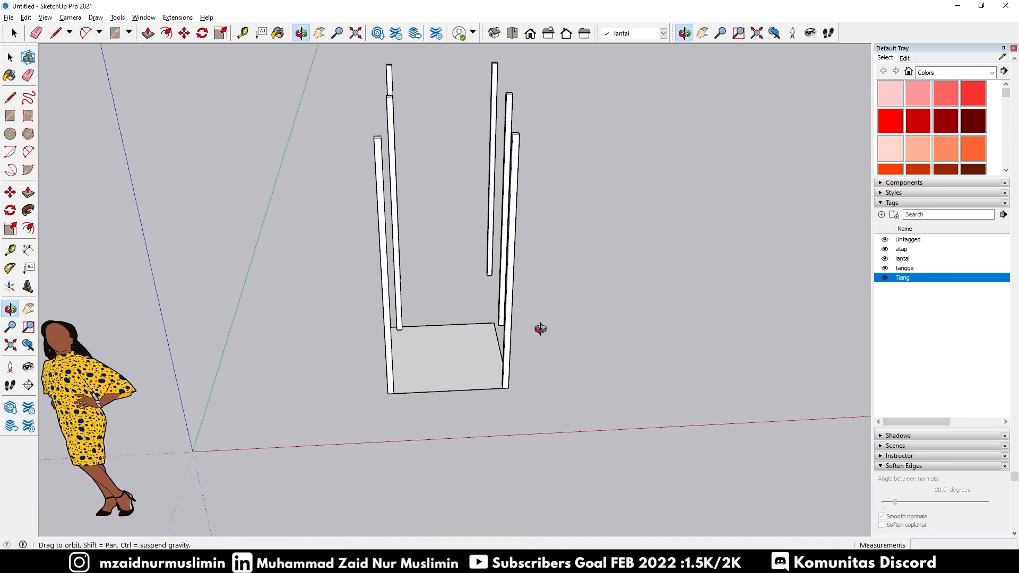
pyautogui.moveTo(540, 329); pyautogui.dragTo(474, 301, button='middle')
pyautogui.scroll(2, 498, 294)
pyautogui.press('space')
pyautogui.scroll(1, 545, 304)
pyautogui.moveTo(545, 305); pyautogui.dragTo(432, 228, button='middle')
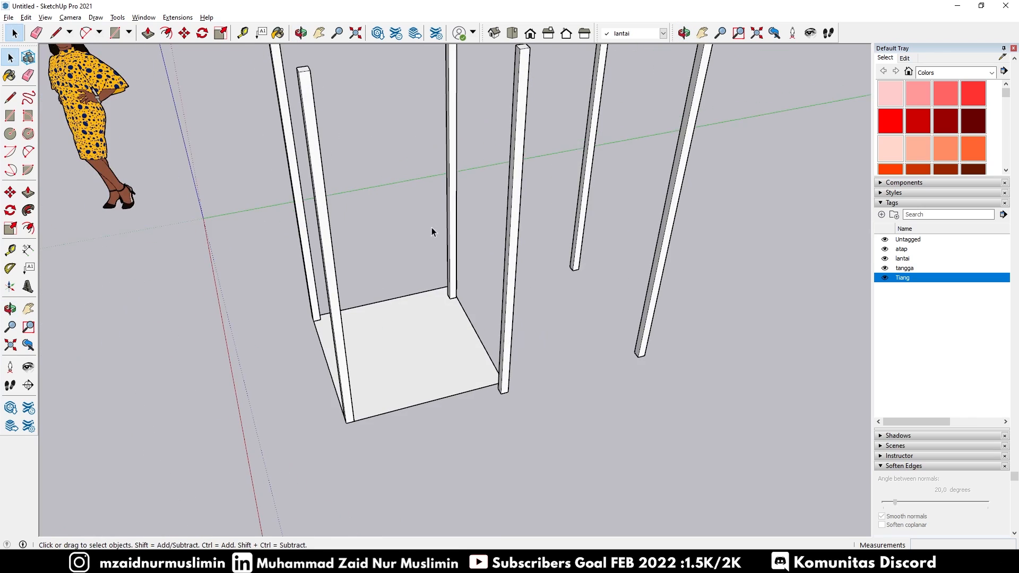
pyautogui.scroll(2, 431, 228)
pyautogui.click(460, 265)
pyautogui.keyDown('shift'); pyautogui.click(539, 393); pyautogui.keyUp('shift')
pyautogui.moveTo(485, 404); pyautogui.dragTo(642, 408, button='middle')
pyautogui.moveTo(182, 270); pyautogui.dragTo(464, 312, button='middle')
pyautogui.scroll(3, 451, 318)
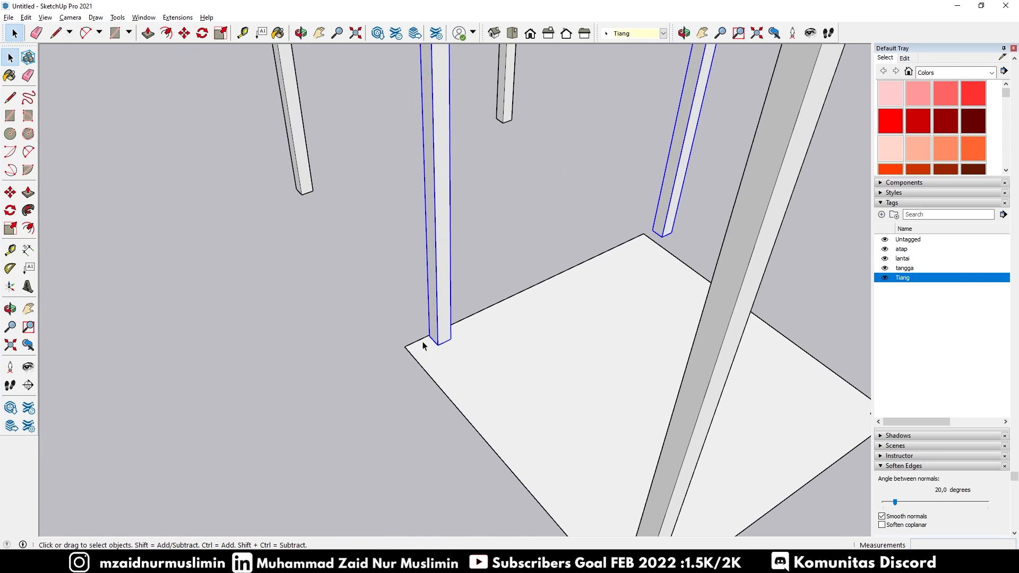
pyautogui.press('m')
pyautogui.click(431, 339)
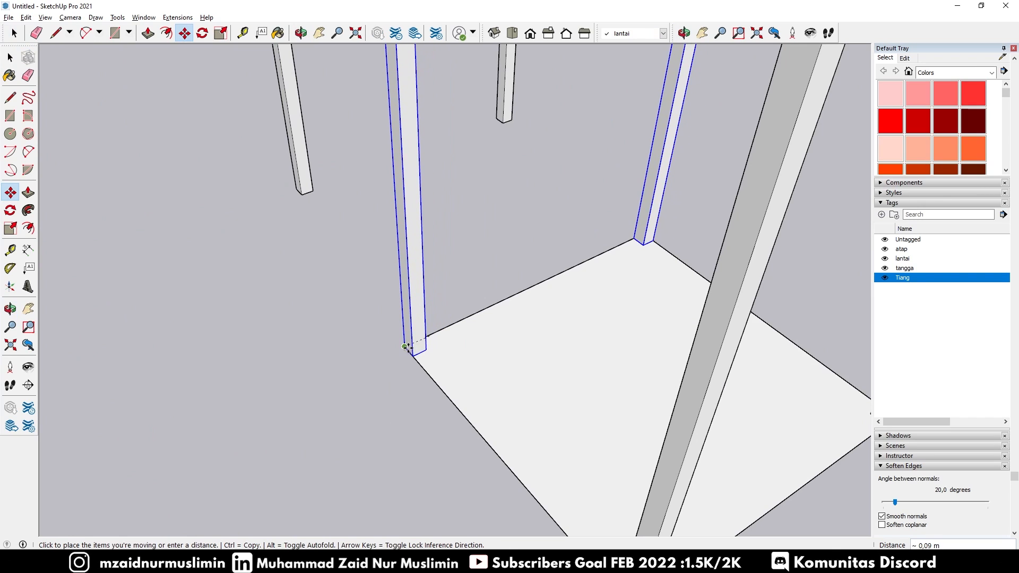
pyautogui.click(408, 348)
# Delete the two posts standing beyond the floor square, at the far end of the green direction
pyautogui.moveTo(410, 348); pyautogui.dragTo(380, 249, button='middle')
pyautogui.scroll(-4, 610, 297)
pyautogui.click(371, 244)
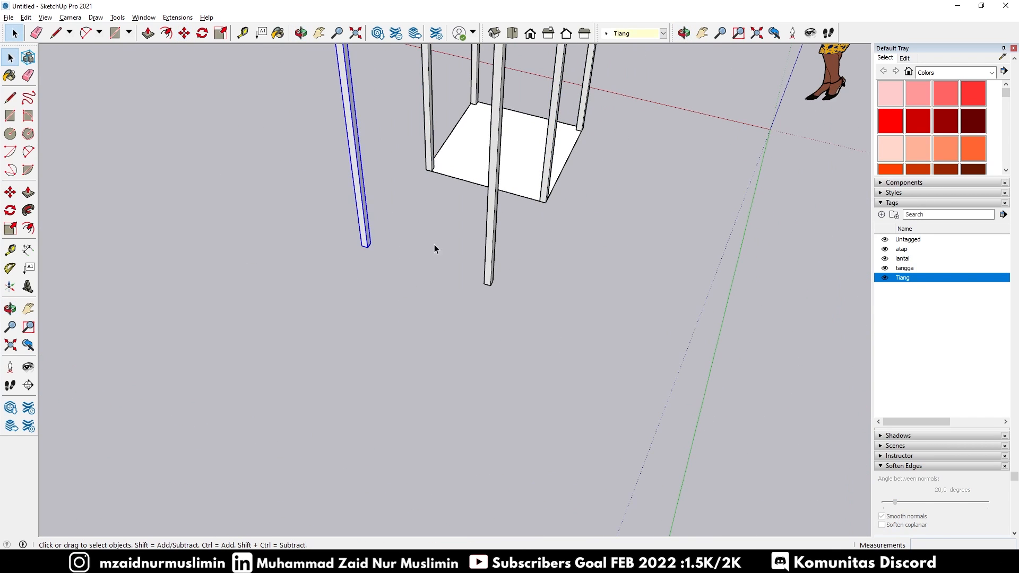
pyautogui.keyDown('shift'); pyautogui.click(492, 266); pyautogui.keyUp('shift')
pyautogui.press('Delete')
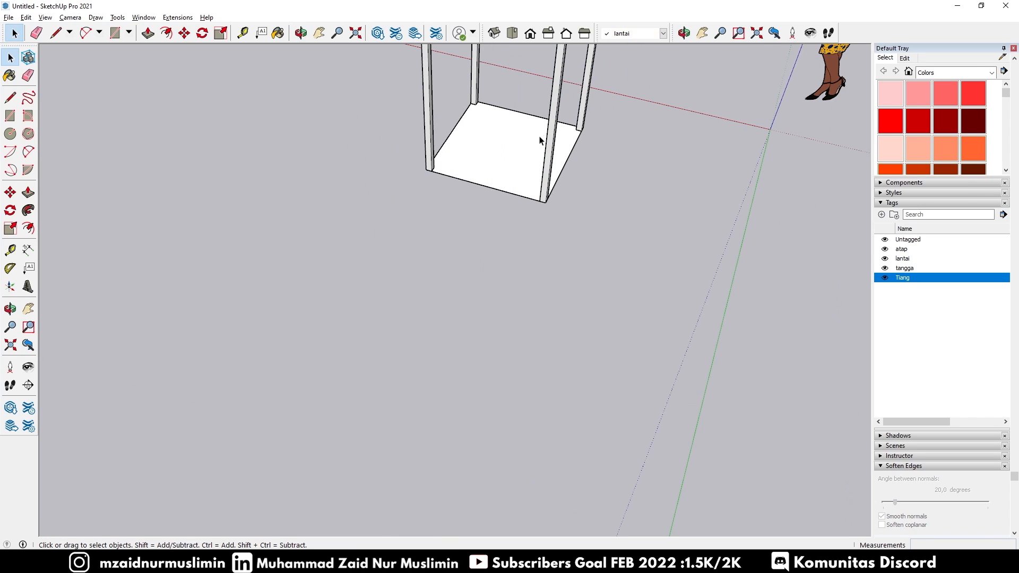
# Copy the two posts on the floor square's far corners along the green axis, away from the square
pyautogui.keyDown('shift'); pyautogui.click(552, 133); pyautogui.keyUp('shift')
pyautogui.keyDown('shift'); pyautogui.click(431, 133); pyautogui.keyUp('shift')
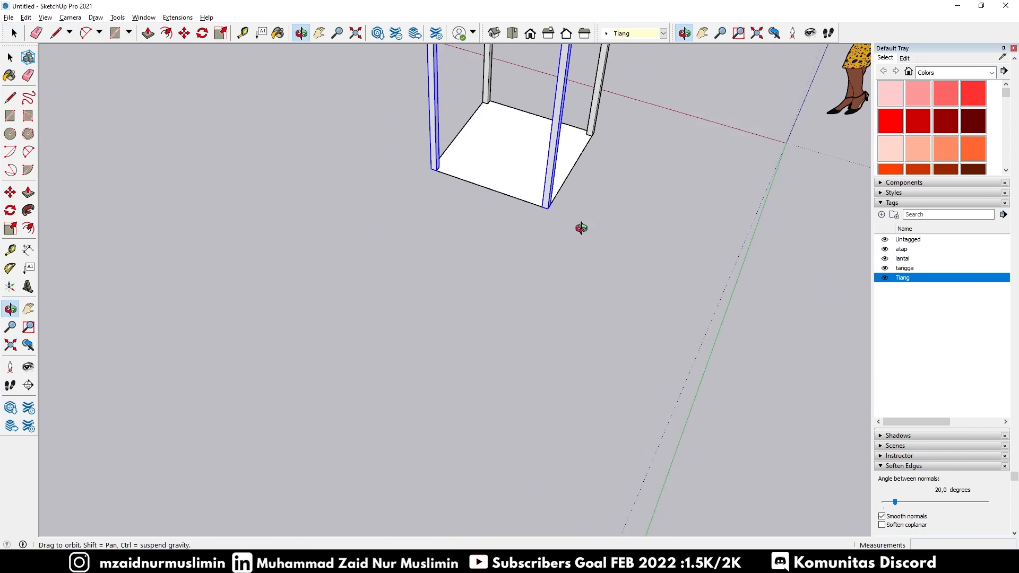
pyautogui.moveTo(580, 227); pyautogui.dragTo(697, 271, button='middle')
pyautogui.press('m')
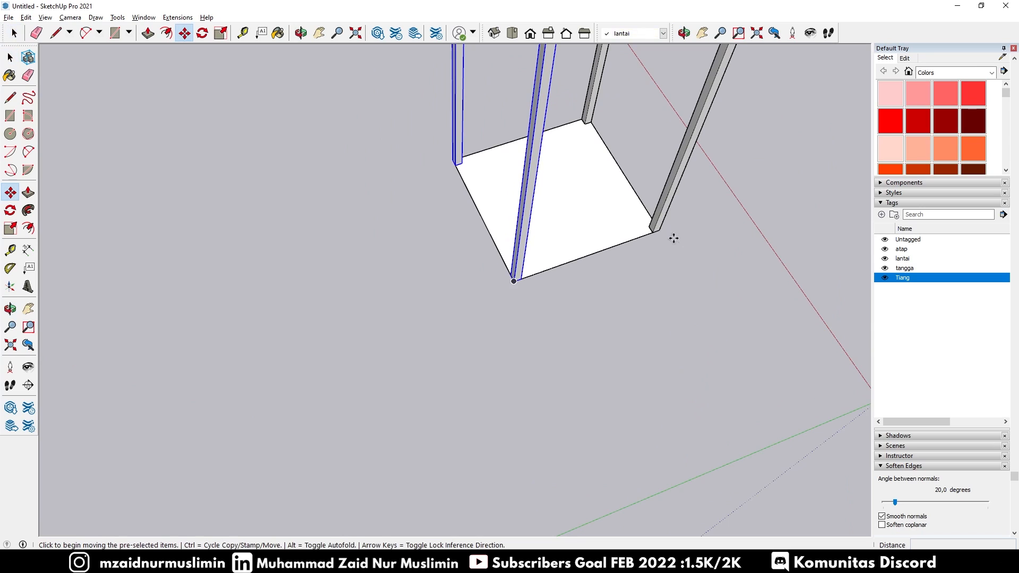
pyautogui.click(658, 330)
pyautogui.press('ctrl')
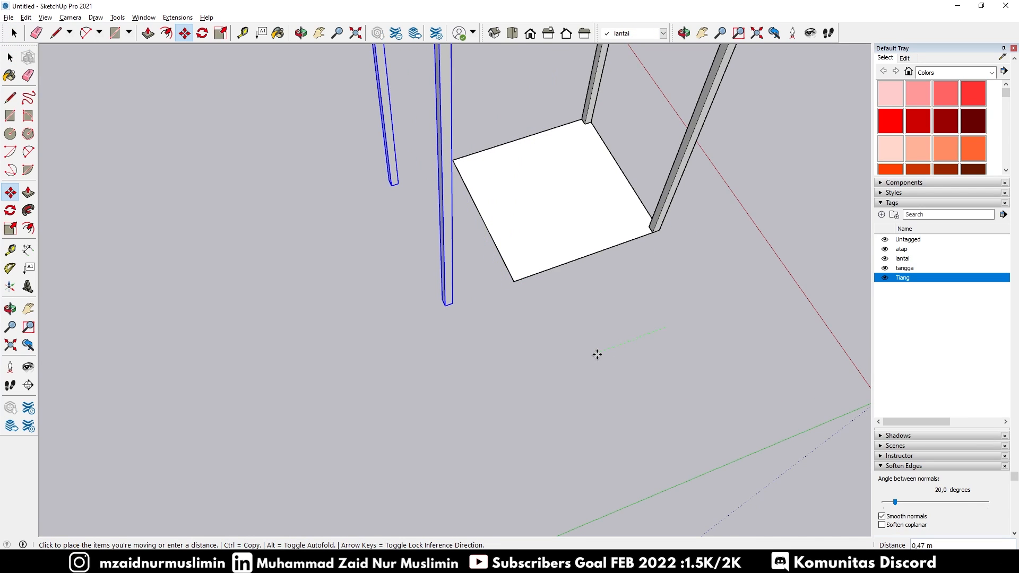
pyautogui.click(597, 355)
pyautogui.moveTo(597, 355); pyautogui.dragTo(860, 271, button='middle')
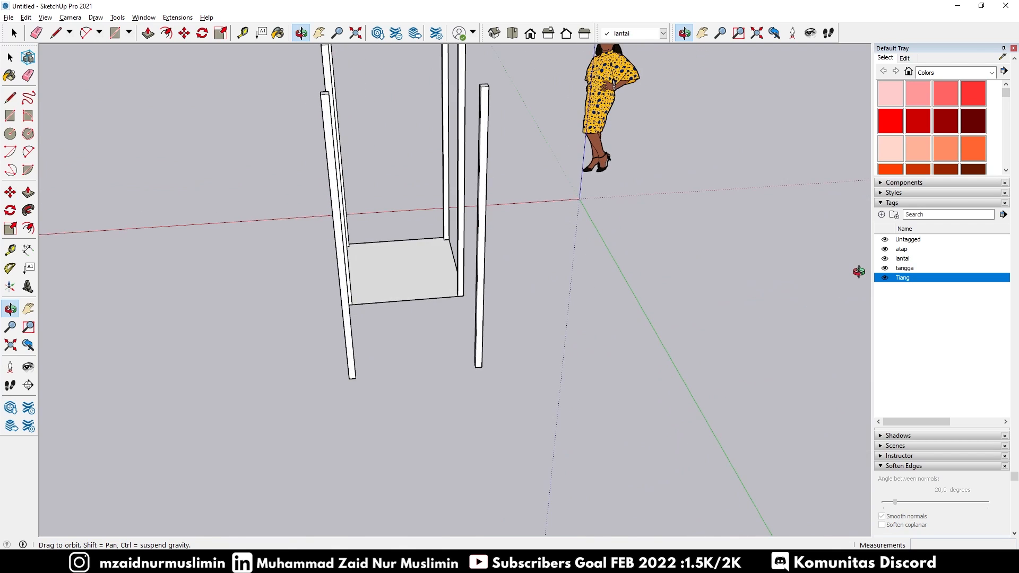
pyautogui.moveTo(671, 348); pyautogui.dragTo(547, 355, button='middle')
pyautogui.press('space')
pyautogui.scroll(3, 425, 380)
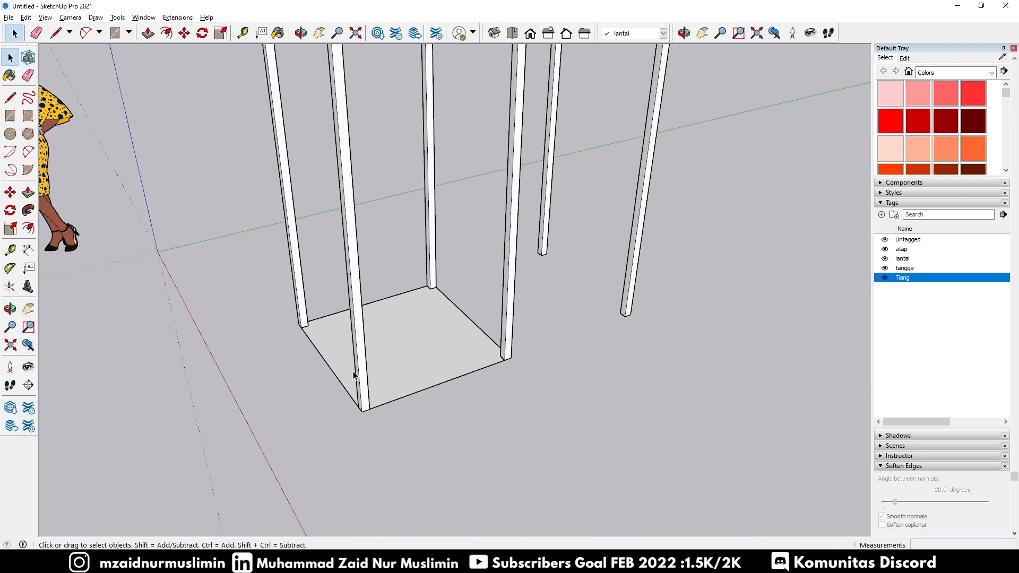
# Examine how the bases of the posts sit on the corners of the floor square
pyautogui.scroll(2, 419, 348)
pyautogui.moveTo(353, 334)
pyautogui.mouseDown(button='middle')
pyautogui.moveTo(410, 348)
pyautogui.moveTo(519, 342)
pyautogui.mouseUp(button='middle')
pyautogui.click(420, 348)
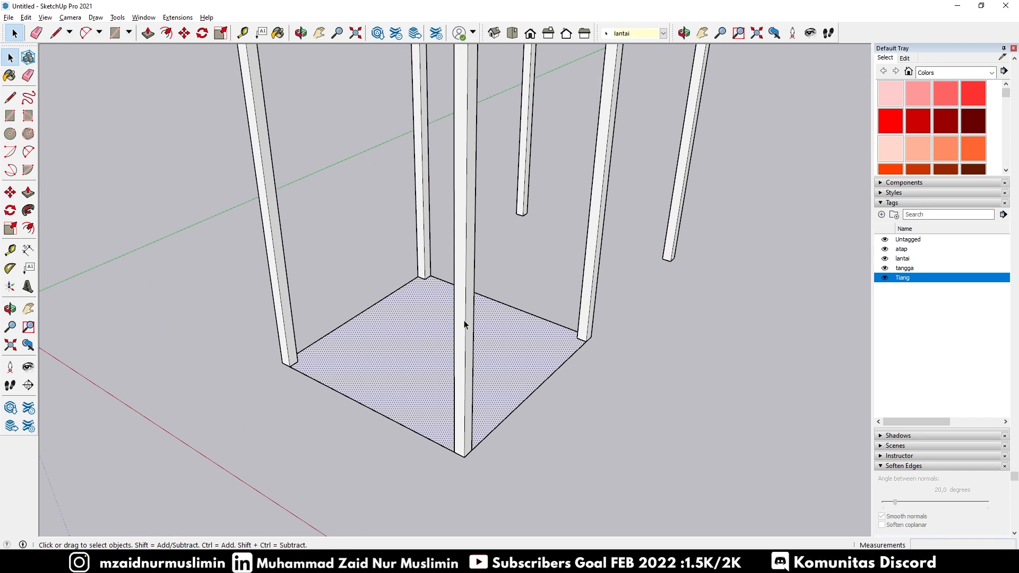
pyautogui.click(680, 157)
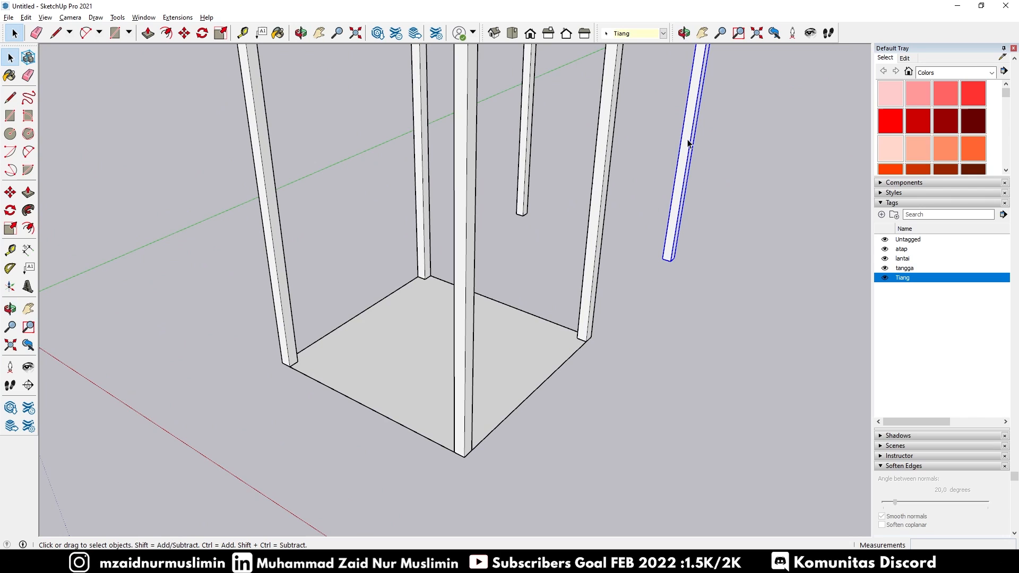
pyautogui.click(427, 384)
pyautogui.scroll(-2, 396, 349)
pyautogui.scroll(4, 396, 348)
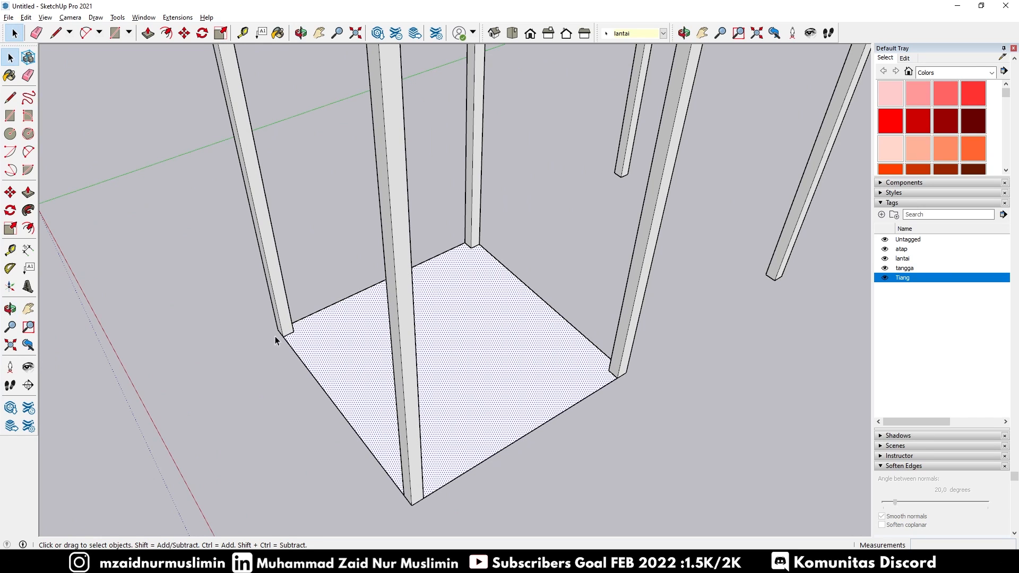
# Draw 0,05 m lines along the inner base edges of the post nearest the origin to mark its footprint on the floor
pyautogui.scroll(3, 275, 336)
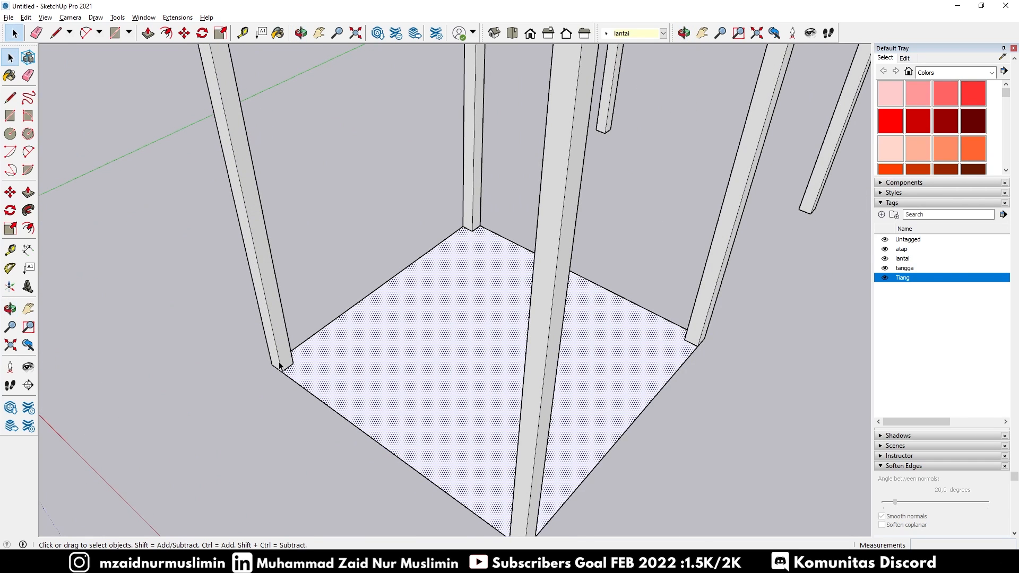
pyautogui.scroll(3, 278, 365)
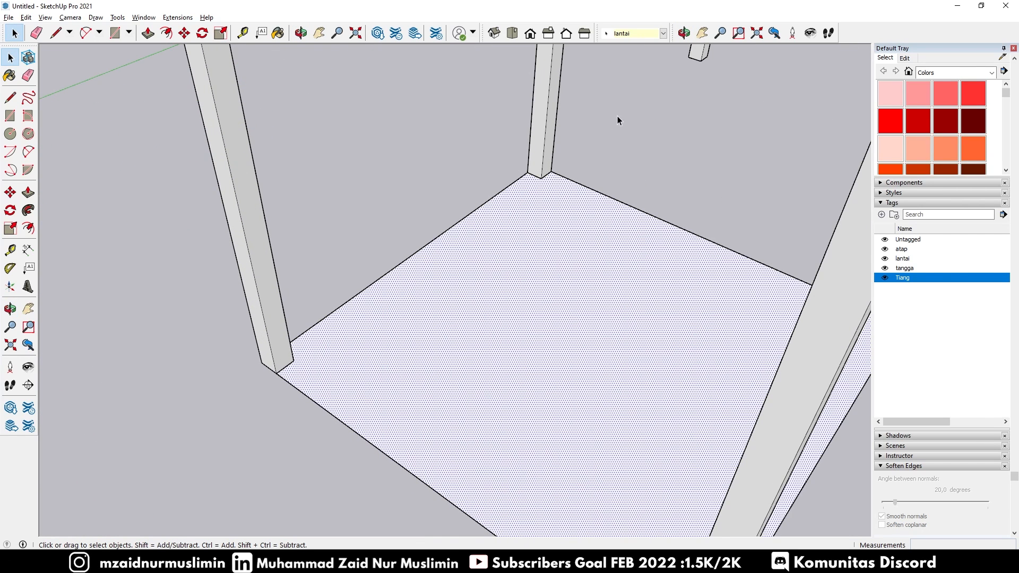
pyautogui.scroll(-1, 280, 365)
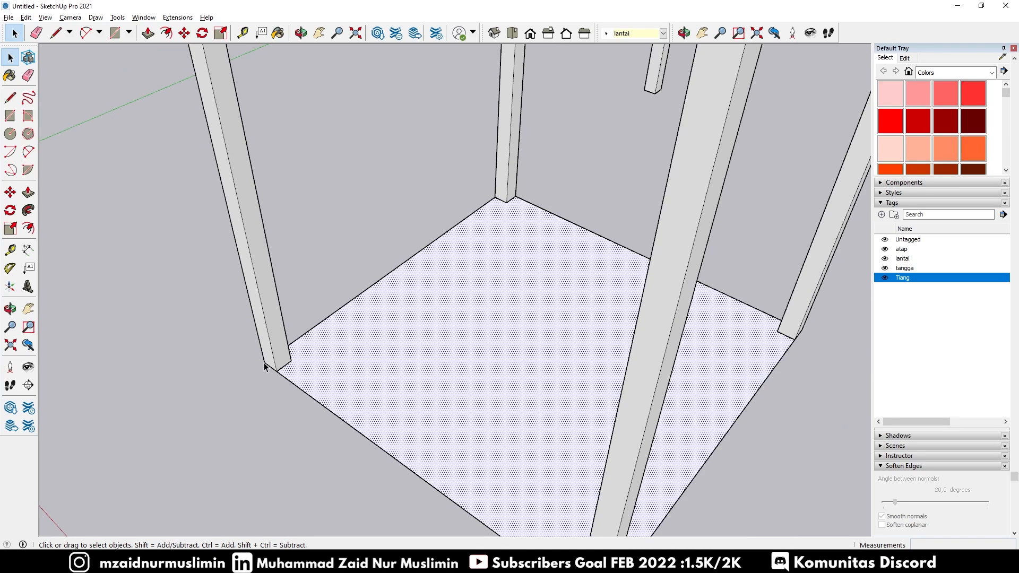
pyautogui.scroll(-2, 742, 330)
pyautogui.scroll(3, 464, 374)
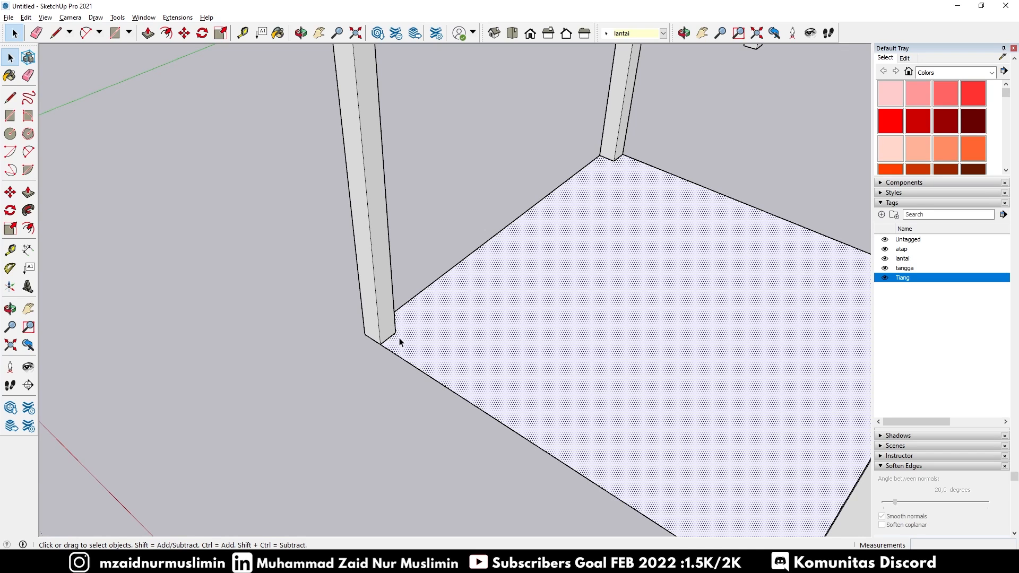
pyautogui.scroll(1, 398, 342)
pyautogui.press('l')
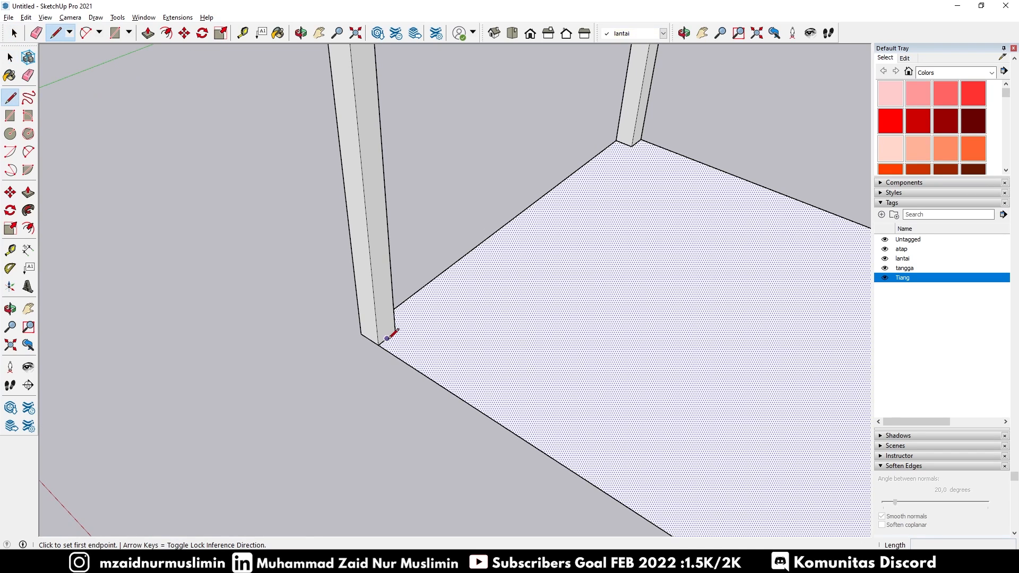
pyautogui.click(377, 345)
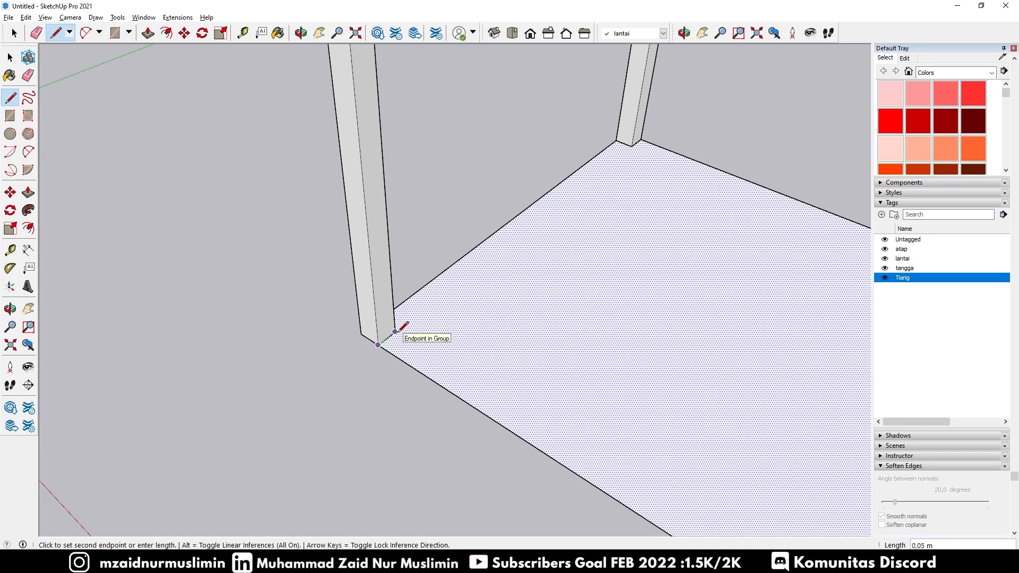
pyautogui.scroll(4, 403, 328)
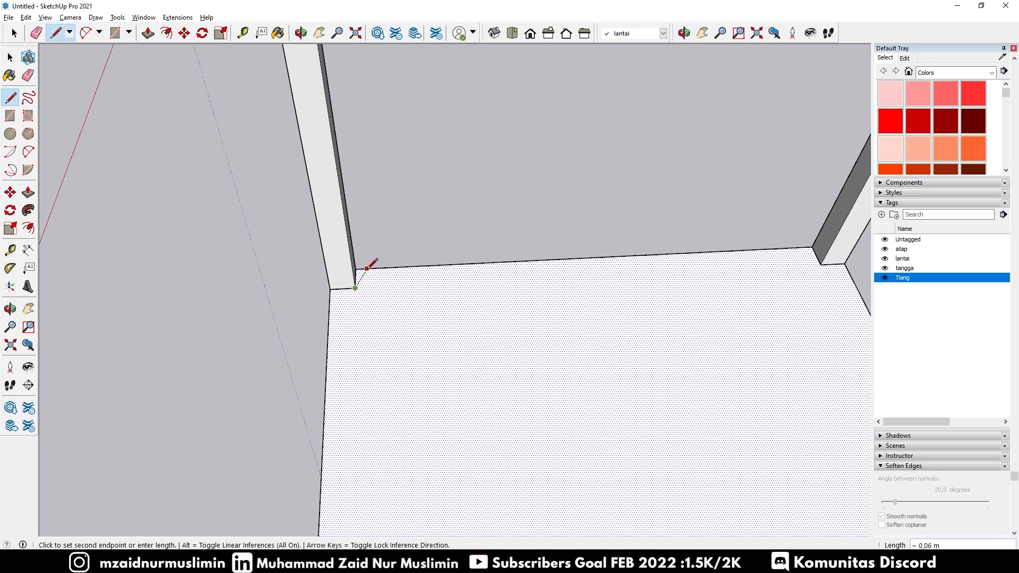
pyautogui.press('Escape')
pyautogui.scroll(-3, 478, 250)
pyautogui.scroll(5, 629, 236)
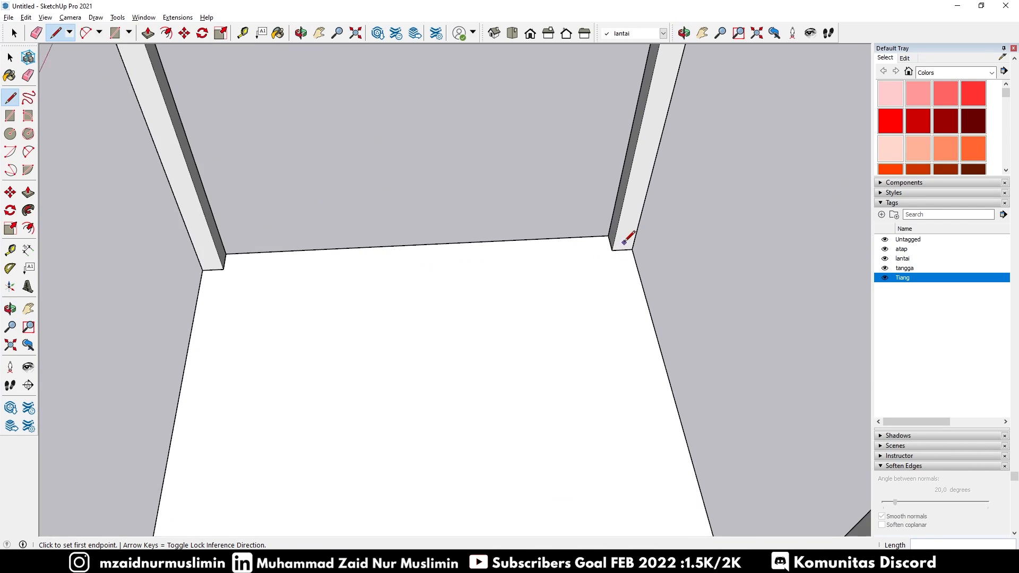
# Trace the inner base edges of the post at the floor corner lying along the green direction from the first one
pyautogui.click(633, 252)
pyautogui.click(600, 253)
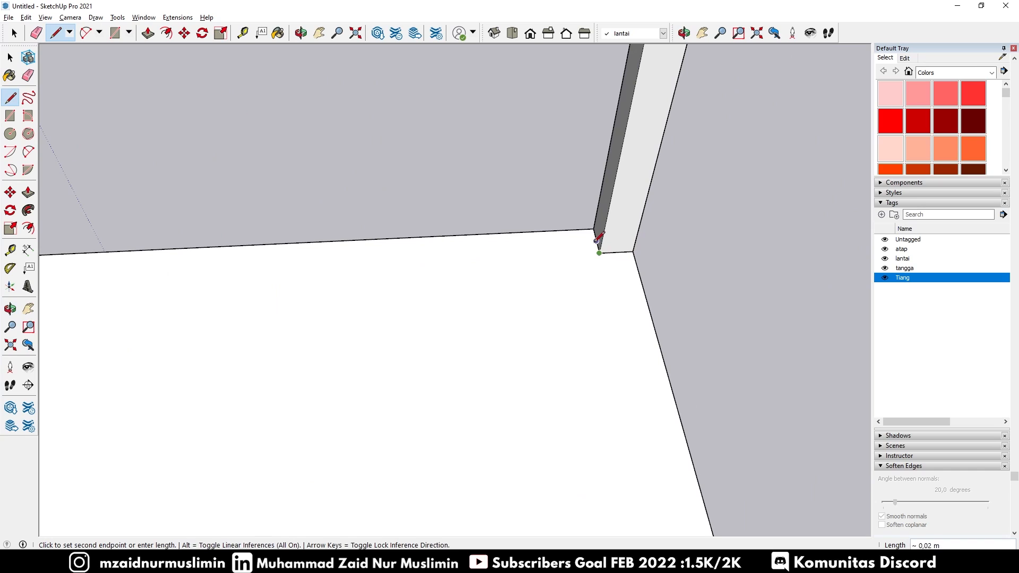
pyautogui.click(594, 230)
pyautogui.scroll(-2, 526, 197)
pyautogui.scroll(1, 572, 221)
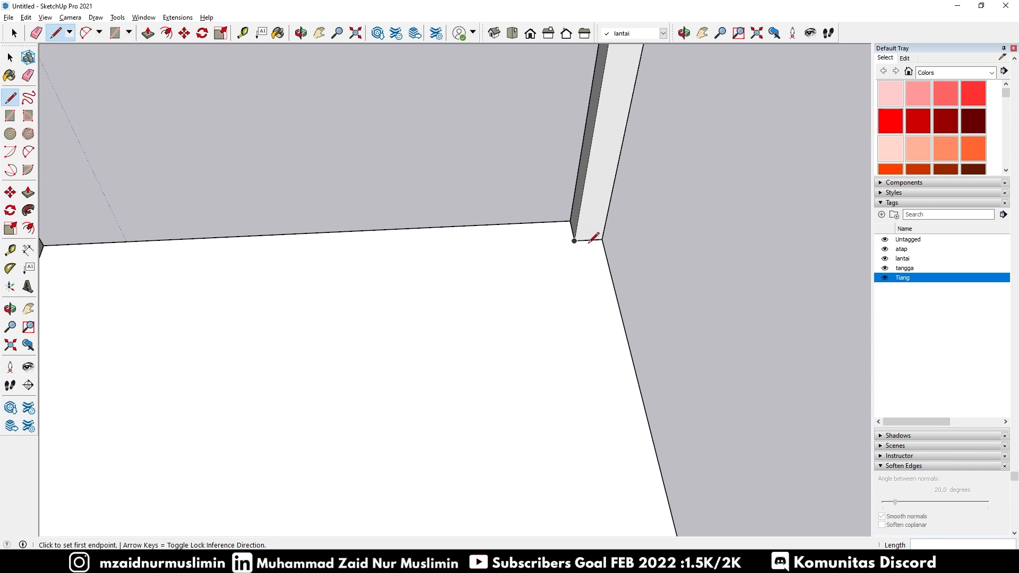
# Trace the inner base edges of the post at the floor corner diagonally opposite the origin
pyautogui.scroll(-3, 586, 227)
pyautogui.moveTo(586, 228); pyautogui.dragTo(823, 289, button='middle')
pyautogui.scroll(3, 811, 339)
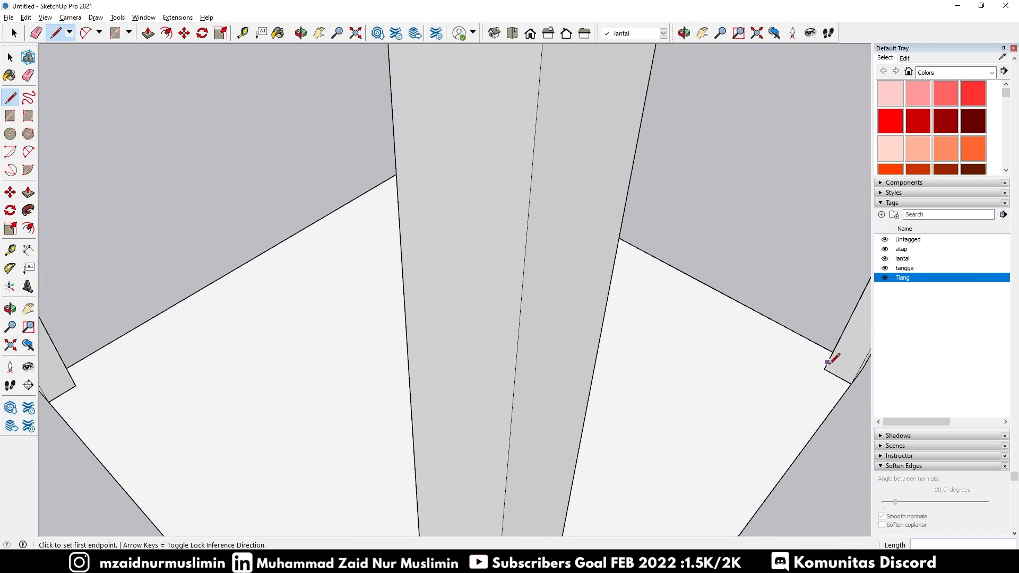
pyautogui.click(852, 384)
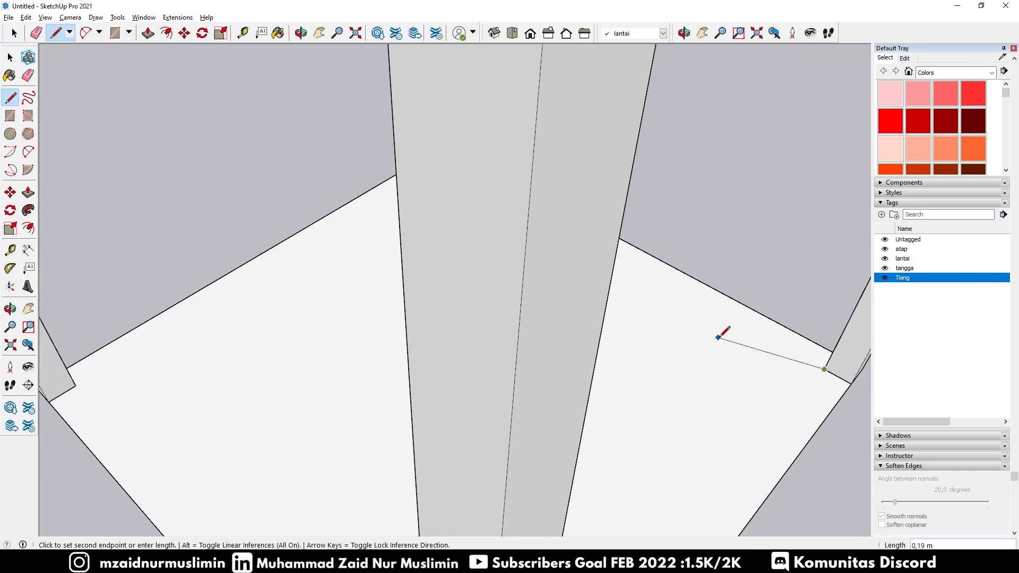
pyautogui.scroll(-4, 723, 335)
pyautogui.click(788, 232)
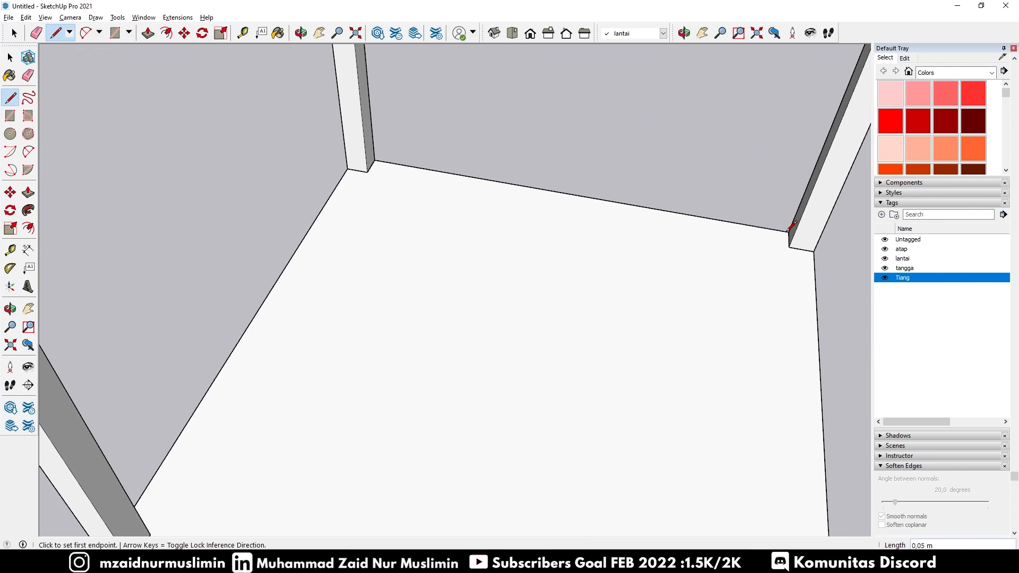
# Trace the inner base edges of the last floor-corner post, lying along the red direction from the one nearest the origin
pyautogui.scroll(-4, 780, 237)
pyautogui.moveTo(698, 279); pyautogui.dragTo(342, 288, button='middle')
pyautogui.scroll(-3, 361, 324)
pyautogui.scroll(4, 319, 371)
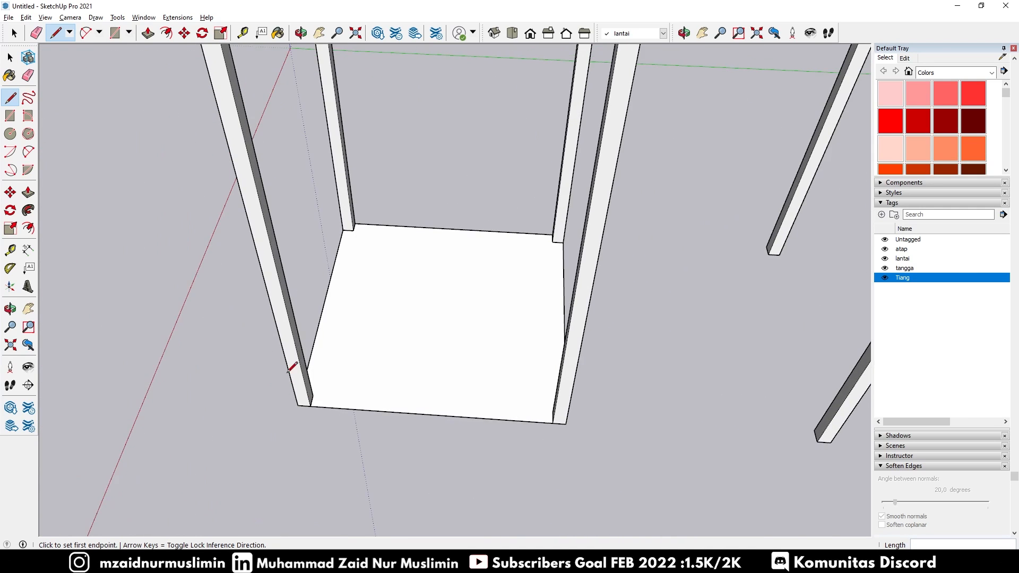
pyautogui.click(295, 441)
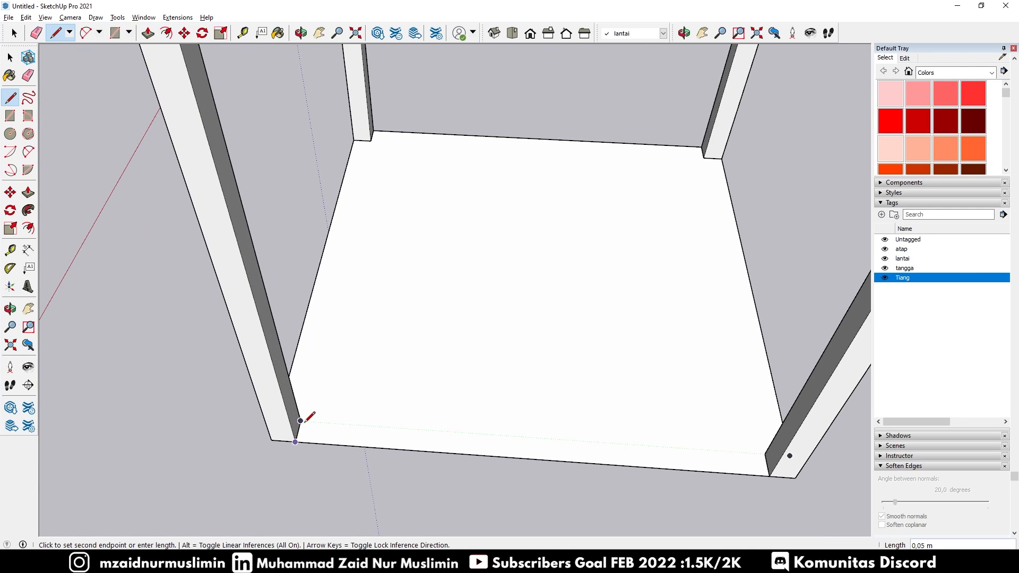
pyautogui.moveTo(305, 423); pyautogui.dragTo(648, 412, button='middle')
pyautogui.press('Escape')
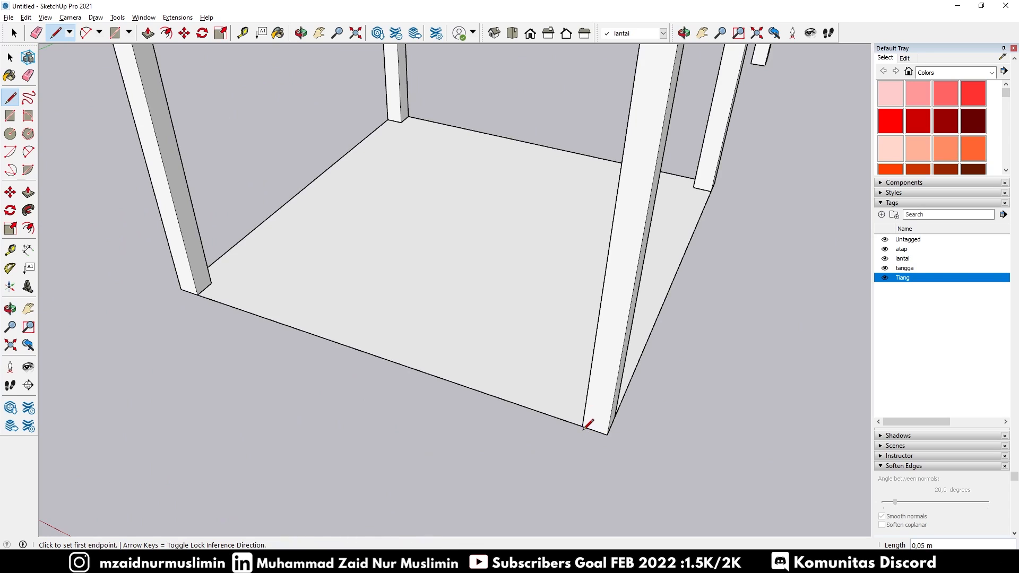
# Group the notched floor face with its bounding edges, leaving out the post footprints at the corners
pyautogui.scroll(-3, 536, 353)
pyautogui.press('space')
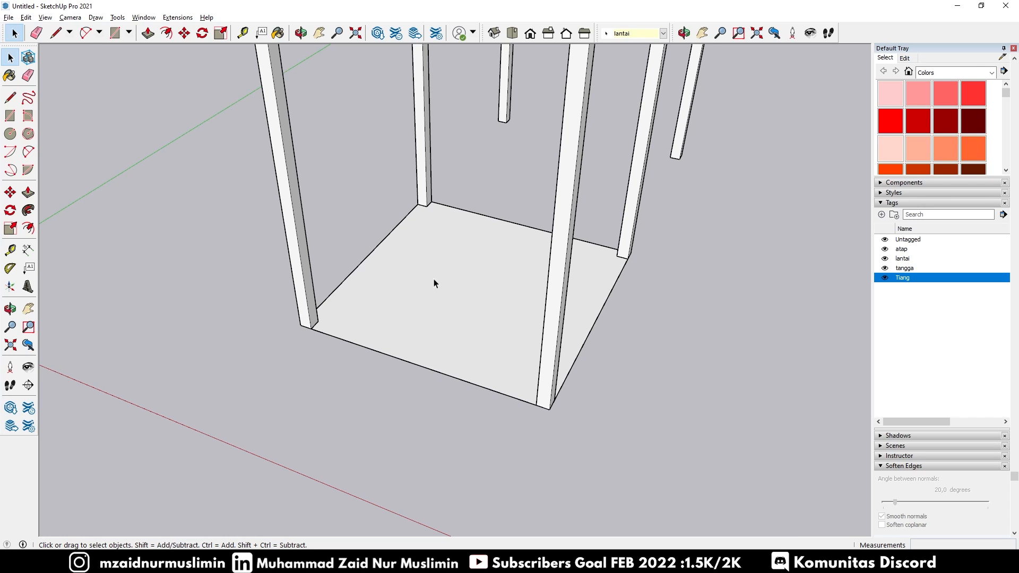
pyautogui.moveTo(434, 279); pyautogui.dragTo(457, 275, button='middle')
pyautogui.click(463, 278)
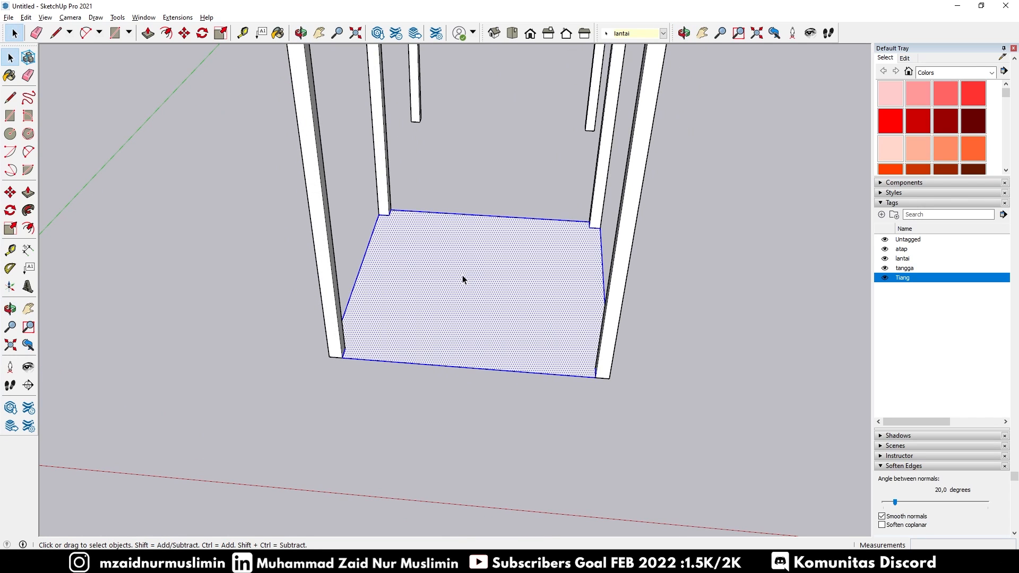
pyautogui.rightClick(463, 279)
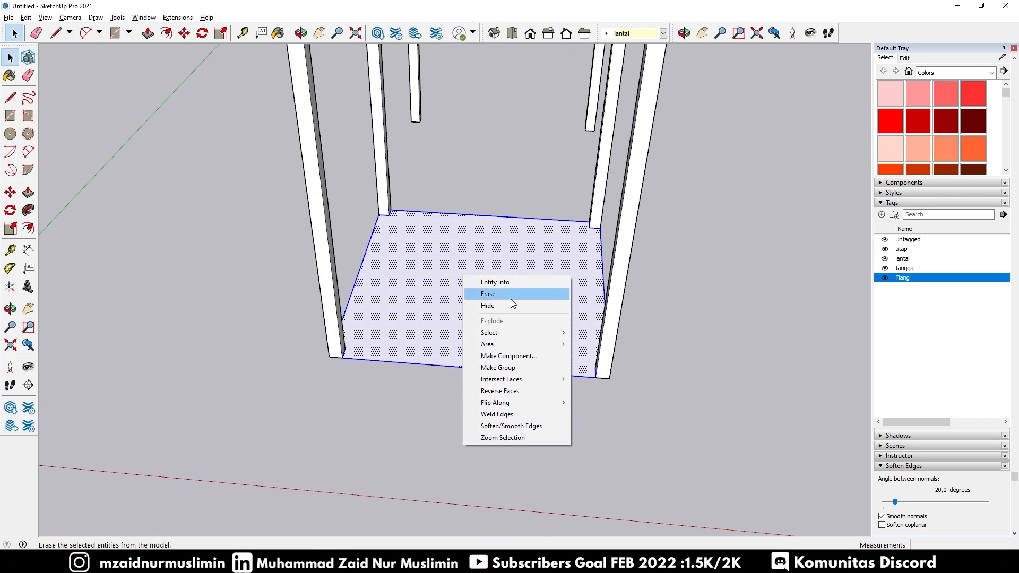
pyautogui.click(503, 374)
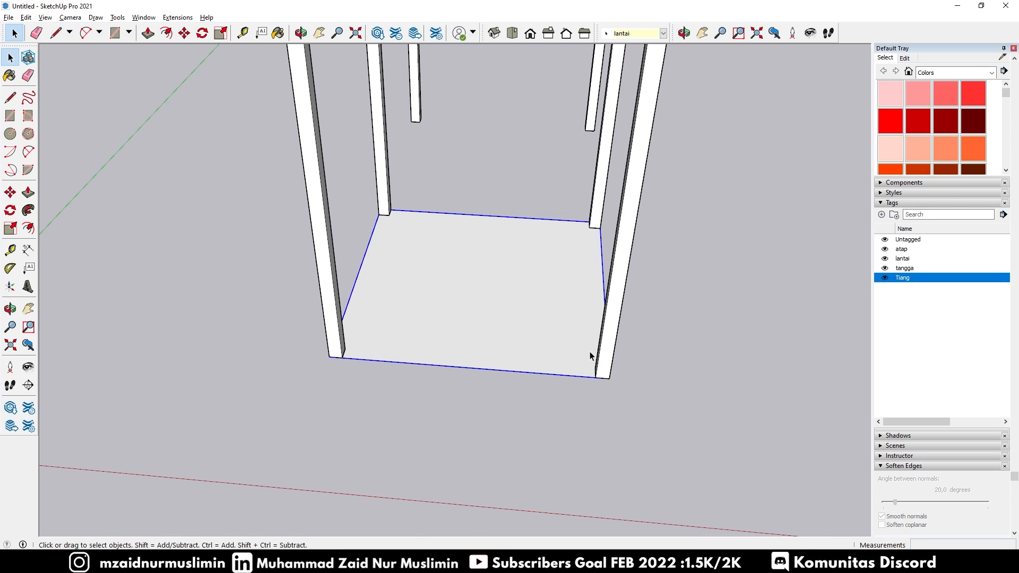
# Move the floor group 0,8 m straight up along the posts
pyautogui.press('m')
pyautogui.click(597, 376)
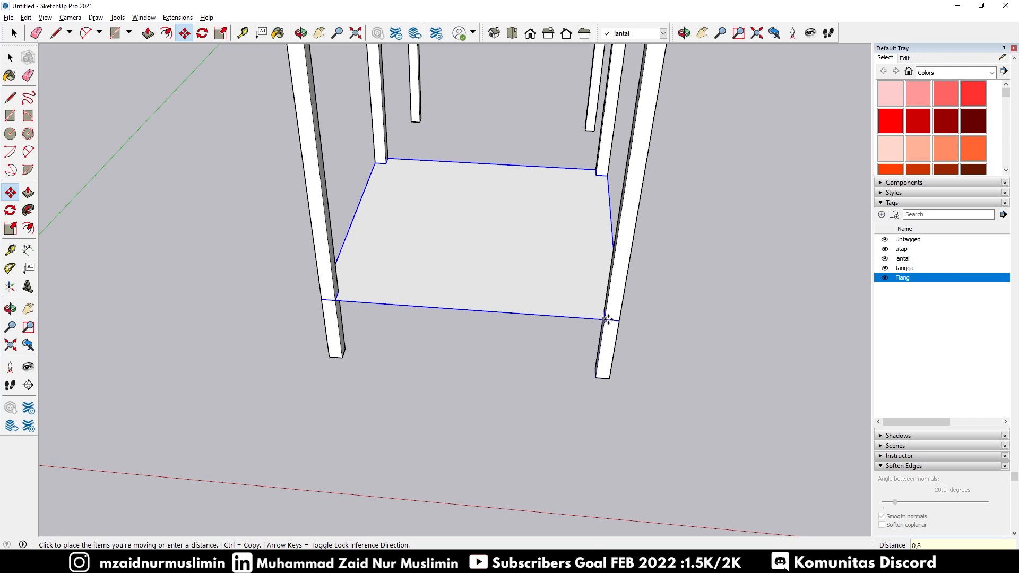
pyautogui.press('Return')
# Examine the raised floor group from several sides, checking how its notched corners fit around the posts
pyautogui.press('o')
pyautogui.moveTo(607, 316); pyautogui.dragTo(488, 203)
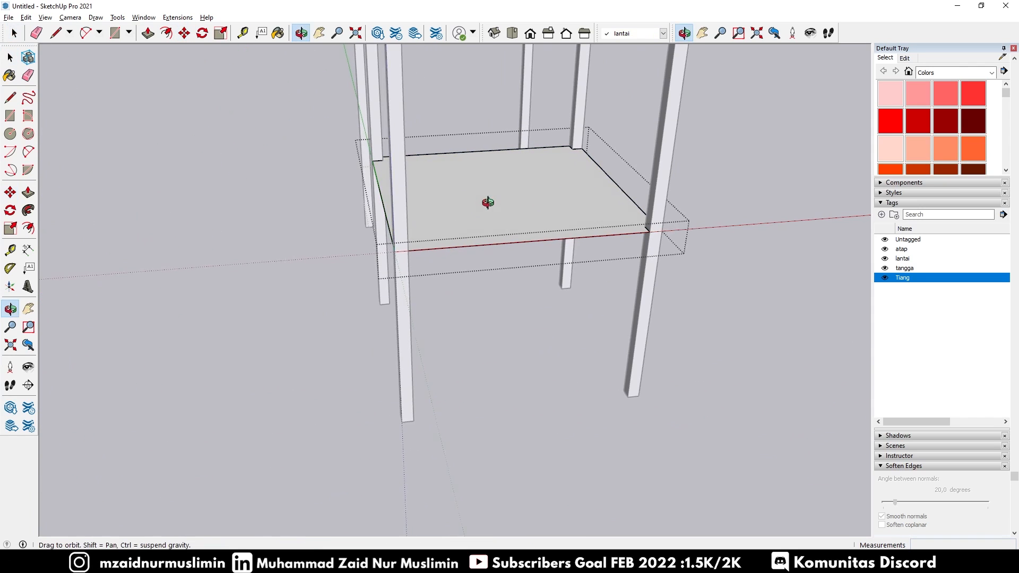
pyautogui.moveTo(488, 202); pyautogui.dragTo(325, 296, button='middle')
pyautogui.scroll(1, 326, 296)
pyautogui.moveTo(348, 372); pyautogui.dragTo(540, 323, button='middle')
pyautogui.scroll(1, 540, 324)
pyautogui.moveTo(425, 323); pyautogui.dragTo(579, 305, button='middle')
pyautogui.moveTo(486, 298); pyautogui.dragTo(588, 268, button='middle')
pyautogui.scroll(-2, 588, 268)
pyautogui.moveTo(672, 210); pyautogui.dragTo(430, 191, button='middle')
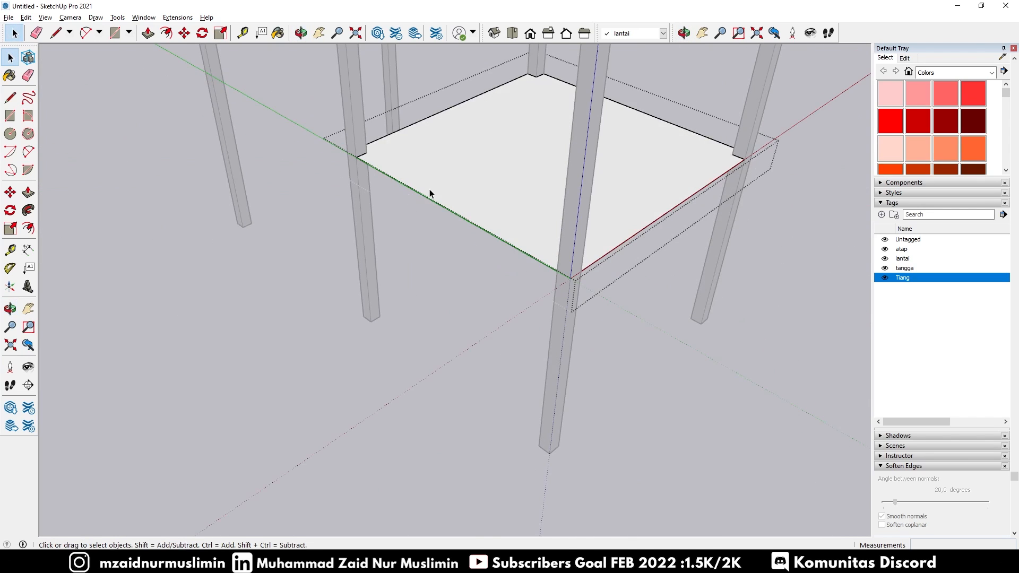
pyautogui.scroll(-2, 541, 187)
pyautogui.moveTo(663, 177); pyautogui.dragTo(432, 170, button='middle')
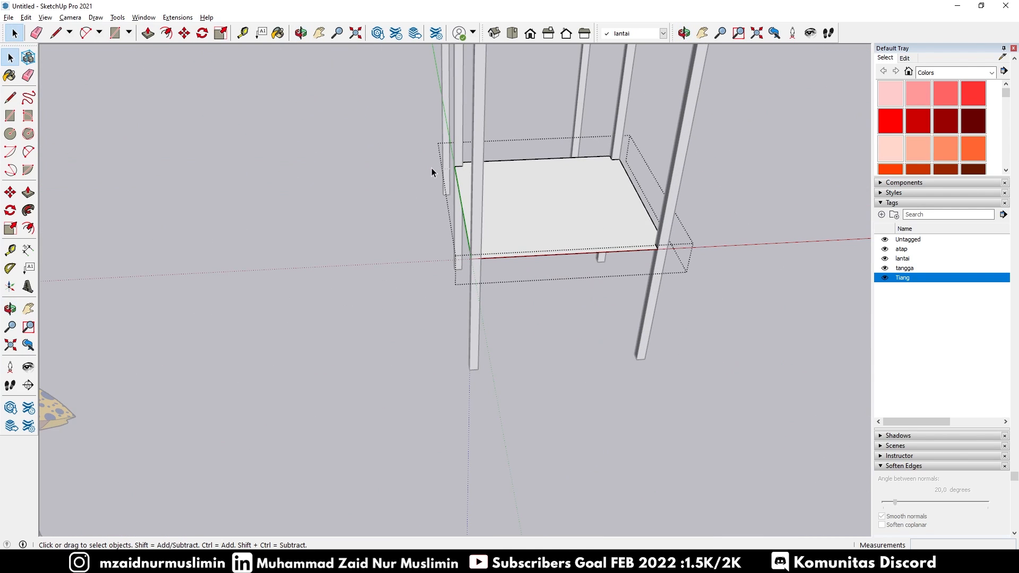
pyautogui.moveTo(558, 193); pyautogui.dragTo(463, 194, button='middle')
pyautogui.scroll(3, 463, 217)
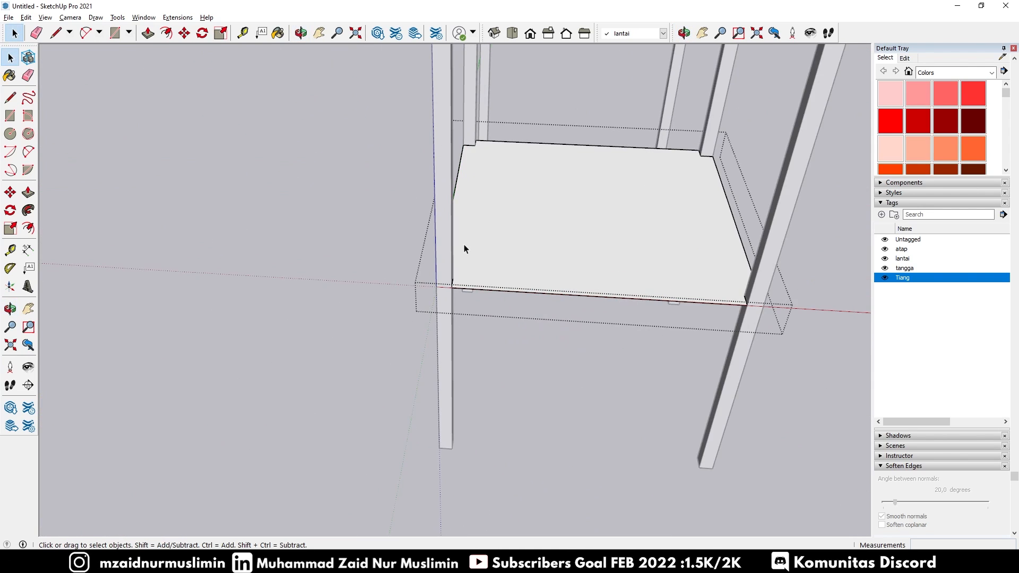
pyautogui.moveTo(464, 244); pyautogui.dragTo(378, 262, button='middle')
pyautogui.scroll(2, 372, 273)
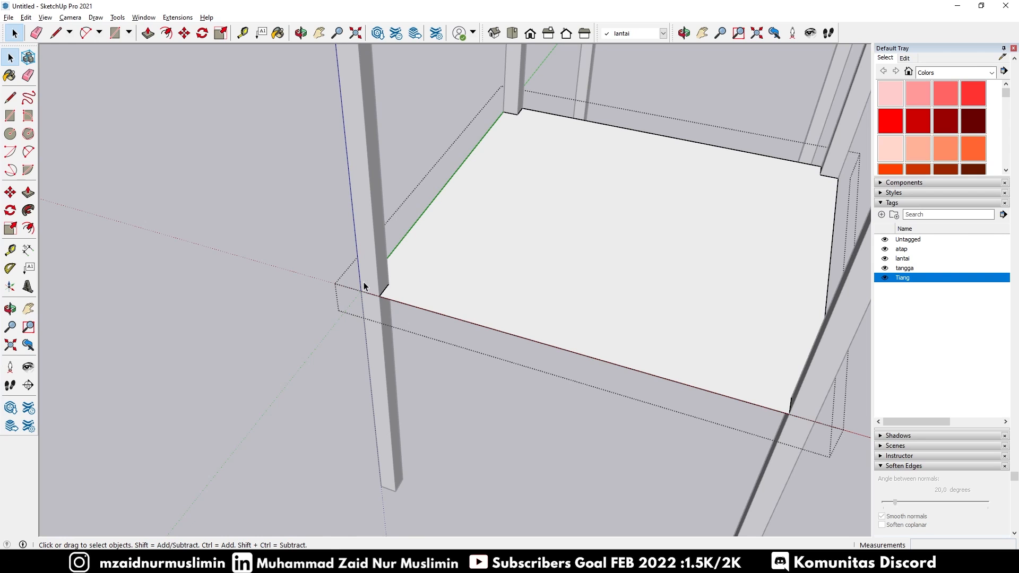
pyautogui.moveTo(352, 288); pyautogui.dragTo(350, 264, button='middle')
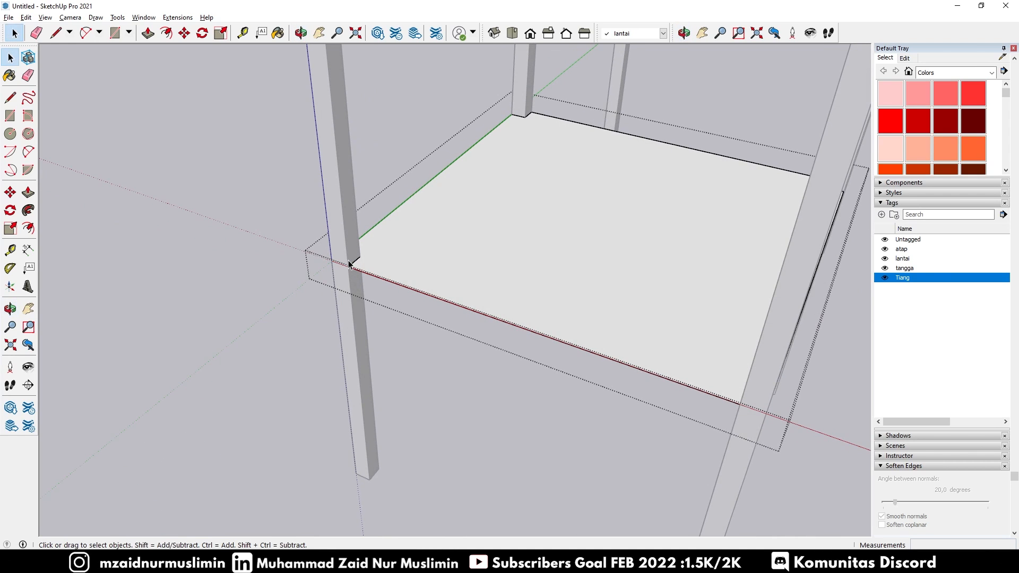
pyautogui.scroll(5, 342, 266)
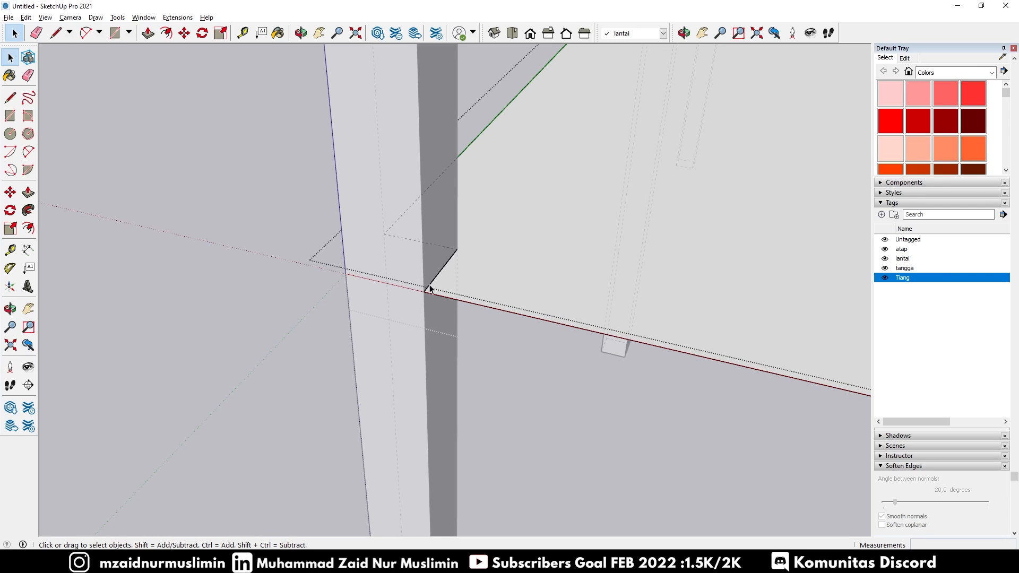
pyautogui.scroll(-2, 342, 268)
pyautogui.scroll(-3, 398, 263)
pyautogui.moveTo(416, 260); pyautogui.dragTo(646, 200, button='middle')
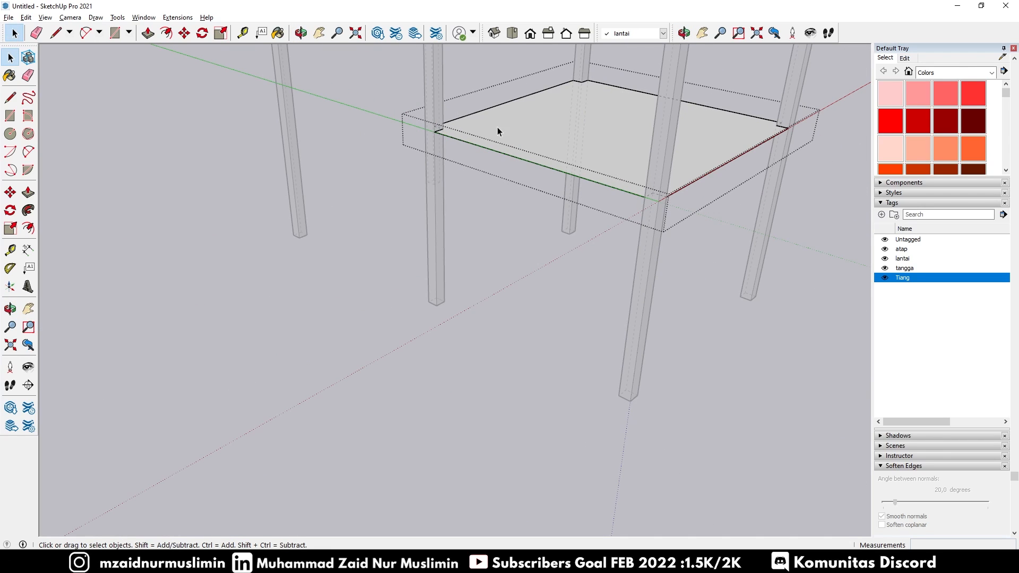
pyautogui.moveTo(692, 185); pyautogui.dragTo(582, 209, button='middle')
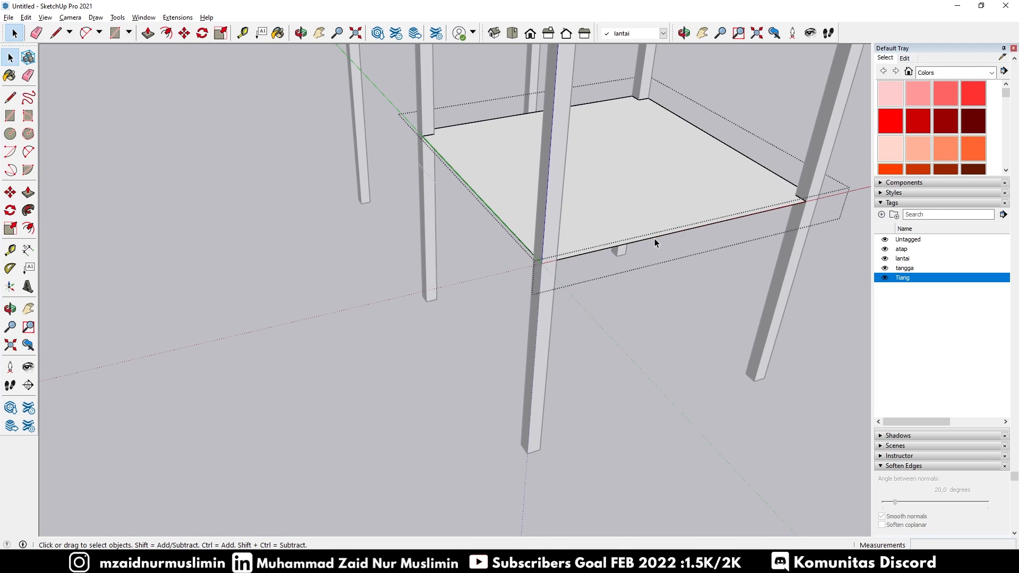
pyautogui.moveTo(655, 238); pyautogui.dragTo(599, 201, button='middle')
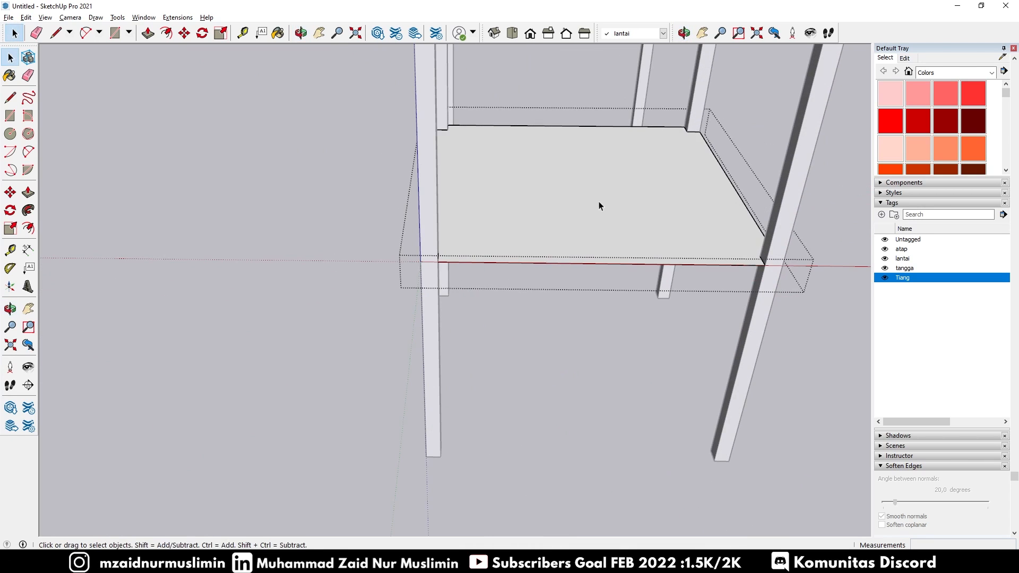
pyautogui.scroll(2, 597, 202)
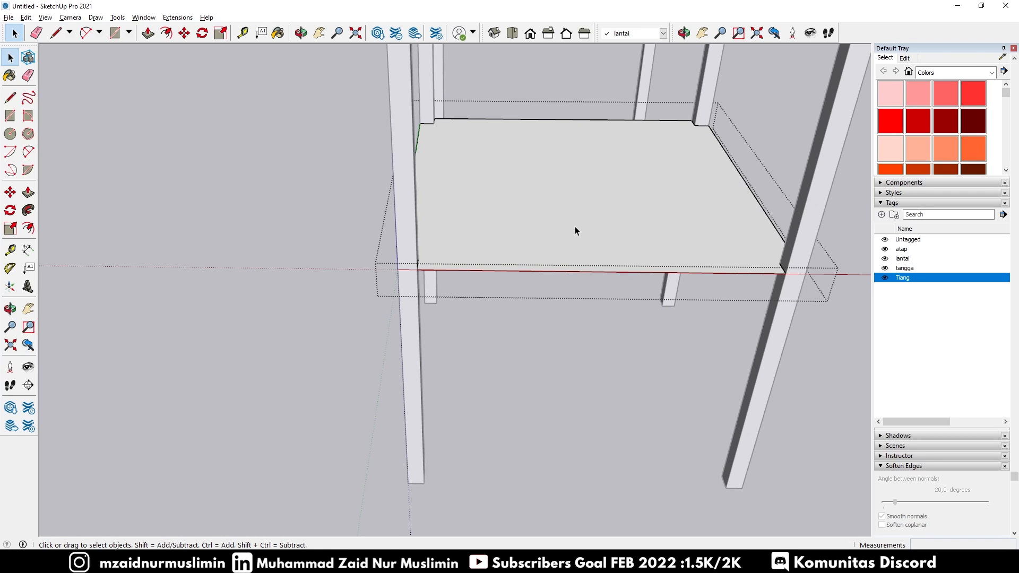
# Push/Pull the floor face upward to a thickness of 0,05 m and close the floor group
pyautogui.press('p')
pyautogui.click(557, 234)
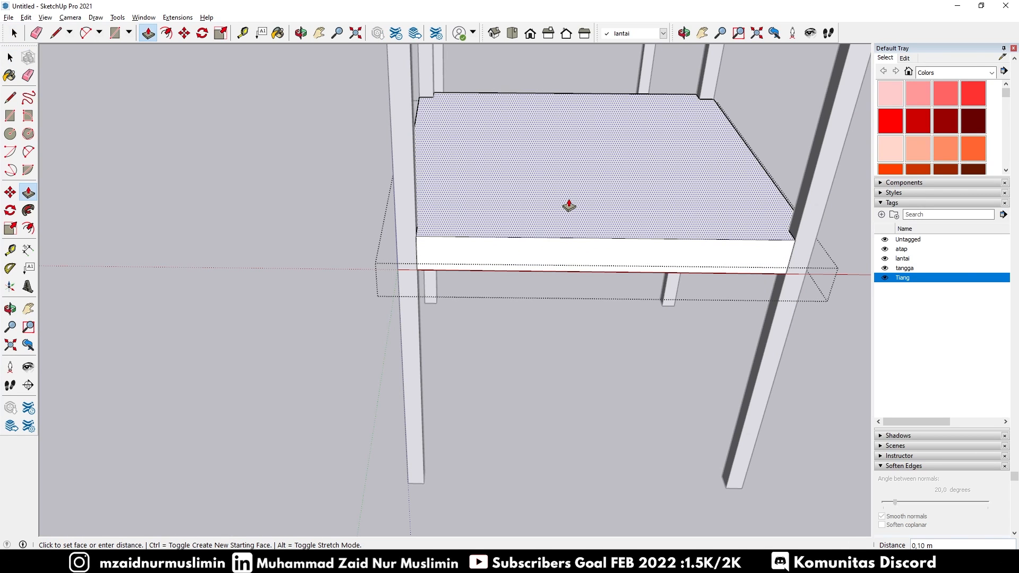
pyautogui.write('0')
pyautogui.press('Return')
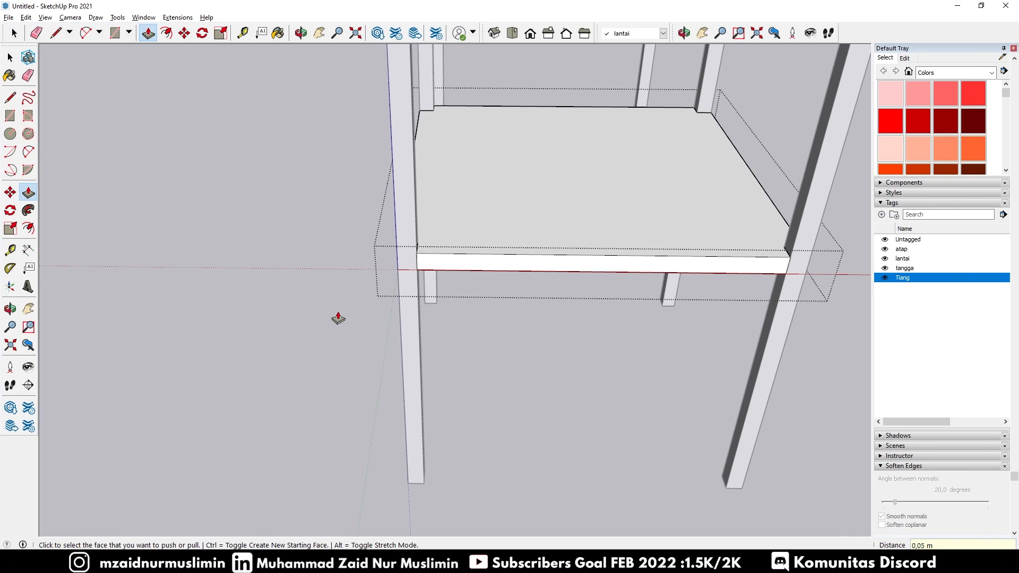
pyautogui.scroll(-4, 391, 320)
pyautogui.moveTo(658, 273); pyautogui.dragTo(522, 188, button='middle')
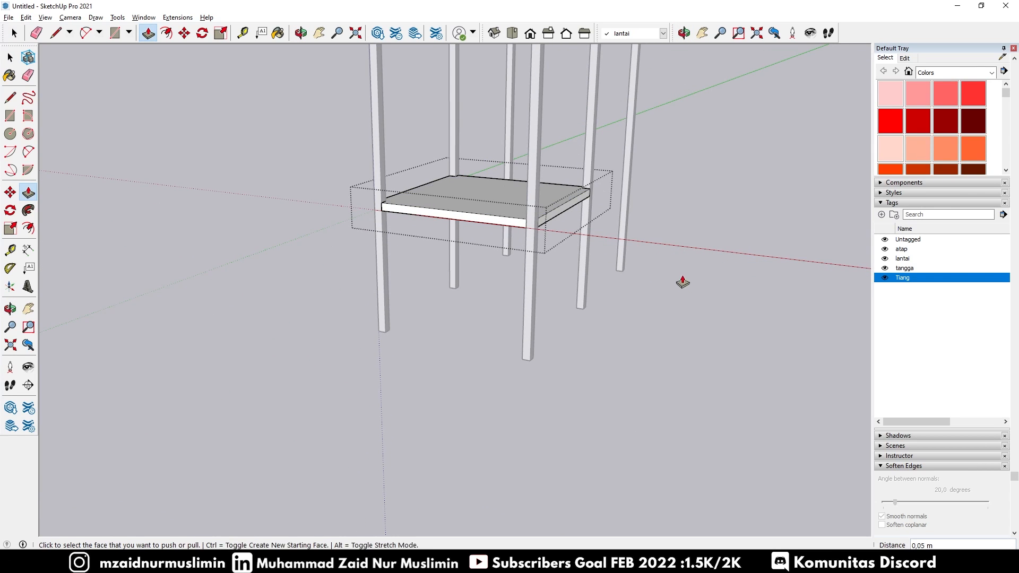
pyautogui.press('space')
pyautogui.click(682, 266)
# Copy the floor group 1,00 m along the green direction, fitting it between the next pairs of posts
pyautogui.scroll(3, 451, 206)
pyautogui.scroll(-4, 414, 215)
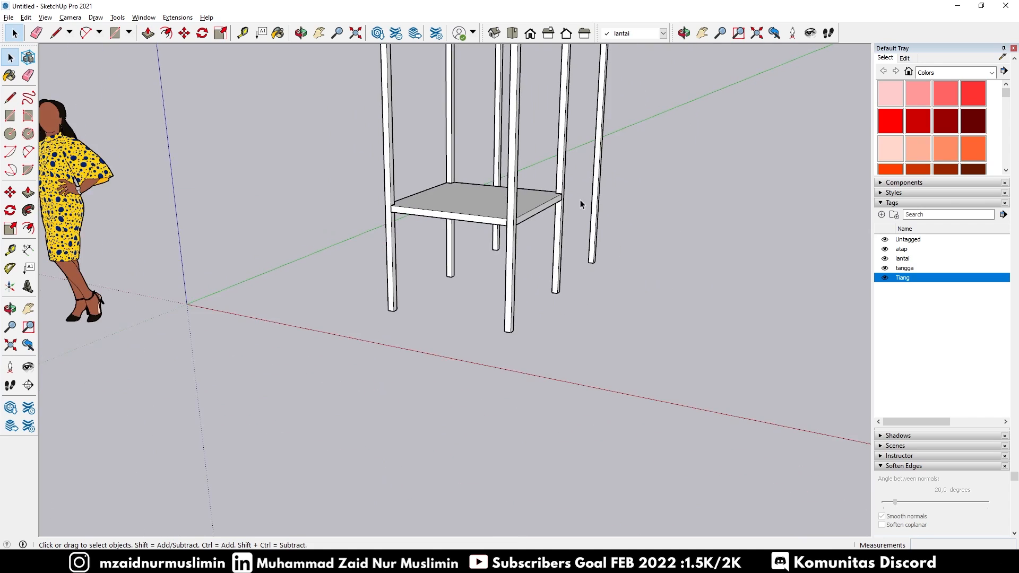
pyautogui.moveTo(581, 199); pyautogui.dragTo(421, 253, button='middle')
pyautogui.scroll(-4, 430, 241)
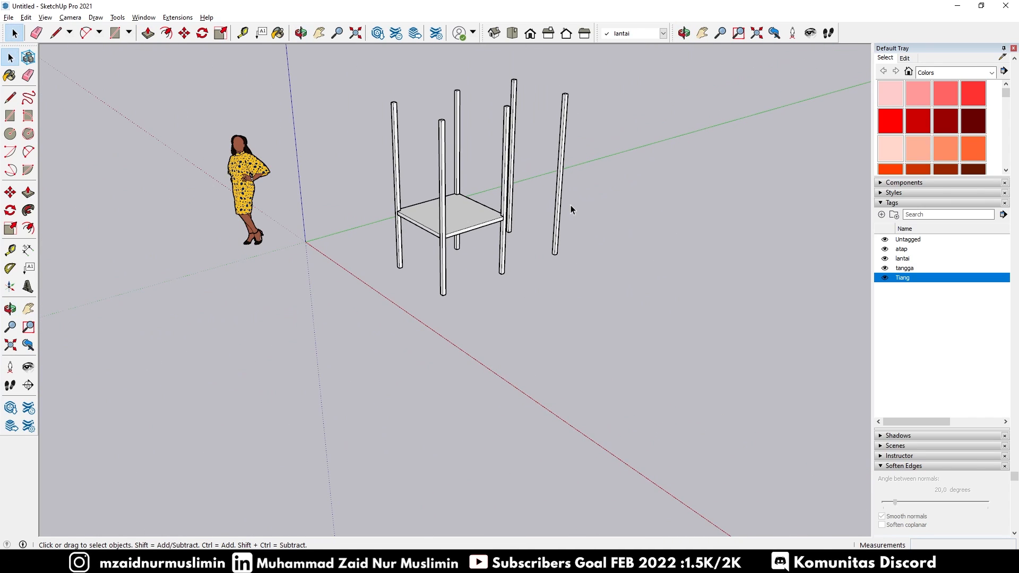
pyautogui.scroll(5, 571, 205)
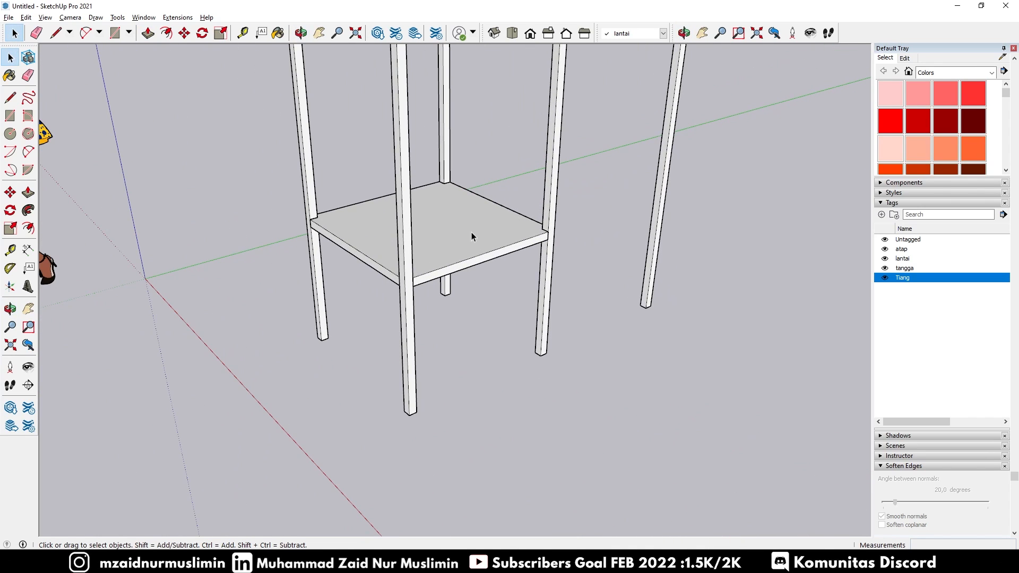
pyautogui.click(462, 234)
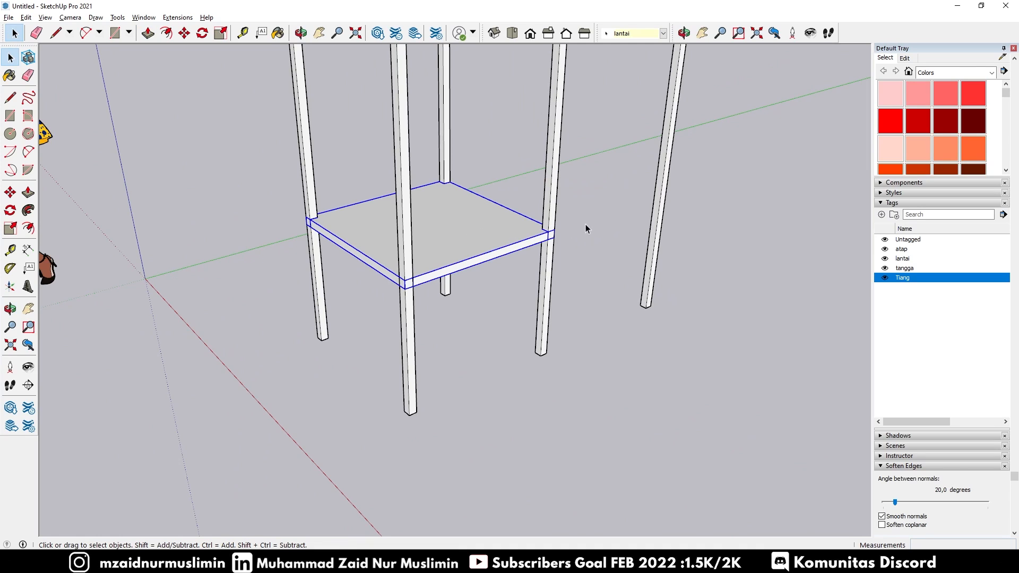
pyautogui.scroll(1, 559, 198)
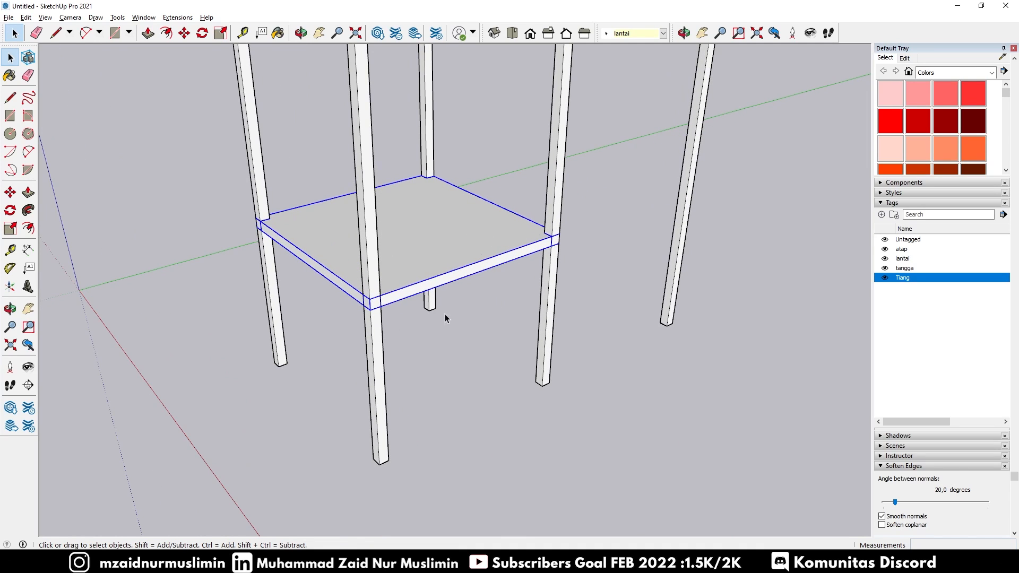
pyautogui.press('m')
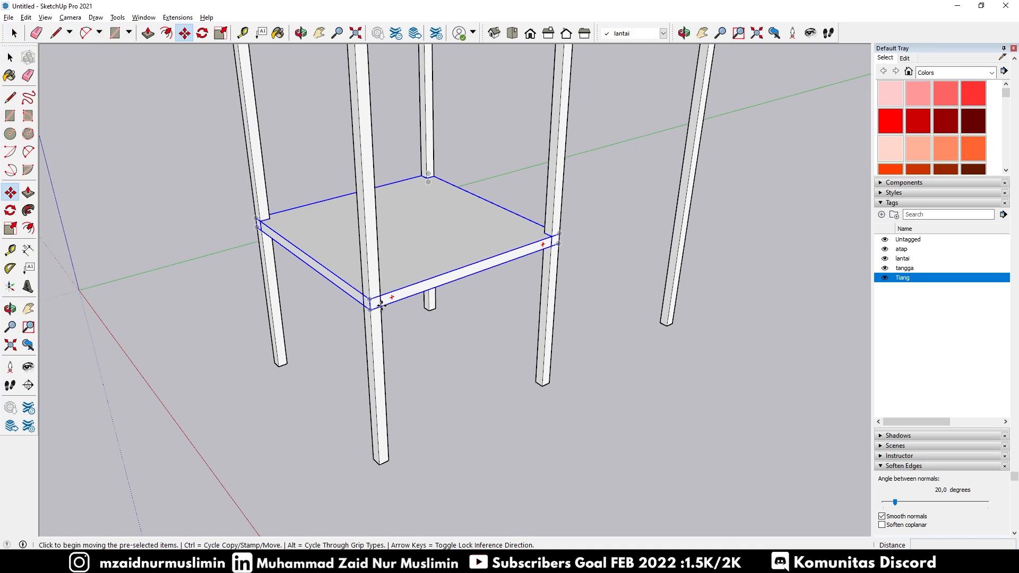
pyautogui.click(381, 305)
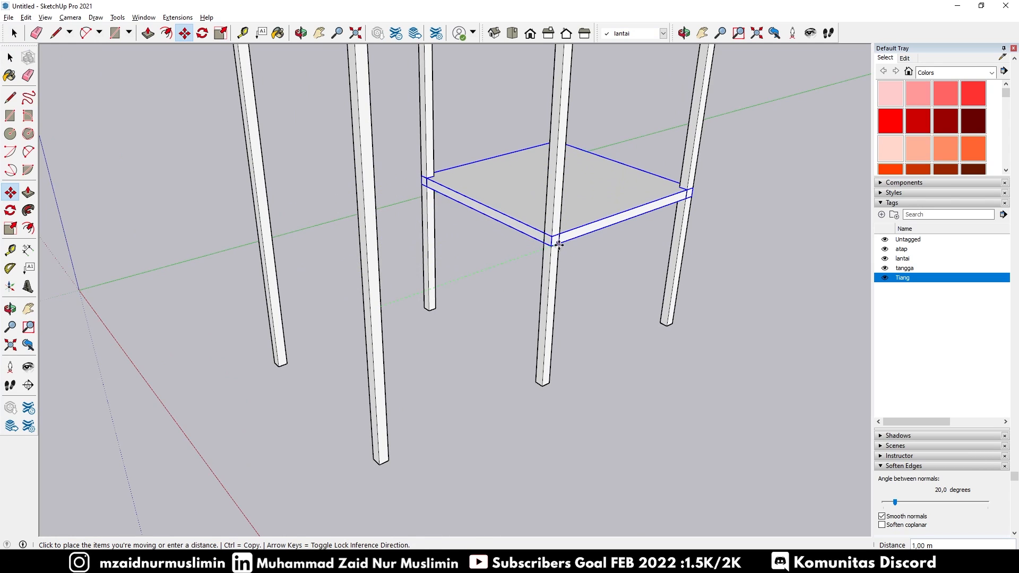
pyautogui.press('ctrl')
pyautogui.scroll(5, 558, 244)
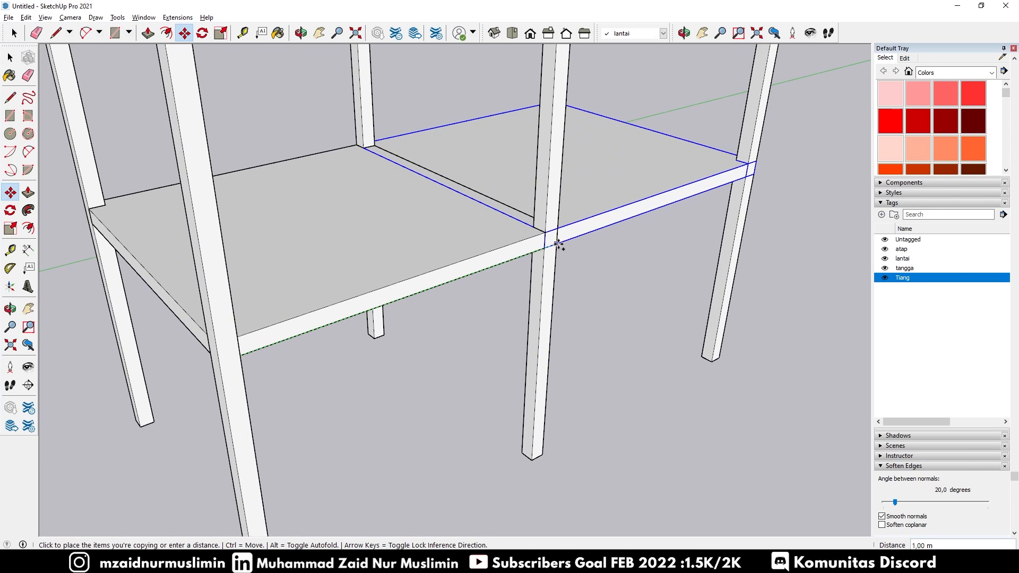
pyautogui.click(558, 244)
# Raise the copied floor straight up along its posts, above the level of the first floor, and deselect it
pyautogui.scroll(-5, 544, 239)
pyautogui.scroll(5, 578, 191)
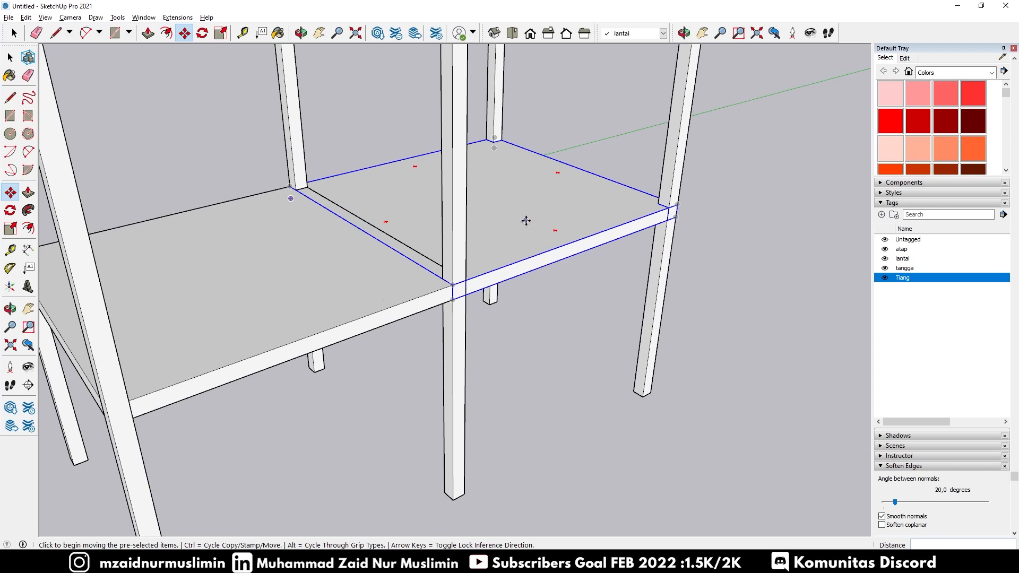
pyautogui.scroll(3, 523, 224)
pyautogui.scroll(-4, 488, 233)
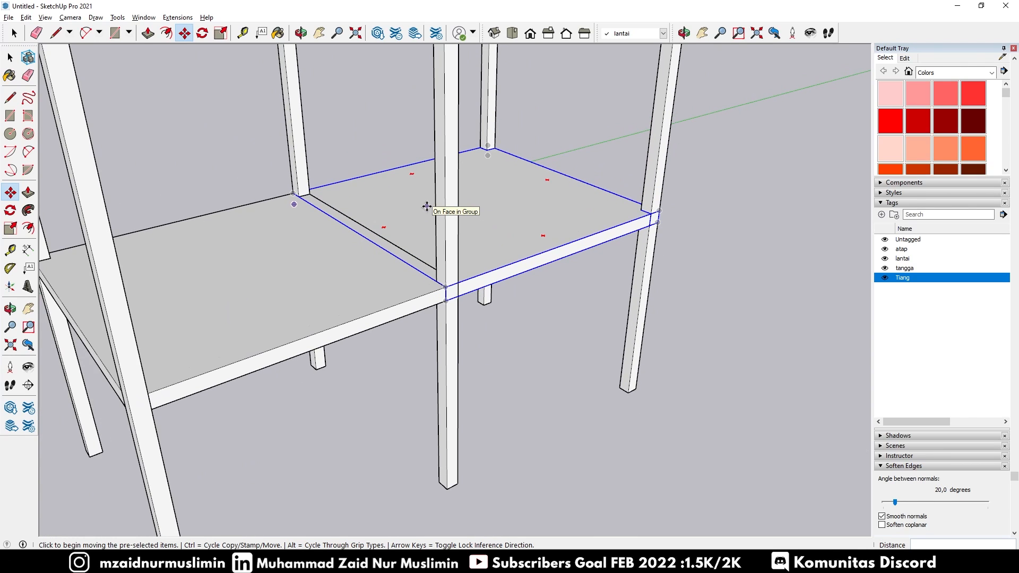
pyautogui.scroll(4, 457, 306)
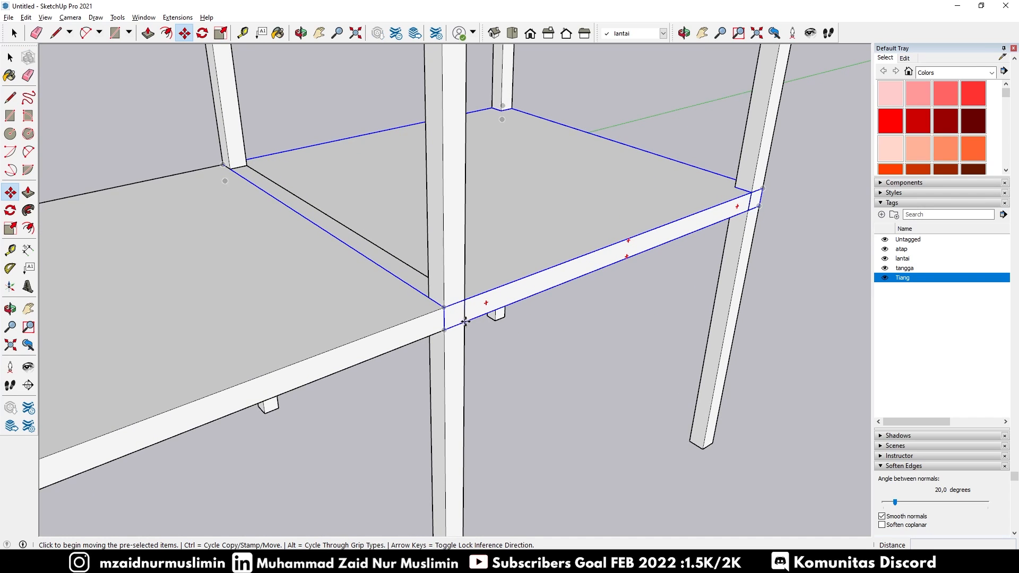
pyautogui.click(465, 322)
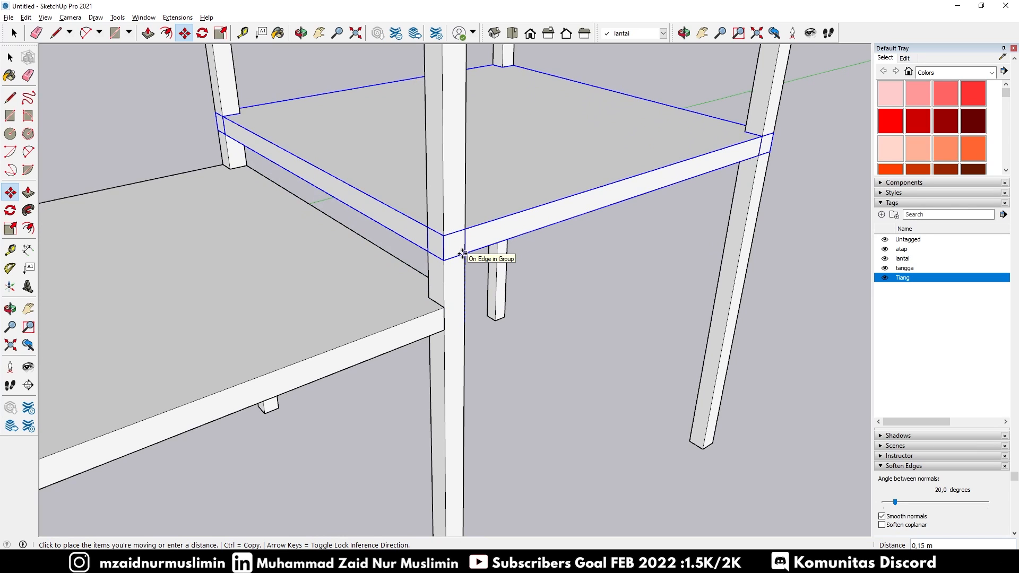
pyautogui.write('0')
pyautogui.press('Return')
pyautogui.press('Escape')
# Examine the two floor levels and the six posts from farther out and closer in
pyautogui.scroll(-3, 457, 246)
pyautogui.scroll(-3, 596, 250)
pyautogui.moveTo(496, 289); pyautogui.dragTo(510, 240, button='middle')
pyautogui.scroll(-4, 550, 215)
pyautogui.scroll(1, 543, 173)
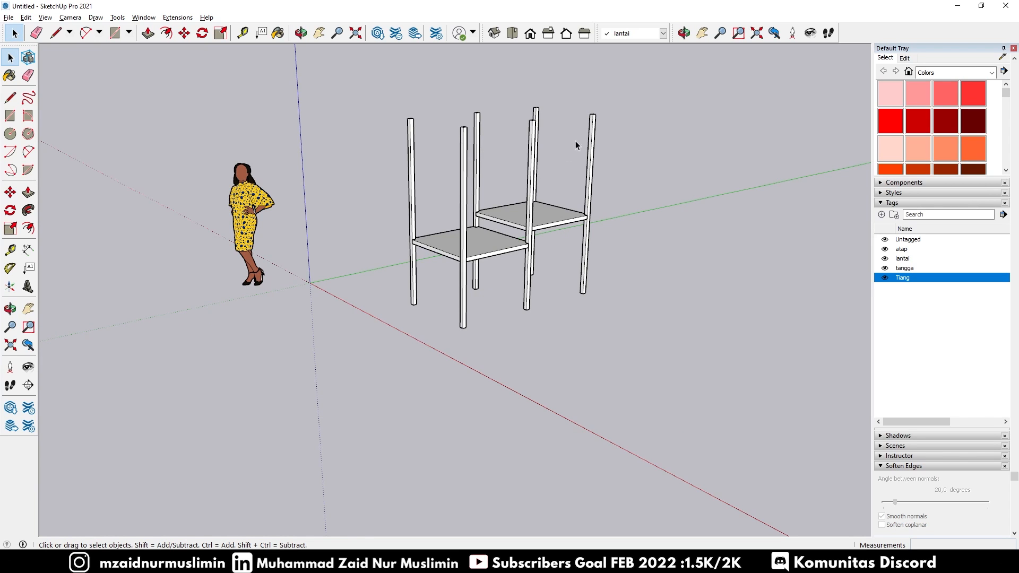
pyautogui.scroll(-3, 575, 141)
pyautogui.scroll(5, 532, 132)
pyautogui.scroll(2, 532, 187)
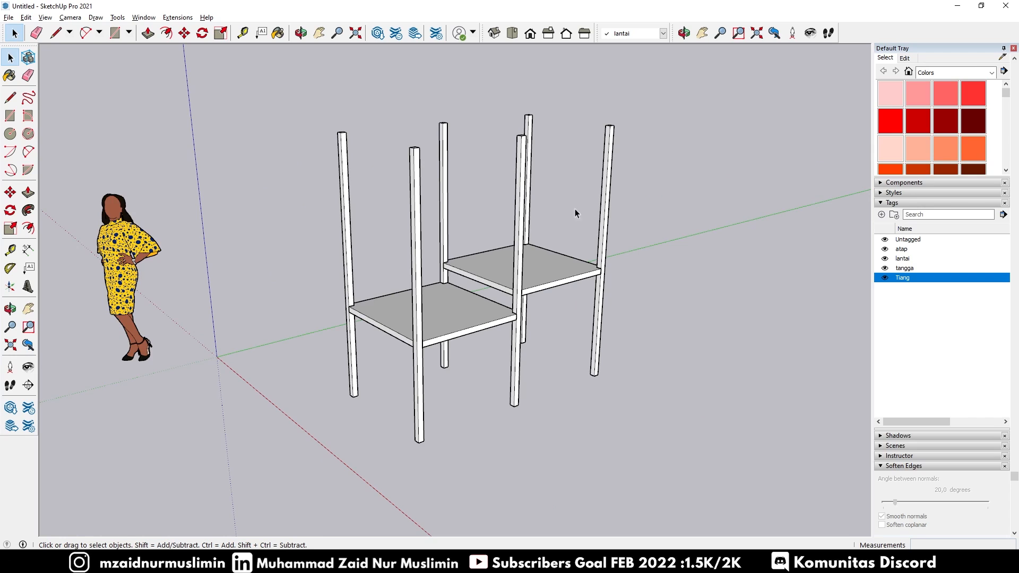
pyautogui.scroll(-3, 528, 177)
pyautogui.moveTo(515, 194); pyautogui.dragTo(533, 230, button='middle')
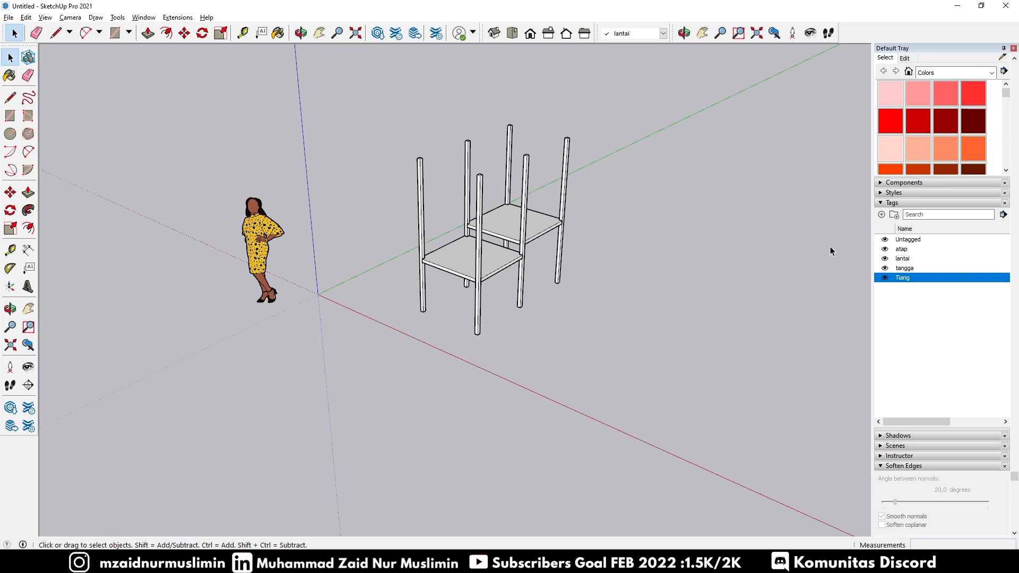
# With Tiang as the active tag, draw a circle of 0,05 m radius on the ground beside the base of the post nearest the origin
pyautogui.click(663, 33)
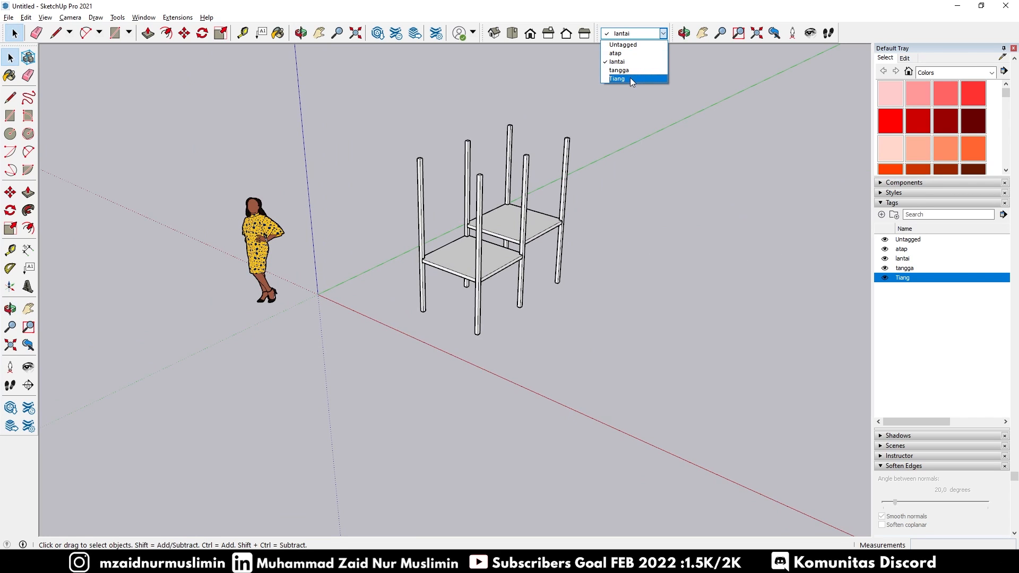
pyautogui.click(630, 77)
pyautogui.scroll(5, 442, 327)
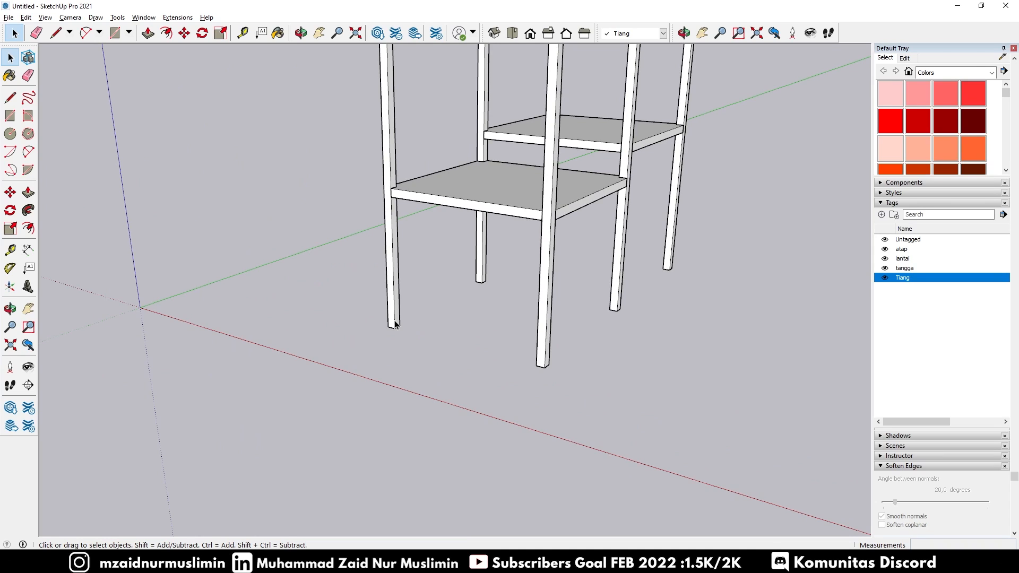
pyautogui.scroll(2, 395, 324)
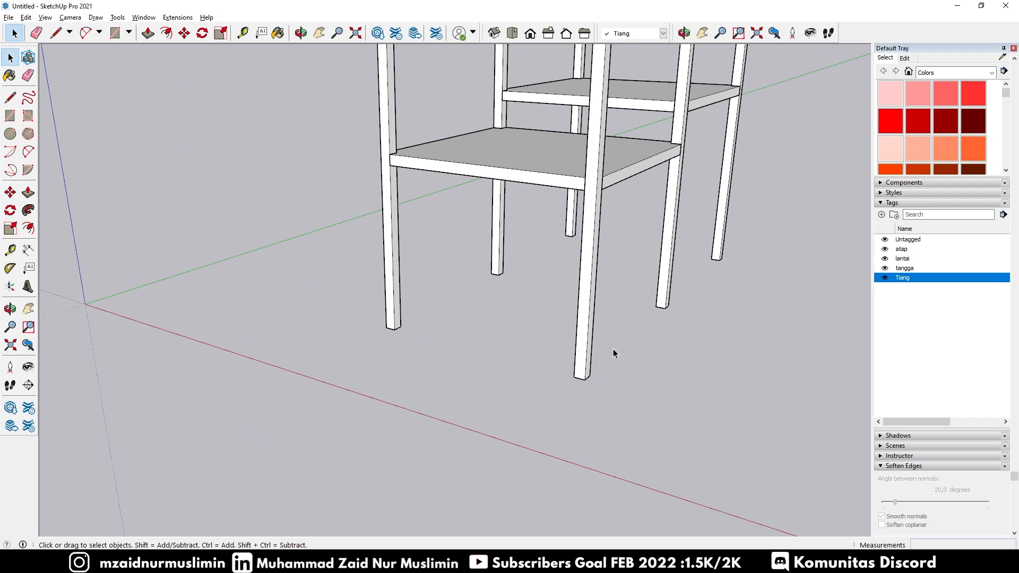
pyautogui.moveTo(416, 278); pyautogui.dragTo(475, 306, button='middle')
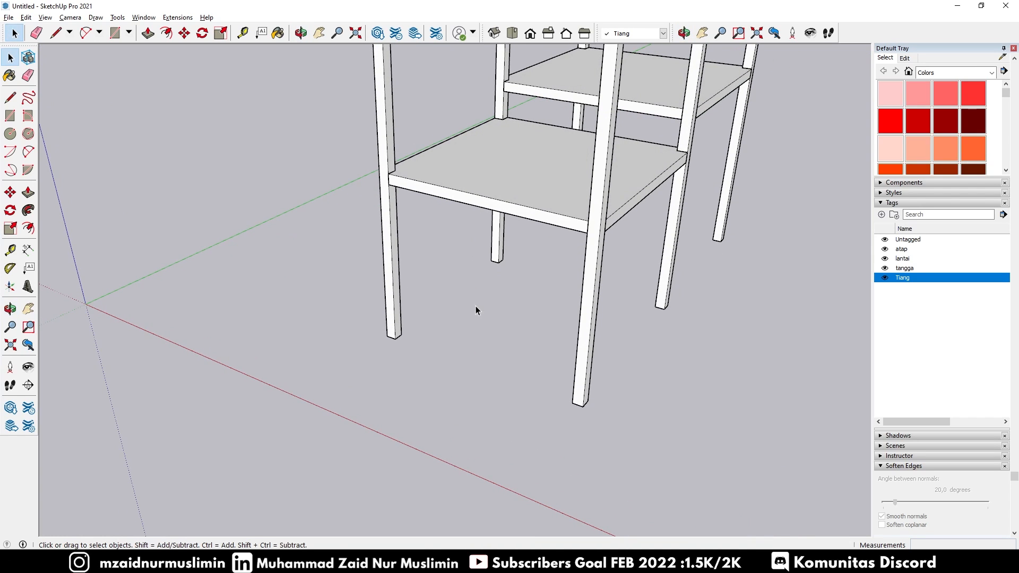
pyautogui.scroll(-2, 477, 307)
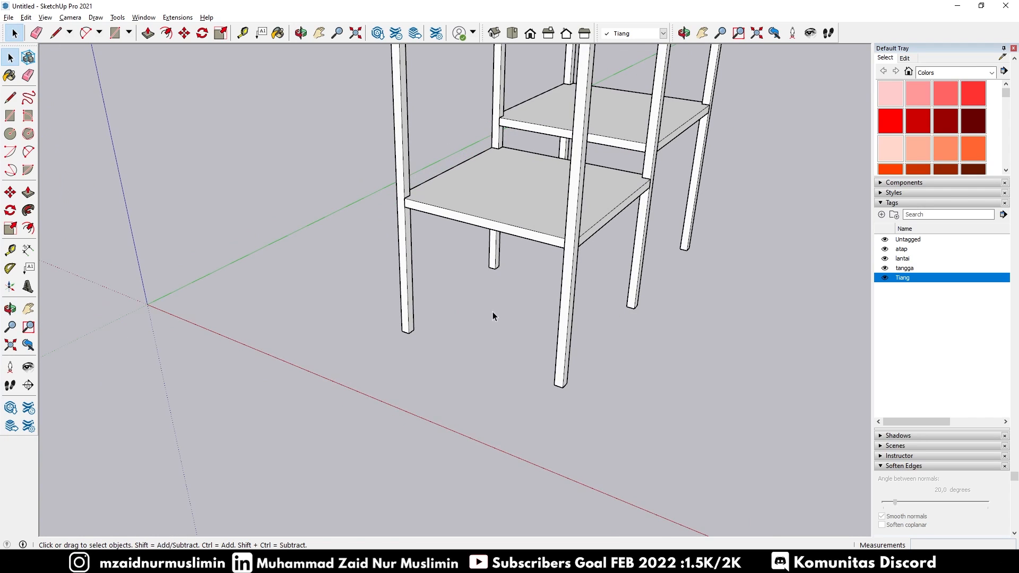
pyautogui.scroll(2, 478, 318)
pyautogui.scroll(-3, 467, 325)
pyautogui.scroll(2, 465, 328)
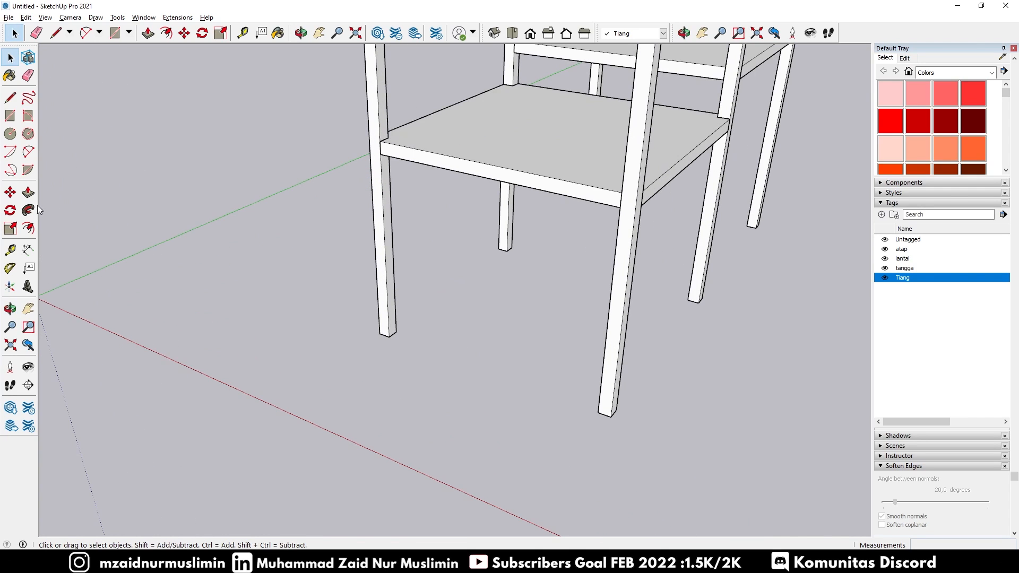
pyautogui.click(11, 134)
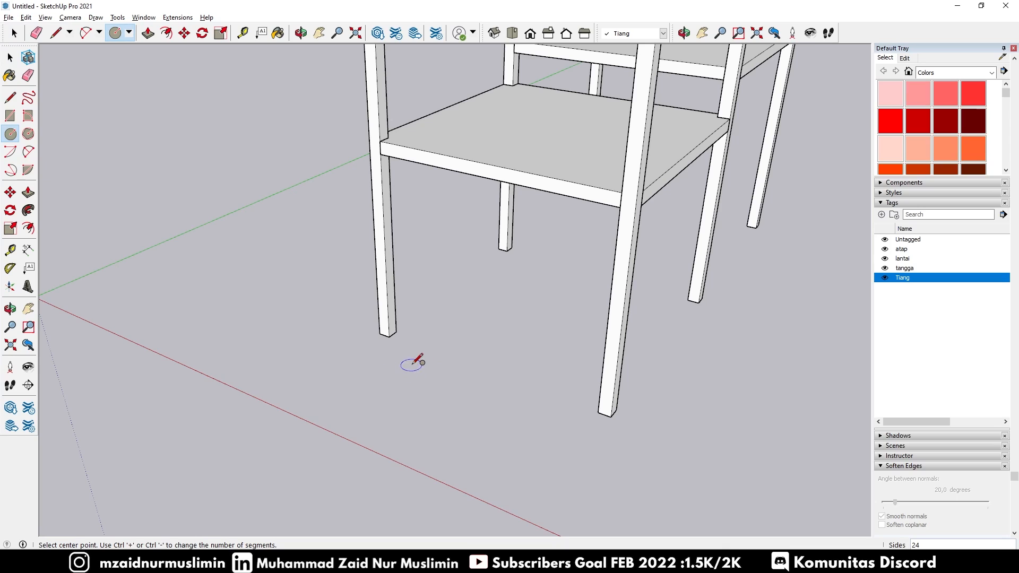
pyautogui.click(361, 371)
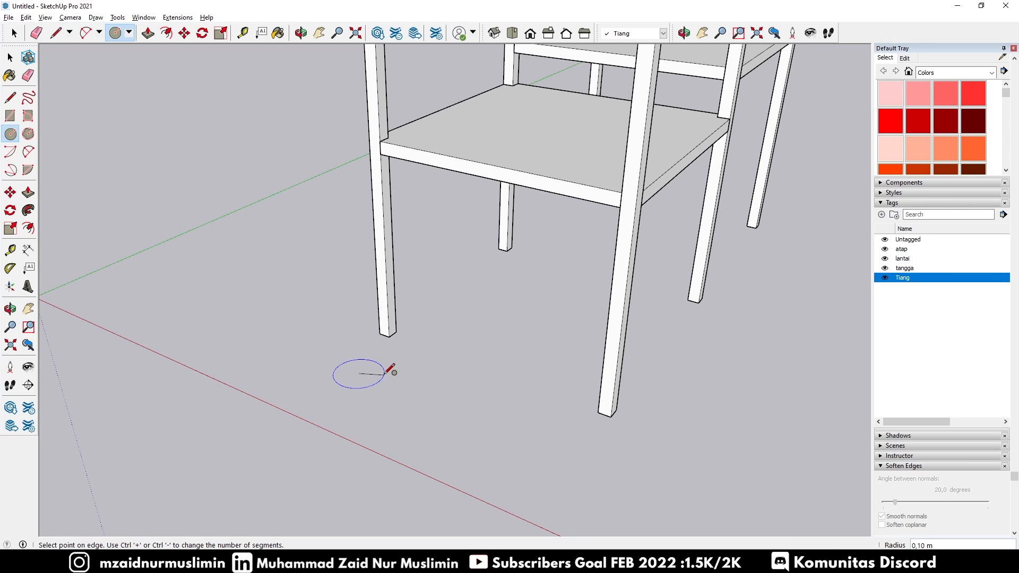
pyautogui.write('0')
pyautogui.press('Return')
# Draw a radius line from the circle's edge to its center
pyautogui.scroll(2, 382, 372)
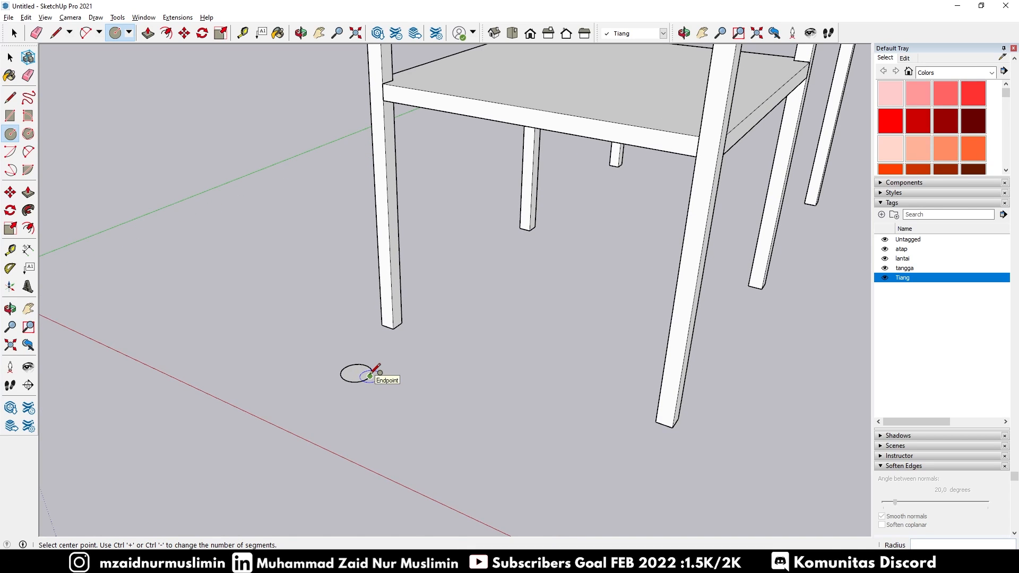
pyautogui.press('space')
pyautogui.scroll(2, 374, 379)
pyautogui.click(371, 383)
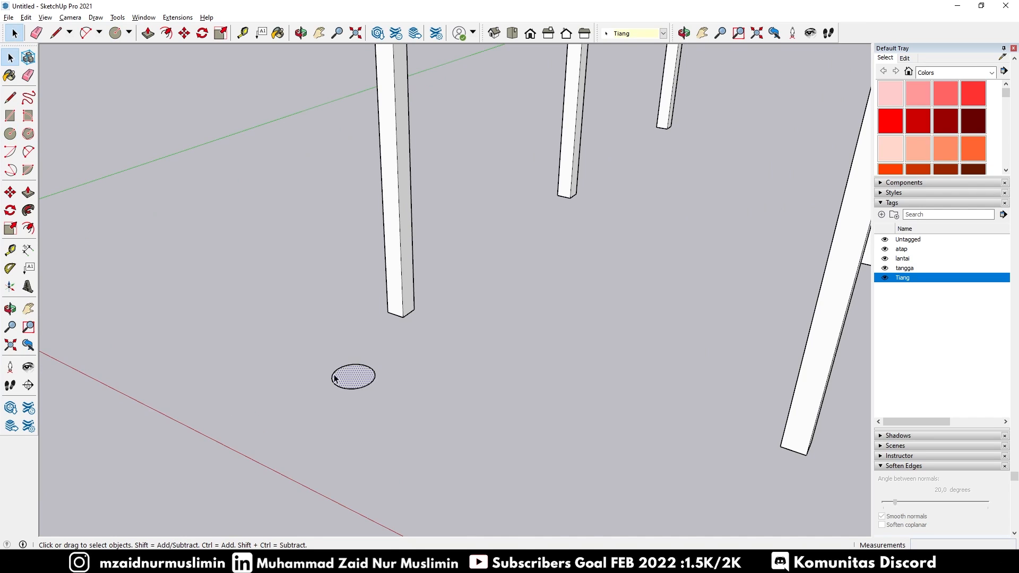
pyautogui.moveTo(336, 378); pyautogui.dragTo(455, 392, button='middle')
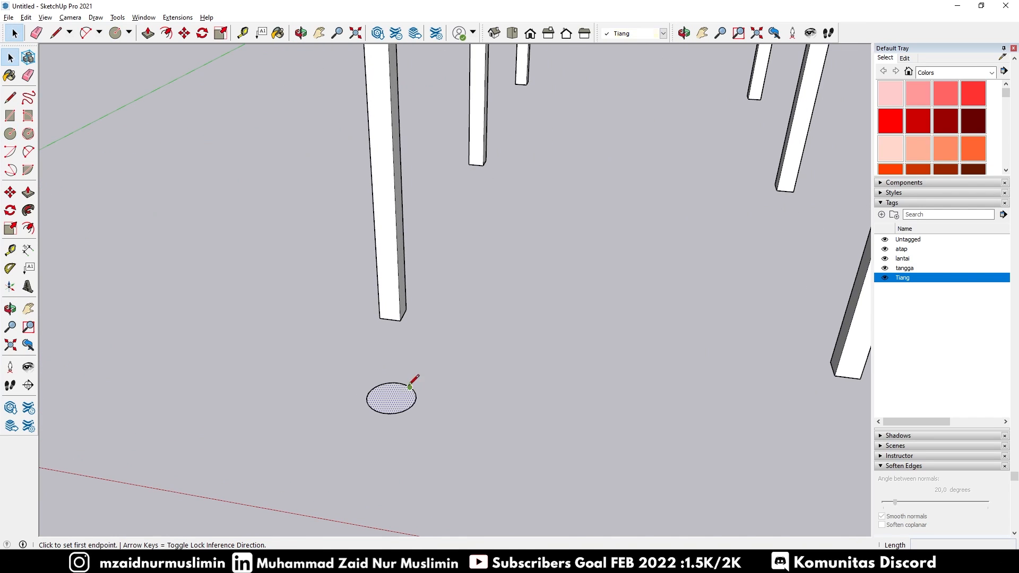
pyautogui.press('l')
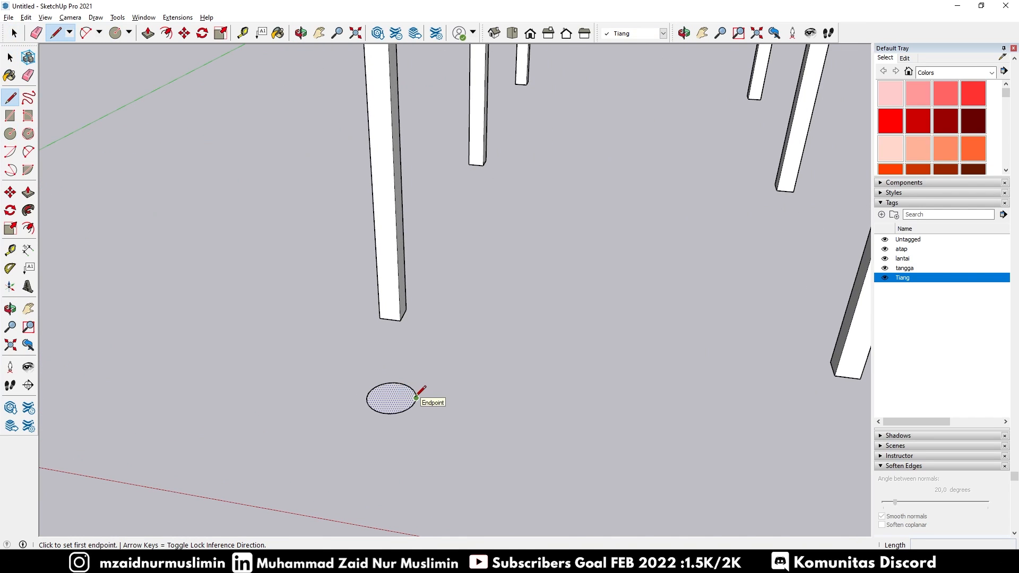
pyautogui.click(416, 397)
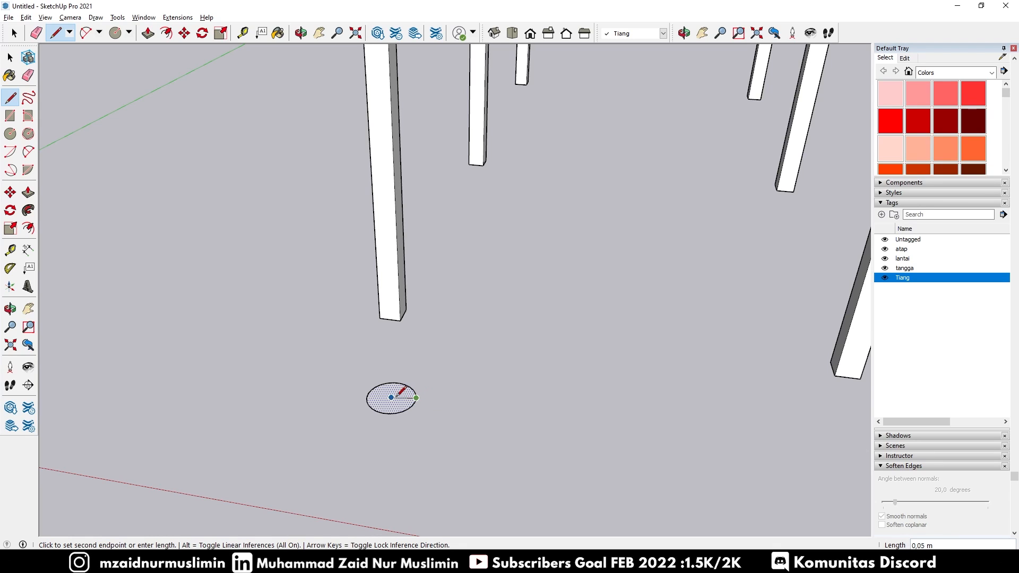
pyautogui.press('space')
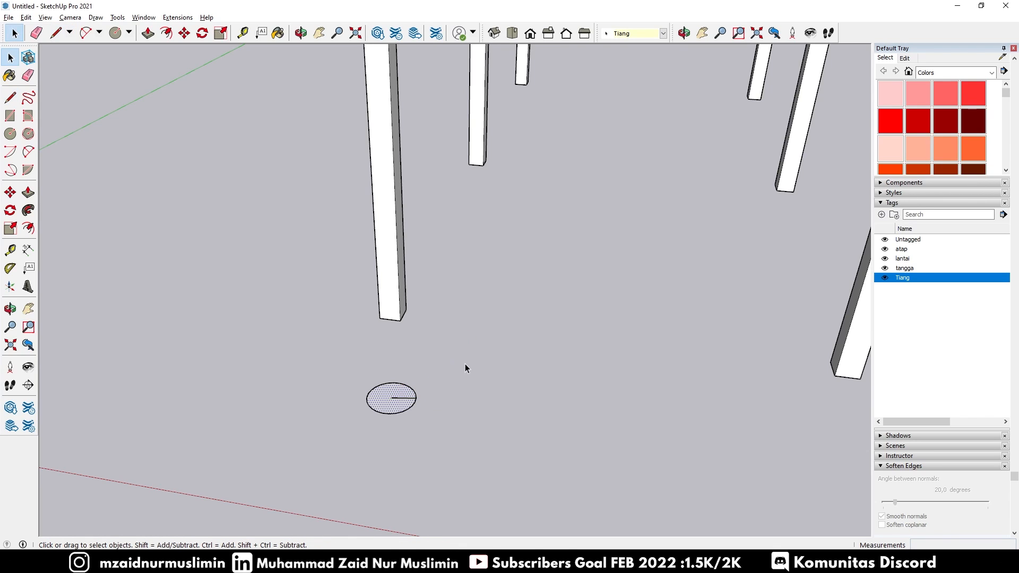
# Draw a diagonal line between opposite corners of the underside of the post nearest the circle
pyautogui.scroll(1, 433, 382)
pyautogui.scroll(1, 400, 387)
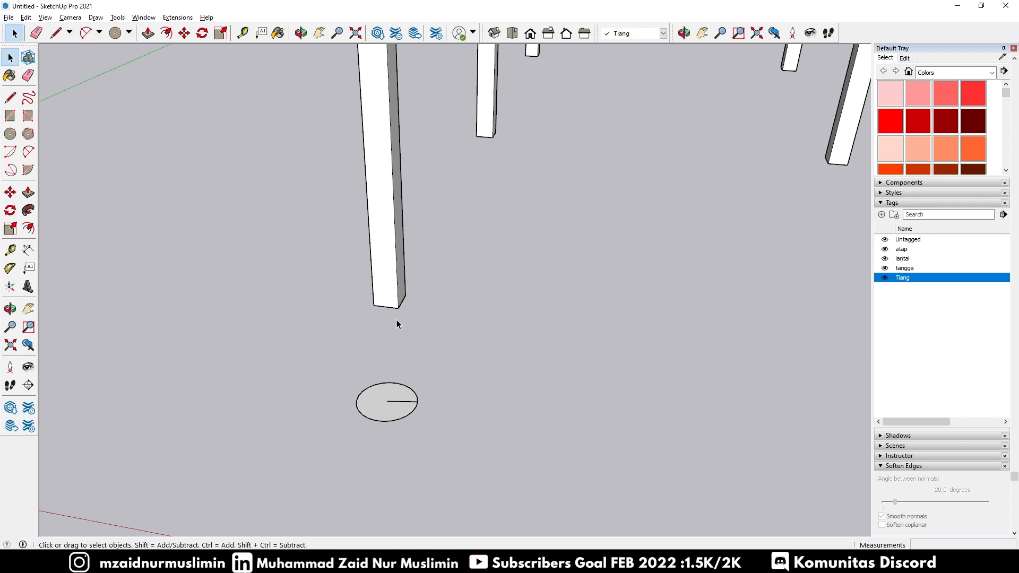
pyautogui.moveTo(397, 317); pyautogui.dragTo(423, 337, button='middle')
pyautogui.scroll(2, 436, 317)
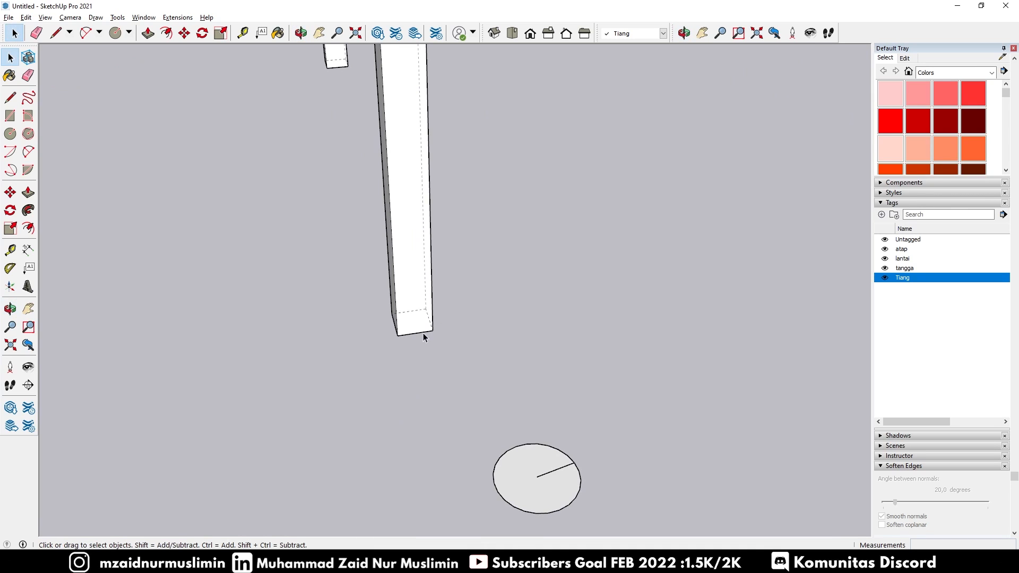
pyautogui.press('l')
pyautogui.click(426, 309)
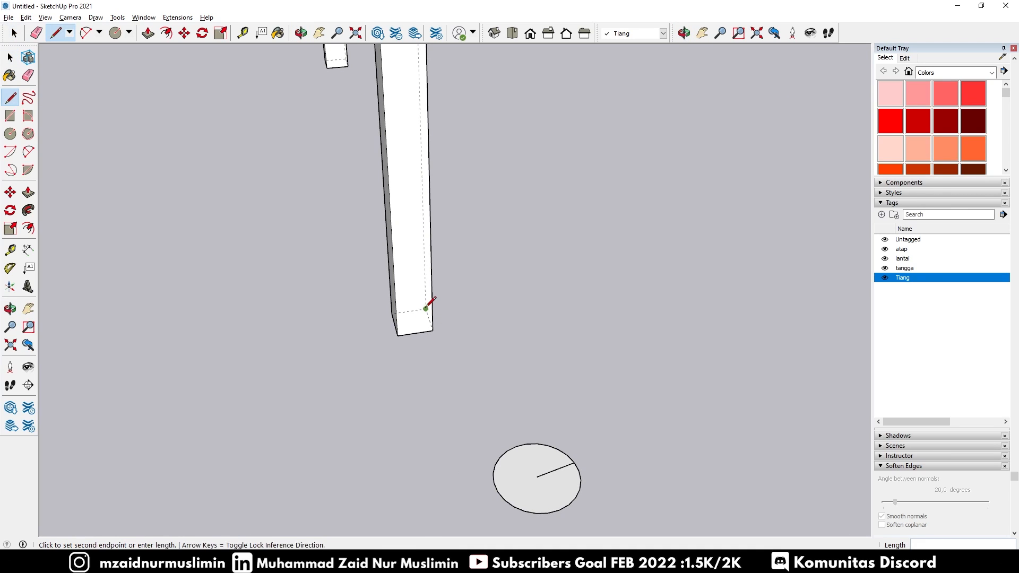
pyautogui.click(398, 336)
pyautogui.press('space')
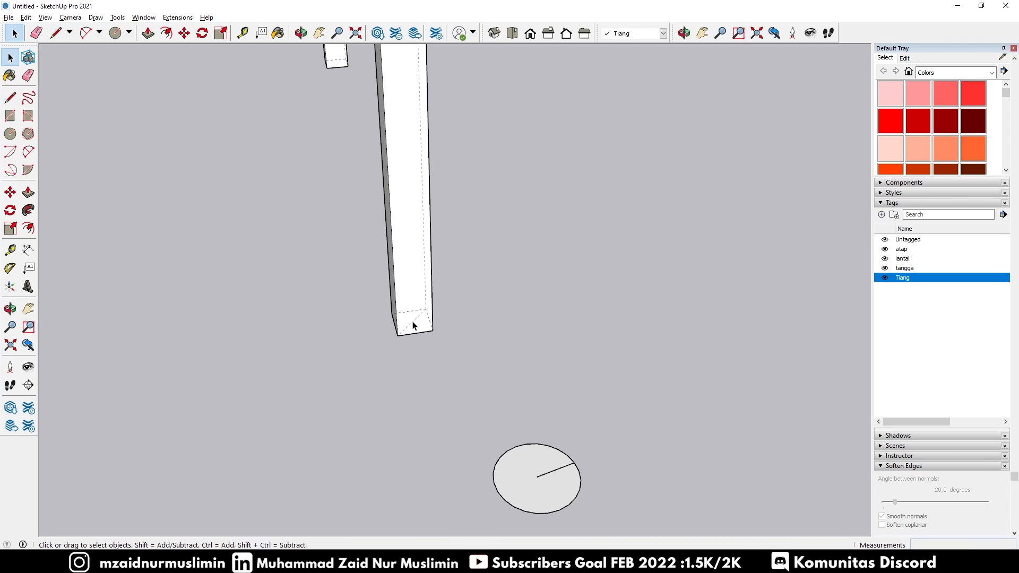
# Make the circle's face and edge into a group, leaving the radius line out, and deselect it
pyautogui.doubleClick(525, 461)
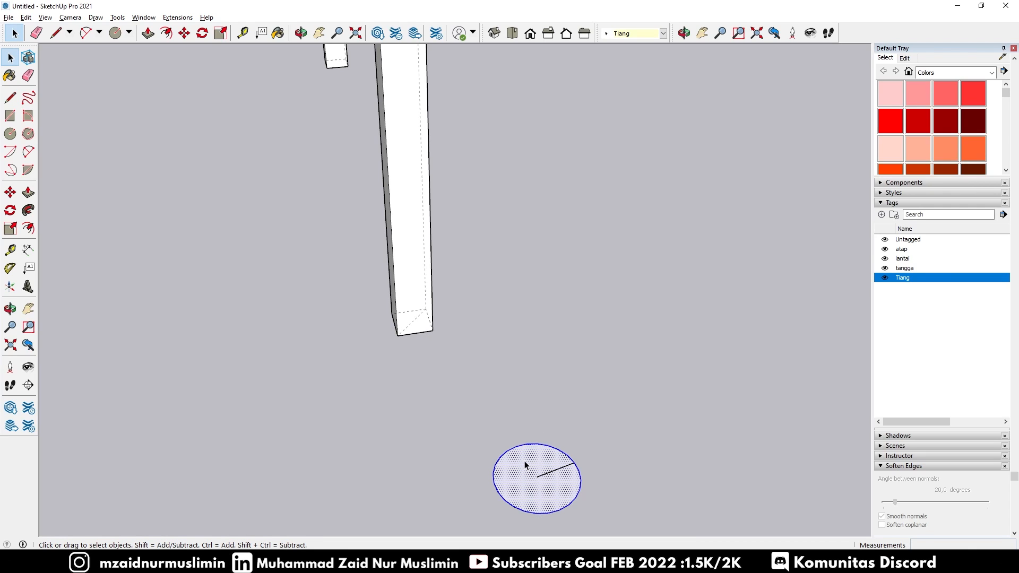
pyautogui.rightClick(524, 466)
pyautogui.click(577, 365)
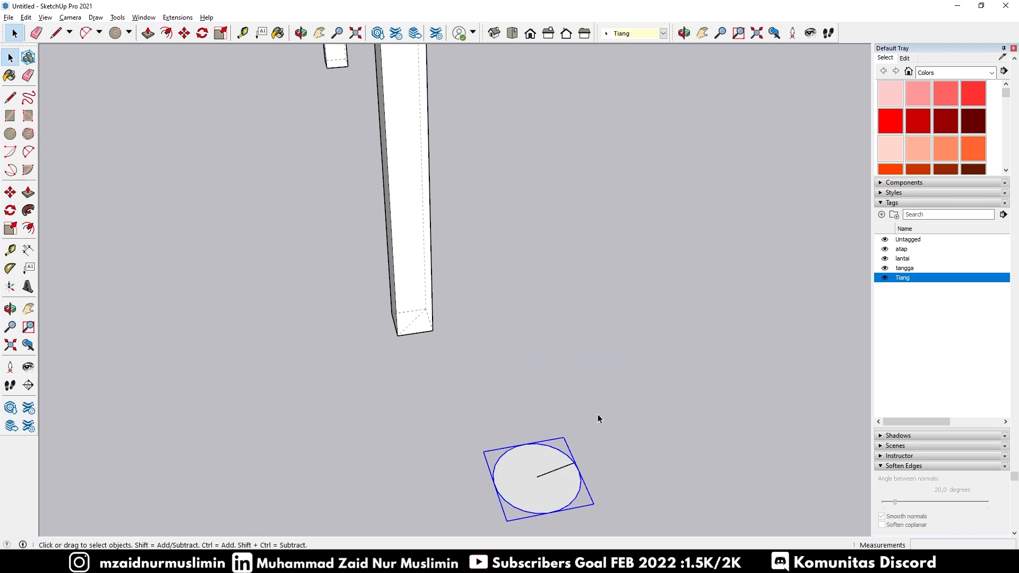
pyautogui.click(564, 415)
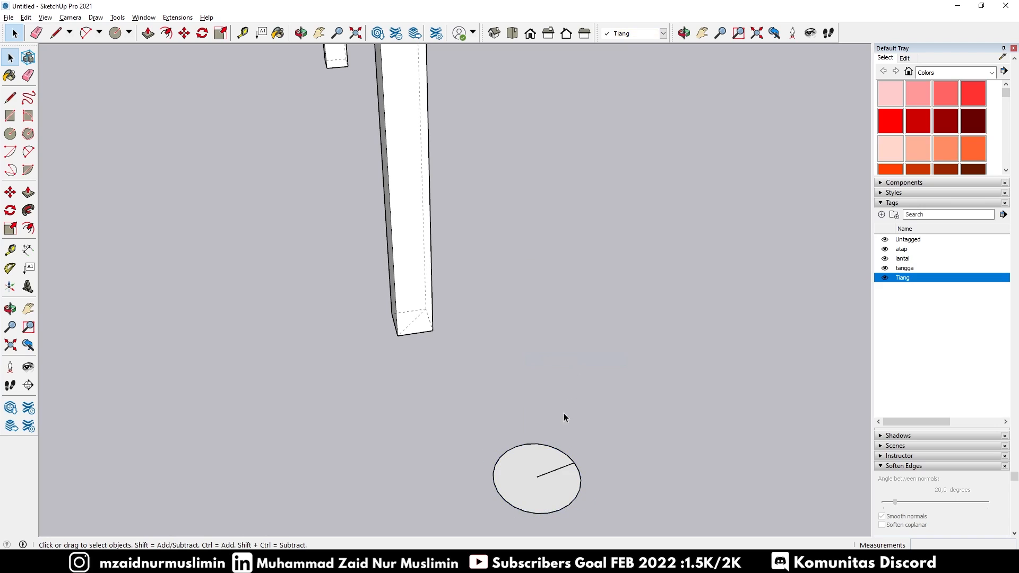
# Move the circle group by its center onto the midpoint of the diagonal under the post, and deselect it
pyautogui.click(532, 460)
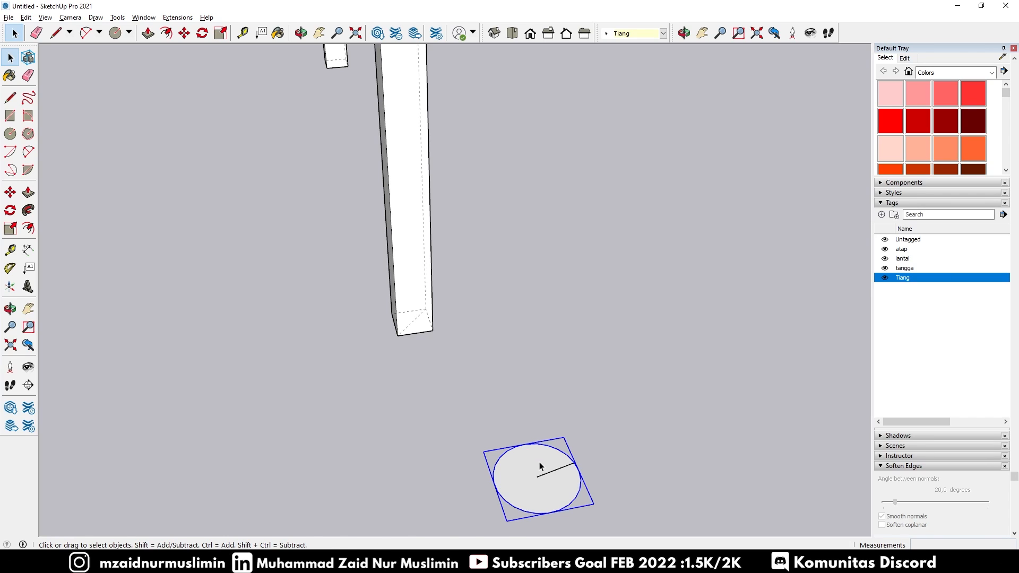
pyautogui.press('m')
pyautogui.click(537, 477)
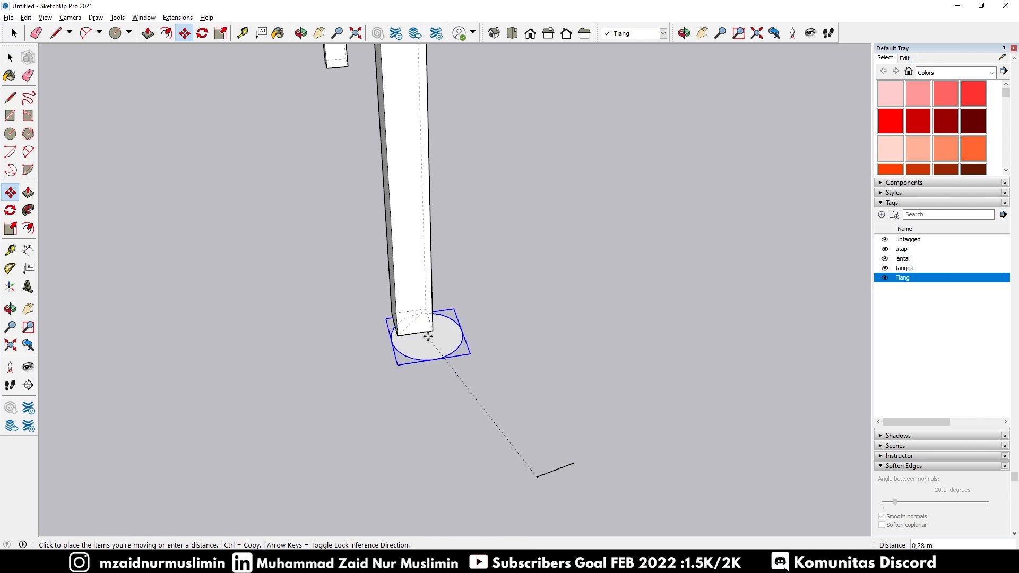
pyautogui.click(413, 322)
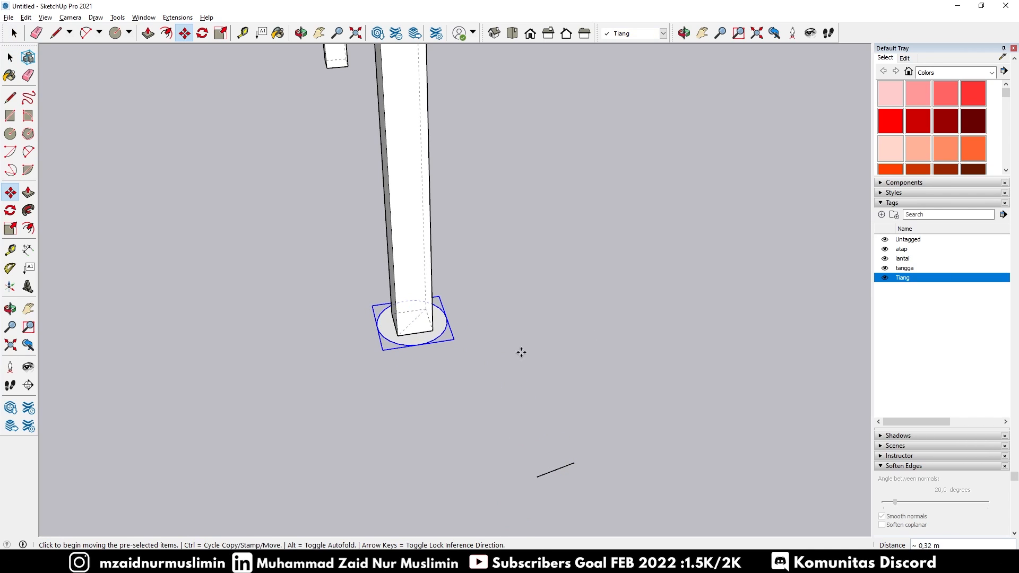
pyautogui.press('space')
pyautogui.click(537, 385)
# Erase the leftover radius line and the diagonal helper line under the post
pyautogui.press('e')
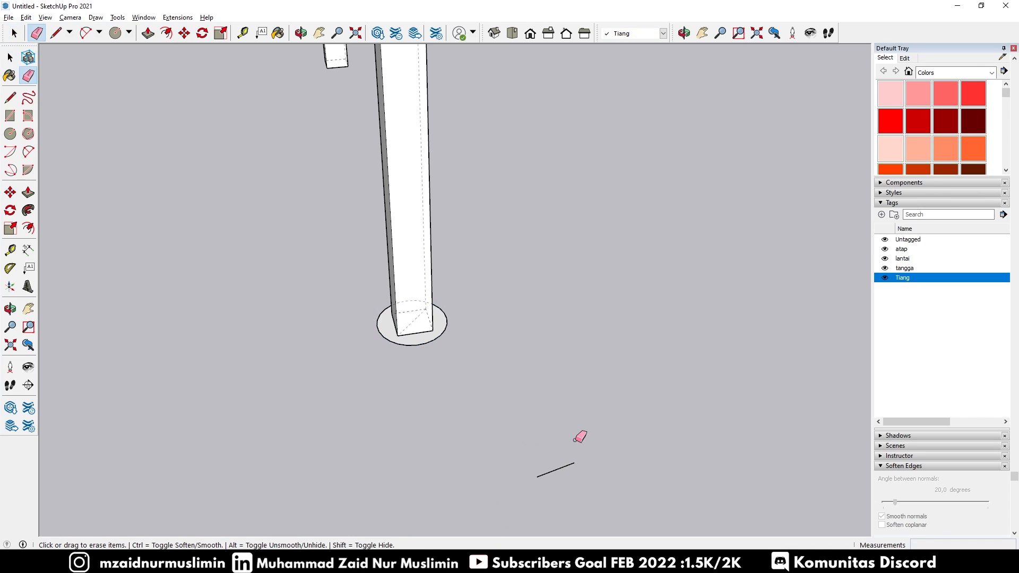
pyautogui.moveTo(574, 439); pyautogui.dragTo(561, 483)
pyautogui.scroll(3, 433, 300)
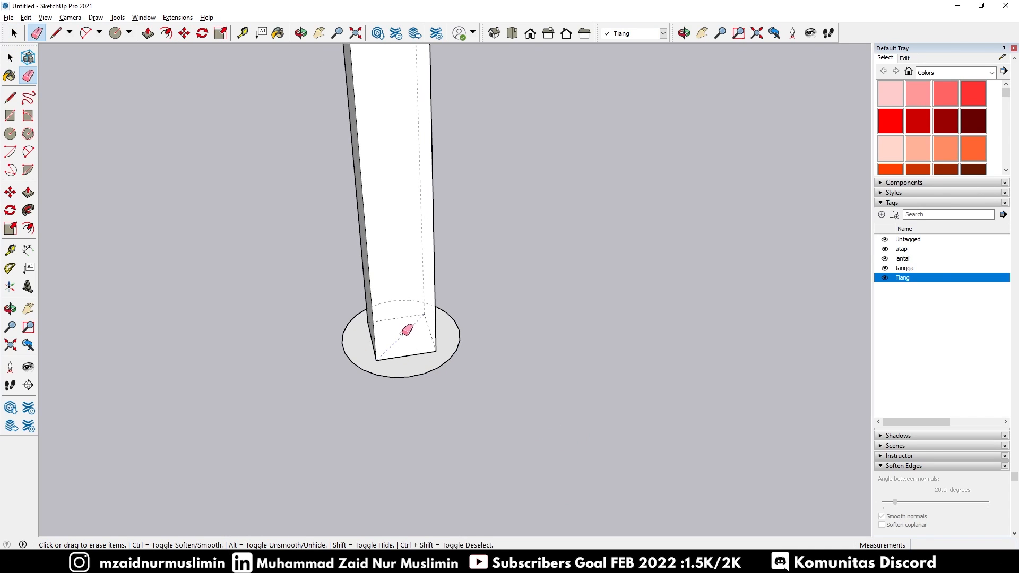
pyautogui.scroll(-2, 513, 311)
pyautogui.press('space')
# Open the circle group at the post's base for editing and start the Push/Pull tool
pyautogui.moveTo(587, 323); pyautogui.dragTo(421, 312, button='middle')
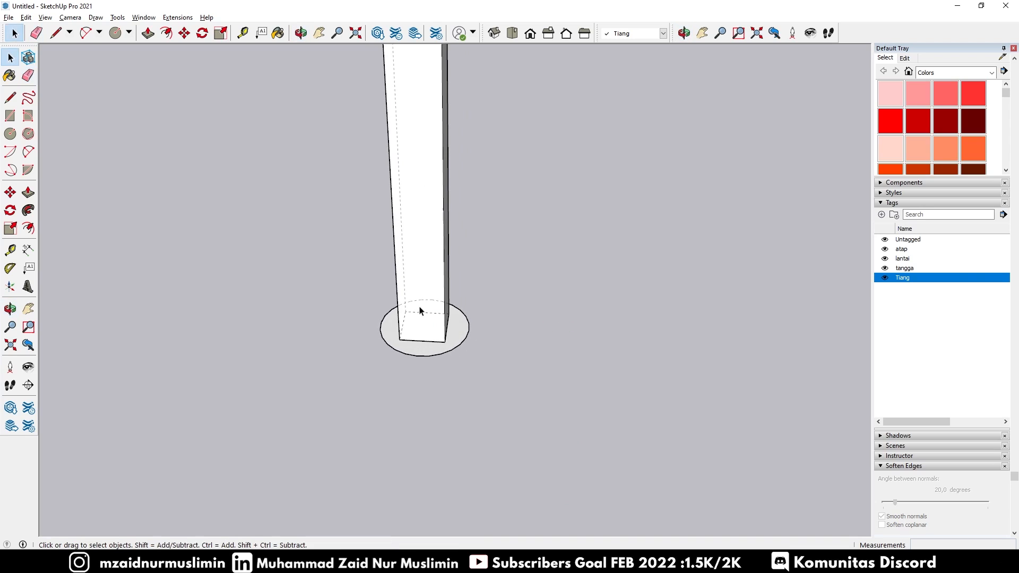
pyautogui.doubleClick(454, 327)
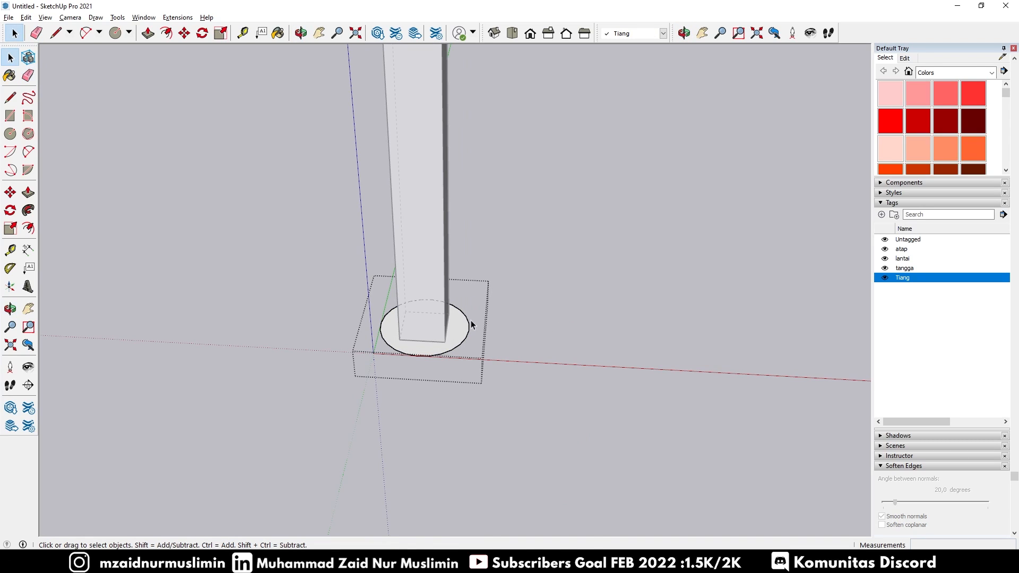
pyautogui.press('Escape')
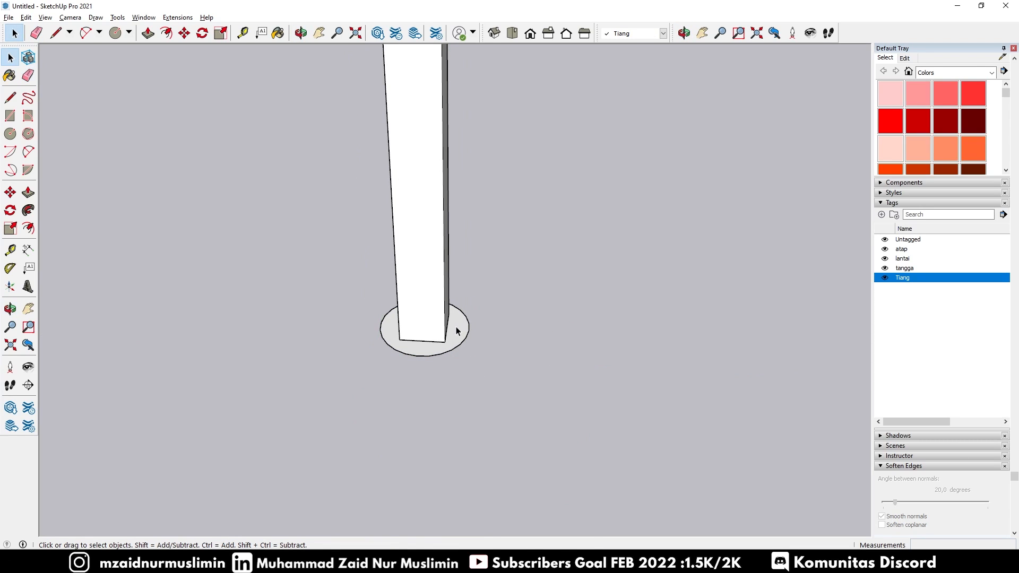
pyautogui.doubleClick(456, 330)
pyautogui.press('p')
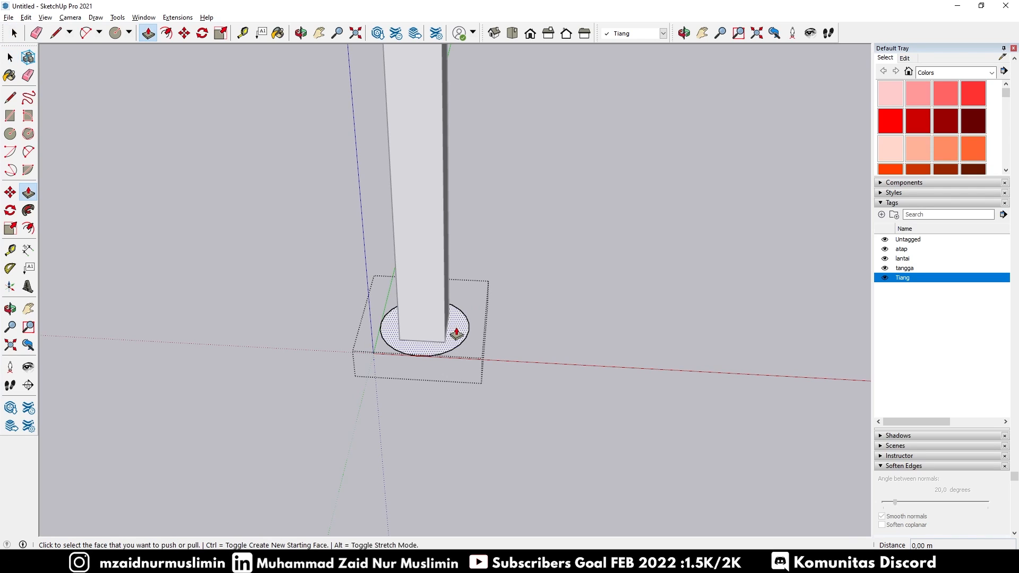
# Try extruding the circle's face upward by 0,20 m, and undo the extrusion
pyautogui.click(456, 332)
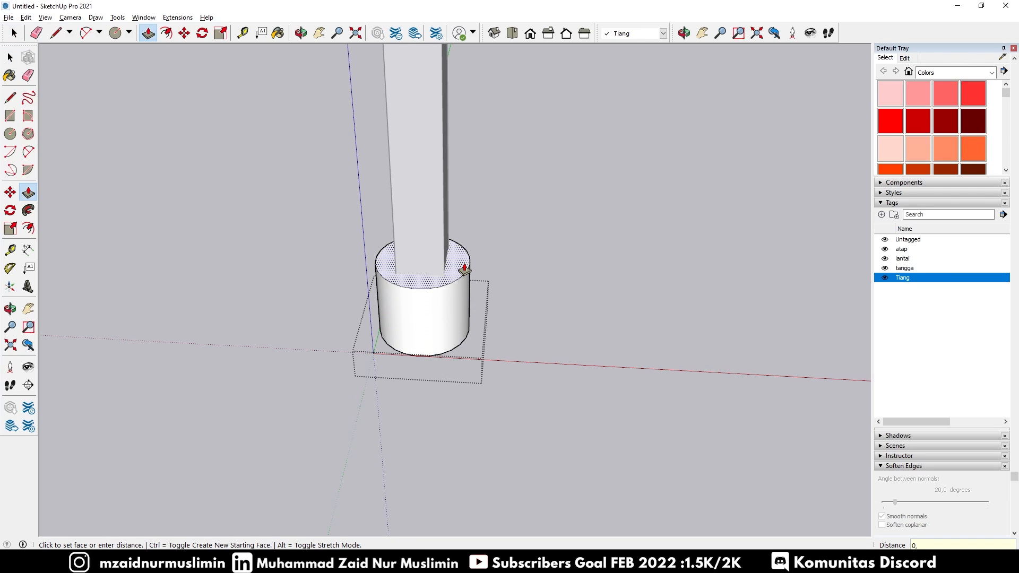
pyautogui.press('Return')
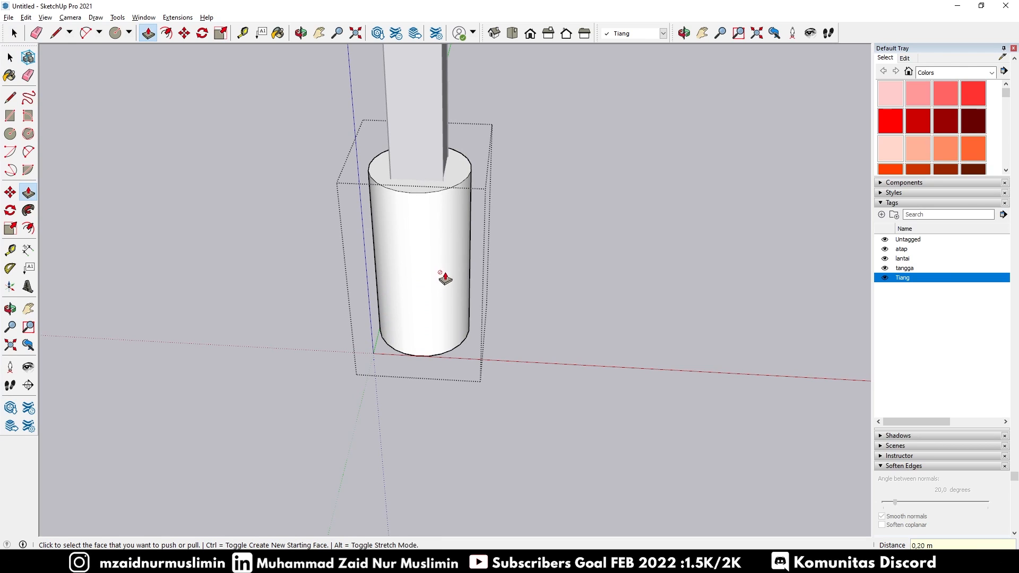
pyautogui.hotkey('ctrl', 'z')
# Extrude the circle's face upward into a short cylinder around the post's base, and close the group
pyautogui.click(459, 326)
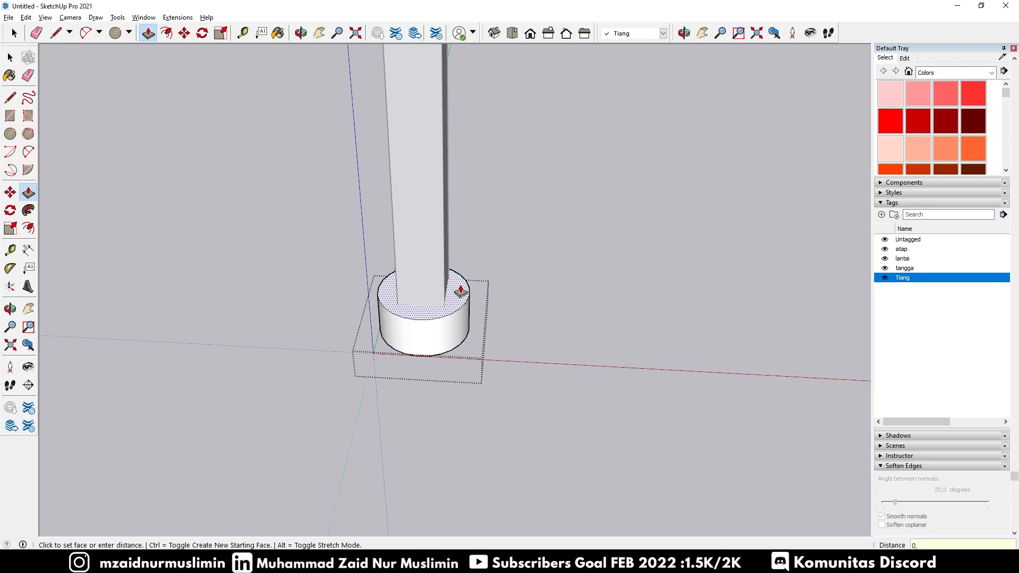
pyautogui.press('Return')
pyautogui.moveTo(329, 350); pyautogui.dragTo(661, 154, button='middle')
pyautogui.press('space')
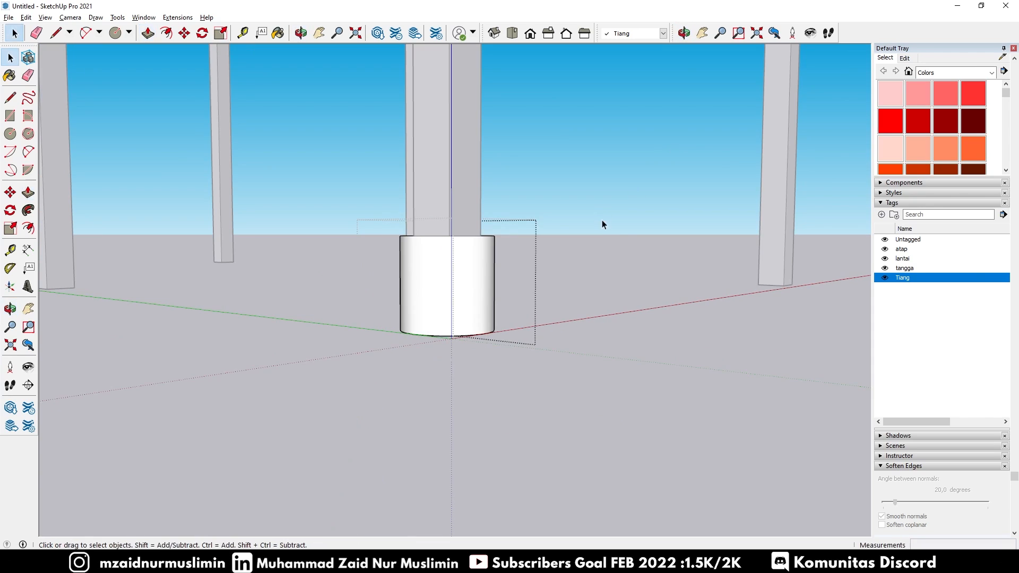
pyautogui.click(627, 225)
# Copy the cylinder 1,00 m over to the base of the neighboring post, using the post's corner as reference
pyautogui.moveTo(627, 226); pyautogui.dragTo(339, 321, button='middle')
pyautogui.click(296, 329)
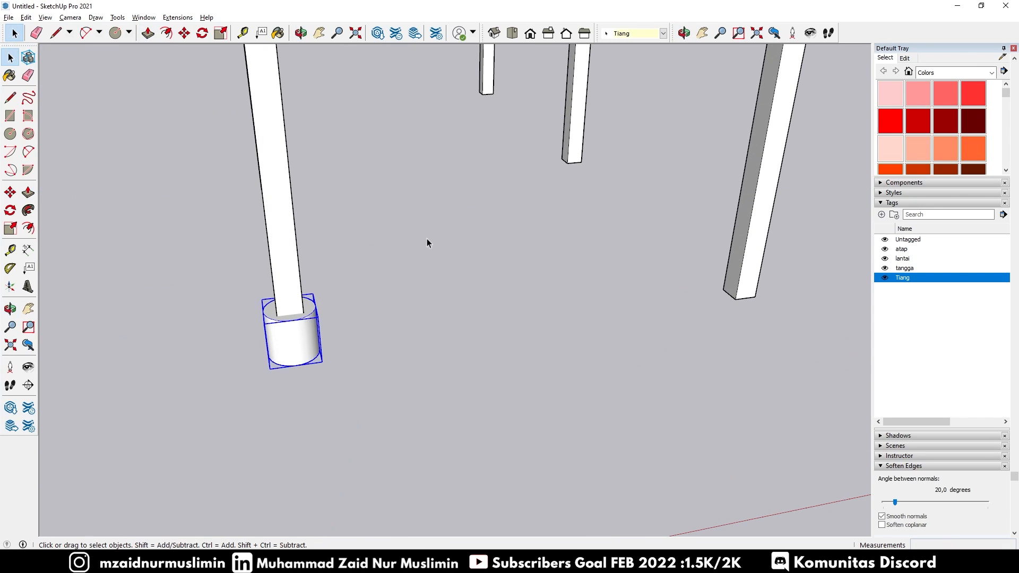
pyautogui.scroll(-3, 468, 241)
pyautogui.scroll(1, 447, 232)
pyautogui.scroll(1, 410, 282)
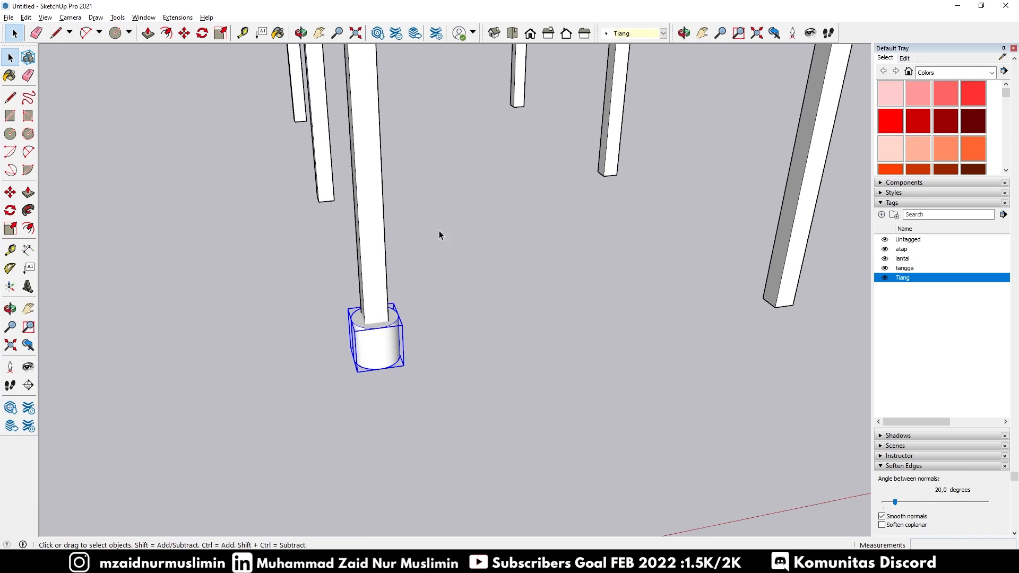
pyautogui.scroll(1, 394, 325)
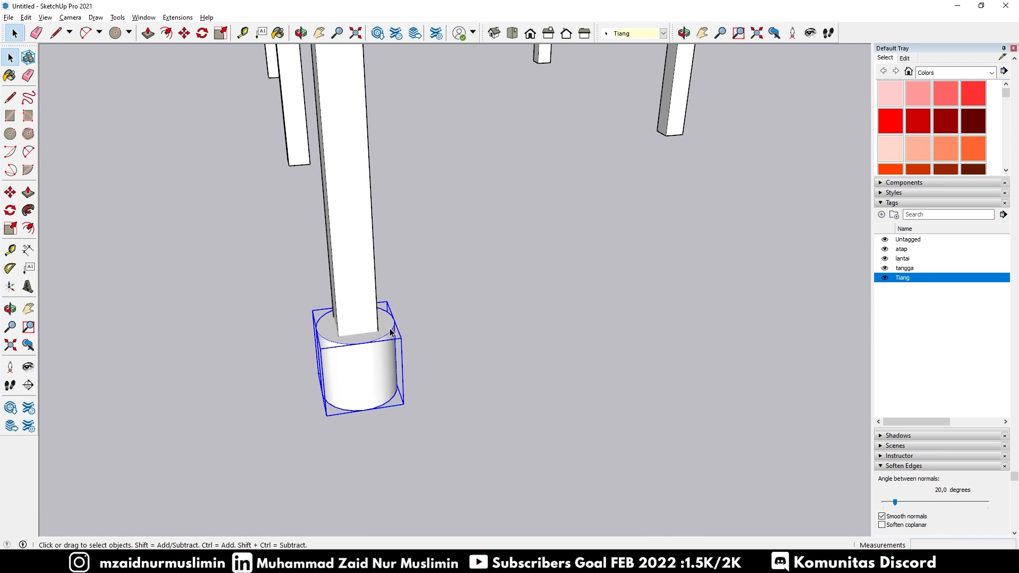
pyautogui.press('m')
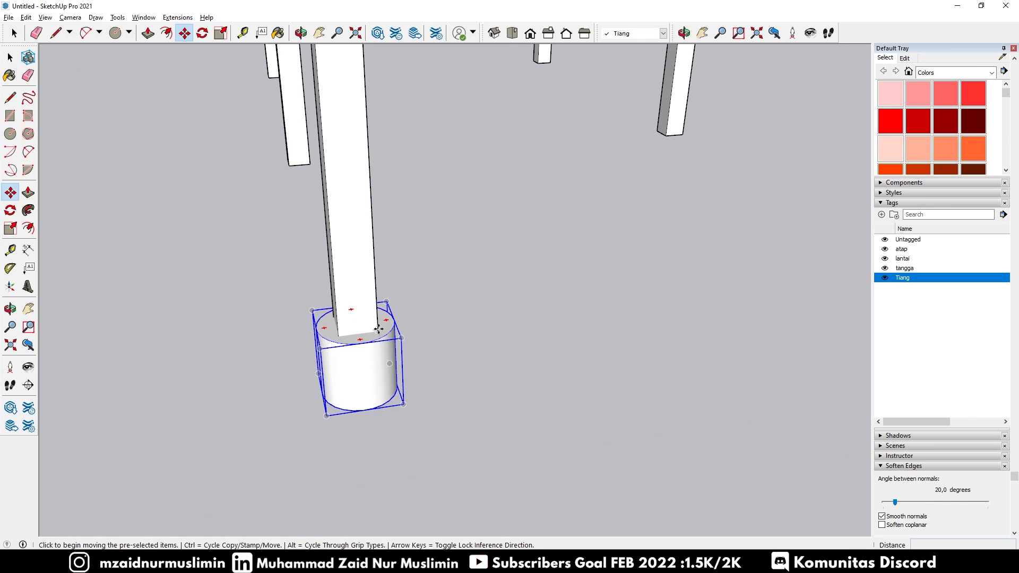
pyautogui.press('ctrl')
pyautogui.click(380, 331)
pyautogui.scroll(-2, 557, 287)
pyautogui.scroll(3, 743, 282)
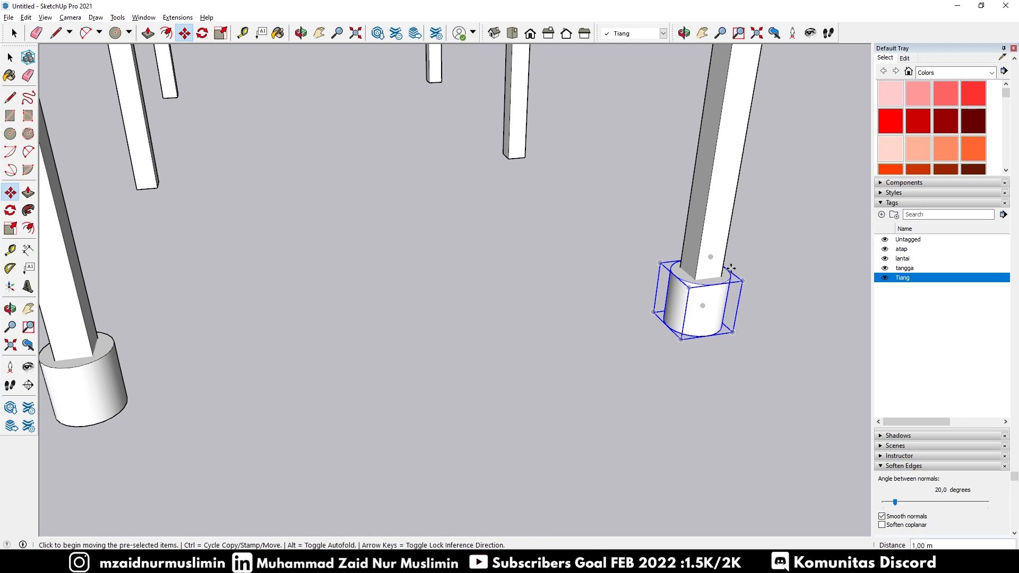
pyautogui.moveTo(783, 286); pyautogui.dragTo(140, 319, button='middle')
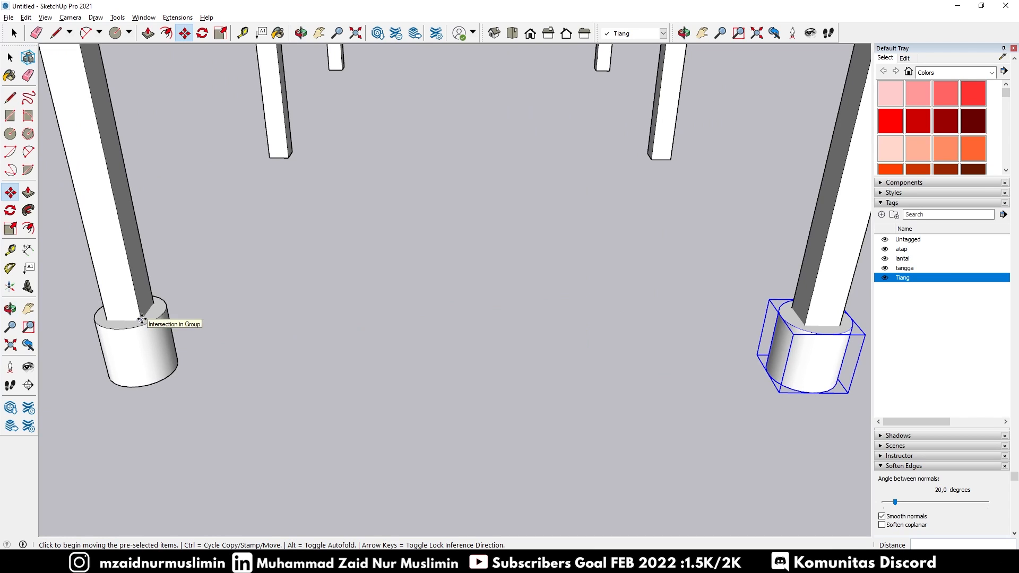
pyautogui.scroll(-2, 142, 317)
pyautogui.scroll(3, 703, 303)
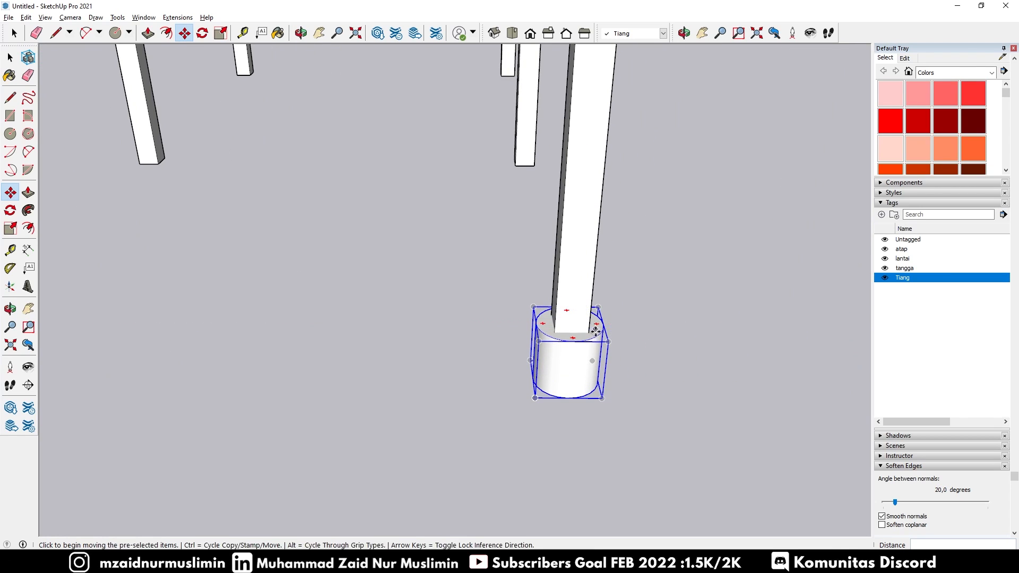
pyautogui.moveTo(595, 331); pyautogui.dragTo(708, 392, button='middle')
pyautogui.scroll(-3, 616, 274)
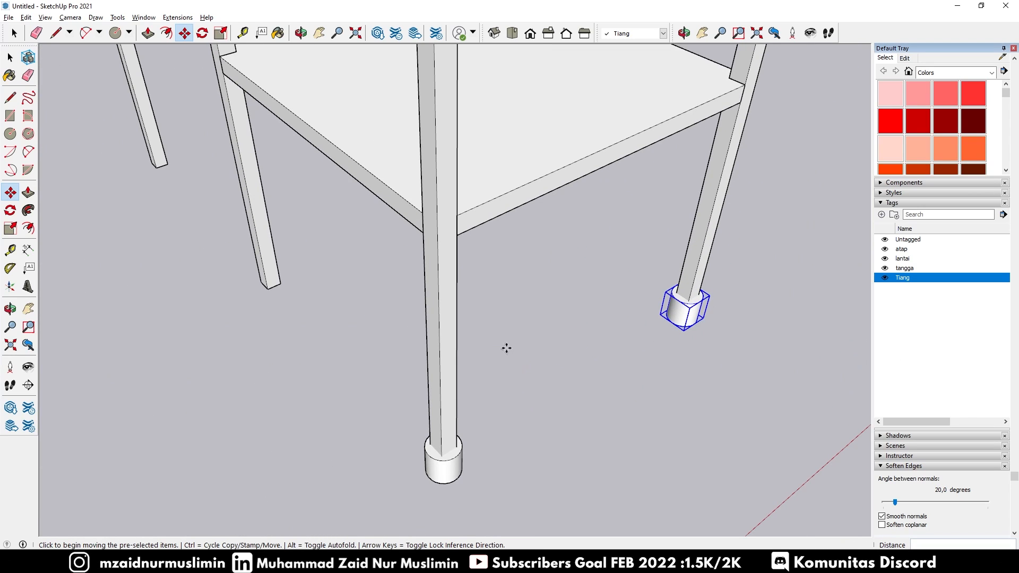
pyautogui.moveTo(505, 346); pyautogui.dragTo(355, 423, button='middle')
# Copy the two post-base cylinders together 1,00 m over to the middle pair of posts, using a post corner as reference
pyautogui.press('space')
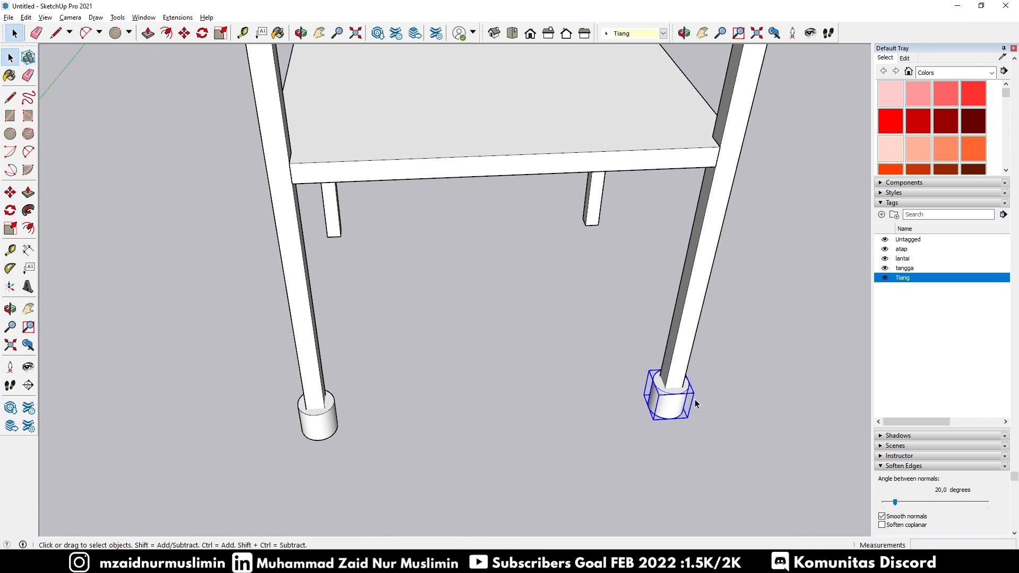
pyautogui.moveTo(696, 399); pyautogui.dragTo(282, 346, button='middle')
pyautogui.keyDown('shift'); pyautogui.click(273, 351); pyautogui.keyUp('shift')
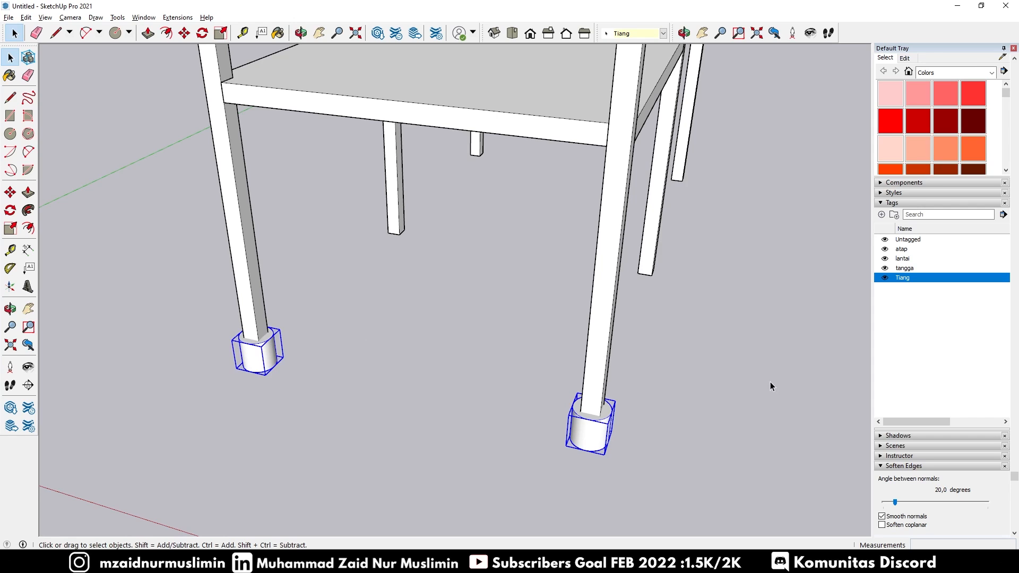
pyautogui.moveTo(769, 386); pyautogui.dragTo(455, 385, button='middle')
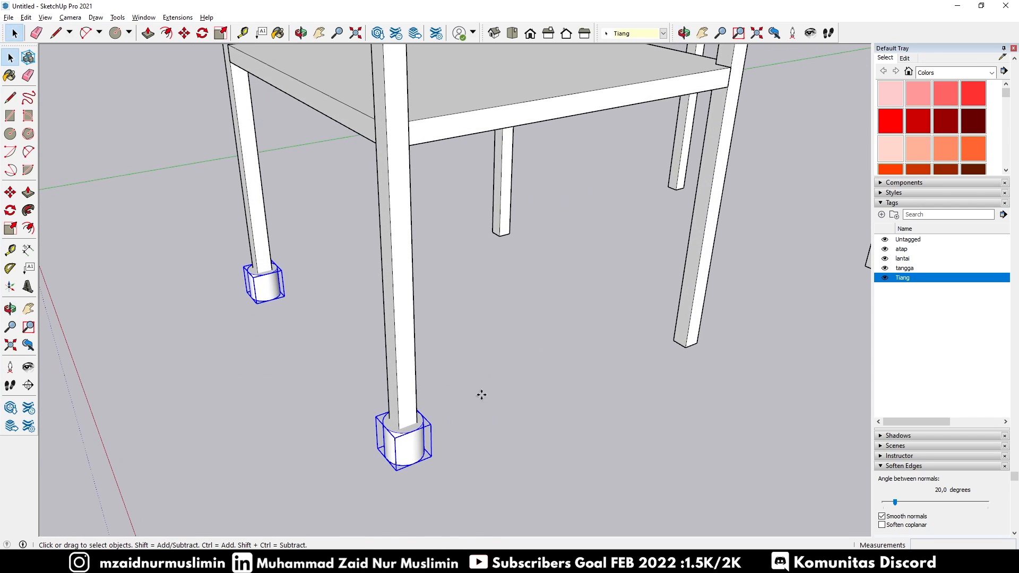
pyautogui.press('m')
pyautogui.scroll(2, 416, 423)
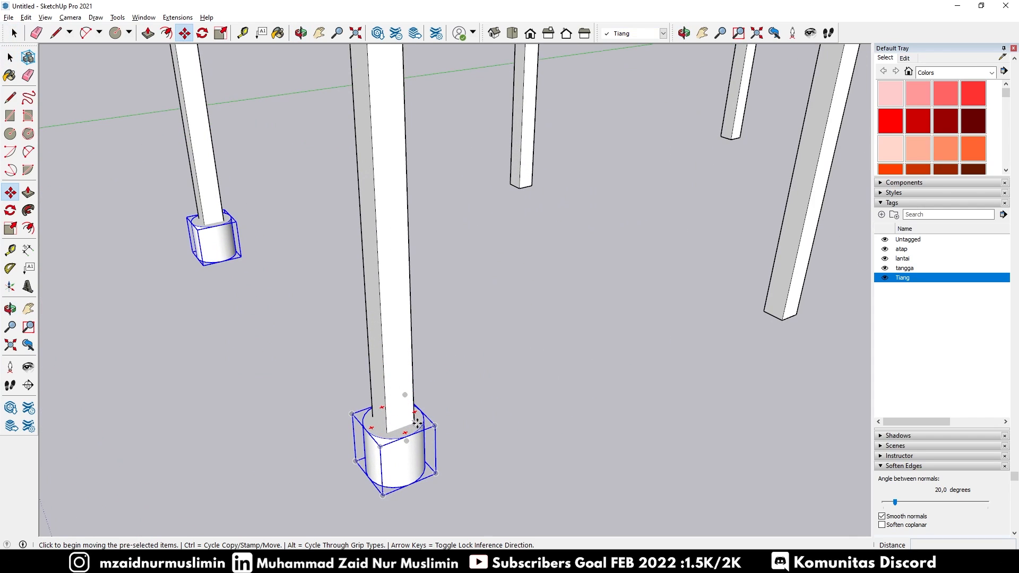
pyautogui.scroll(1, 415, 423)
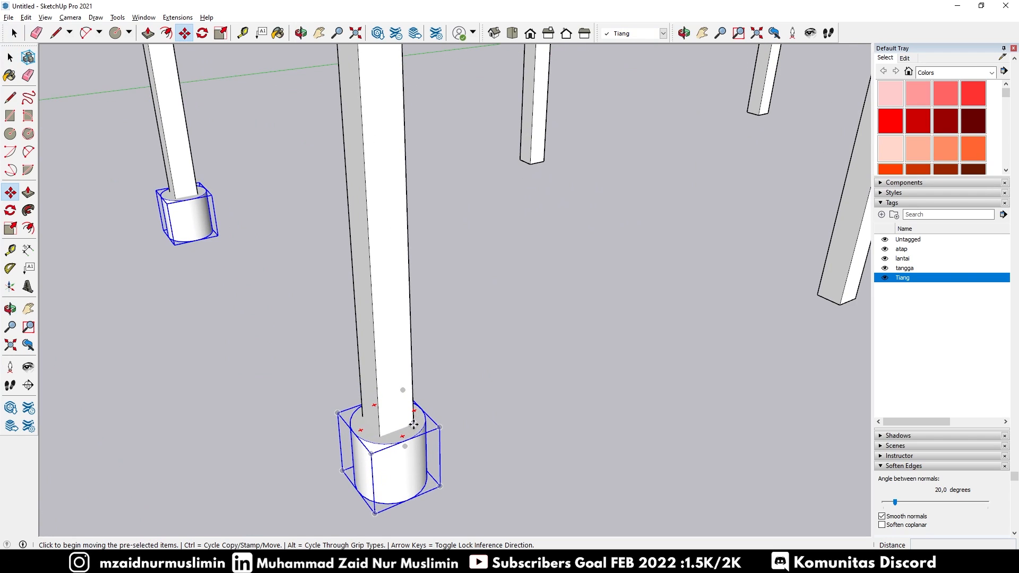
pyautogui.click(414, 425)
pyautogui.press('ctrl')
pyautogui.scroll(-2, 463, 361)
pyautogui.scroll(2, 755, 293)
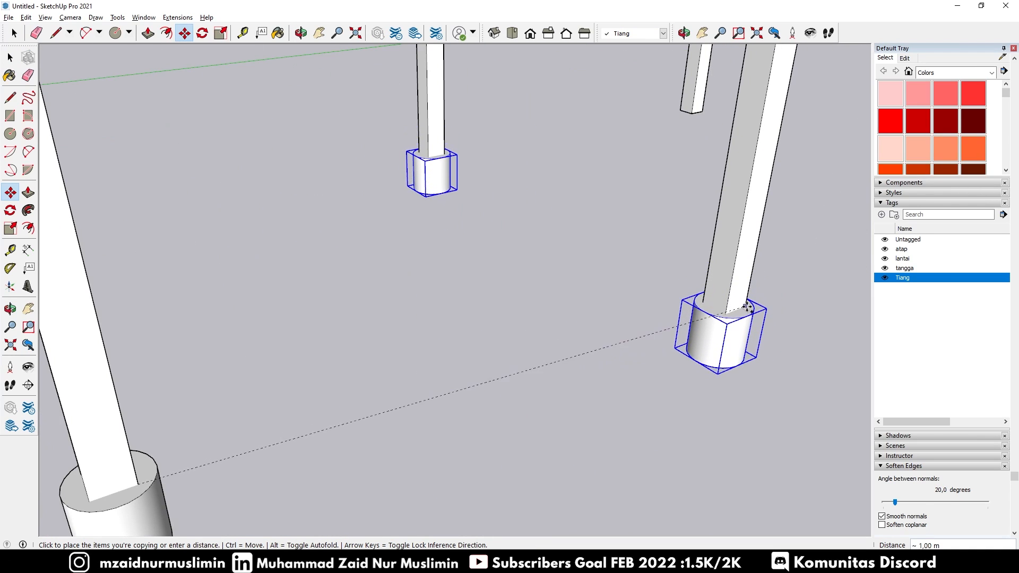
pyautogui.moveTo(747, 307); pyautogui.dragTo(611, 396, button='middle')
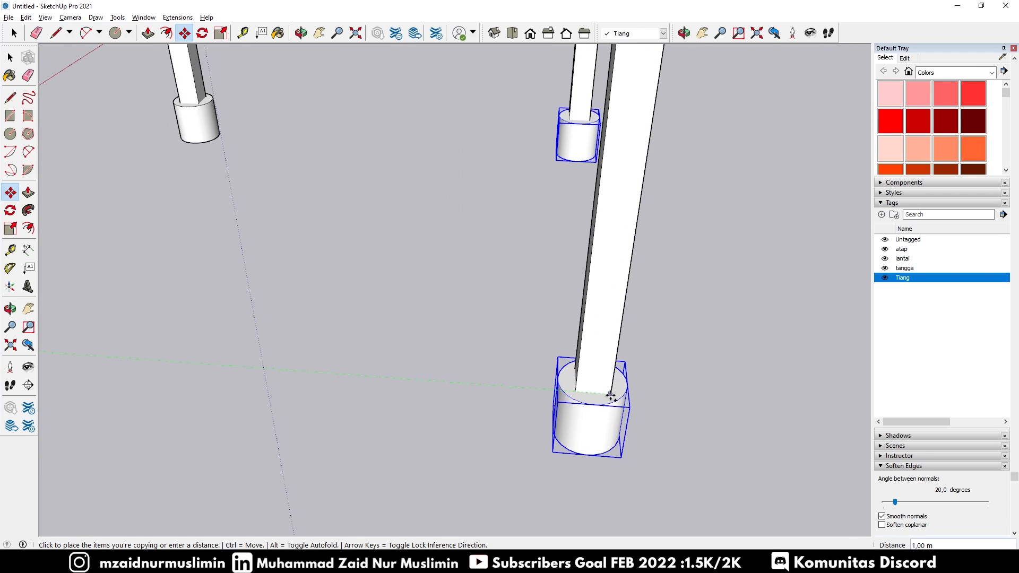
pyautogui.click(611, 395)
# Copy the same pair of cylinders from the middle posts to the last two posts under the higher floor
pyautogui.scroll(-2, 457, 325)
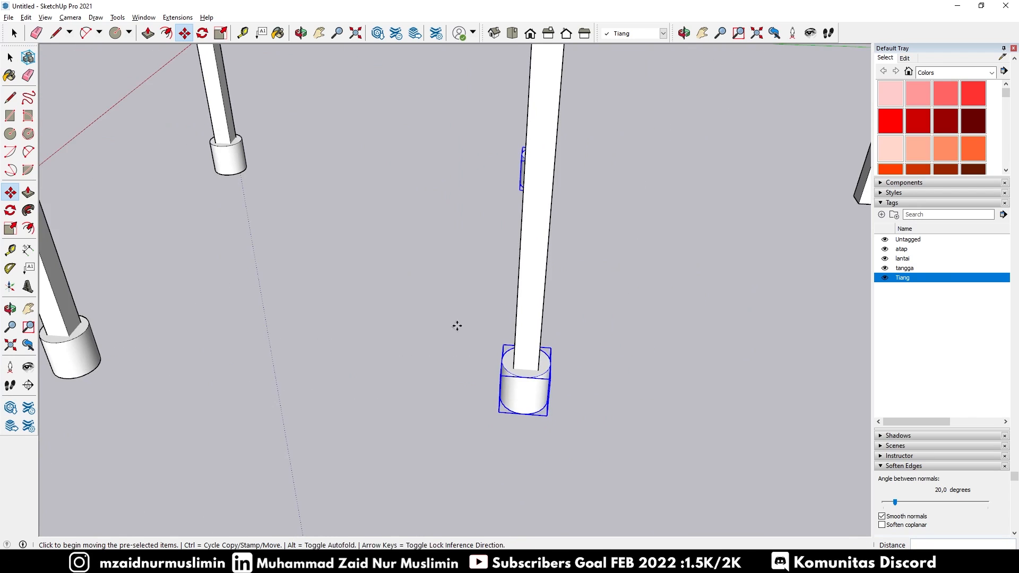
pyautogui.scroll(1, 531, 375)
pyautogui.press('ctrl')
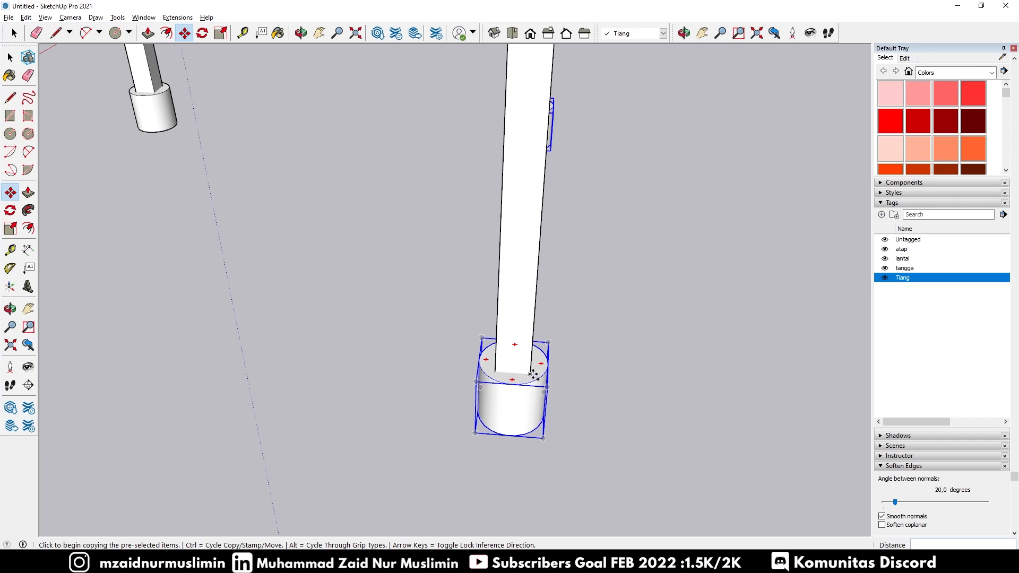
pyautogui.click(533, 376)
pyautogui.scroll(-3, 531, 377)
pyautogui.scroll(3, 467, 329)
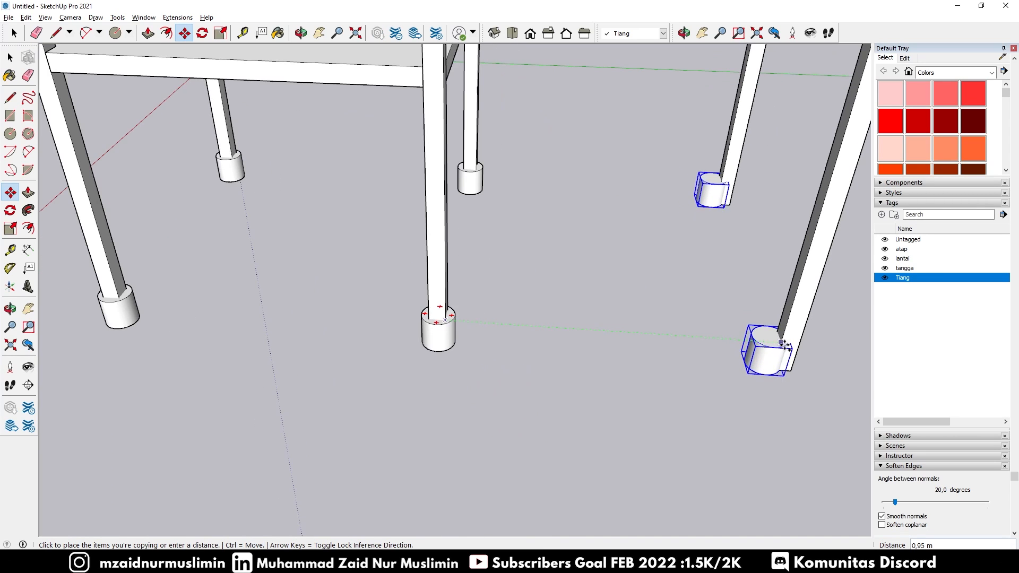
pyautogui.click(796, 345)
pyautogui.scroll(-3, 499, 293)
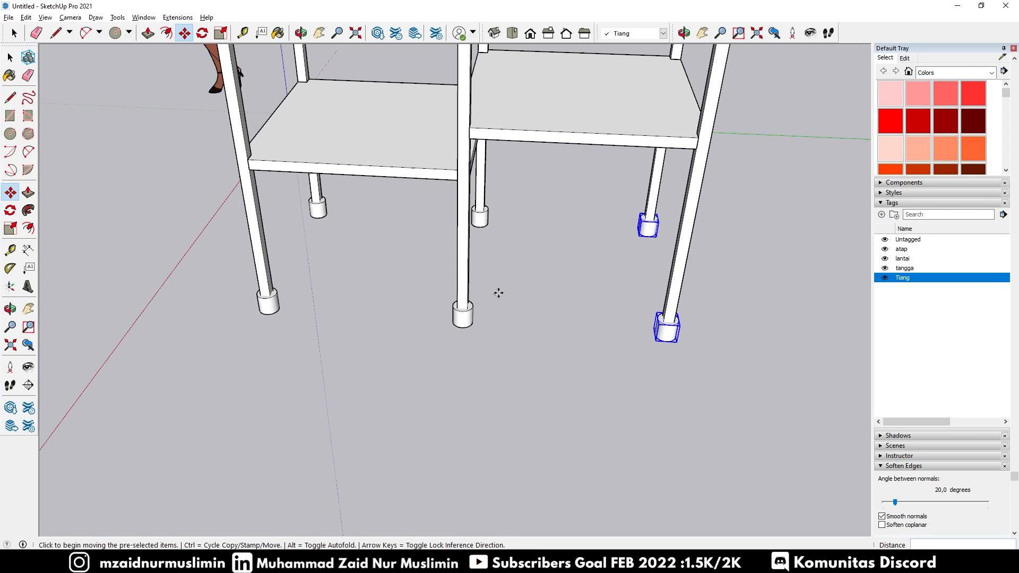
pyautogui.press('Escape')
pyautogui.press('space')
# Group each of the lower floor's two outer corner posts with its own cylindrical base
pyautogui.moveTo(500, 291); pyautogui.dragTo(581, 242, button='middle')
pyautogui.scroll(-3, 580, 242)
pyautogui.scroll(2, 454, 242)
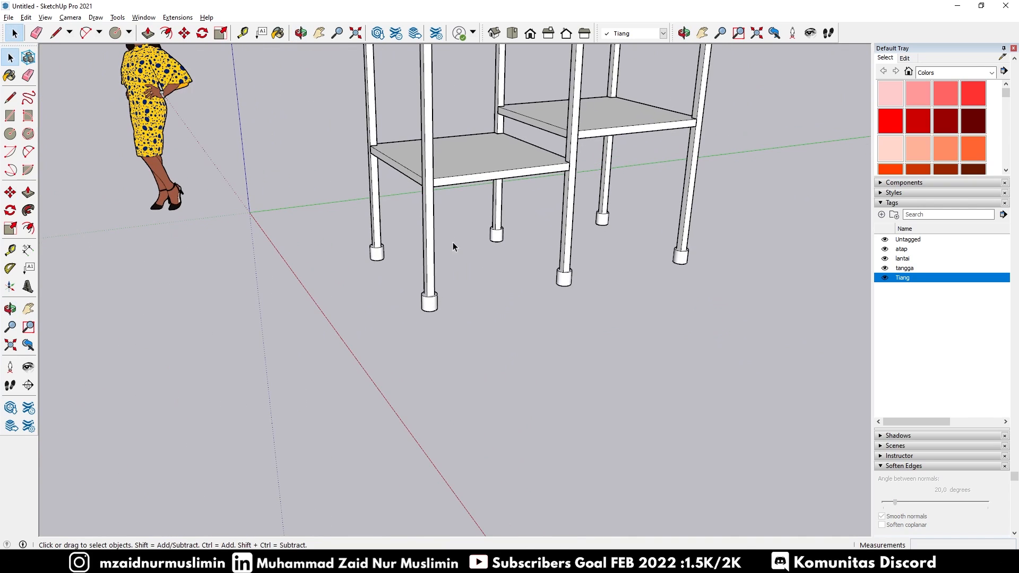
pyautogui.moveTo(432, 320); pyautogui.dragTo(581, 282, button='middle')
pyautogui.scroll(1, 528, 300)
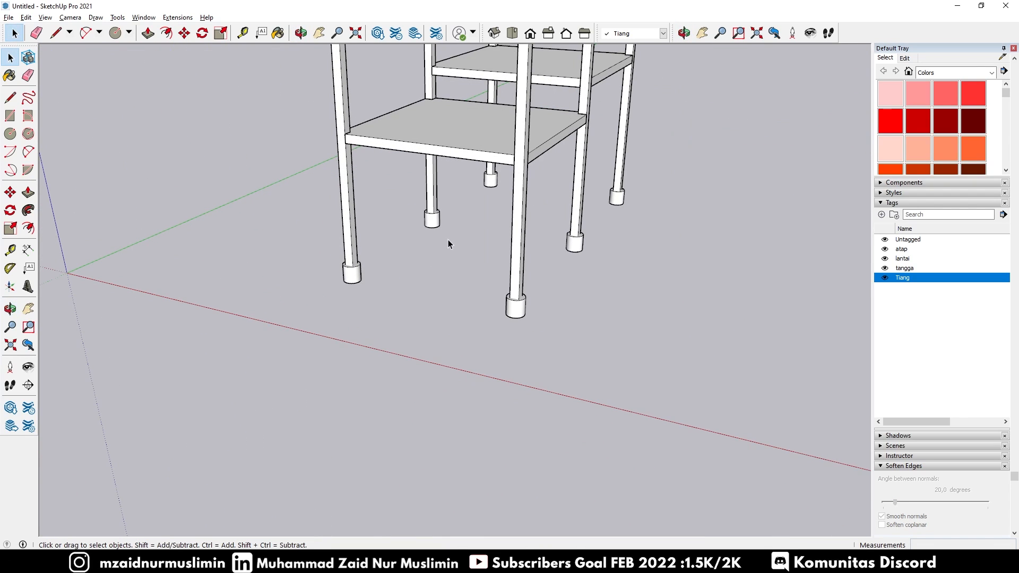
pyautogui.moveTo(465, 282); pyautogui.dragTo(464, 250)
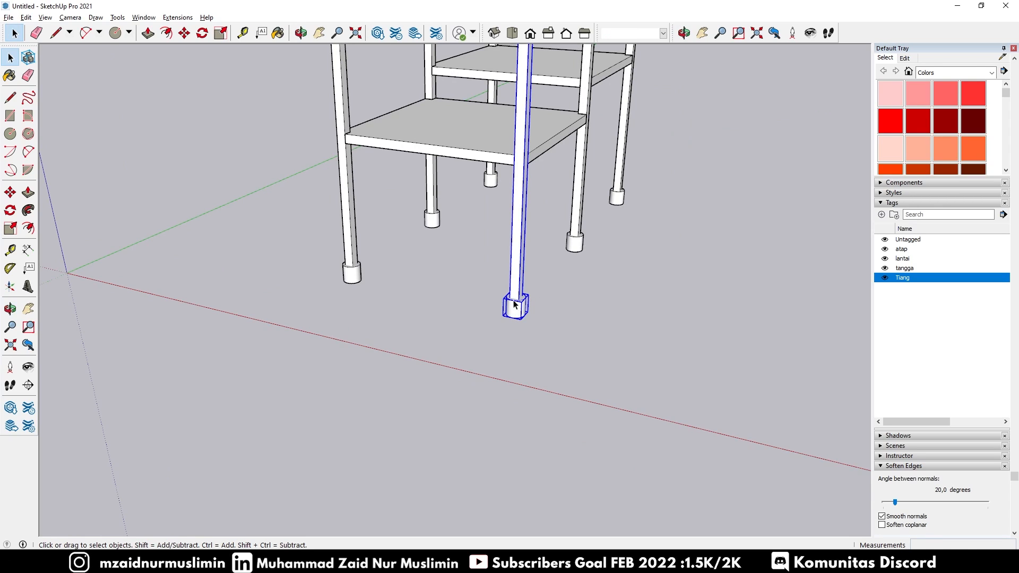
pyautogui.rightClick(520, 256)
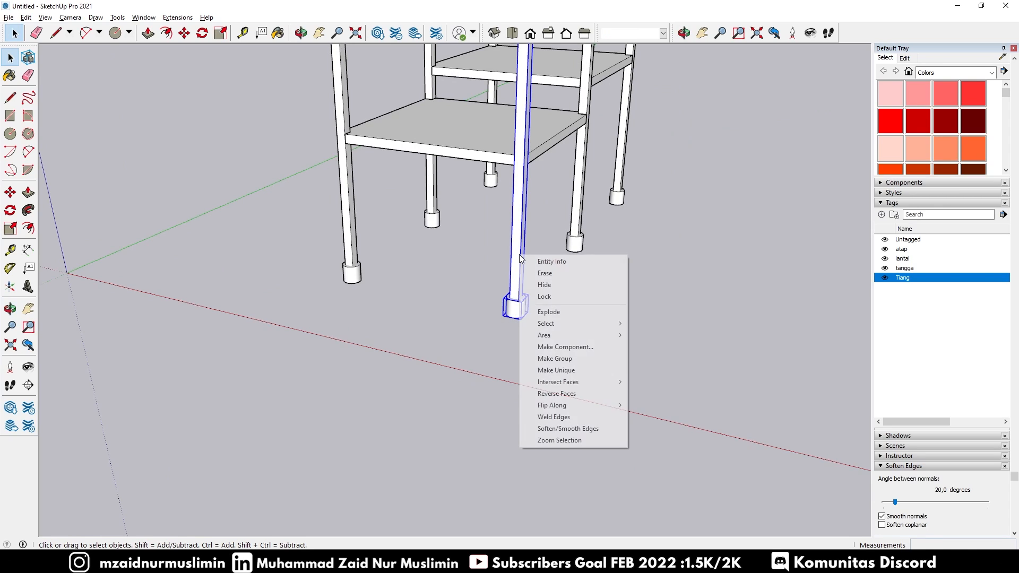
pyautogui.click(556, 355)
pyautogui.click(346, 241)
pyautogui.rightClick(350, 241)
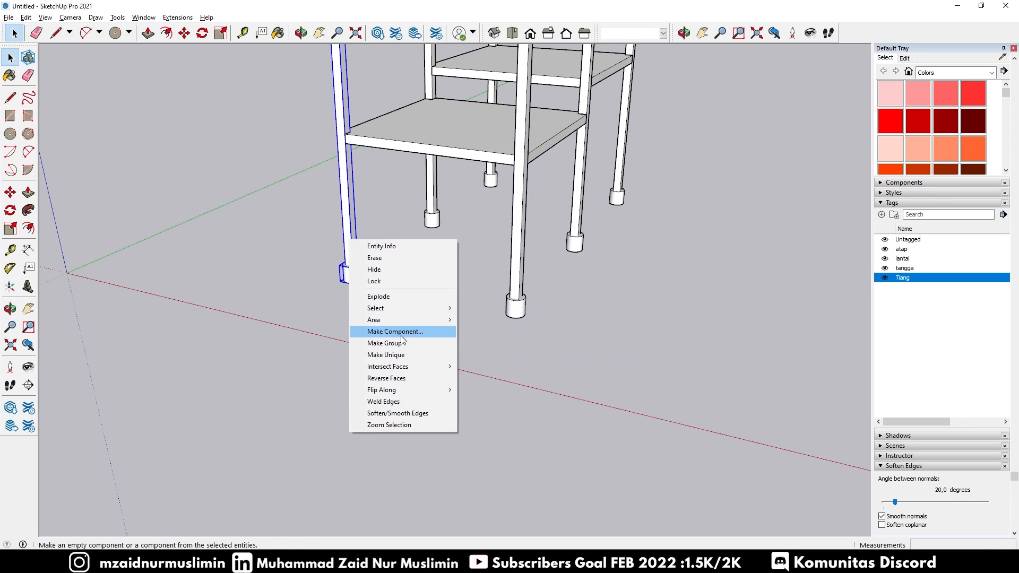
pyautogui.click(385, 343)
# Group each of the two middle posts between the floors with its own cylindrical base
pyautogui.click(424, 204)
pyautogui.rightClick(424, 203)
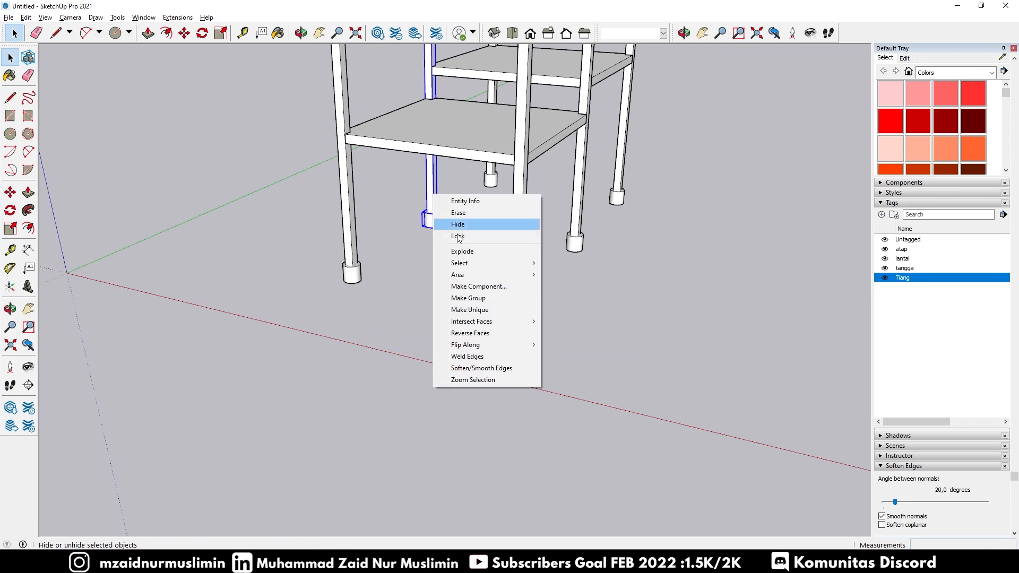
pyautogui.click(485, 310)
pyautogui.moveTo(557, 204); pyautogui.dragTo(560, 206)
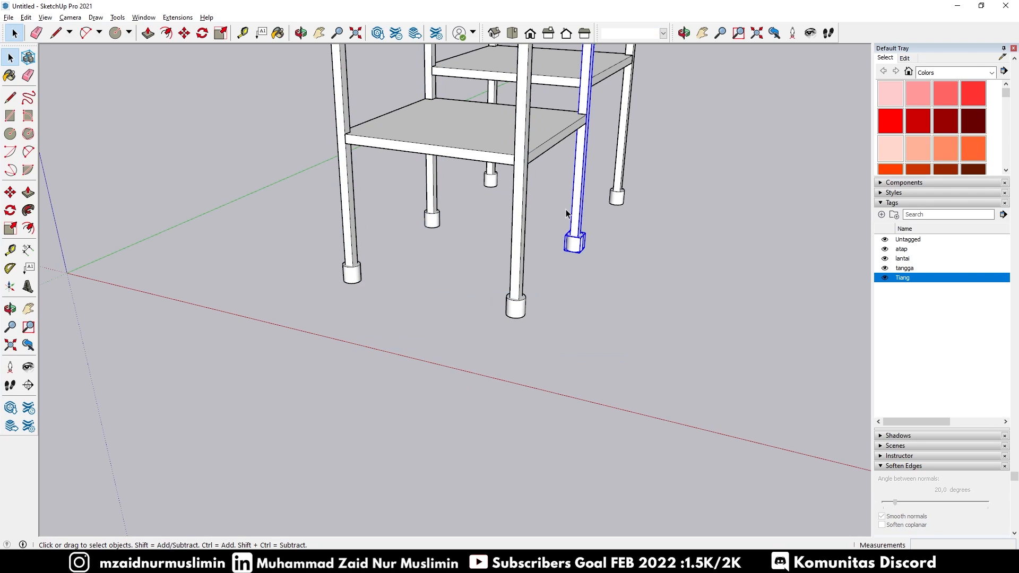
pyautogui.rightClick(567, 210)
pyautogui.click(612, 310)
# Select one of the higher floor's outer corner posts together with its cylindrical base and make them a group
pyautogui.keyDown('shift'); pyautogui.moveTo(636, 260); pyautogui.dragTo(610, 193); pyautogui.keyUp('shift')
pyautogui.click(633, 209)
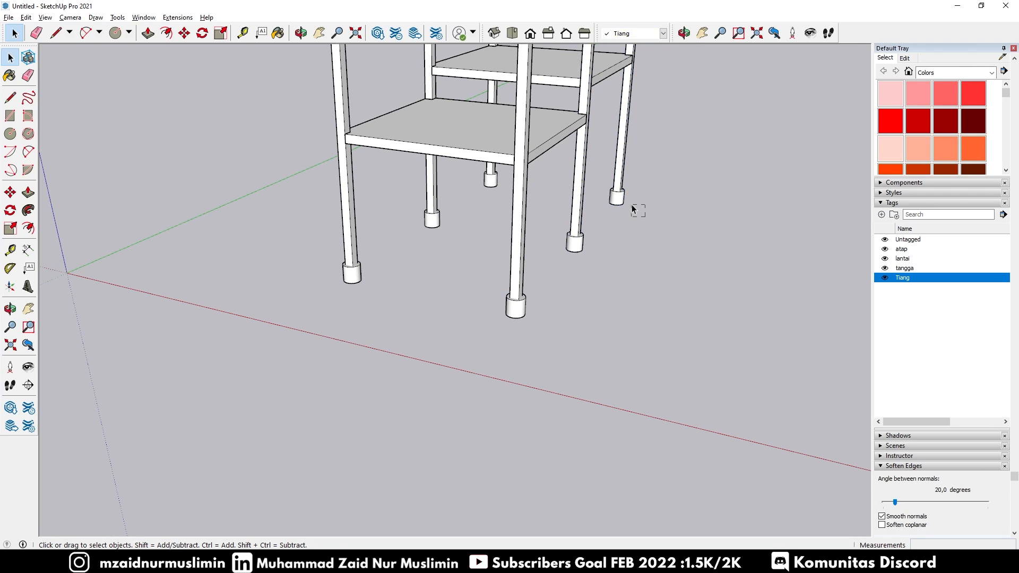
pyautogui.rightClick(616, 200)
pyautogui.rightClick(618, 202)
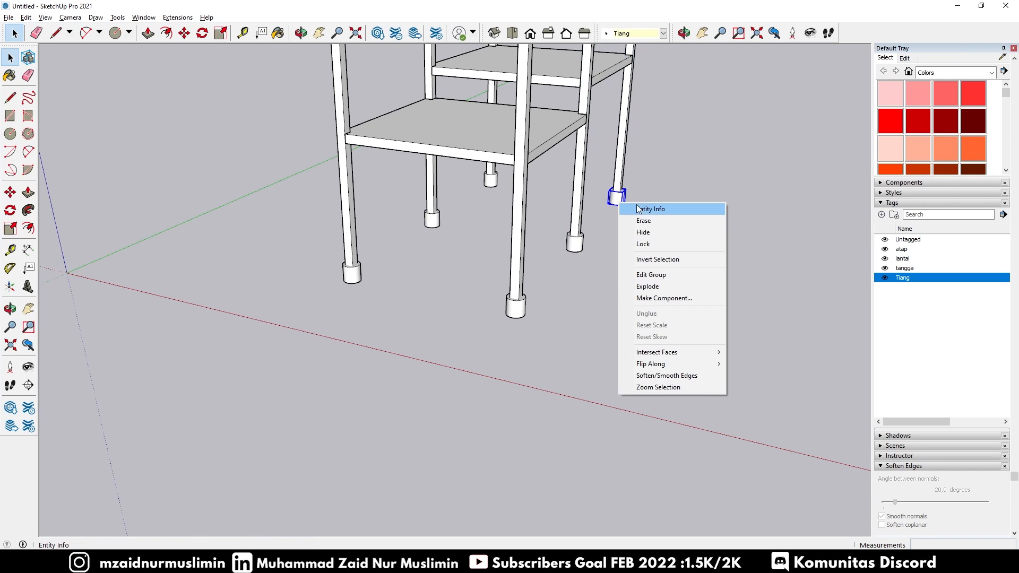
pyautogui.click(632, 187)
pyautogui.click(621, 170)
pyautogui.keyDown('shift'); pyautogui.moveTo(609, 179); pyautogui.dragTo(610, 179); pyautogui.keyUp('shift')
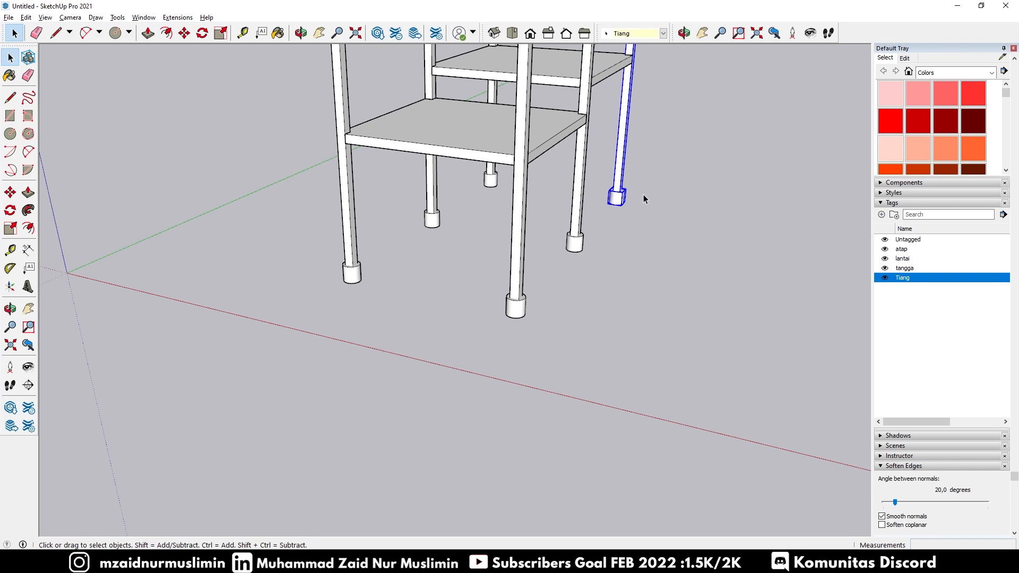
pyautogui.rightClick(622, 166)
pyautogui.click(672, 269)
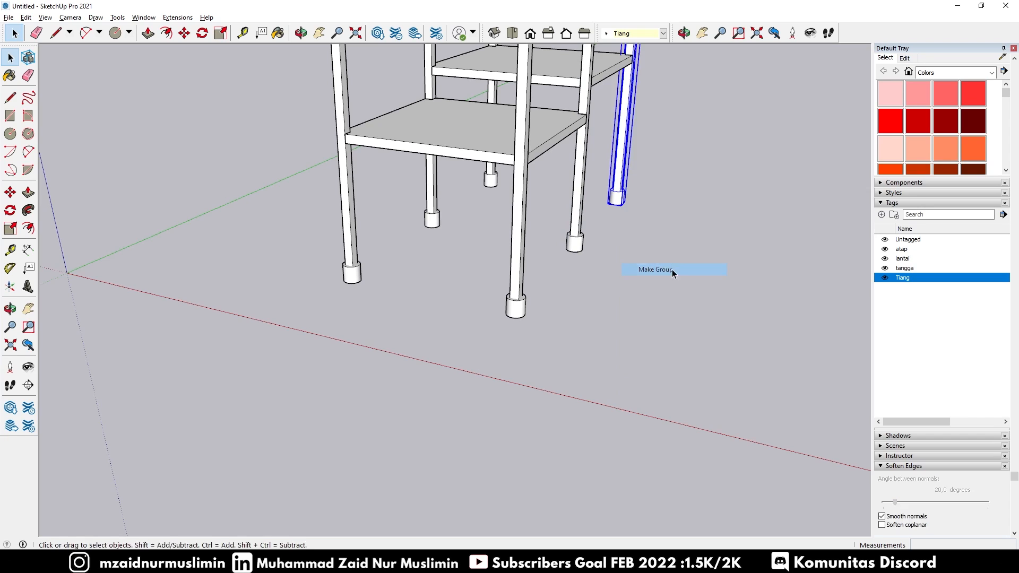
# Group the remaining corner post of the higher floor with its cylindrical base, and clear the selection
pyautogui.moveTo(664, 265); pyautogui.dragTo(367, 243, button='middle')
pyautogui.moveTo(644, 215); pyautogui.dragTo(604, 165)
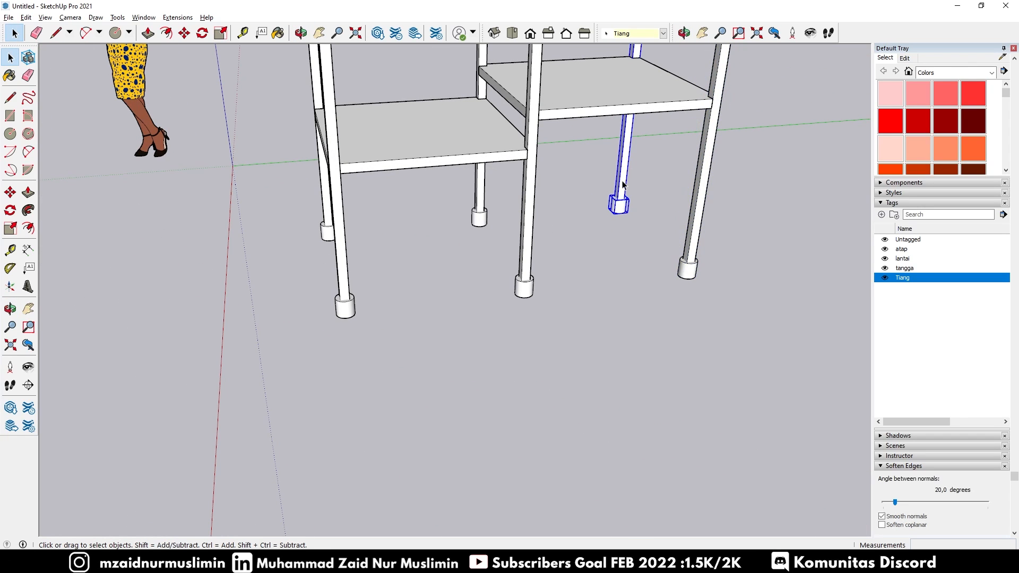
pyautogui.rightClick(622, 180)
pyautogui.click(657, 285)
pyautogui.scroll(-5, 526, 273)
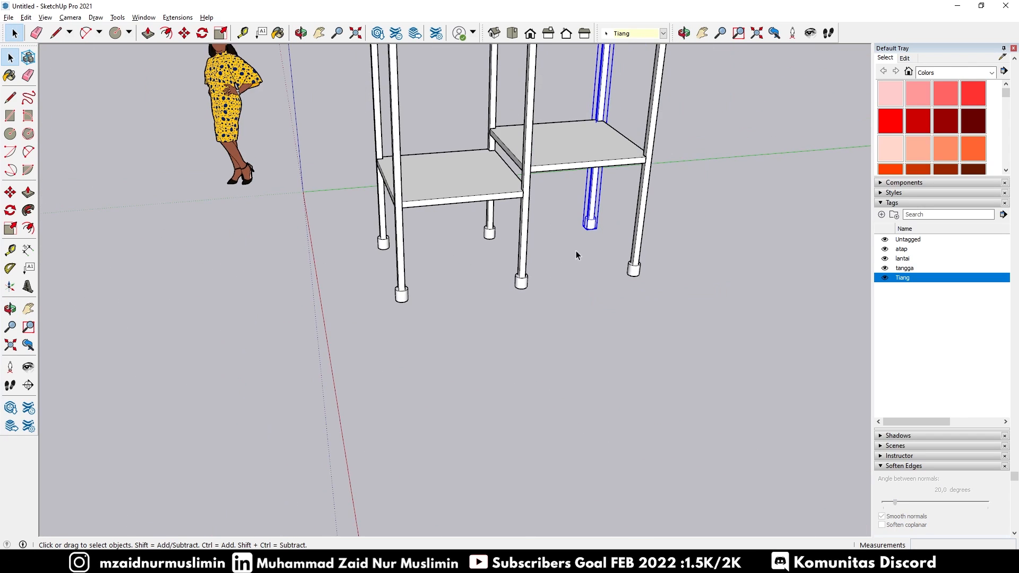
pyautogui.click(548, 296)
# Make atap the active tag for the geometry drawn next
pyautogui.moveTo(557, 295); pyautogui.dragTo(564, 294, button='middle')
pyautogui.scroll(-4, 544, 279)
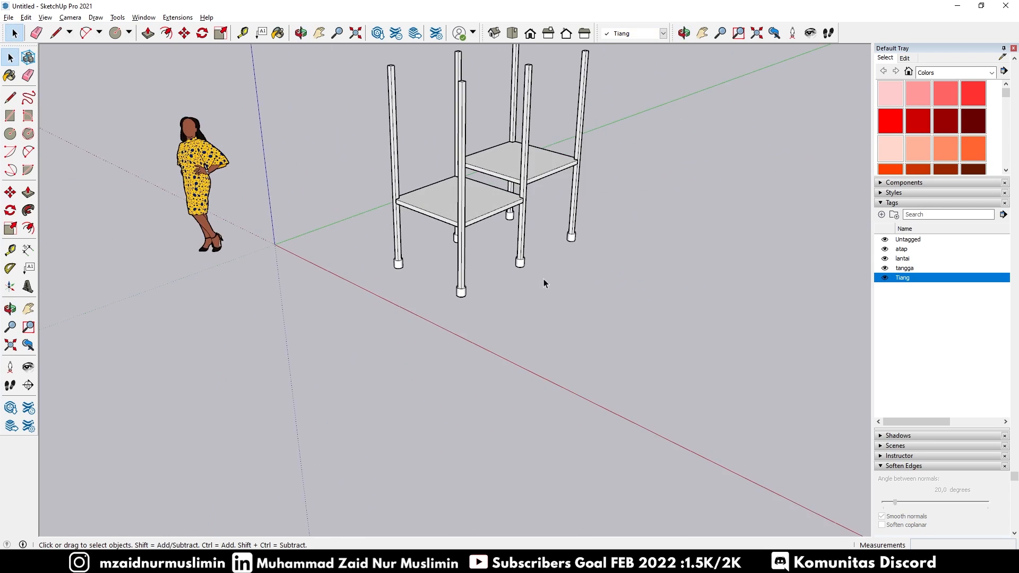
pyautogui.moveTo(480, 152); pyautogui.dragTo(512, 152, button='middle')
pyautogui.scroll(2, 513, 234)
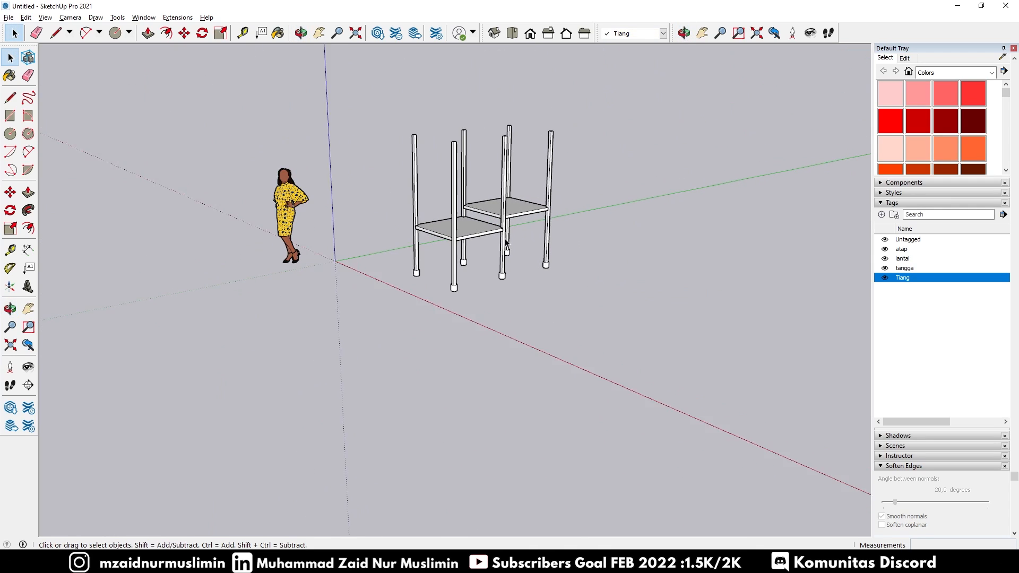
pyautogui.click(637, 33)
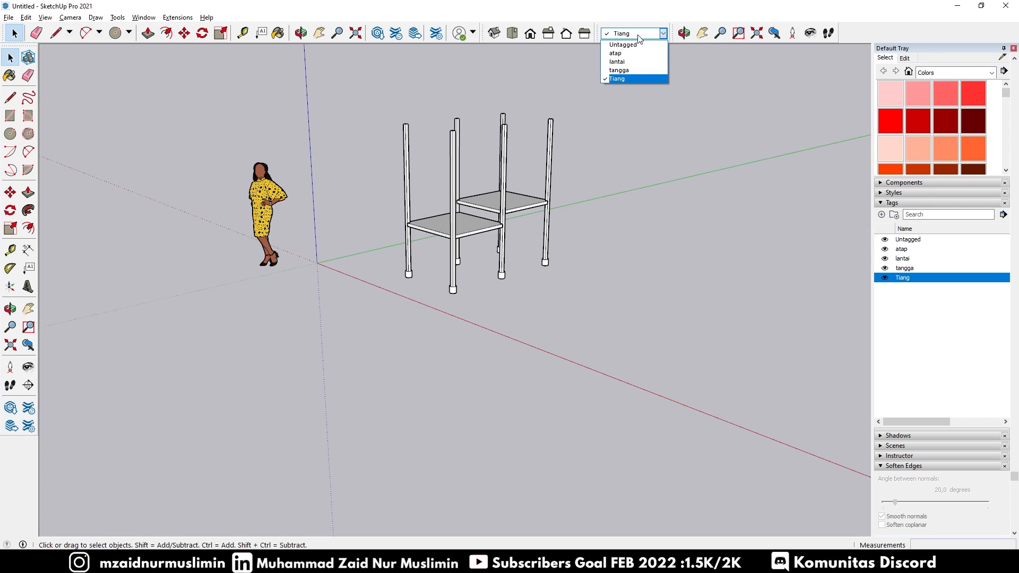
pyautogui.click(616, 53)
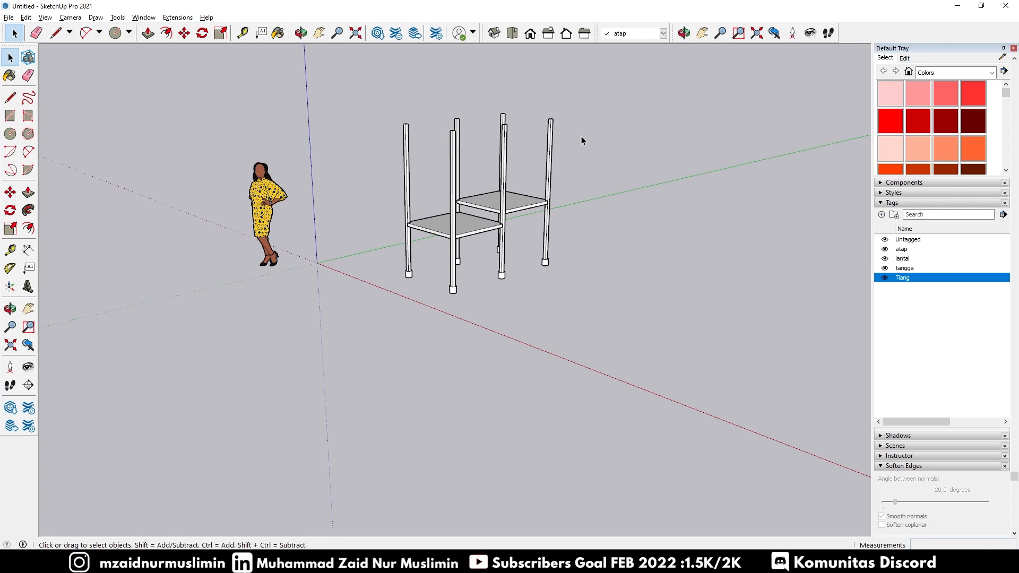
# Examine the layout of the posts and floors from the top view and from an angle
pyautogui.moveTo(580, 141); pyautogui.dragTo(373, 171, button='middle')
pyautogui.moveTo(616, 170); pyautogui.dragTo(513, 275, button='middle')
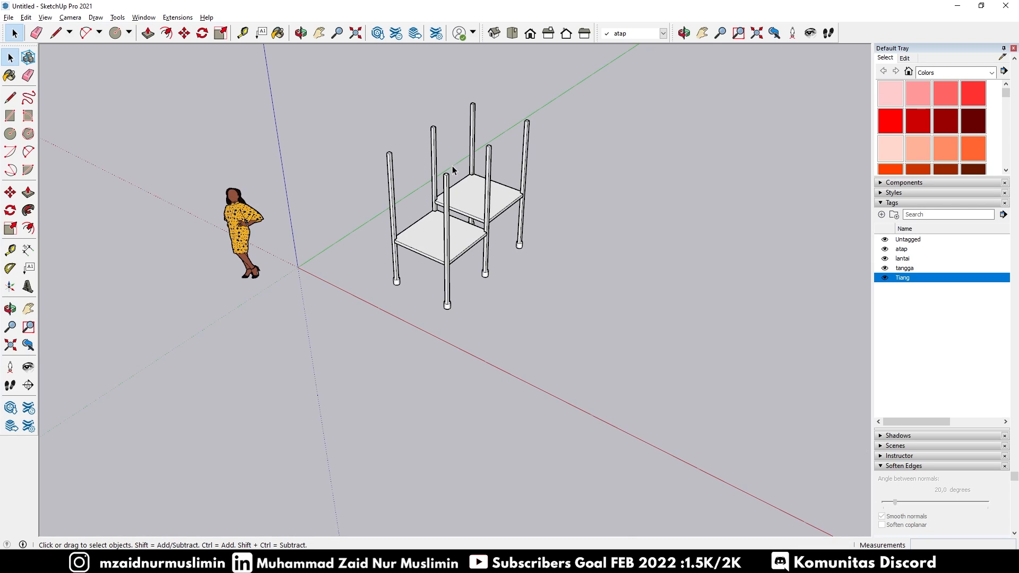
pyautogui.moveTo(453, 169); pyautogui.dragTo(393, 196, button='middle')
pyautogui.click(513, 33)
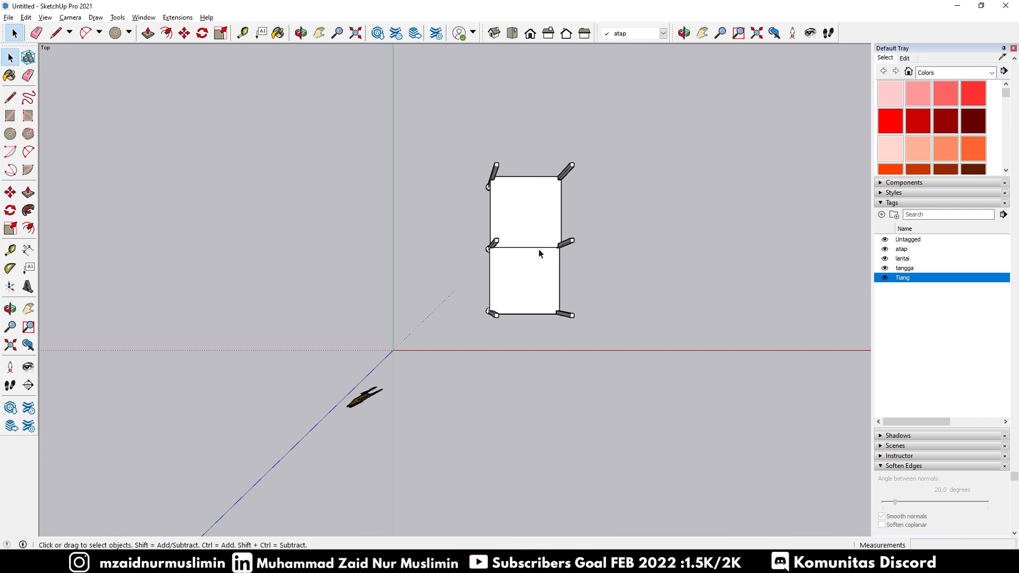
pyautogui.moveTo(712, 352); pyautogui.dragTo(542, 312, button='middle')
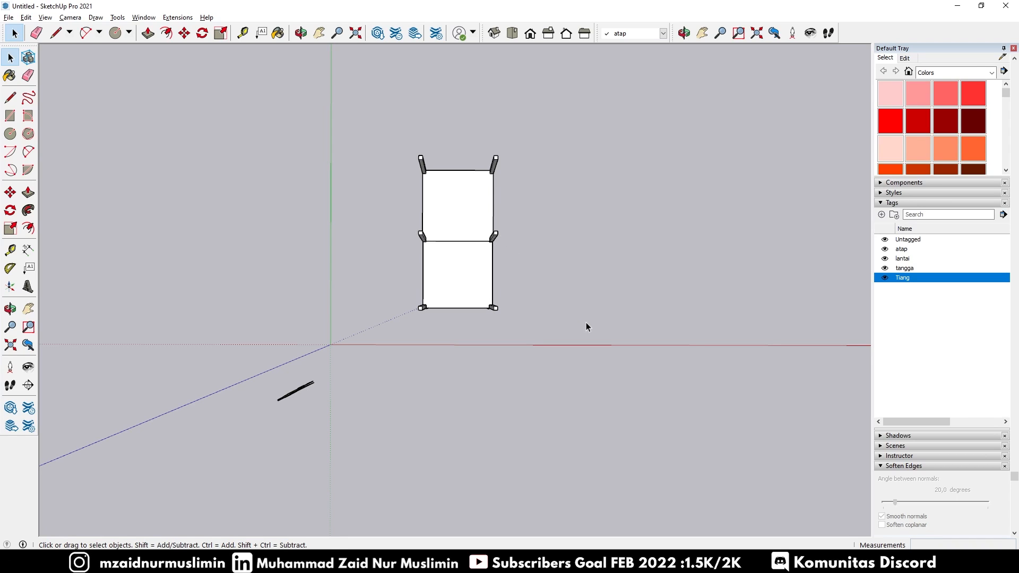
pyautogui.moveTo(586, 322); pyautogui.dragTo(609, 309, button='middle')
pyautogui.scroll(3, 610, 307)
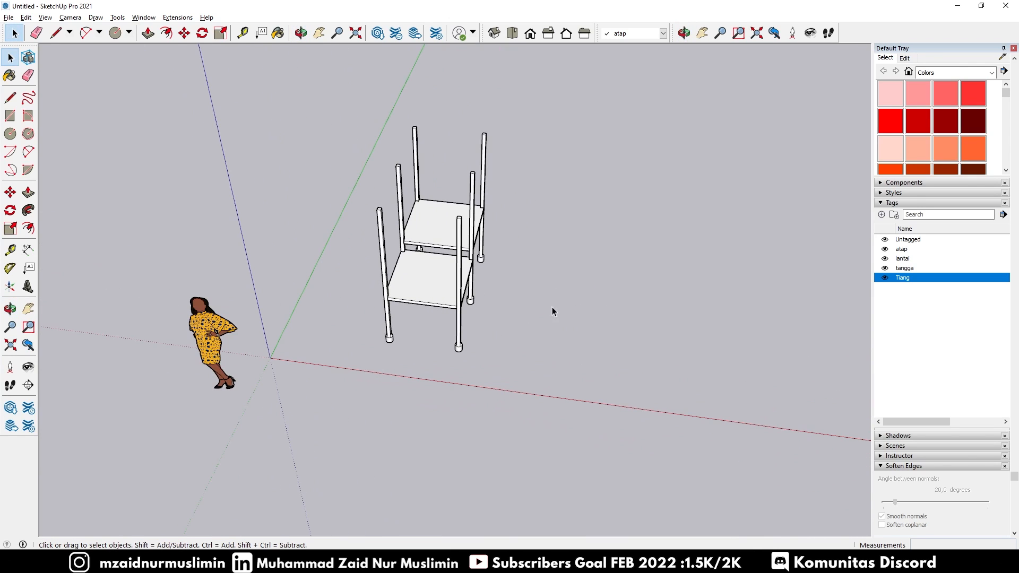
# Draw a 1,3 by 1,3 m rectangle on the ground beside the structure
pyautogui.scroll(1, 560, 333)
pyautogui.press('r')
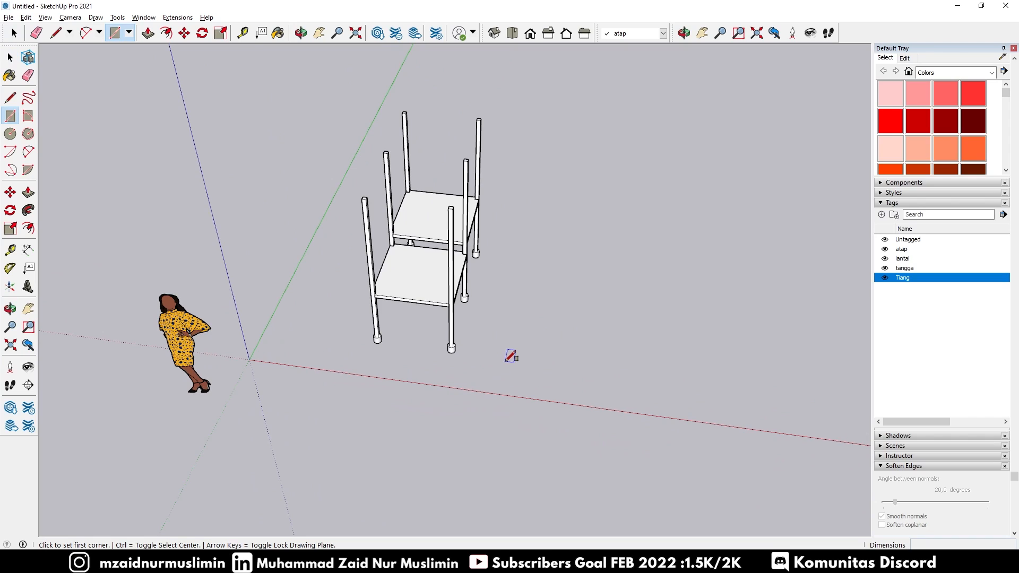
pyautogui.click(505, 361)
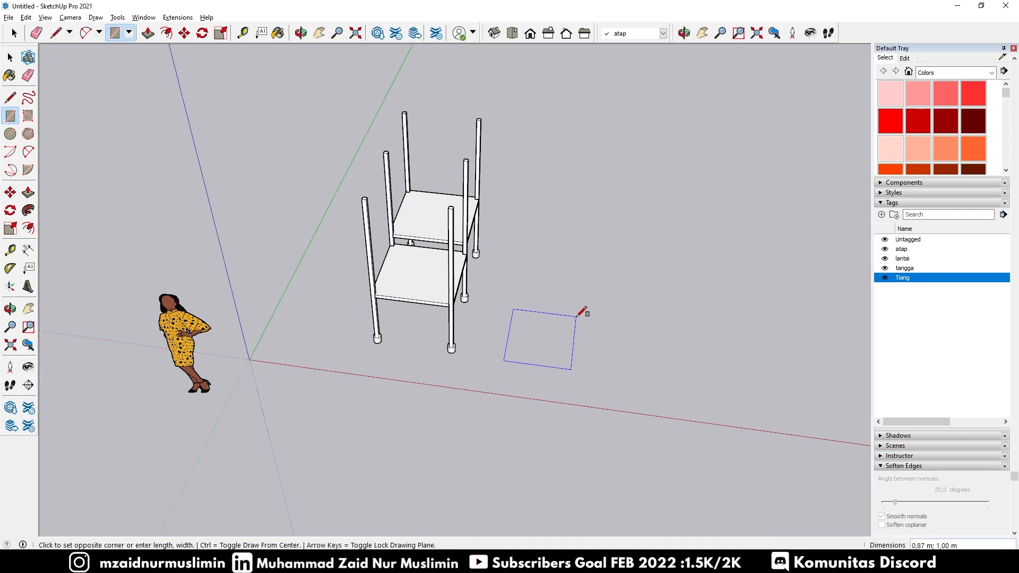
pyautogui.write('1,3;1,3')
pyautogui.press('Return')
pyautogui.scroll(-2, 412, 317)
pyautogui.moveTo(713, 306); pyautogui.dragTo(343, 382, button='middle')
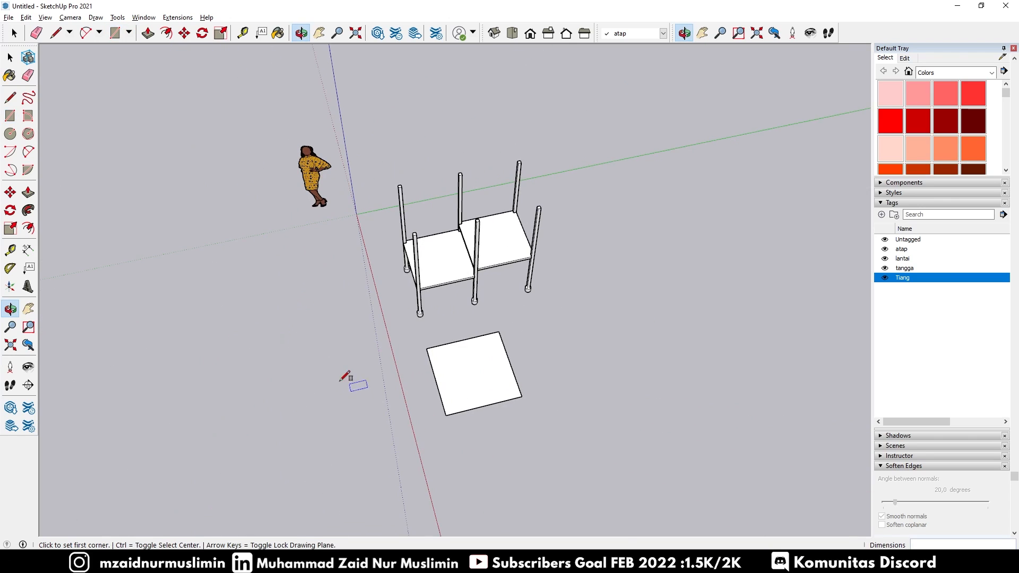
# Make the square beside the structure into a group
pyautogui.moveTo(523, 358); pyautogui.dragTo(551, 335, button='middle')
pyautogui.press('space')
pyautogui.click(539, 318)
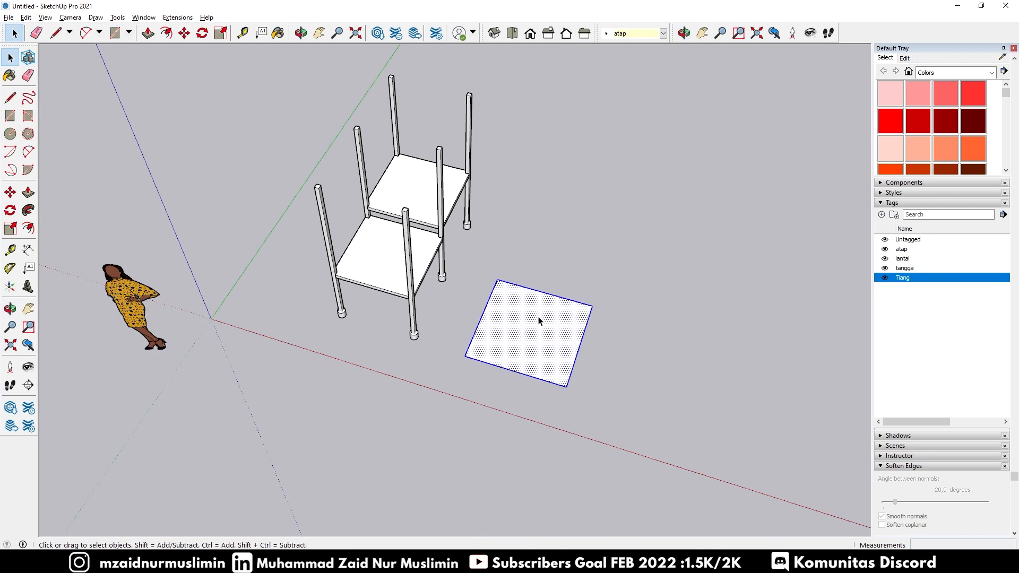
pyautogui.rightClick(539, 318)
pyautogui.click(600, 413)
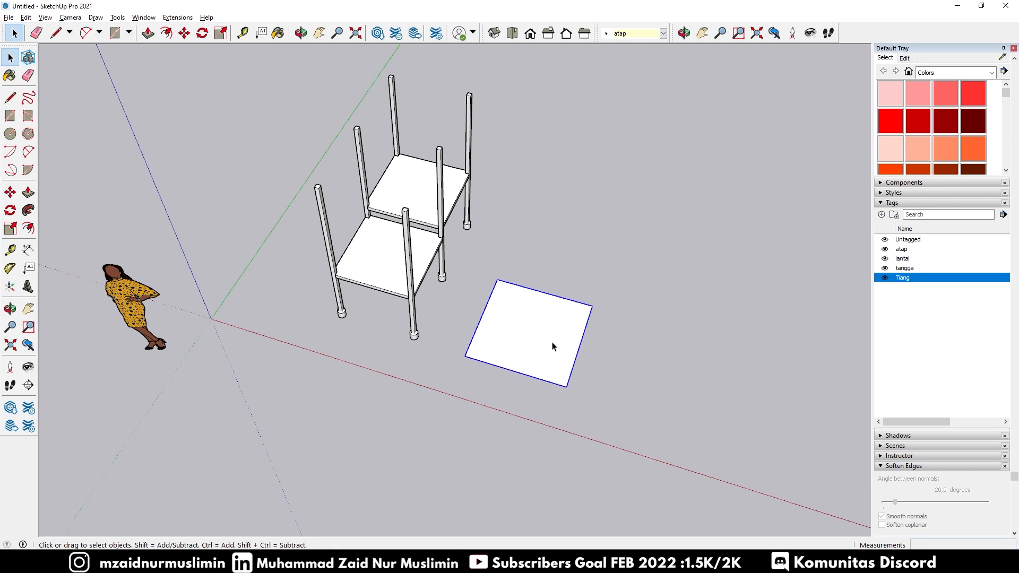
# Open the square's group and offset its outline 0,05 m inwards
pyautogui.scroll(4, 547, 342)
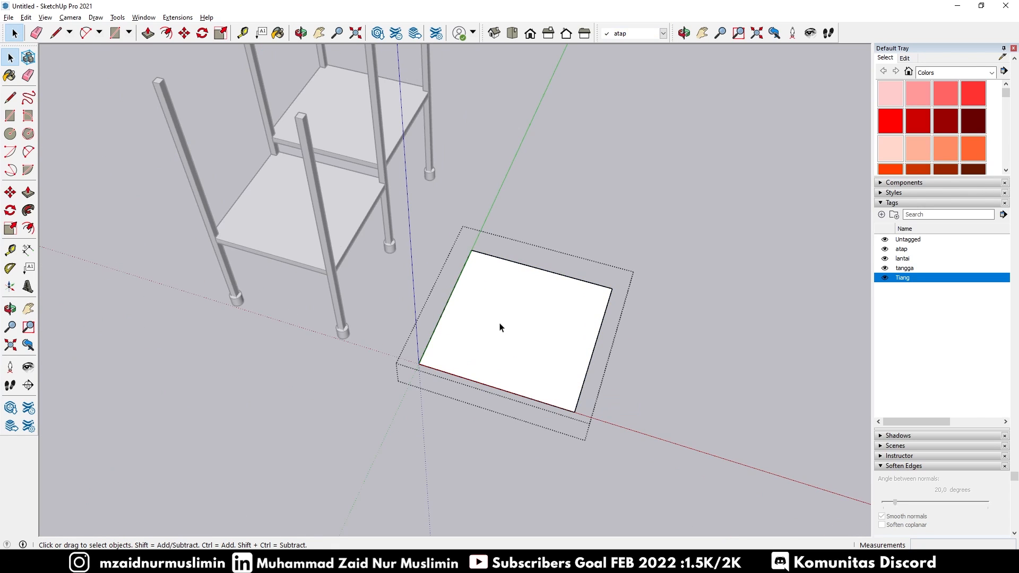
pyautogui.moveTo(523, 346); pyautogui.dragTo(593, 309, button='middle')
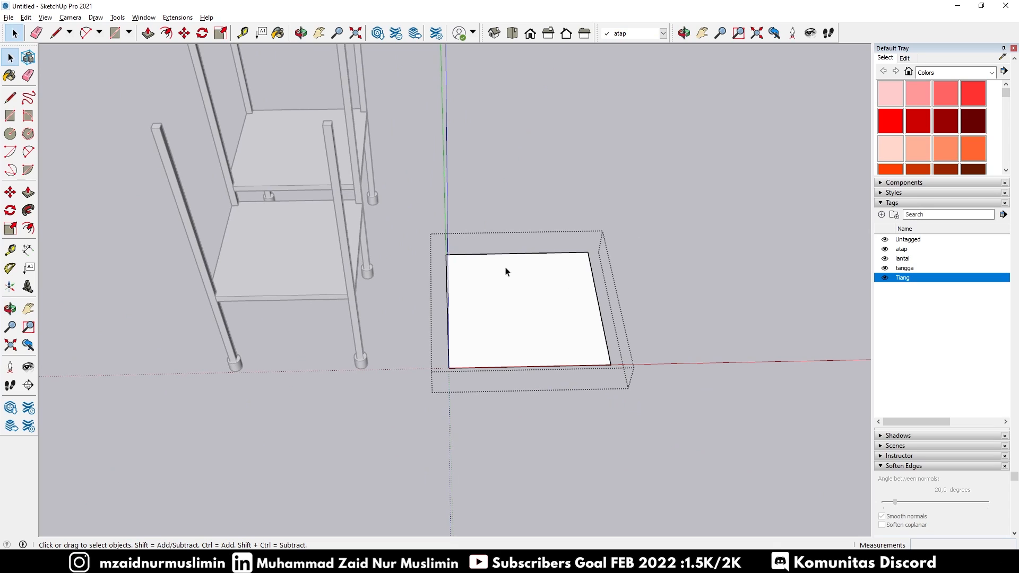
pyautogui.scroll(4, 564, 269)
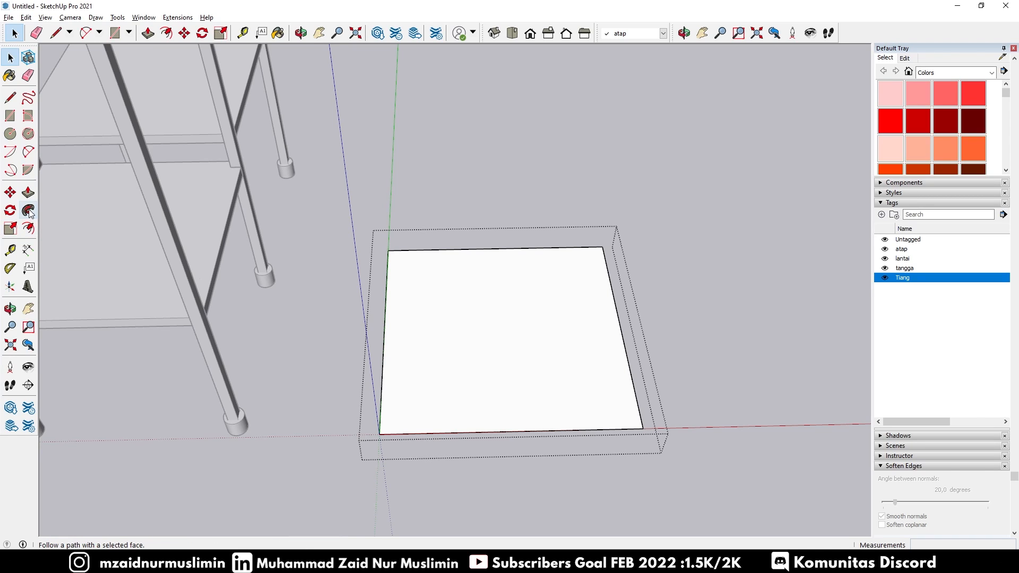
pyautogui.click(29, 229)
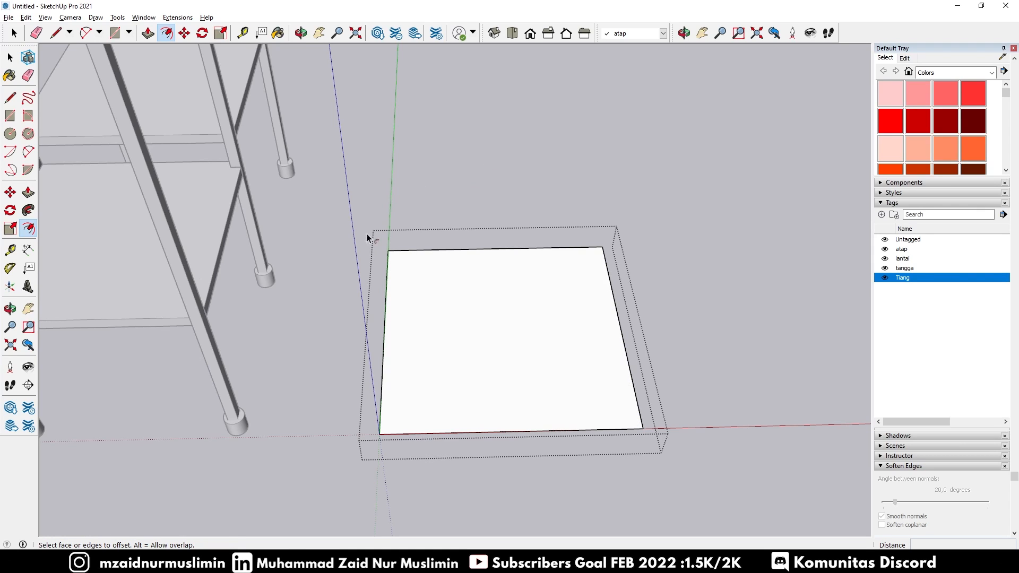
pyautogui.click(455, 314)
pyautogui.click(467, 312)
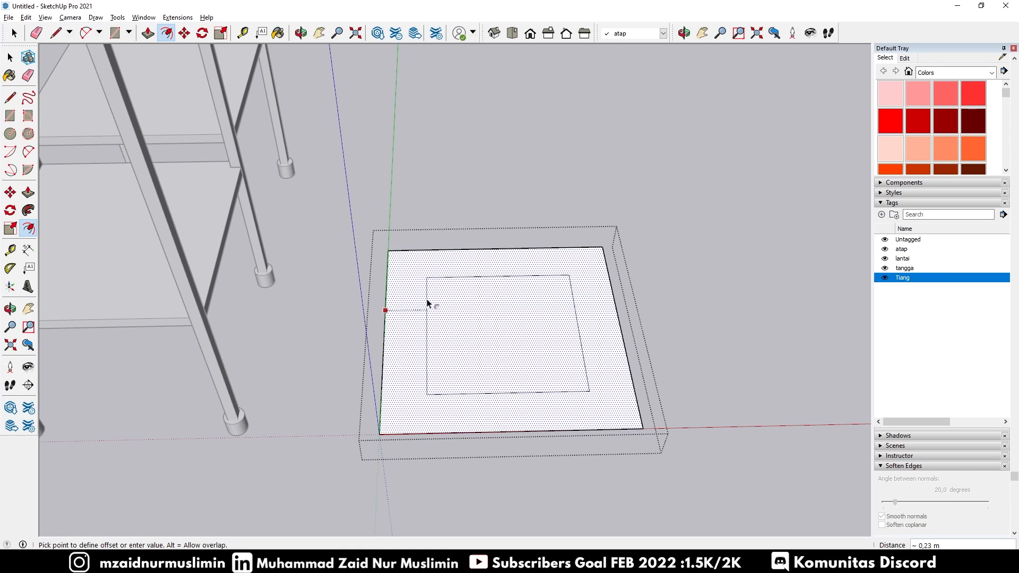
pyautogui.write('0,05')
pyautogui.press('Return')
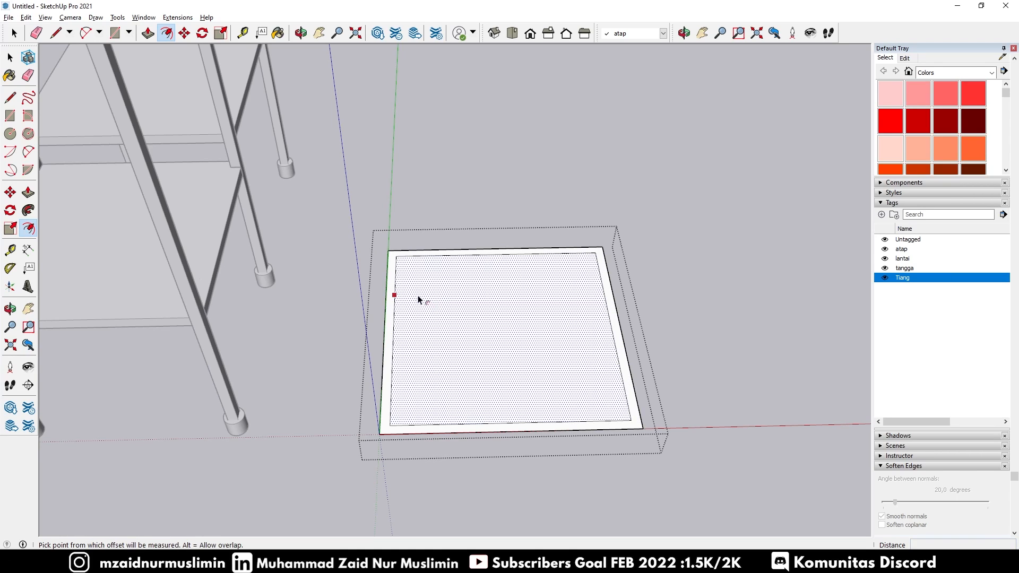
# Raise the inner face of the grouped square 0,02 m with Push/Pull
pyautogui.moveTo(421, 298)
pyautogui.mouseDown(button='middle')
pyautogui.moveTo(391, 282)
pyautogui.moveTo(393, 264)
pyautogui.mouseUp(button='middle')
pyautogui.press('space')
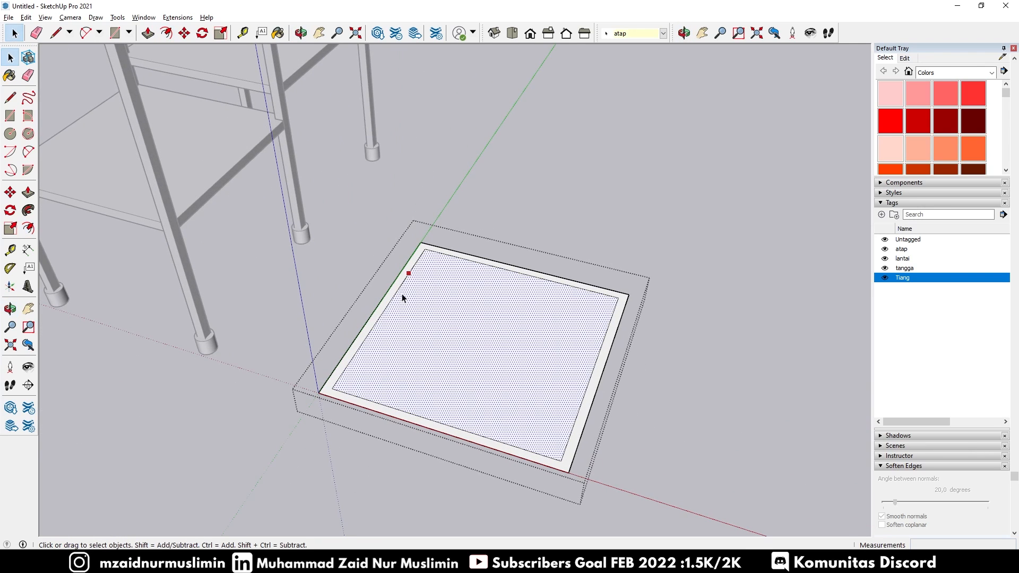
pyautogui.click(333, 307)
pyautogui.moveTo(332, 308); pyautogui.dragTo(412, 280, button='middle')
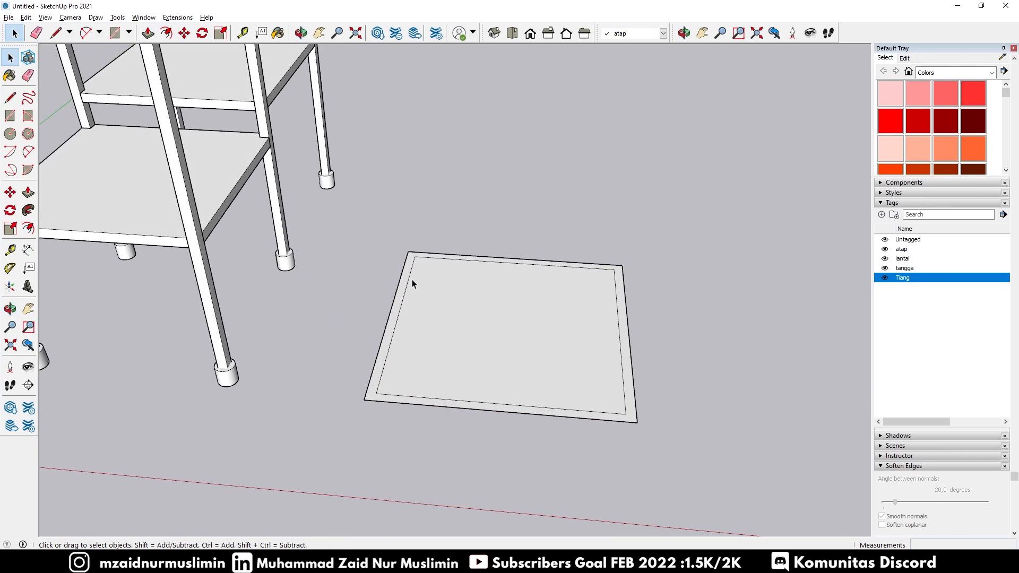
pyautogui.doubleClick(468, 281)
pyautogui.moveTo(527, 291); pyautogui.dragTo(308, 244, button='middle')
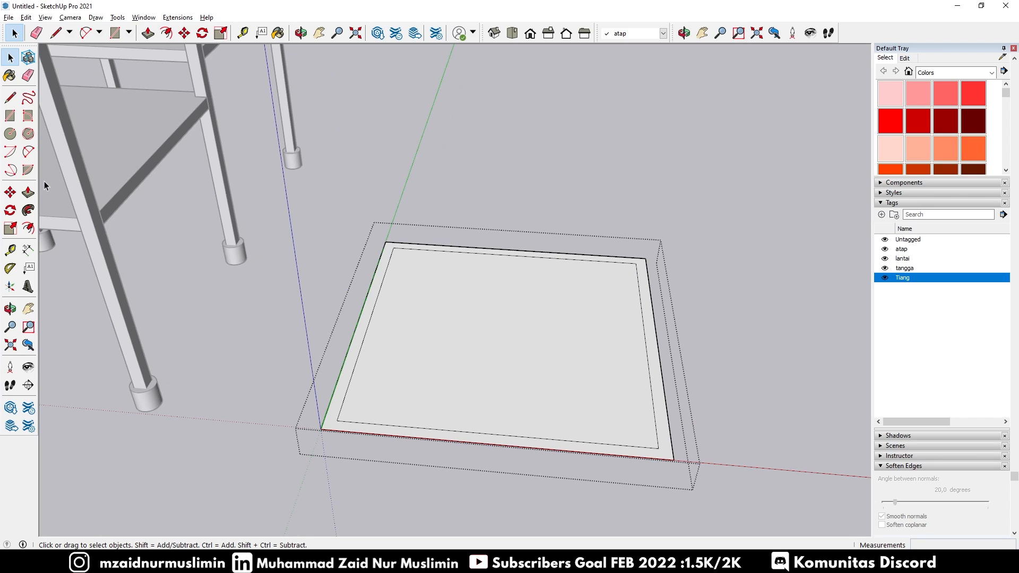
pyautogui.press('p')
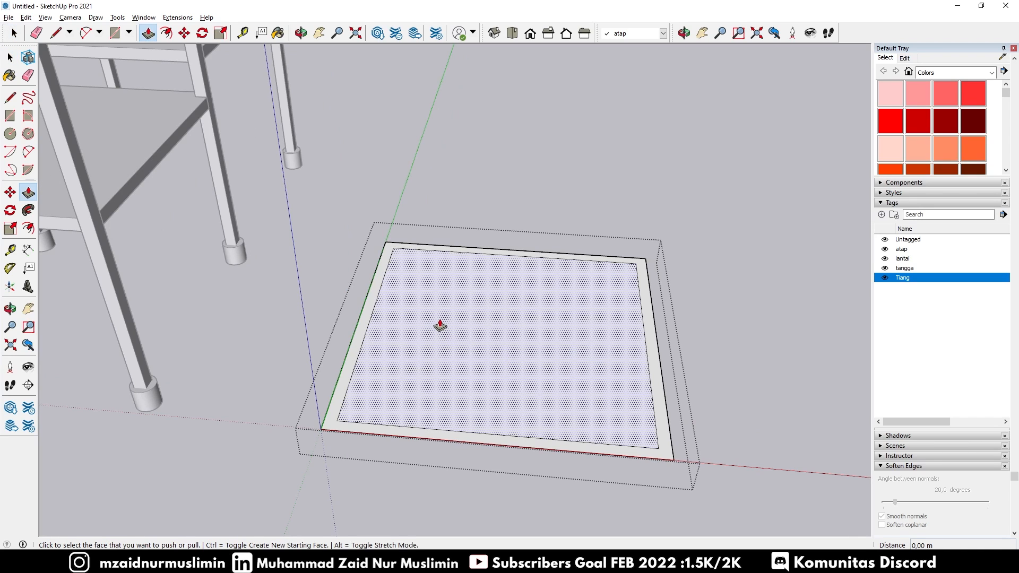
pyautogui.click(439, 321)
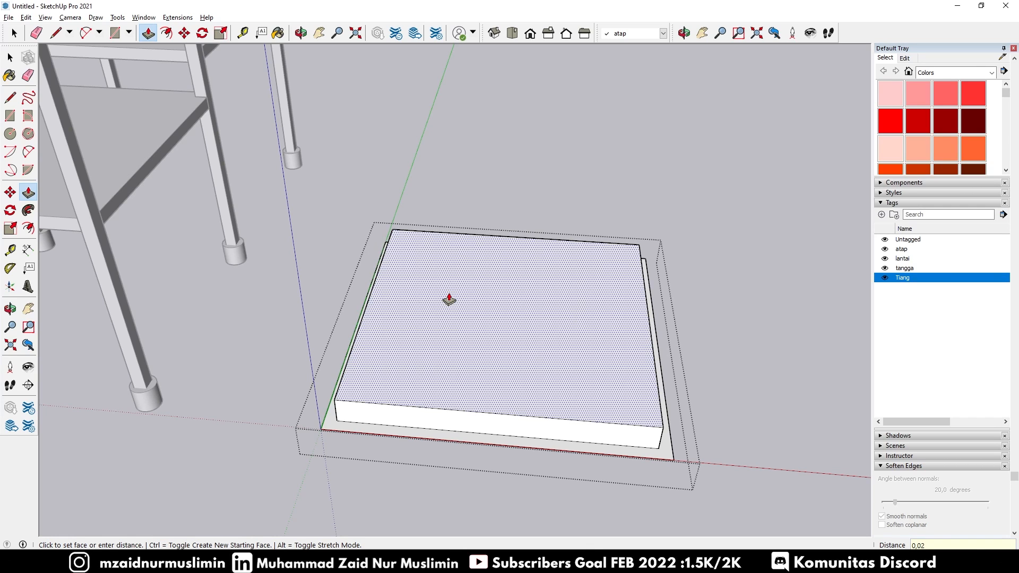
pyautogui.press('Return')
# Raise the border around the inner face 0,02 m, and pull it up a further 0,02 m above the panel
pyautogui.scroll(3, 357, 380)
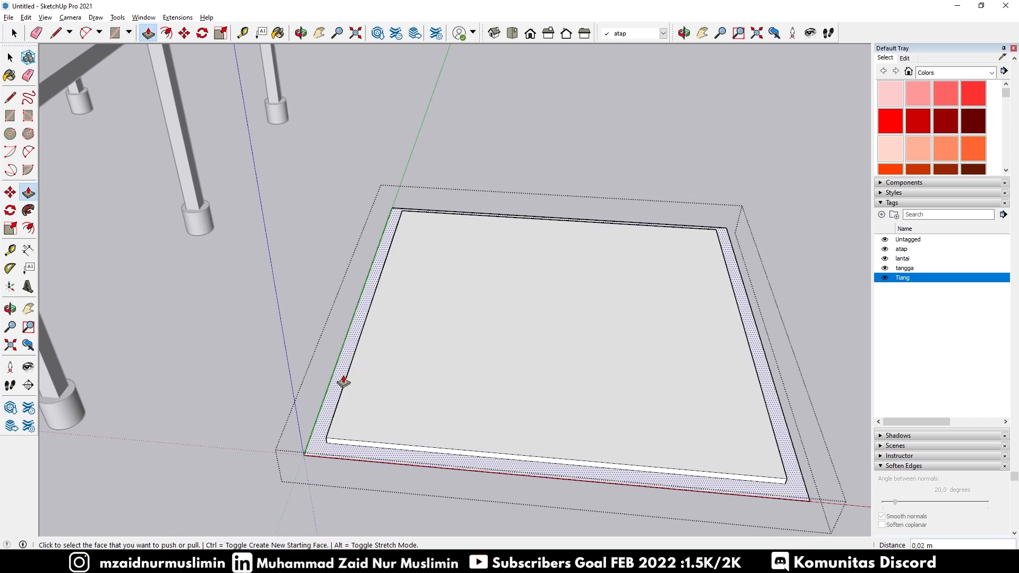
pyautogui.doubleClick(342, 380)
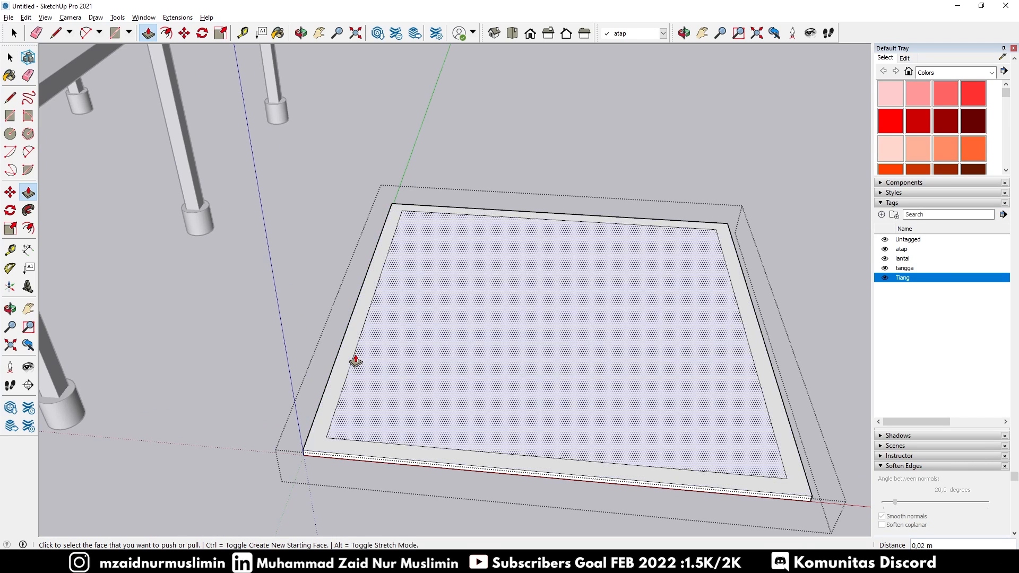
pyautogui.click(346, 364)
pyautogui.write('0,')
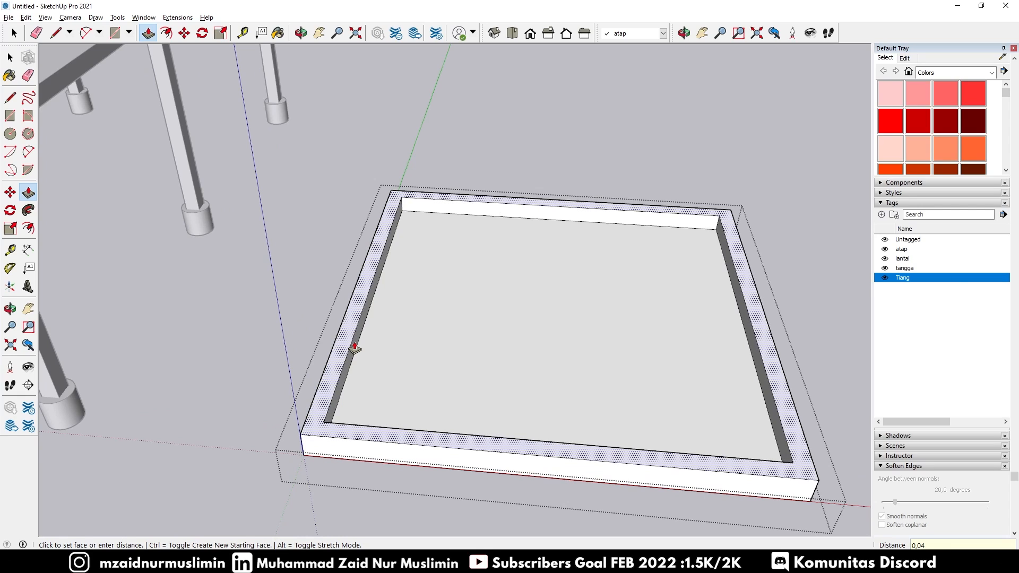
pyautogui.press('Return')
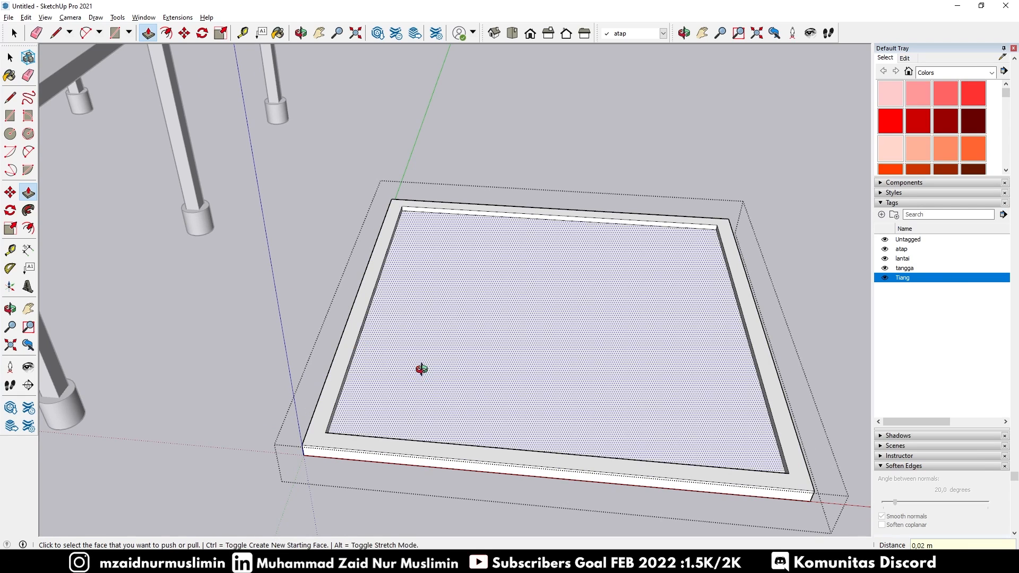
# Undo the border's last raise, and close the recess on the underside with a line along its inner edge before leaving the group
pyautogui.moveTo(418, 368); pyautogui.dragTo(344, 326, button='middle')
pyautogui.moveTo(334, 395); pyautogui.dragTo(394, 166, button='middle')
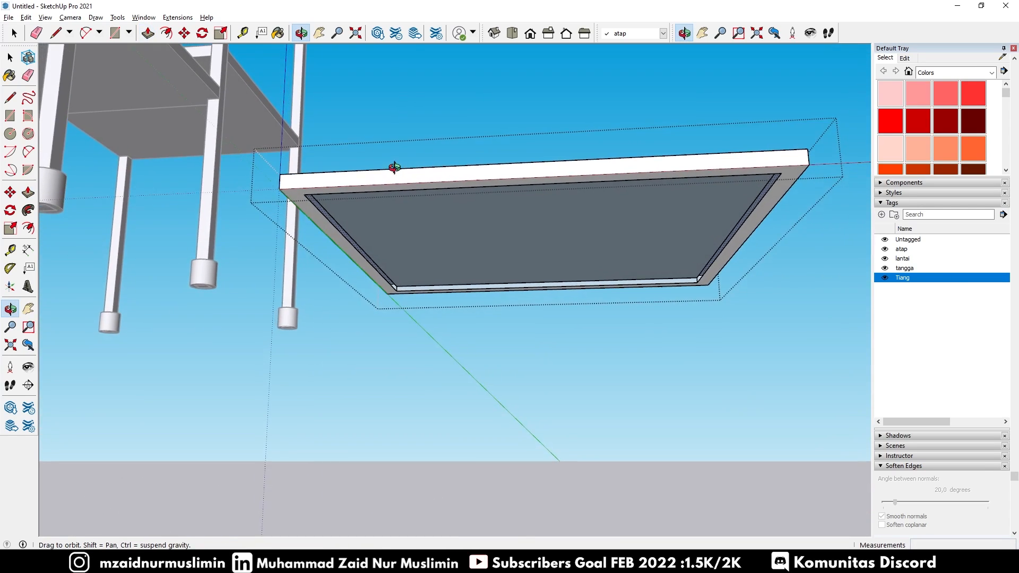
pyautogui.hotkey('ctrl', 'z')
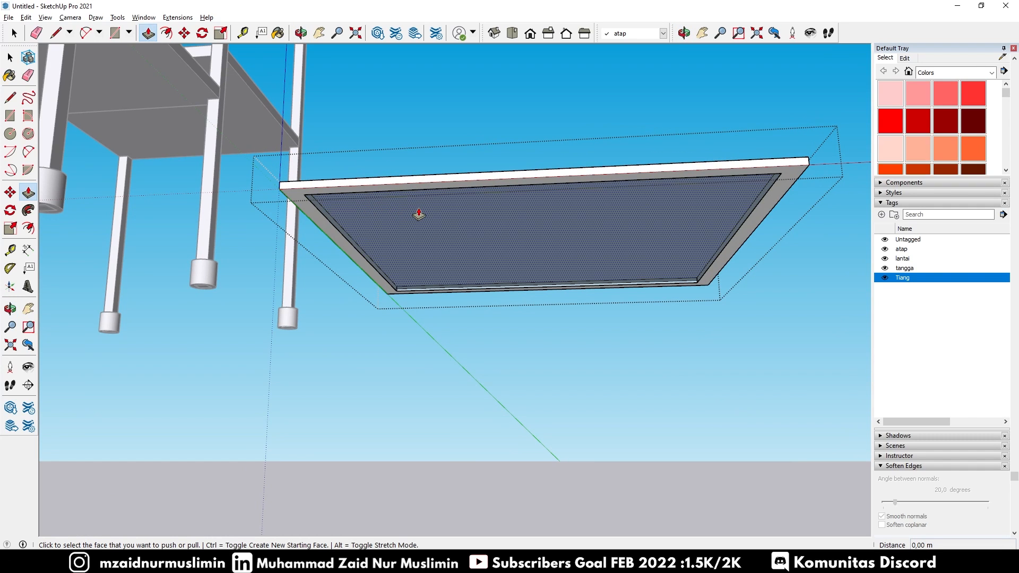
pyautogui.scroll(3, 411, 220)
pyautogui.press('l')
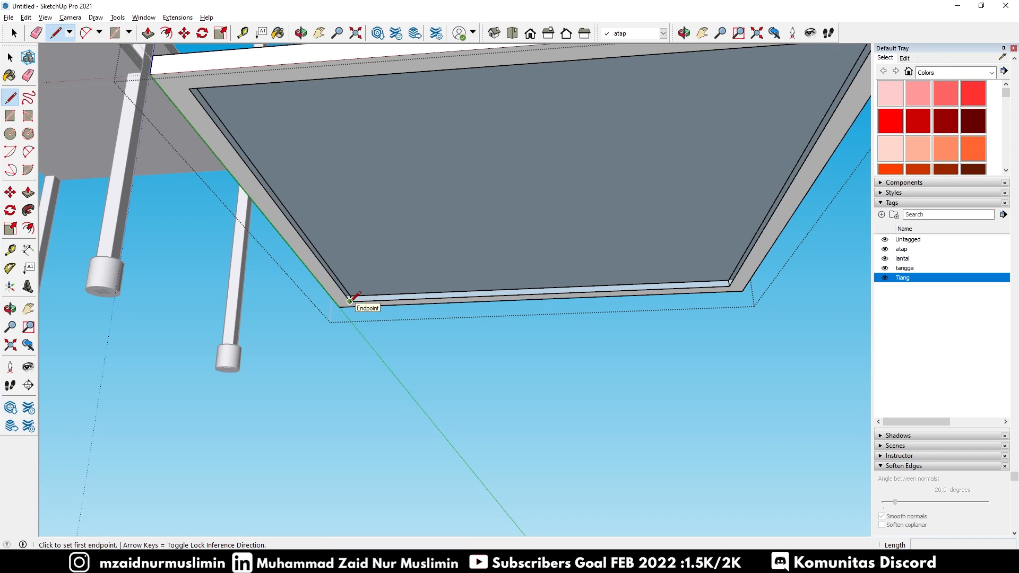
pyautogui.click(350, 301)
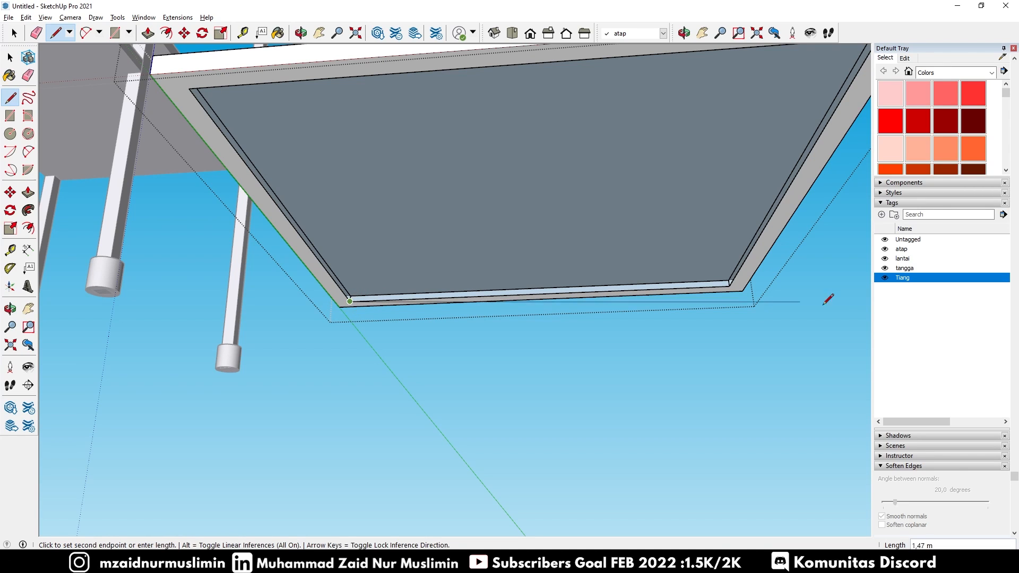
pyautogui.click(733, 282)
pyautogui.moveTo(448, 185); pyautogui.dragTo(526, 206, button='middle')
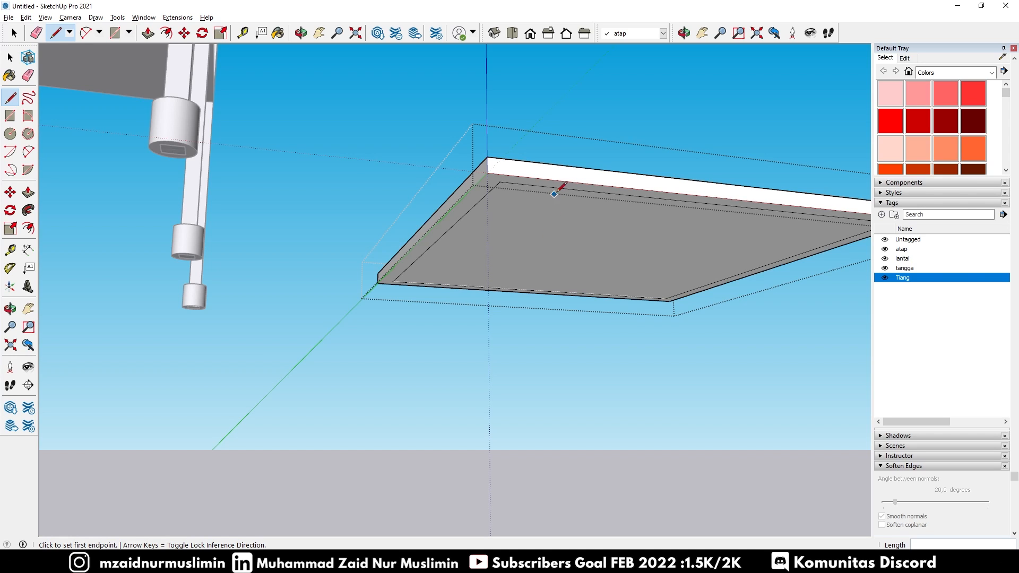
pyautogui.moveTo(555, 194); pyautogui.dragTo(456, 217, button='middle')
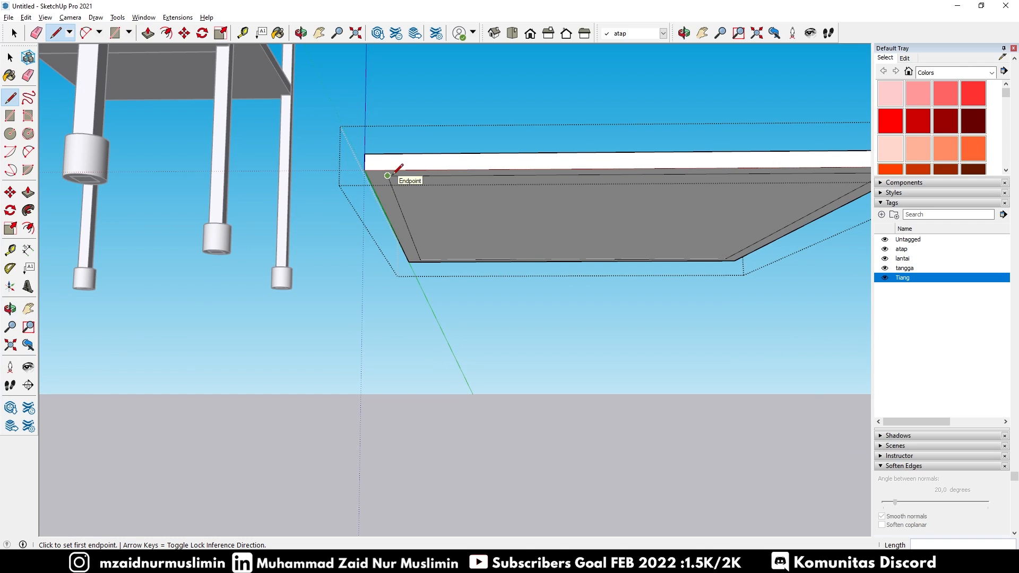
pyautogui.moveTo(830, 193); pyautogui.dragTo(588, 243, button='middle')
pyautogui.press('space')
pyautogui.moveTo(625, 195); pyautogui.dragTo(502, 321, button='middle')
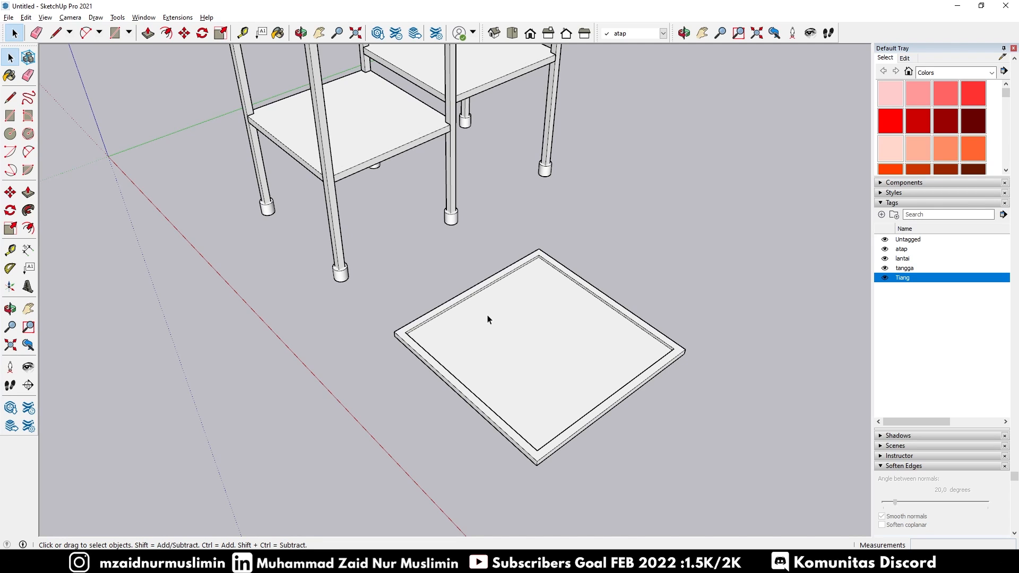
# Measure the inner edge of the panel's border from corner to corner with a temporary line, without drawing it
pyautogui.scroll(-3, 505, 318)
pyautogui.scroll(3, 531, 318)
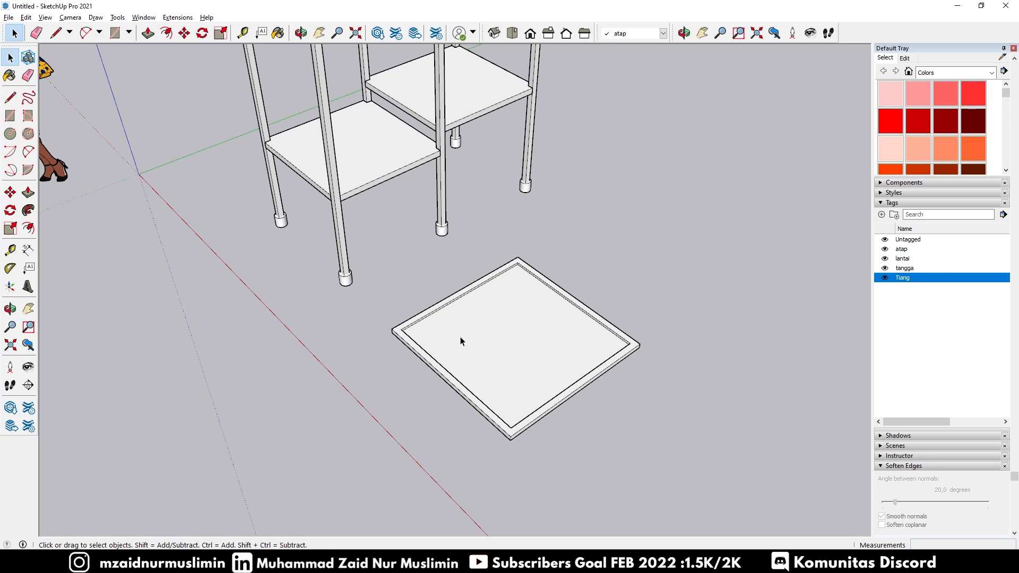
pyautogui.scroll(1, 467, 307)
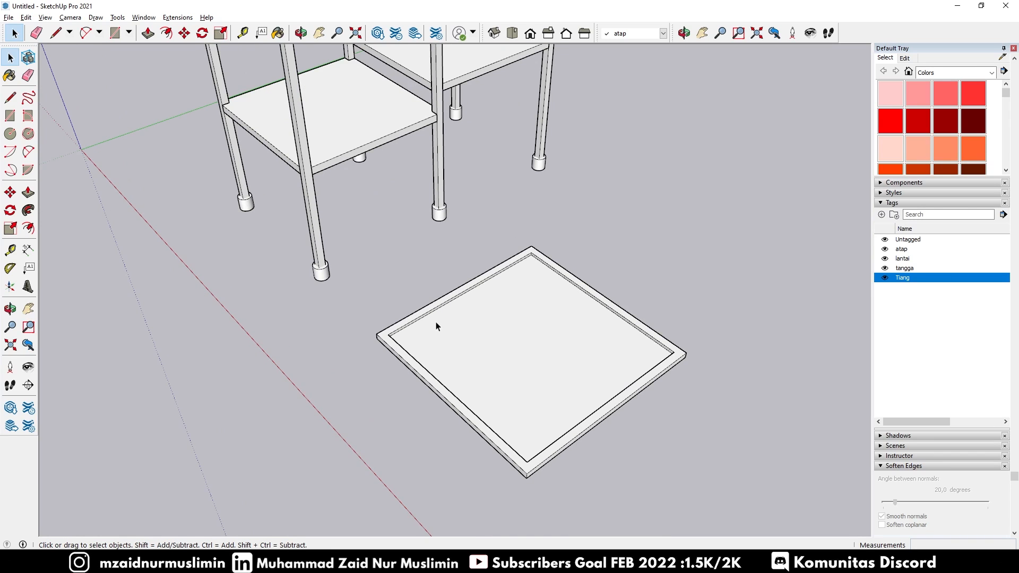
pyautogui.scroll(1, 435, 326)
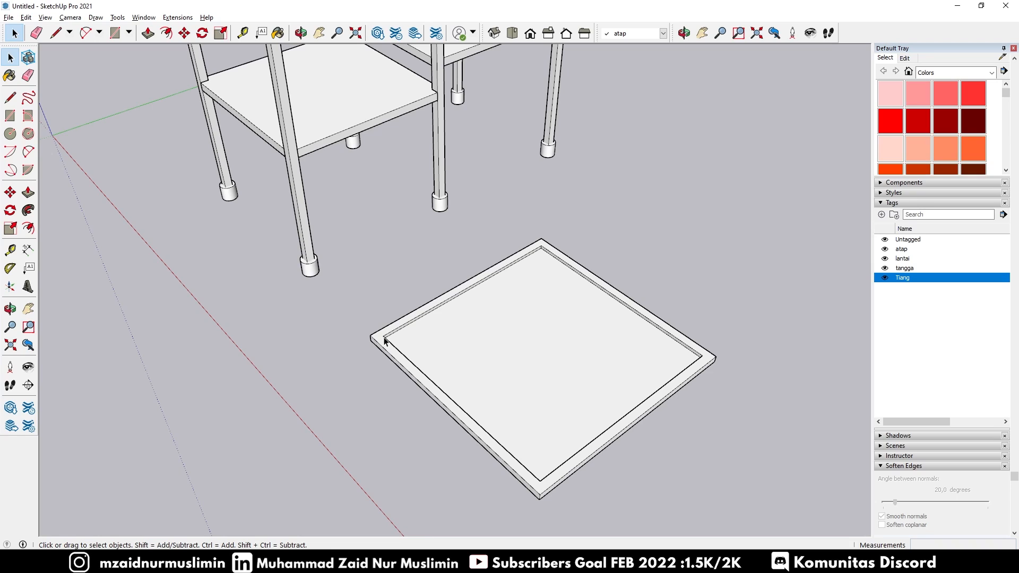
pyautogui.press('l')
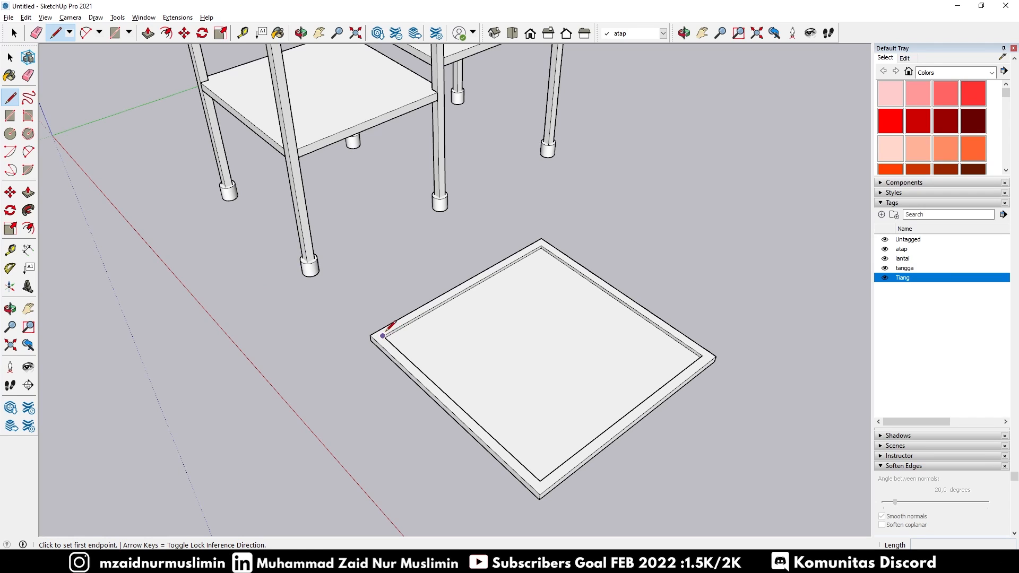
pyautogui.click(383, 336)
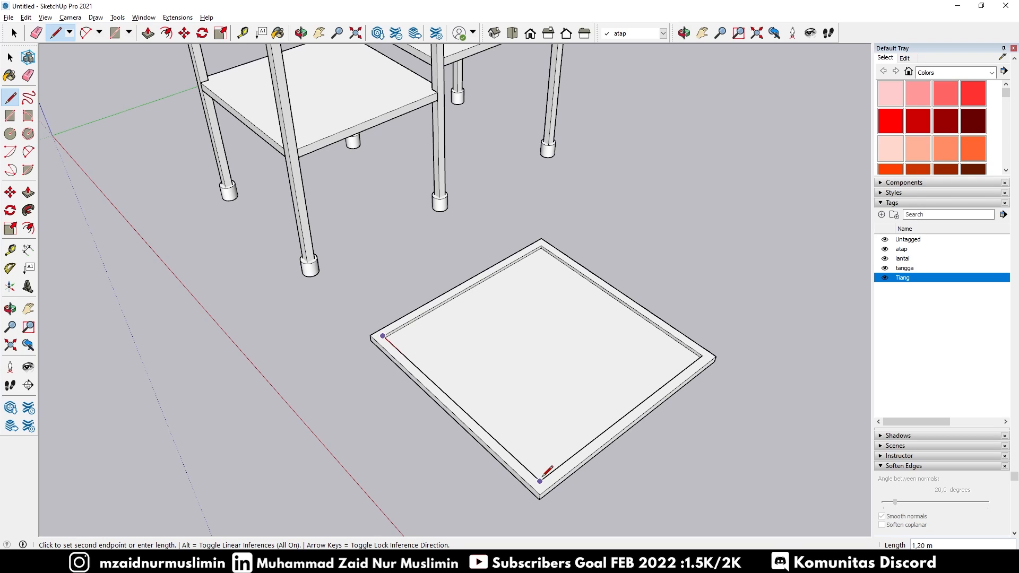
pyautogui.press('Escape')
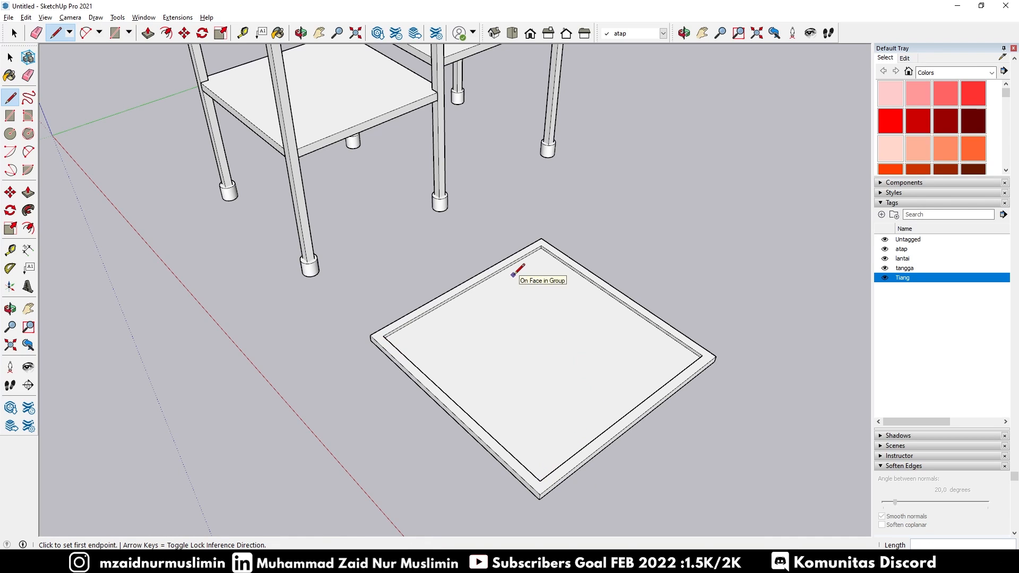
pyautogui.press('space')
# Draw a narrow 1,2 by 0,05 m rectangle on the ground beside the framed panel
pyautogui.scroll(-3, 460, 285)
pyautogui.scroll(3, 501, 344)
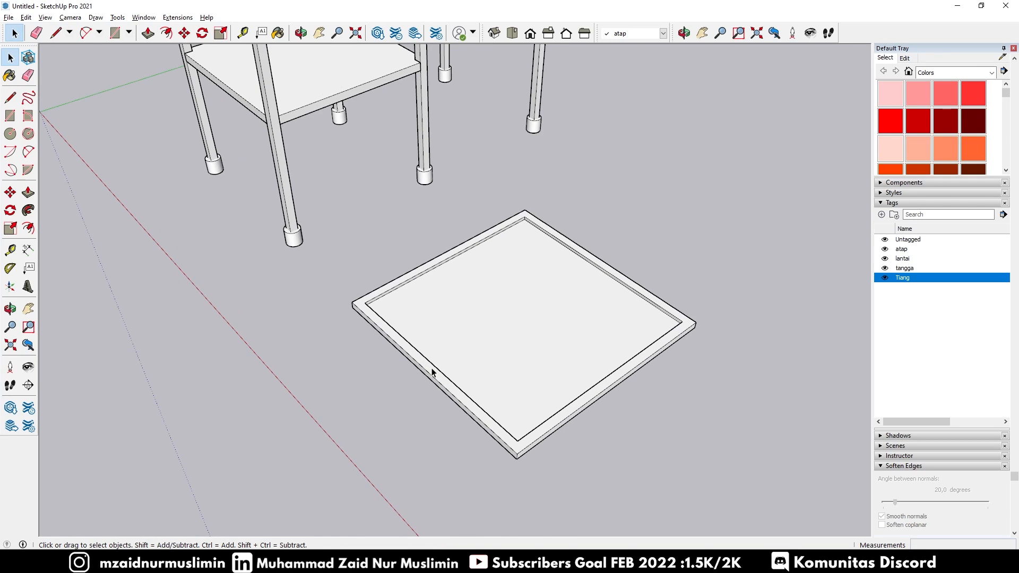
pyautogui.press('r')
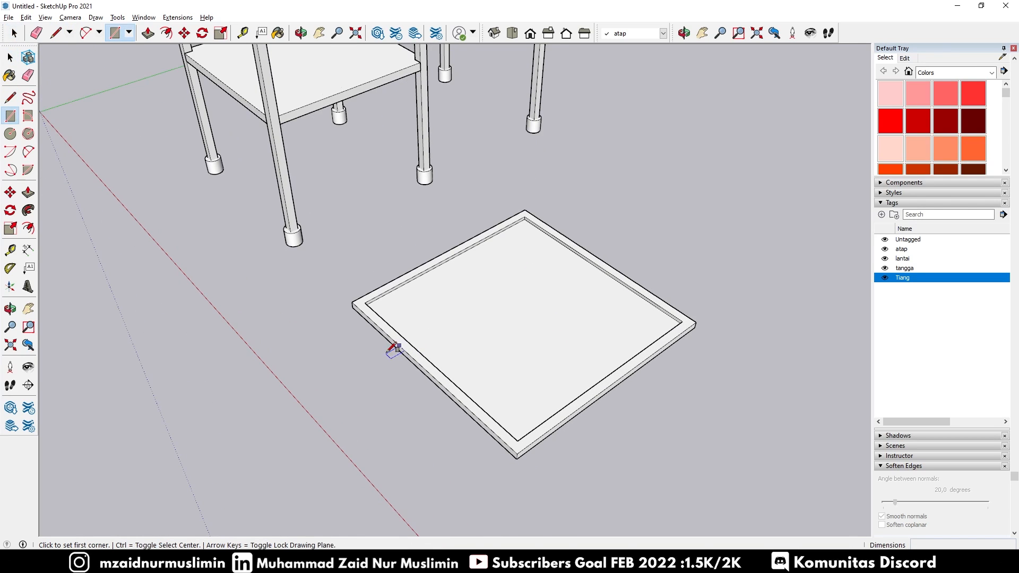
pyautogui.click(280, 342)
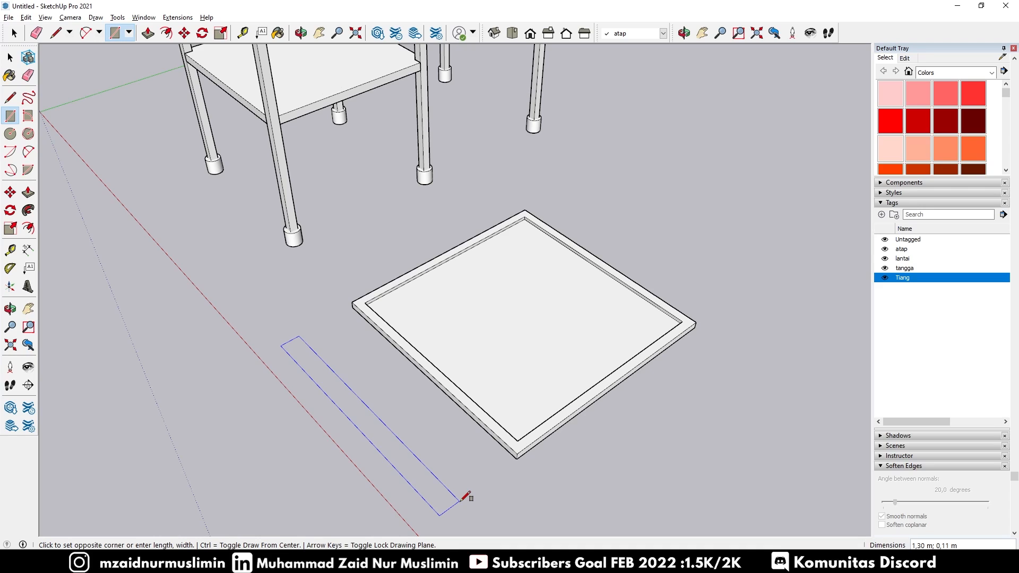
pyautogui.write('1,2;0,0')
pyautogui.press('Return')
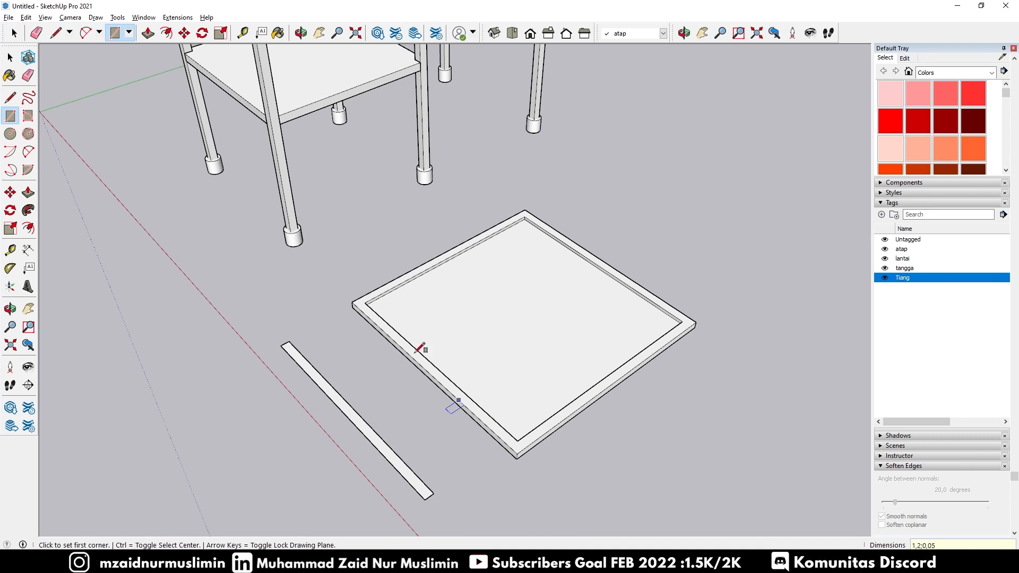
pyautogui.scroll(-3, 423, 326)
pyautogui.scroll(3, 378, 386)
pyautogui.press('space')
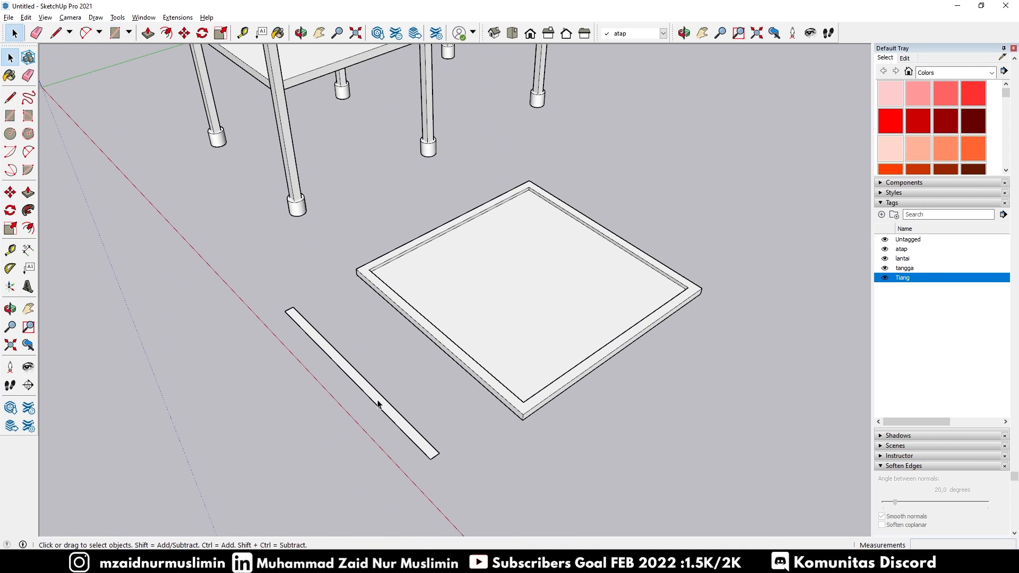
# Turn the narrow rectangular strip beside the square frame into a group
pyautogui.click(378, 401)
pyautogui.rightClick(377, 401)
pyautogui.click(435, 334)
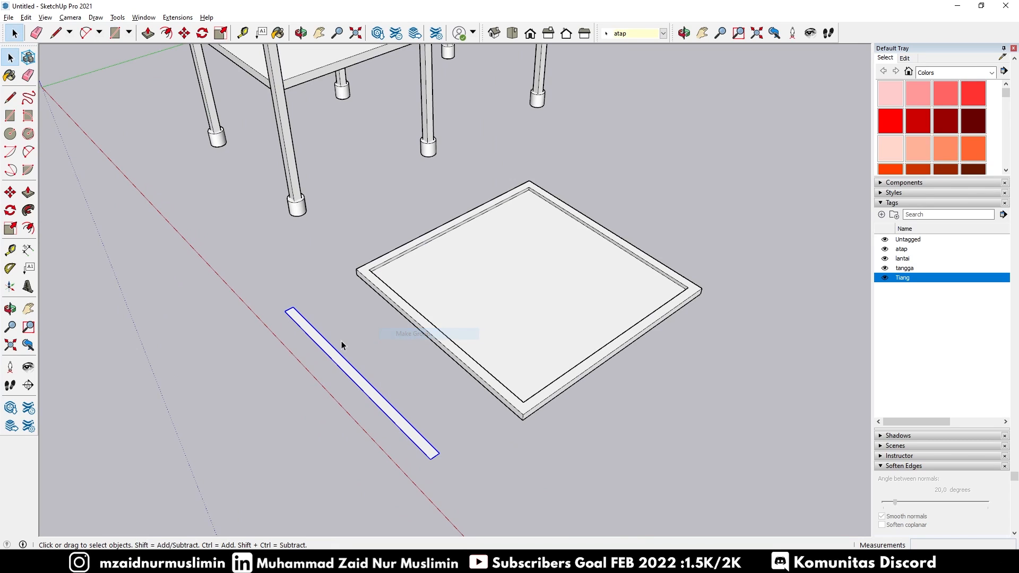
# Extrude the strip's face upward 0.06 m inside its group to form a solid beam, and close the group
pyautogui.doubleClick(326, 351)
pyautogui.press('p')
pyautogui.click(328, 353)
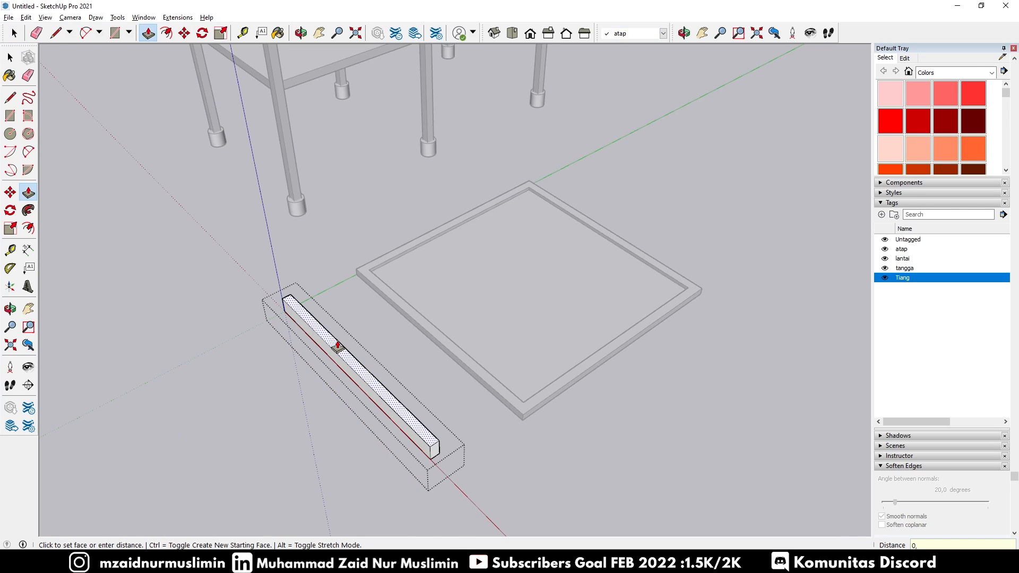
pyautogui.write('5')
pyautogui.press('Return')
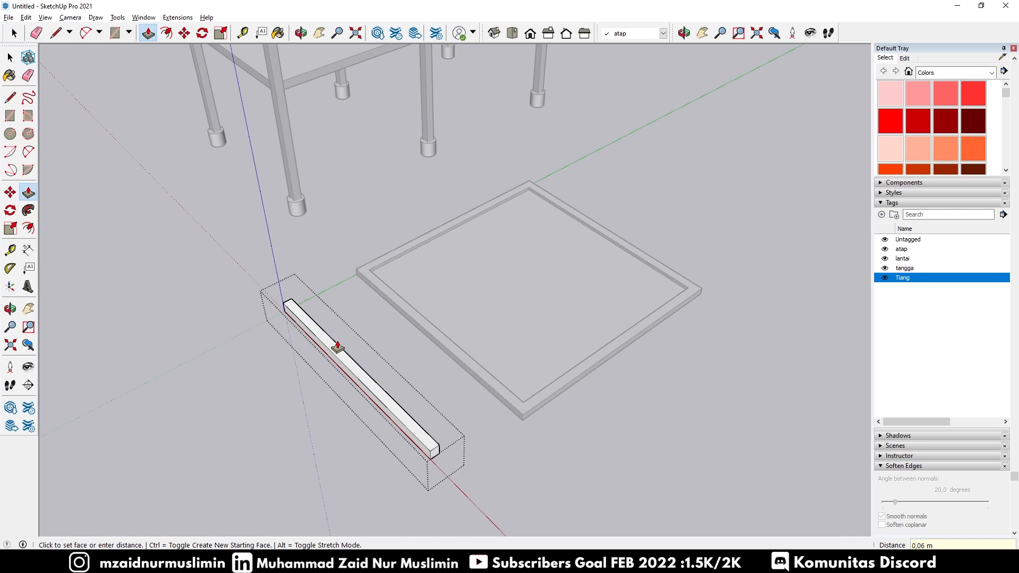
pyautogui.moveTo(425, 401); pyautogui.dragTo(569, 368, button='middle')
pyautogui.press('space')
pyautogui.click(622, 390)
# Move the beam by its near bottom corner onto the middle of the frame's inner edge so it spans the square panel
pyautogui.moveTo(622, 389)
pyautogui.mouseDown(button='middle')
pyautogui.moveTo(565, 361)
pyautogui.moveTo(610, 360)
pyautogui.moveTo(209, 371)
pyautogui.moveTo(199, 387)
pyautogui.mouseUp(button='middle')
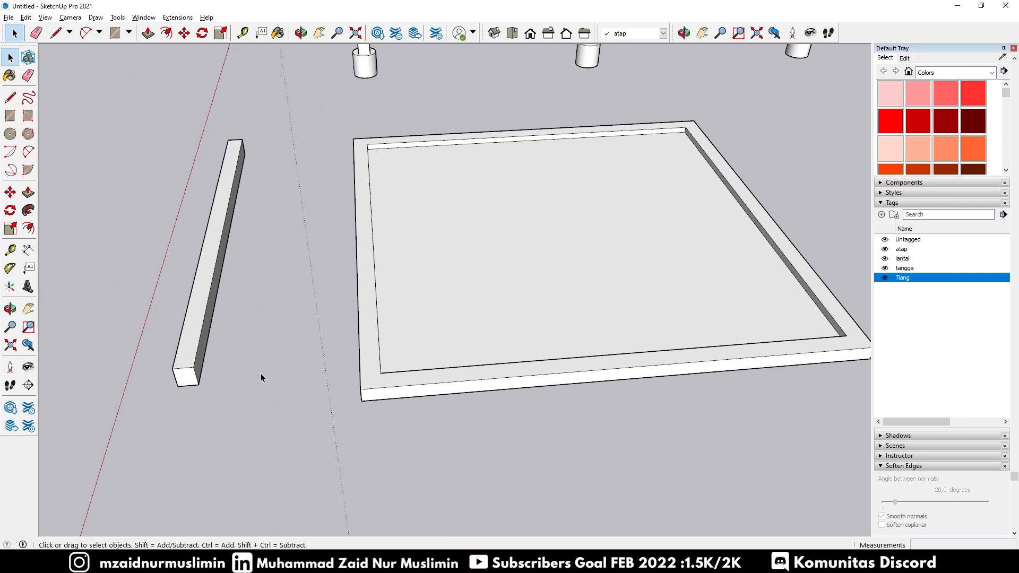
pyautogui.click(183, 376)
pyautogui.press('m')
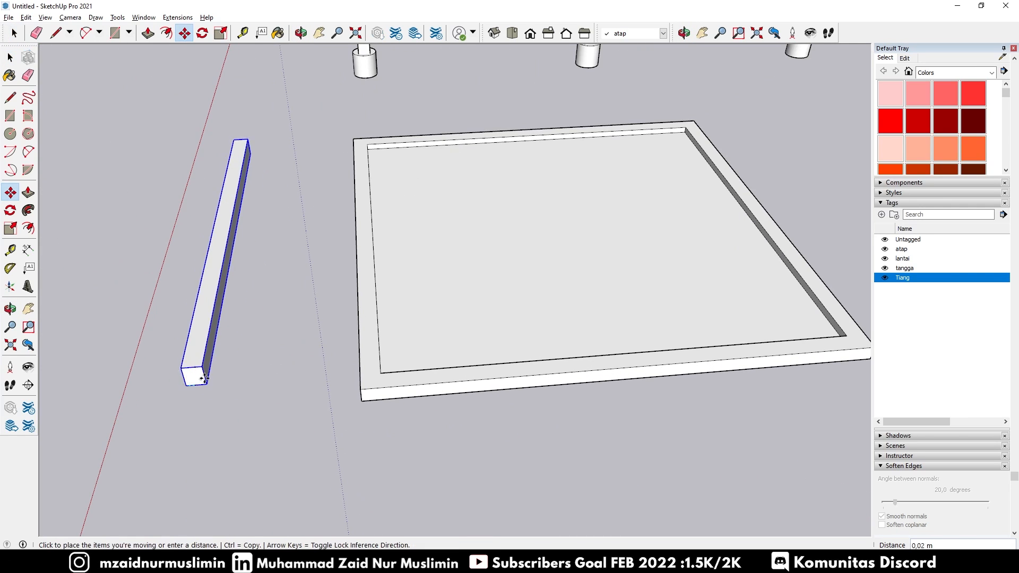
pyautogui.click(188, 385)
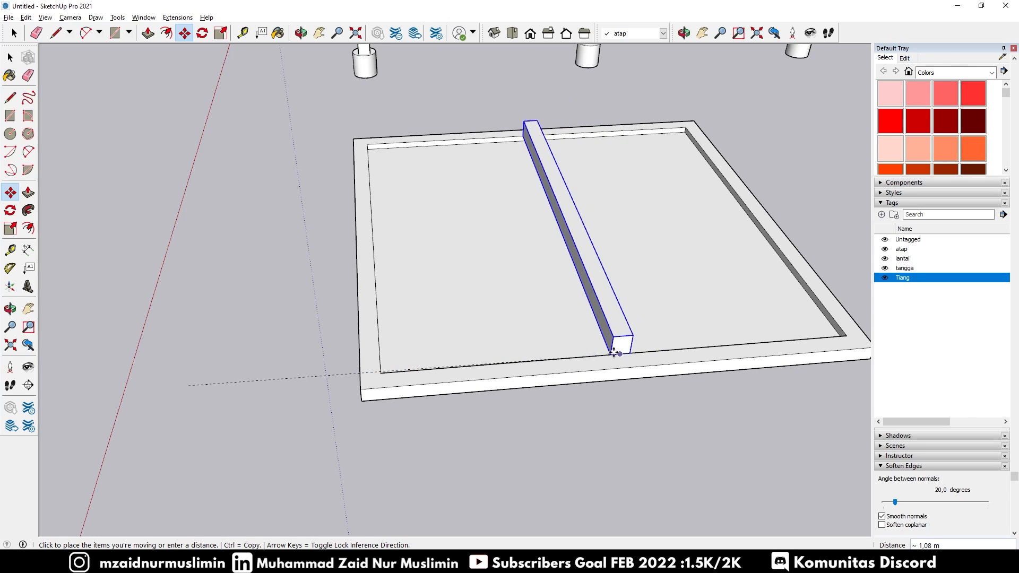
pyautogui.click(618, 352)
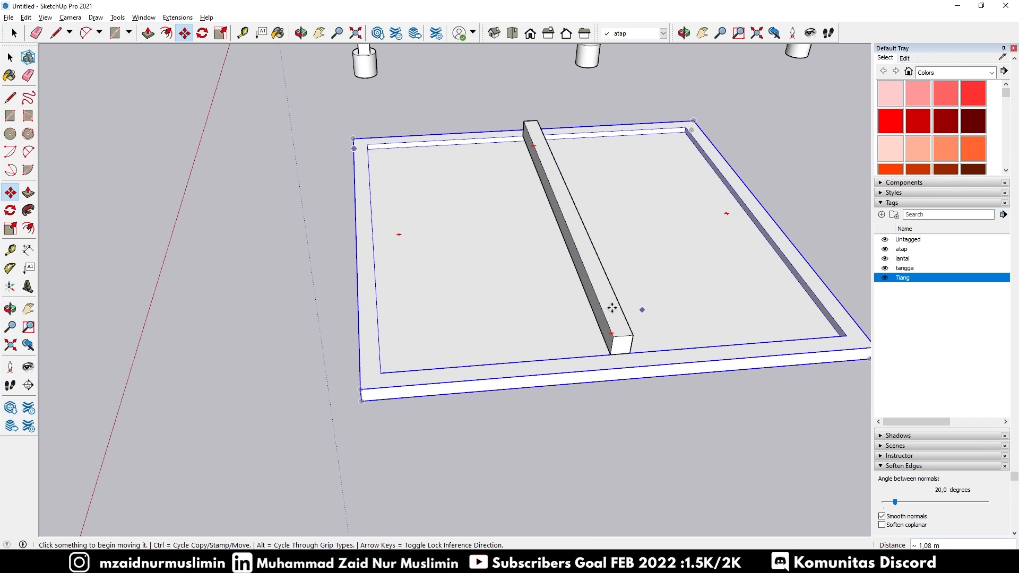
# Lower the beam 0.02 m so that its bottom corner sits on the recessed panel surface inside the frame
pyautogui.moveTo(612, 308); pyautogui.dragTo(791, 259, button='middle')
pyautogui.scroll(1, 475, 90)
pyautogui.moveTo(476, 91); pyautogui.dragTo(448, 89, button='middle')
pyautogui.scroll(2, 448, 90)
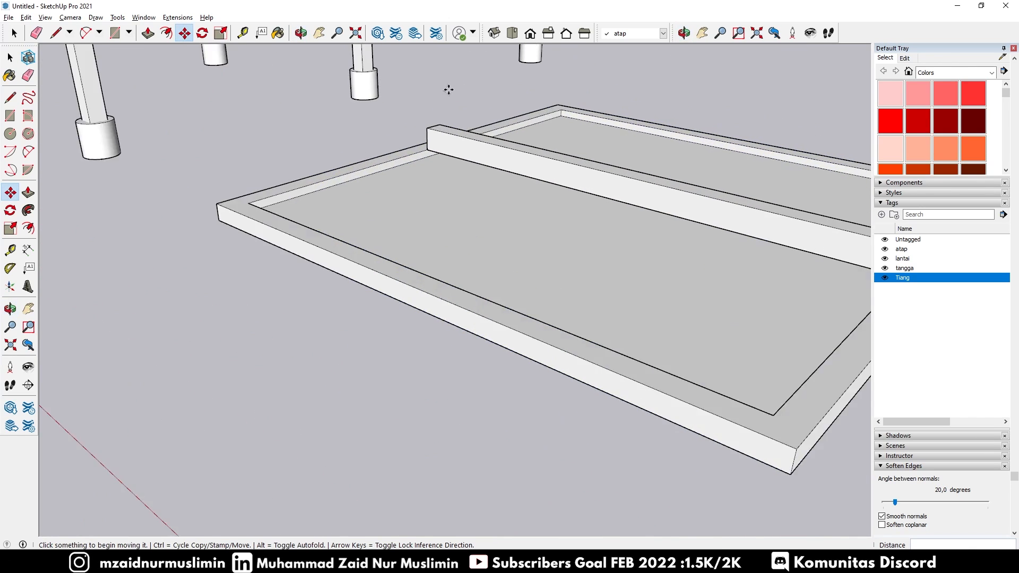
pyautogui.scroll(1, 449, 90)
pyautogui.scroll(2, 439, 107)
pyautogui.scroll(2, 404, 223)
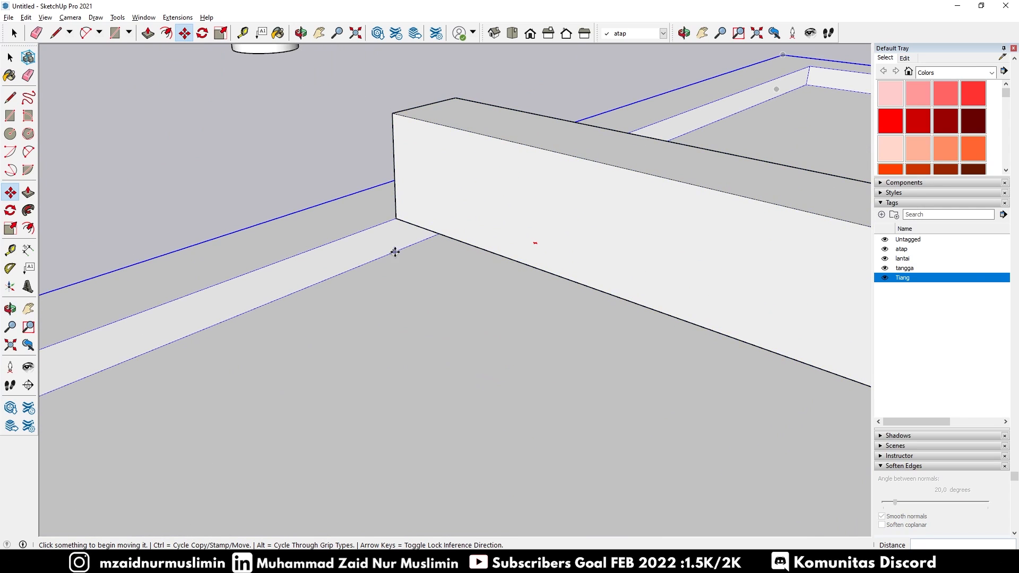
pyautogui.press('space')
pyautogui.click(441, 192)
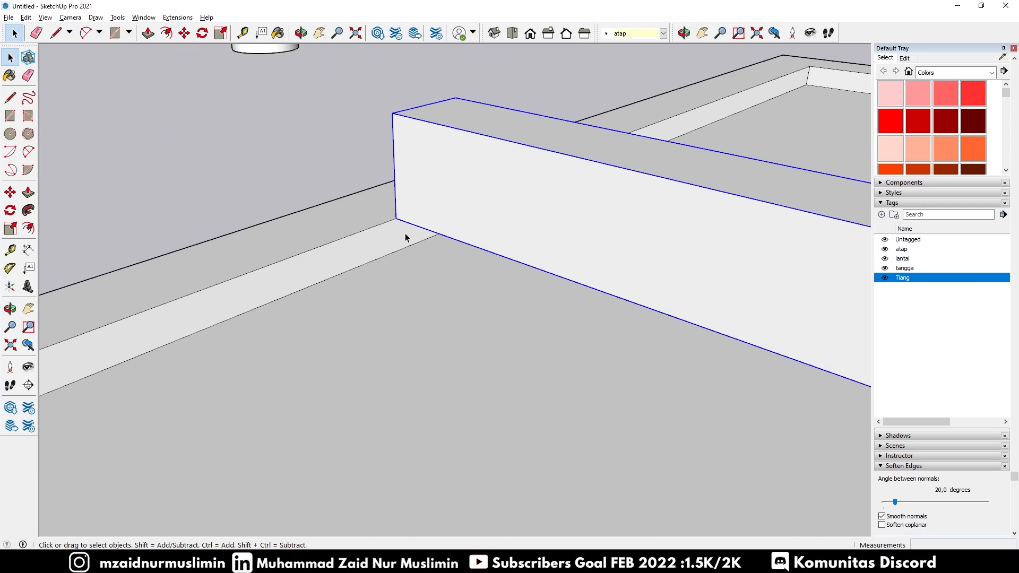
pyautogui.press('m')
pyautogui.moveTo(399, 222); pyautogui.dragTo(397, 253)
pyautogui.scroll(-3, 318, 154)
pyautogui.scroll(2, 358, 176)
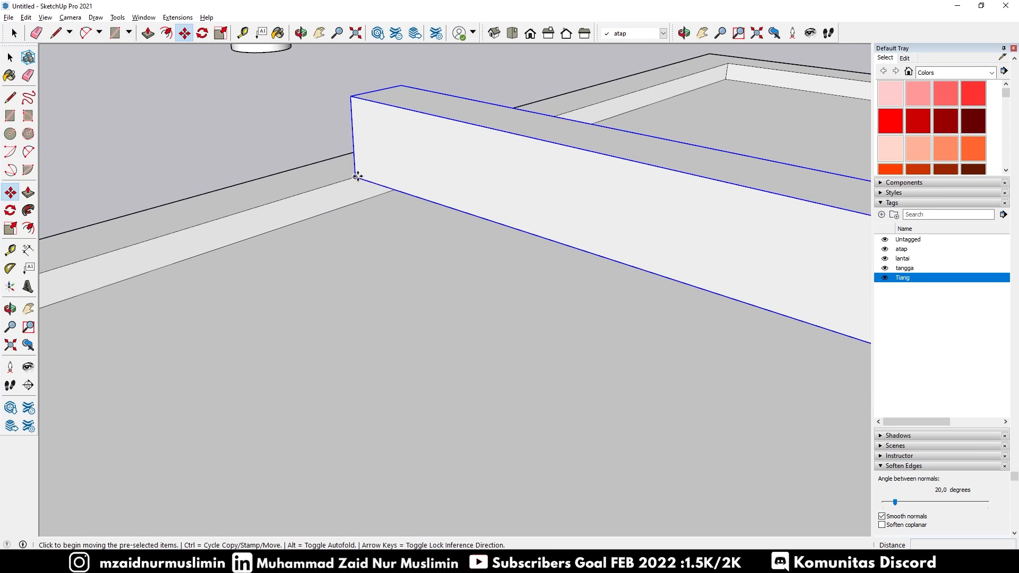
pyautogui.moveTo(356, 176); pyautogui.dragTo(357, 202)
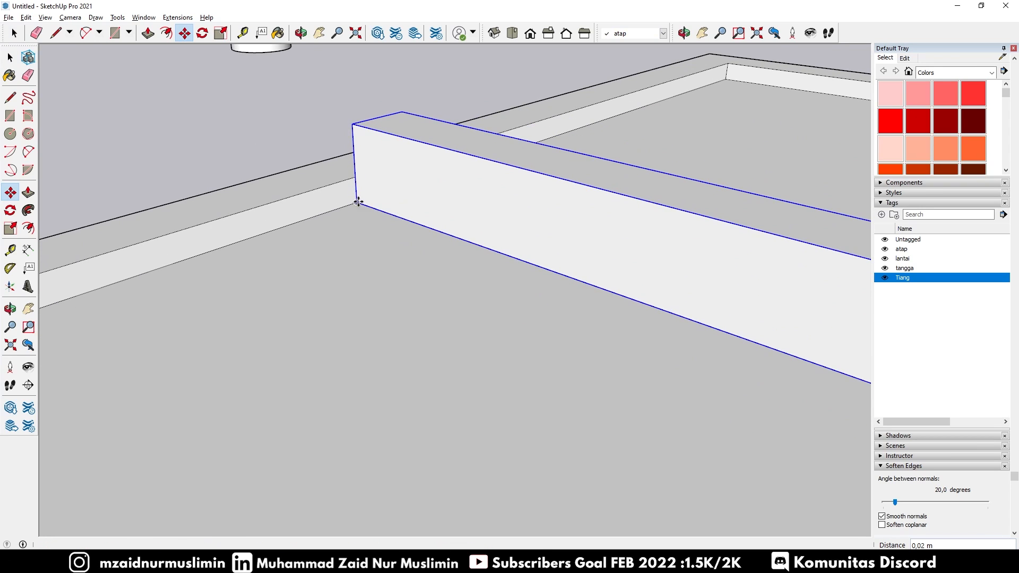
pyautogui.scroll(-4, 406, 114)
pyautogui.press('Escape')
pyautogui.press('space')
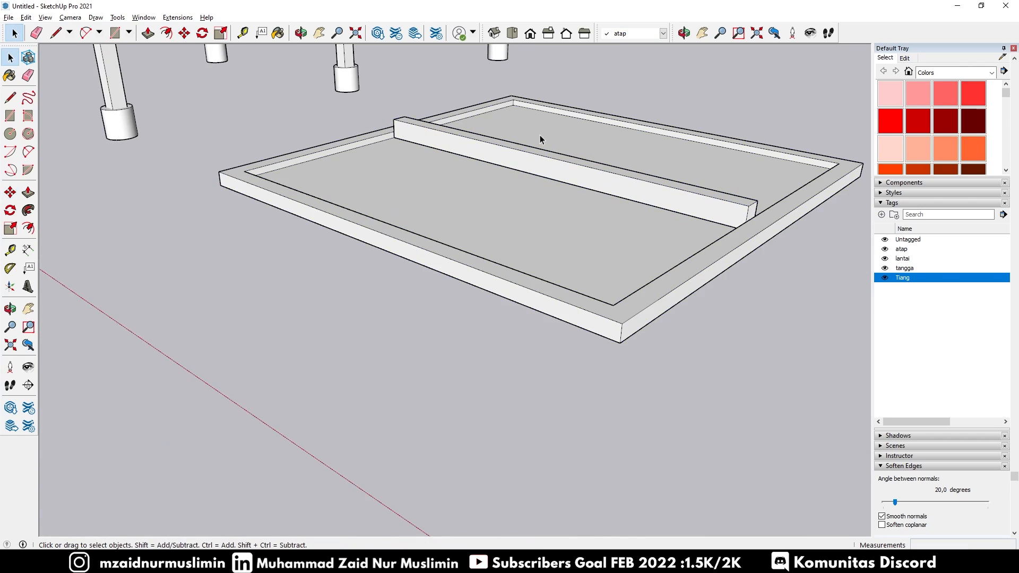
# Copy the middle beam 0.5 m along the green axis toward one side of the frame
pyautogui.moveTo(540, 135)
pyautogui.mouseDown(button='middle')
pyautogui.moveTo(312, 201)
pyautogui.moveTo(436, 187)
pyautogui.moveTo(453, 166)
pyautogui.moveTo(474, 224)
pyautogui.mouseUp(button='middle')
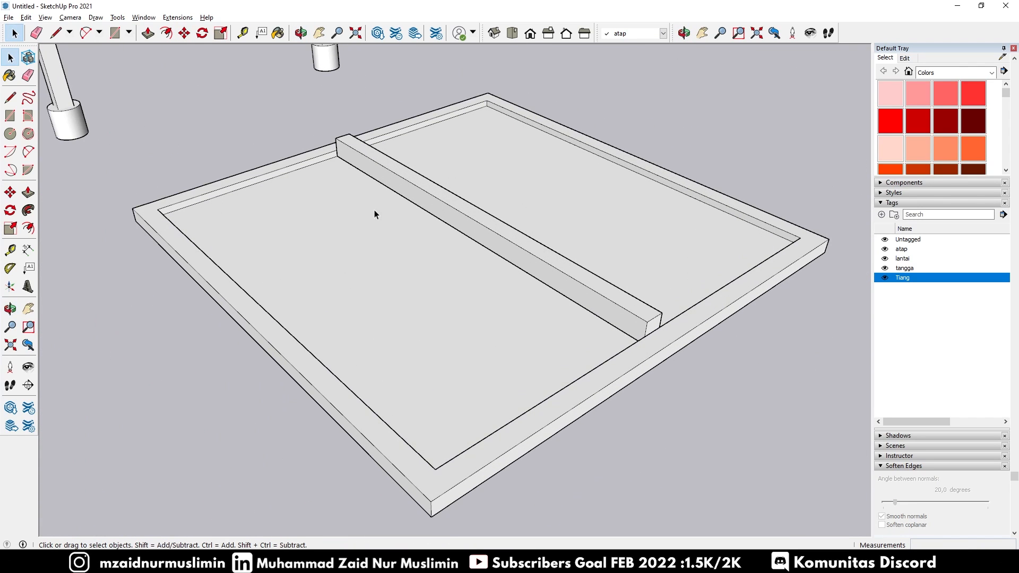
pyautogui.moveTo(374, 210); pyautogui.dragTo(630, 221, button='middle')
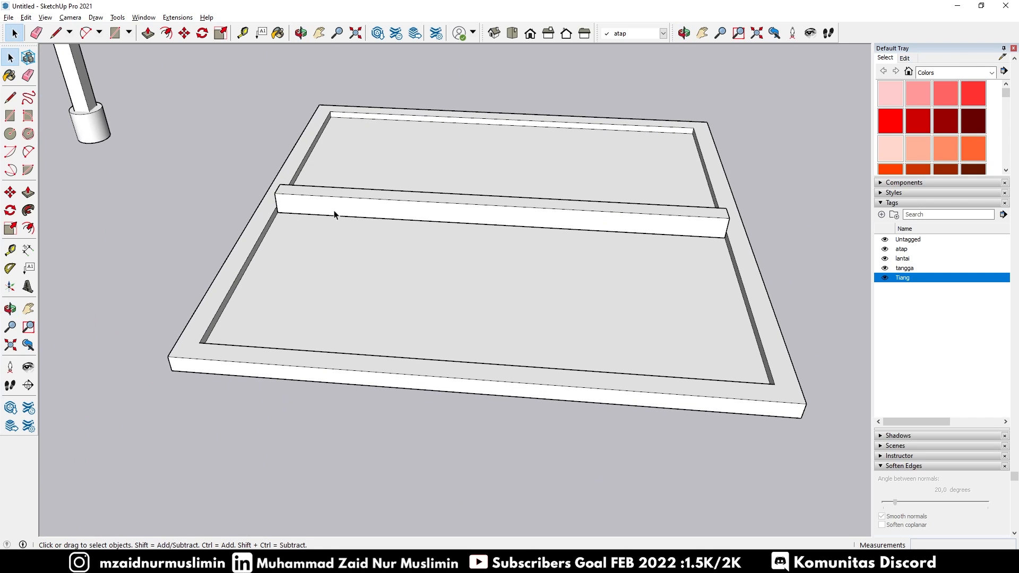
pyautogui.moveTo(724, 225)
pyautogui.mouseDown(button='middle')
pyautogui.moveTo(216, 289)
pyautogui.moveTo(421, 241)
pyautogui.moveTo(424, 250)
pyautogui.mouseUp(button='middle')
pyautogui.click(476, 337)
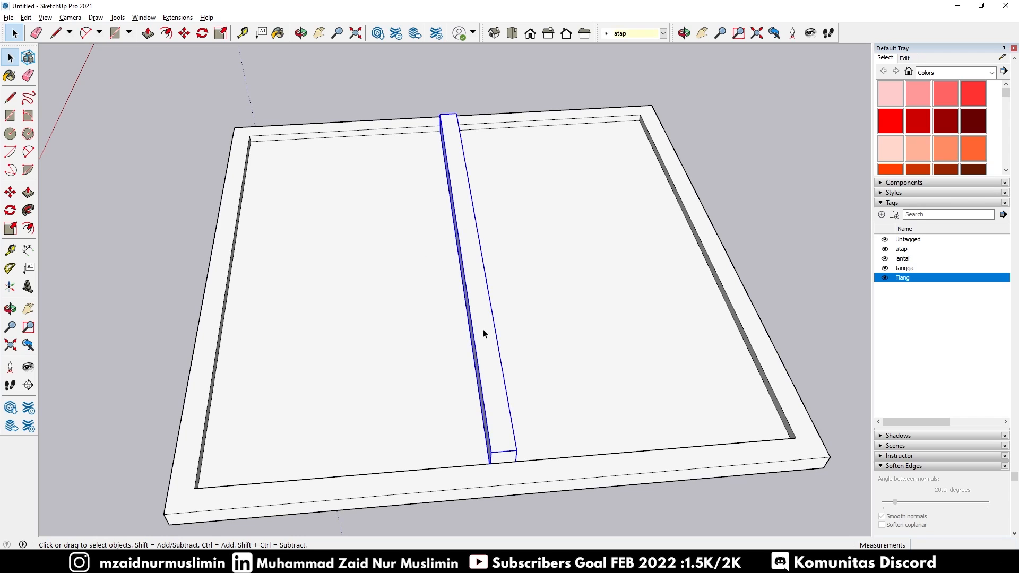
pyautogui.press('m')
pyautogui.click(497, 372)
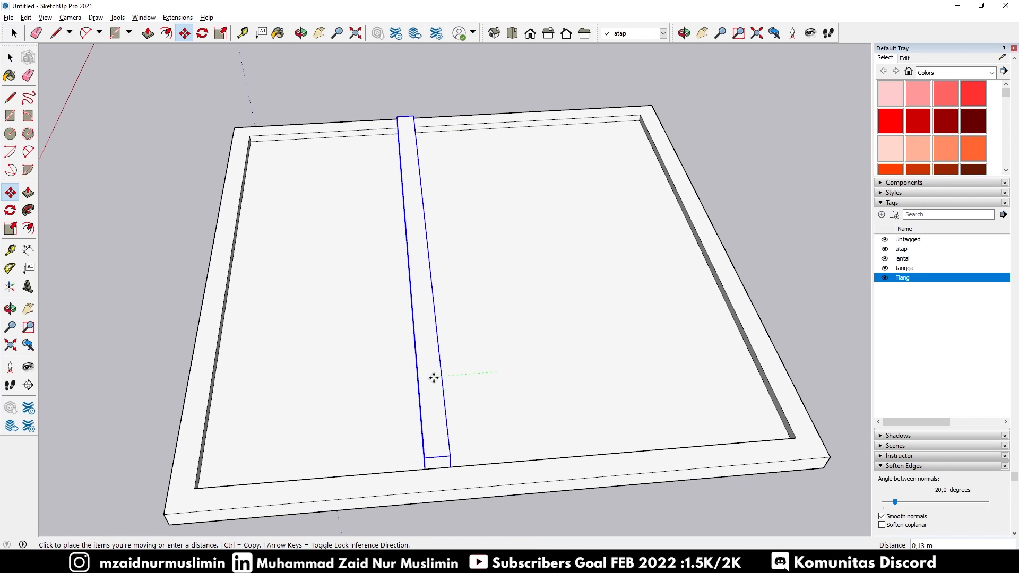
pyautogui.press('ctrl')
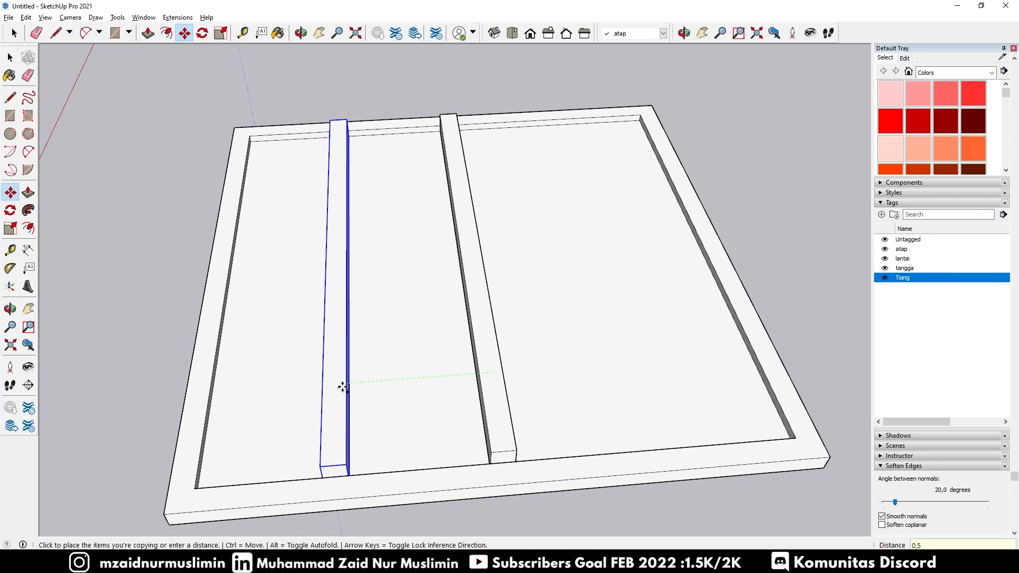
pyautogui.press('Return')
pyautogui.press('space')
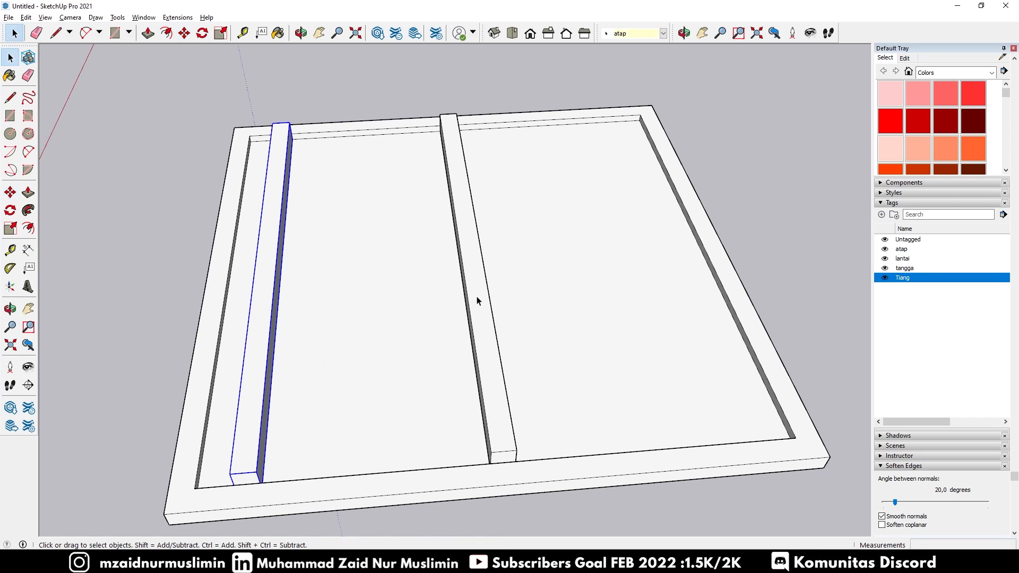
# Move the original middle beam 0.5 m along the green axis toward the frame's opposite side from the copy
pyautogui.click(478, 301)
pyautogui.press('m')
pyautogui.click(479, 299)
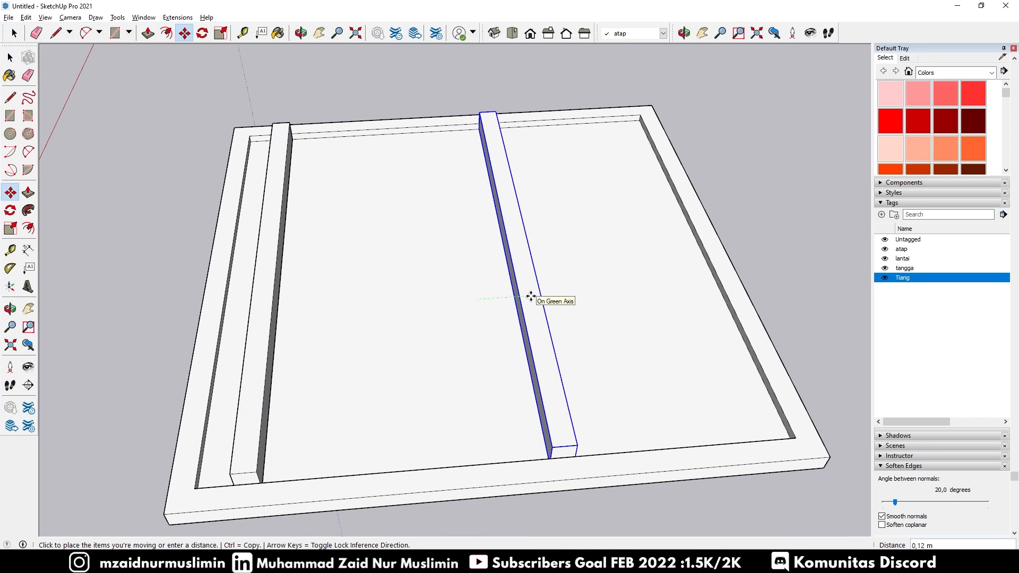
pyautogui.write('0,5')
pyautogui.press('Return')
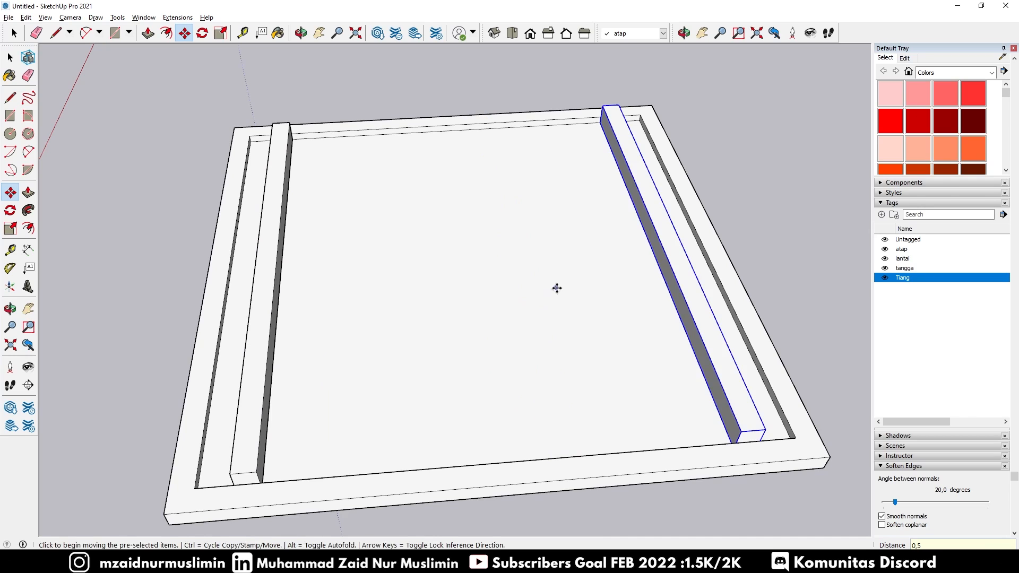
pyautogui.moveTo(484, 284); pyautogui.dragTo(535, 221, button='middle')
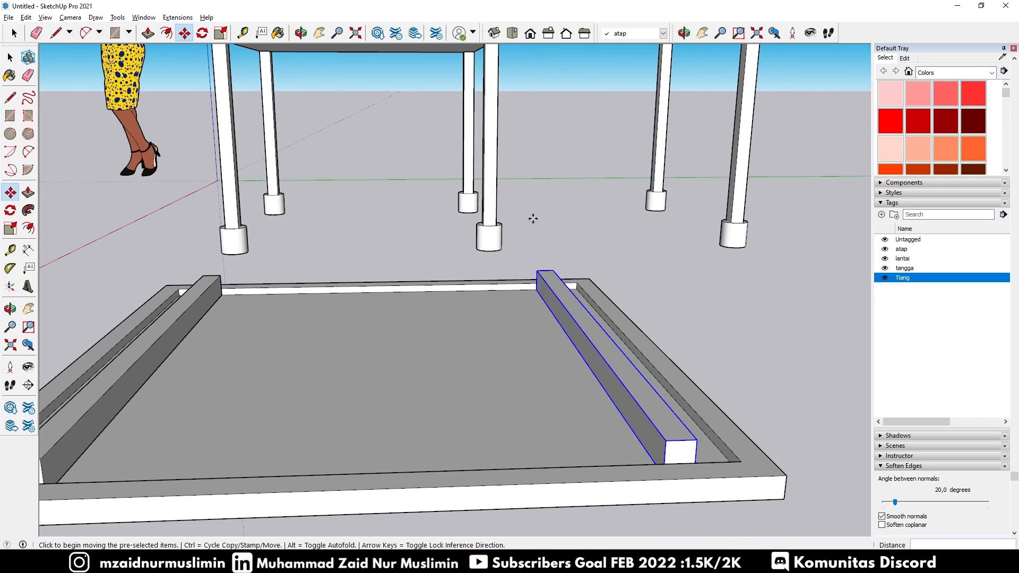
pyautogui.scroll(-4, 492, 234)
pyautogui.press('space')
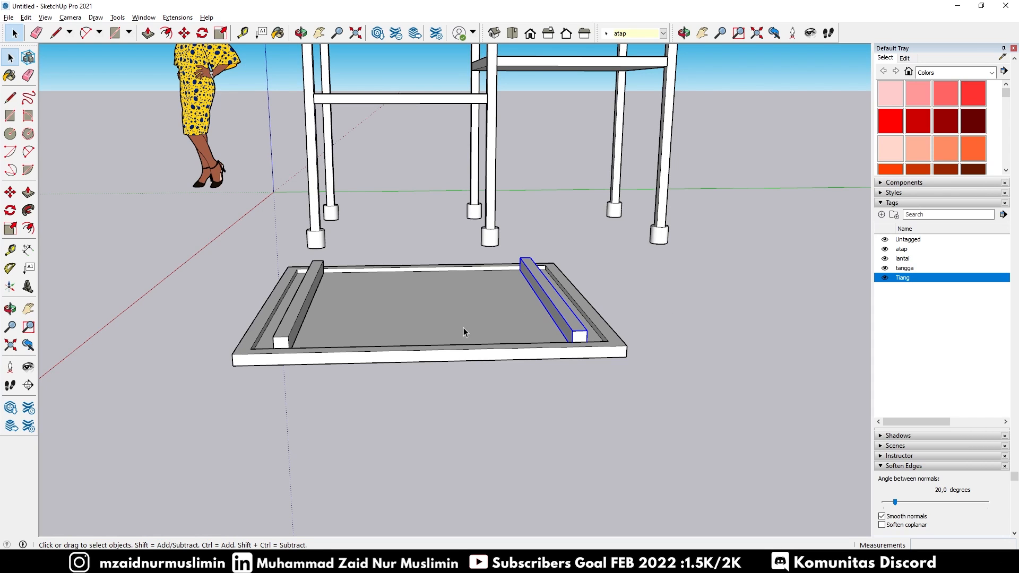
# Select the framed panel with both beams and combine them into one group
pyautogui.moveTo(464, 332); pyautogui.dragTo(720, 329, button='middle')
pyautogui.scroll(3, 719, 329)
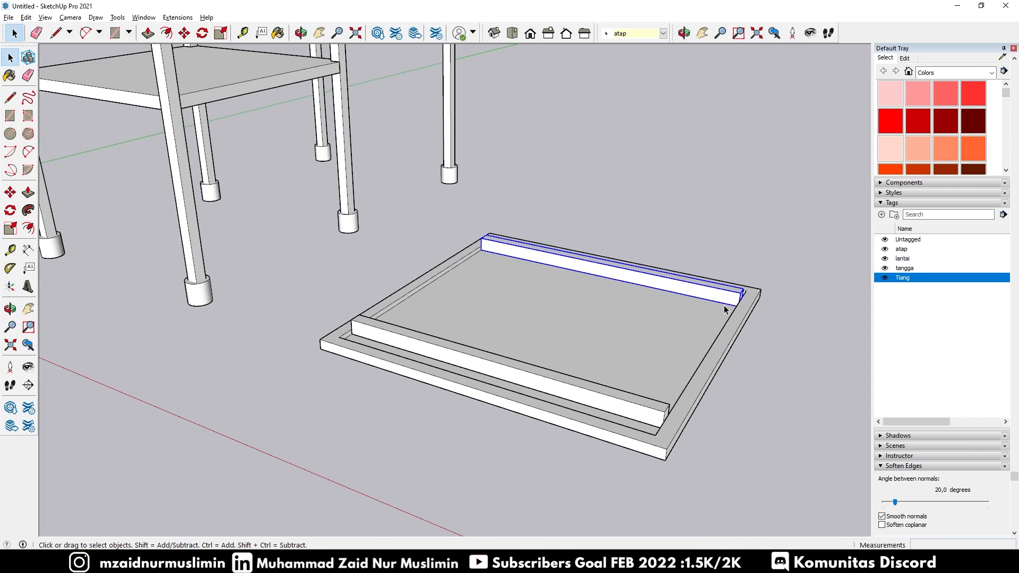
pyautogui.click(677, 352)
pyautogui.scroll(-4, 556, 311)
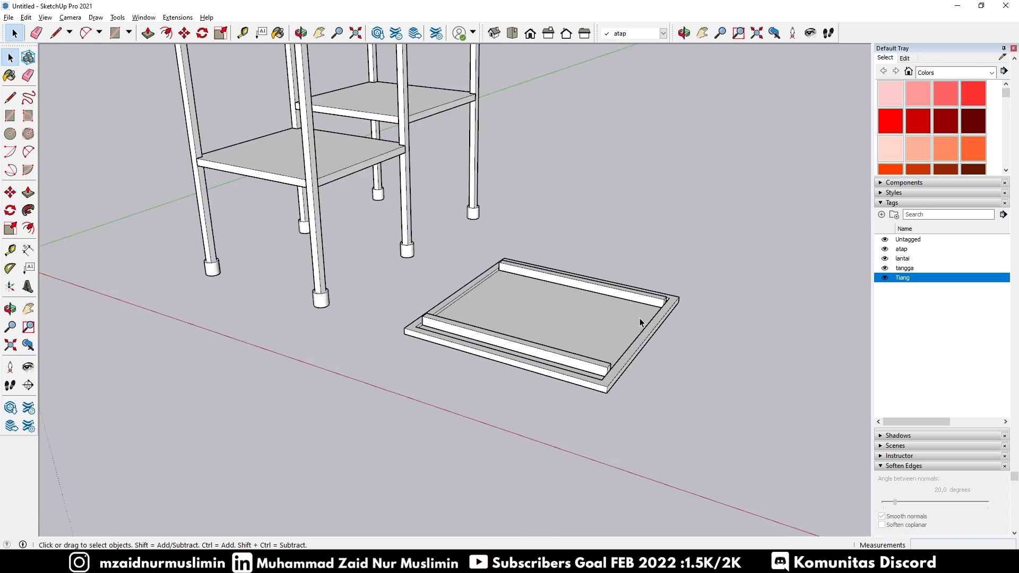
pyautogui.scroll(2, 649, 331)
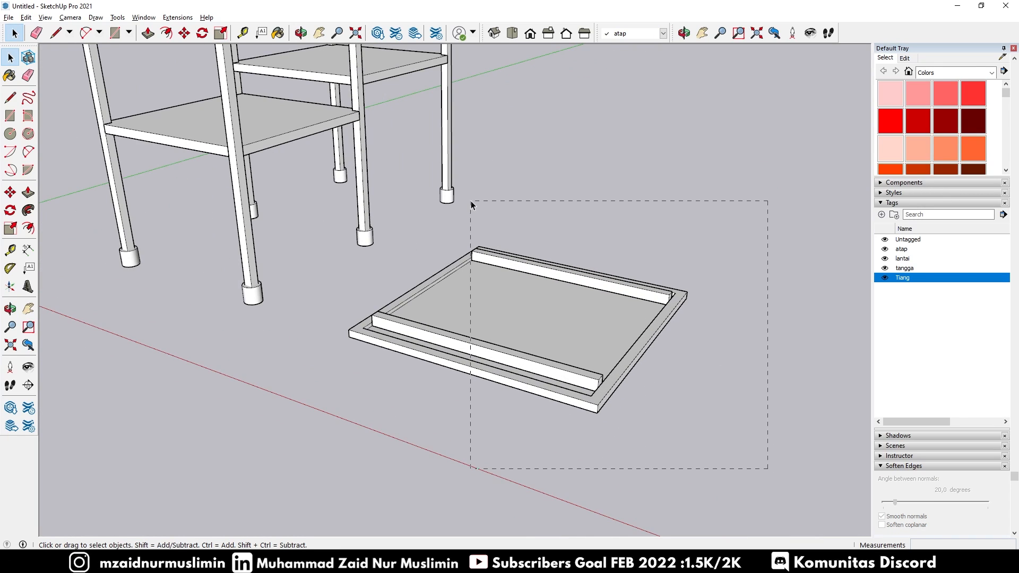
pyautogui.moveTo(471, 204); pyautogui.dragTo(473, 205)
pyautogui.rightClick(550, 270)
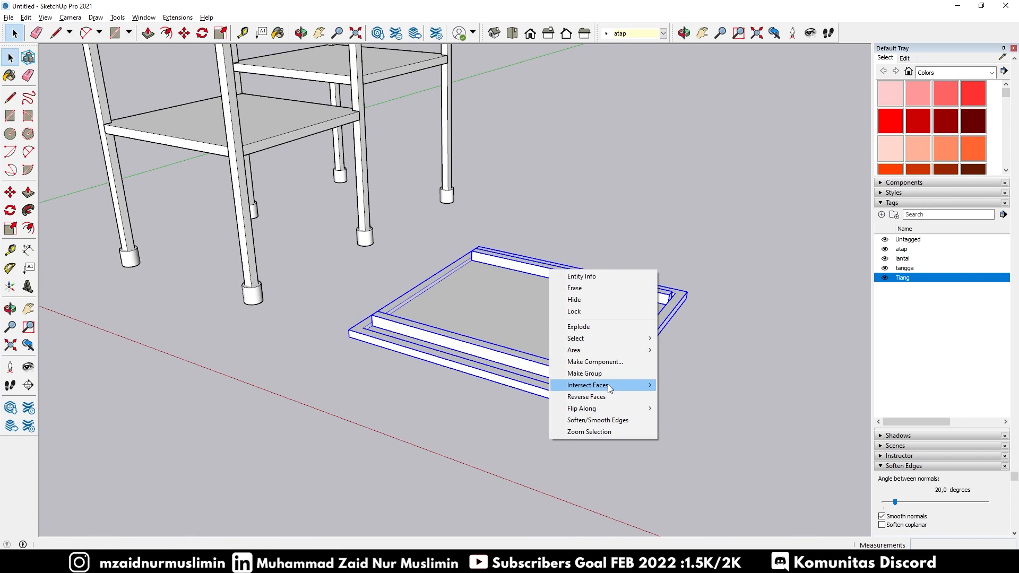
pyautogui.click(587, 374)
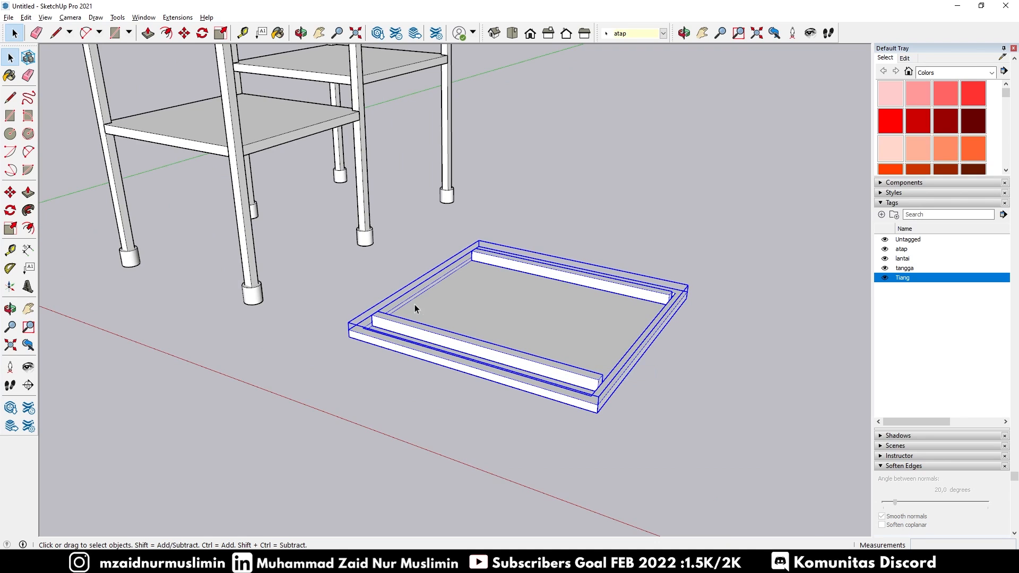
# Rotate the framed panel group 180 degrees around the green axis from its lower front corner so the beams face down
pyautogui.moveTo(415, 304); pyautogui.dragTo(437, 322, button='middle')
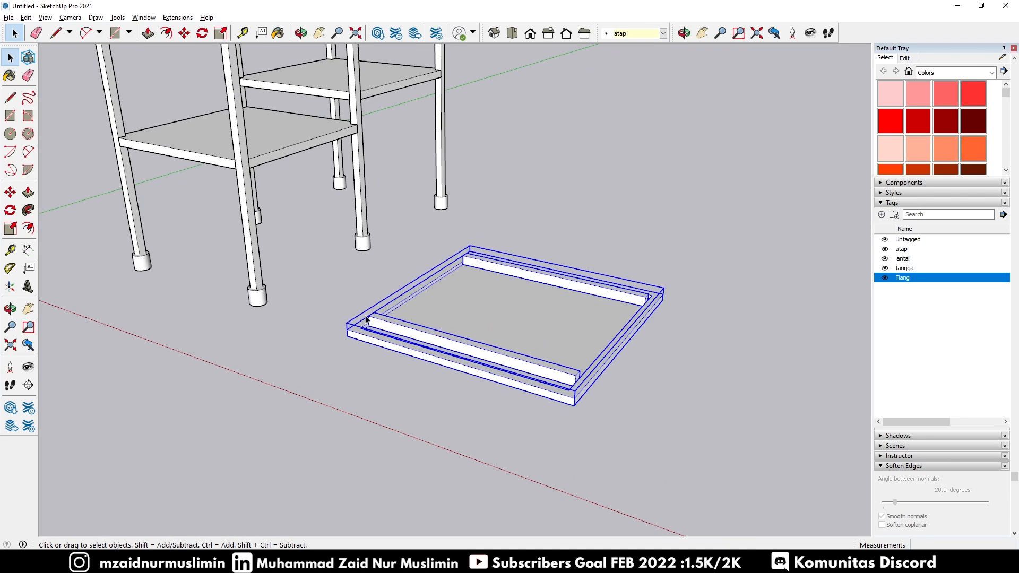
pyautogui.moveTo(366, 319); pyautogui.dragTo(572, 322, button='middle')
pyautogui.moveTo(460, 331); pyautogui.dragTo(537, 338, button='middle')
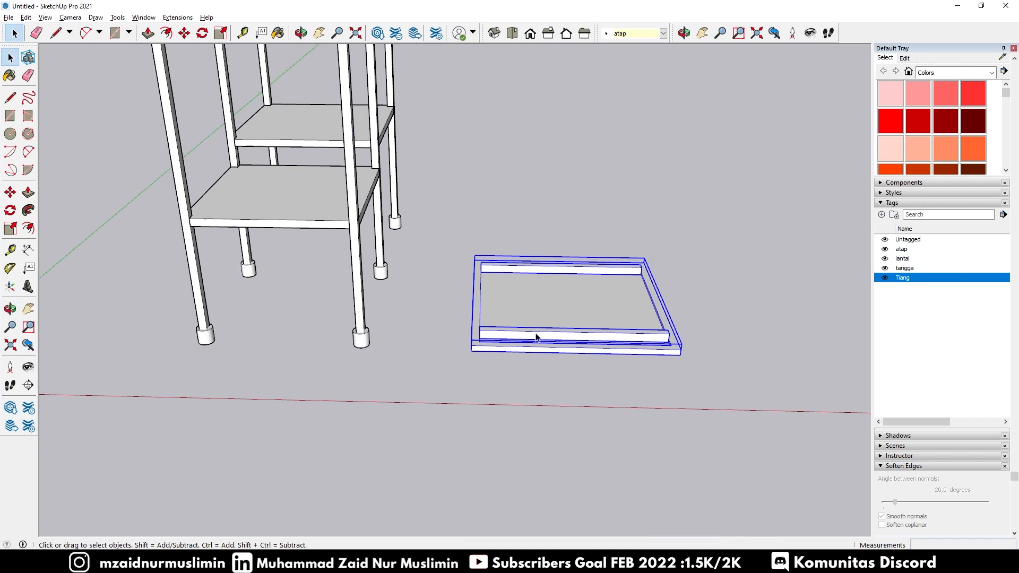
pyautogui.press('q')
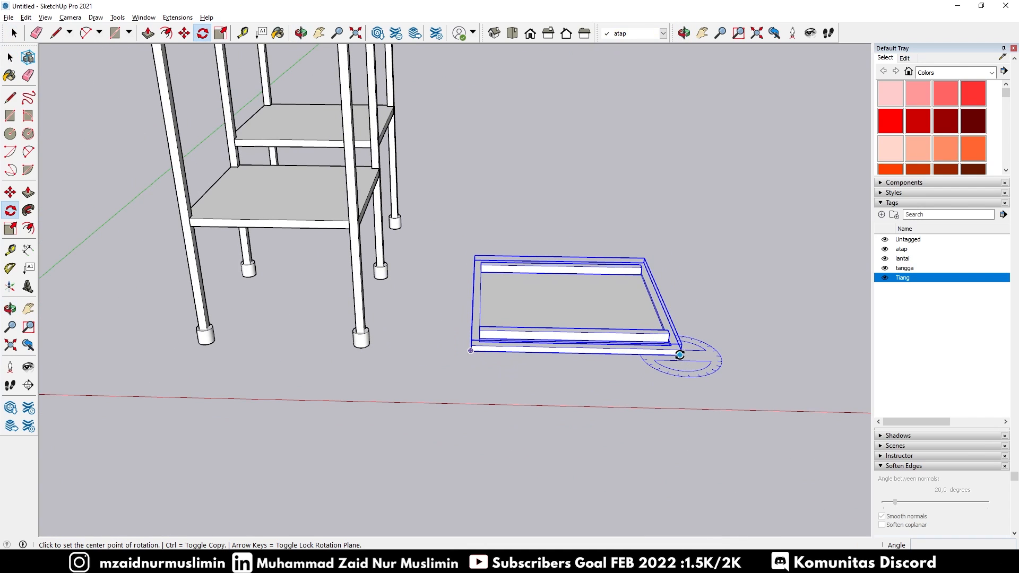
pyautogui.moveTo(682, 353); pyautogui.dragTo(598, 291, button='middle')
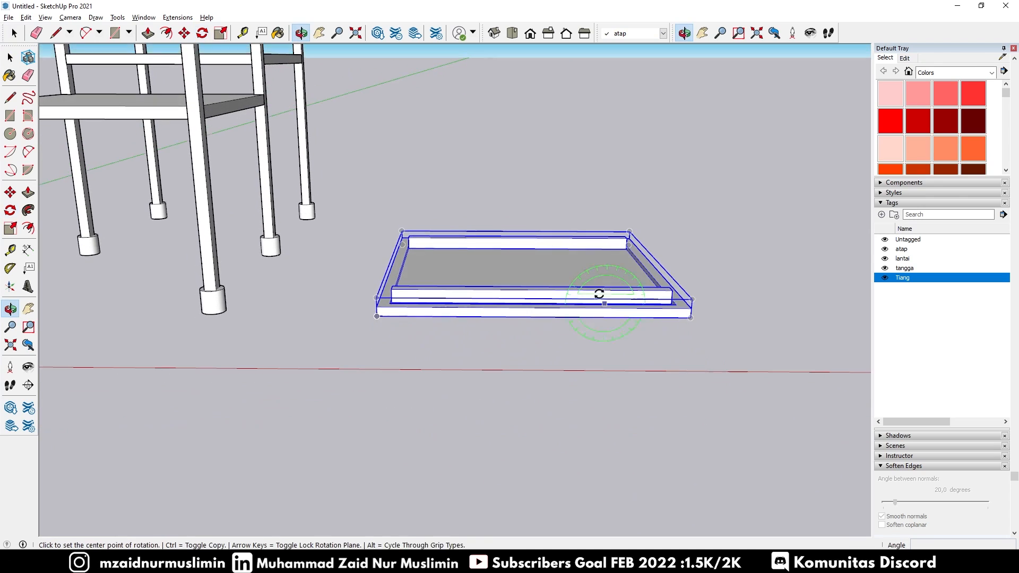
pyautogui.moveTo(349, 328); pyautogui.dragTo(426, 257, button='middle')
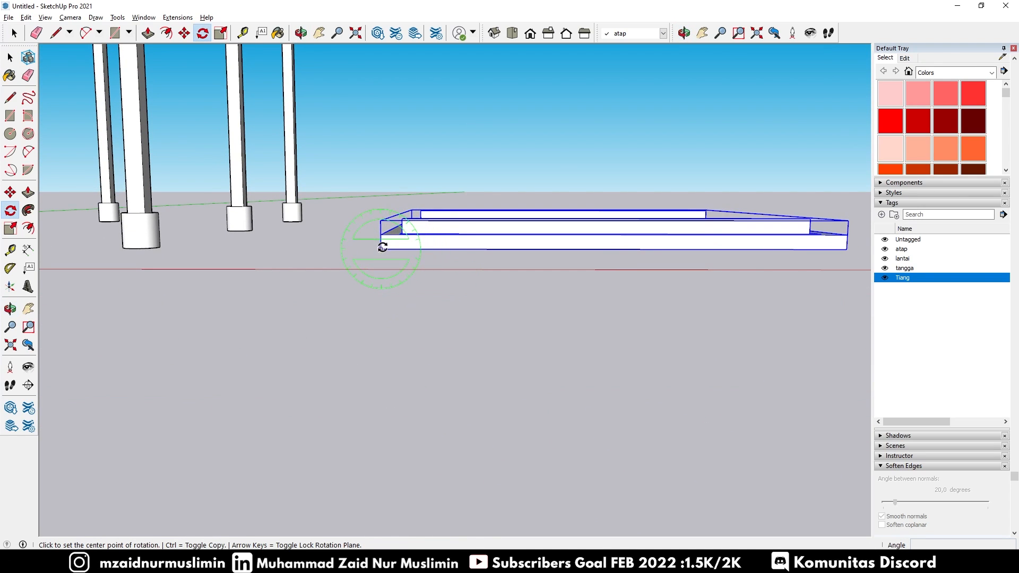
pyautogui.click(382, 248)
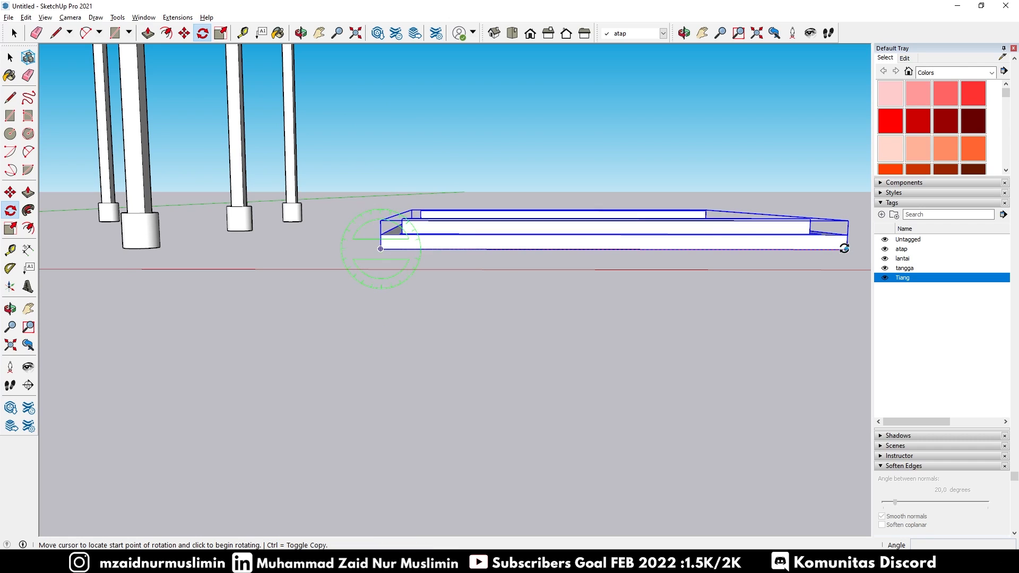
pyautogui.click(846, 248)
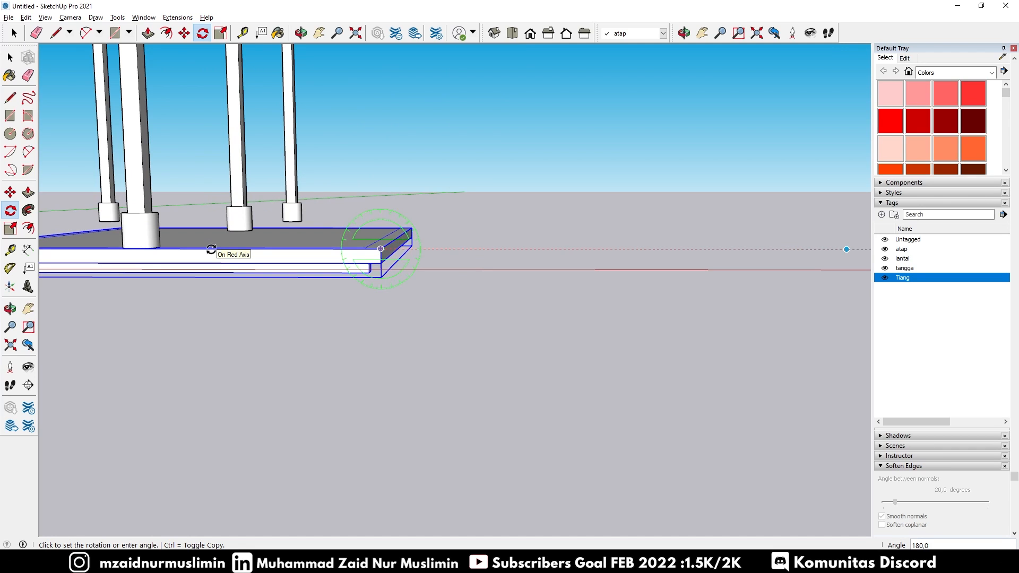
pyautogui.click(211, 249)
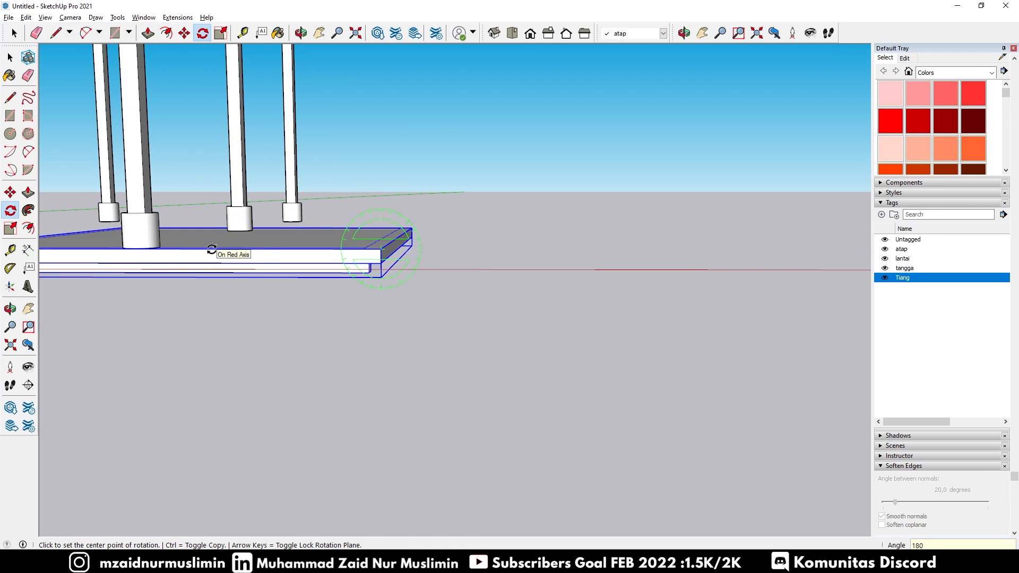
# Move the flipped panel group sideways until it lies clear of the posts, and deselect it
pyautogui.moveTo(211, 250); pyautogui.dragTo(207, 359, button='middle')
pyautogui.moveTo(610, 226); pyautogui.dragTo(587, 244, button='middle')
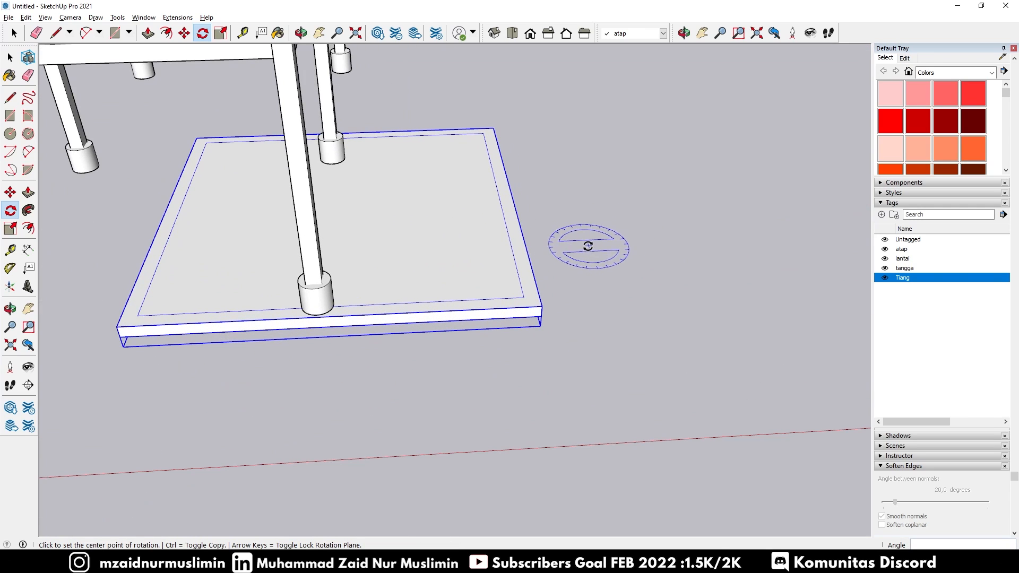
pyautogui.press('m')
pyautogui.click(414, 250)
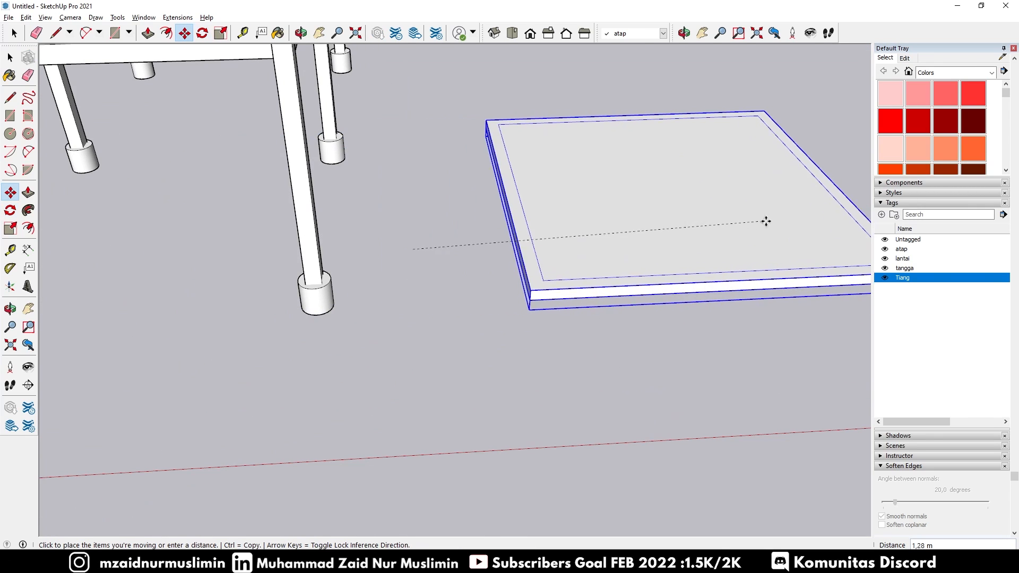
pyautogui.click(714, 232)
pyautogui.scroll(-1, 375, 167)
pyautogui.press('space')
pyautogui.click(746, 160)
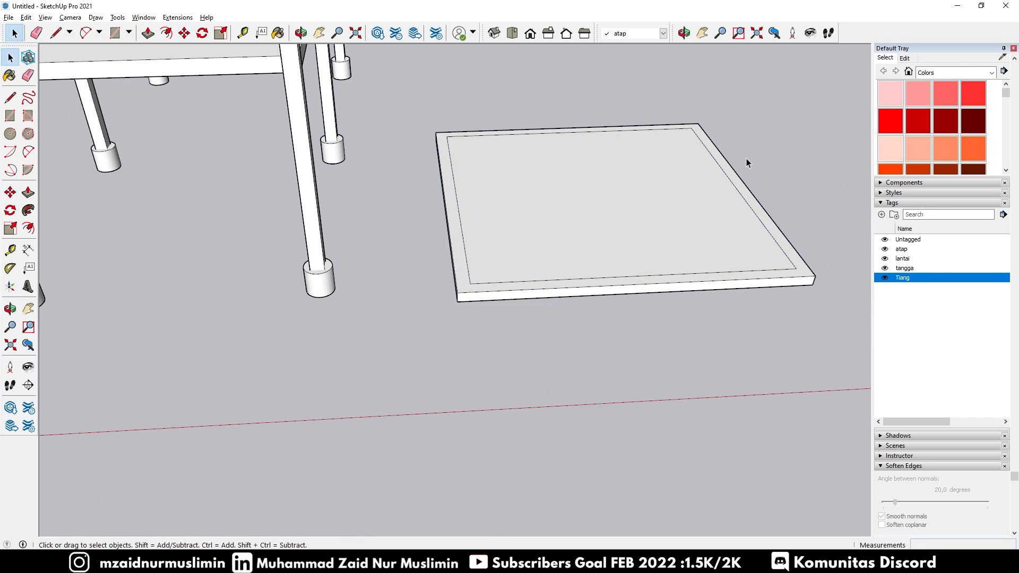
# Open the panel group for editing and erase two adjoining edges of the inner square outline on its top face
pyautogui.moveTo(747, 159); pyautogui.dragTo(585, 206, button='middle')
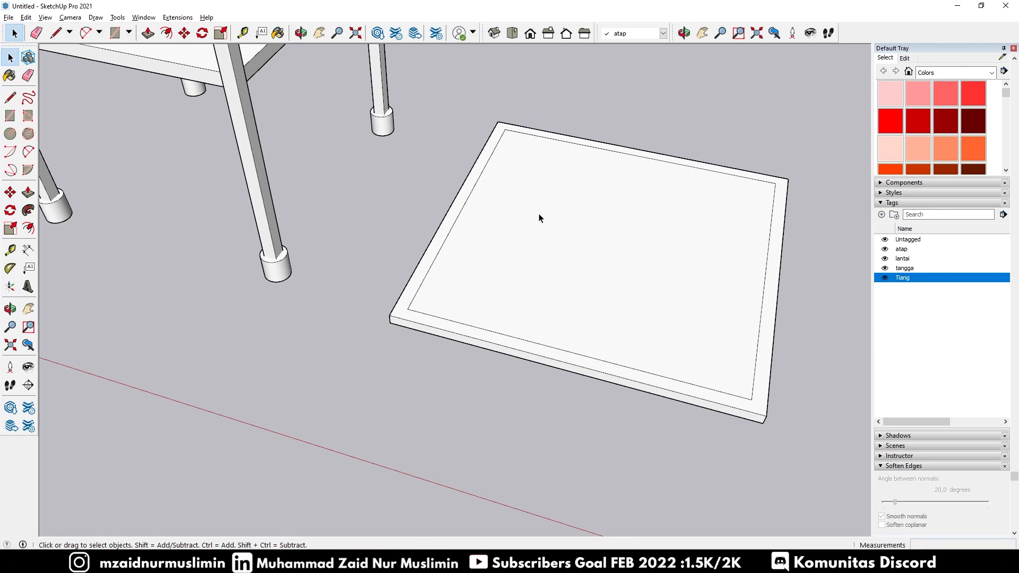
pyautogui.doubleClick(582, 217)
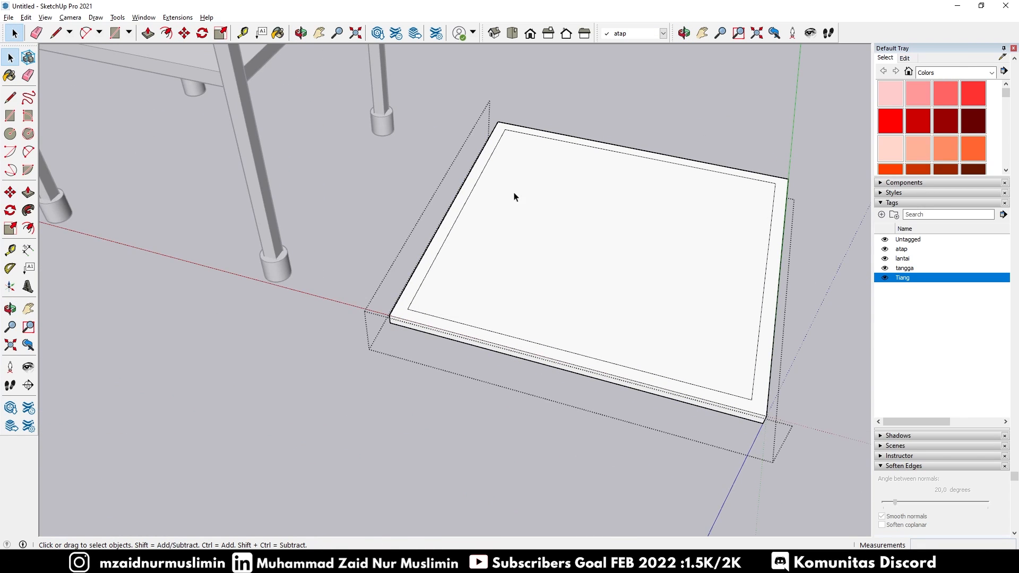
pyautogui.scroll(1, 507, 134)
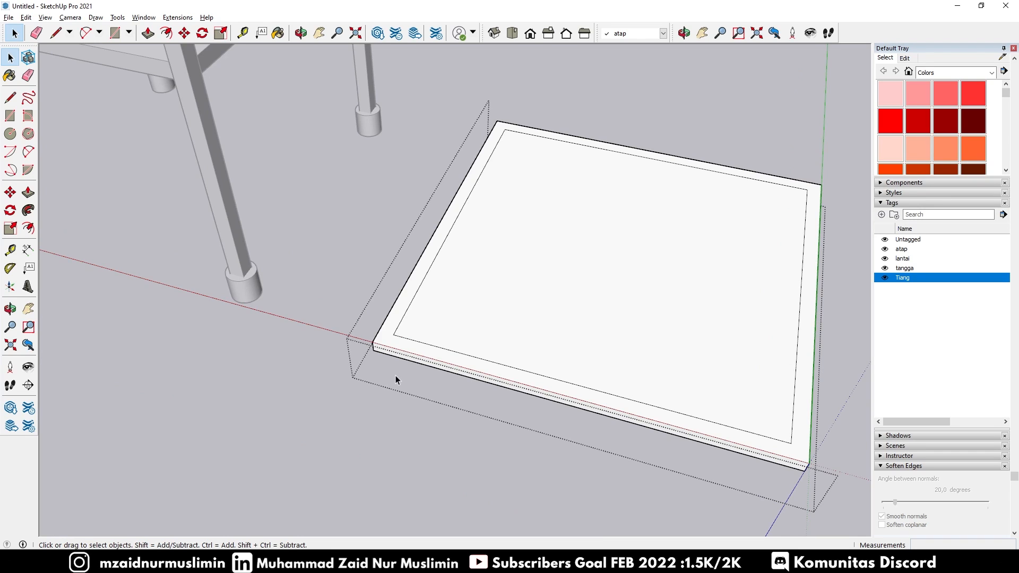
pyautogui.scroll(1, 436, 272)
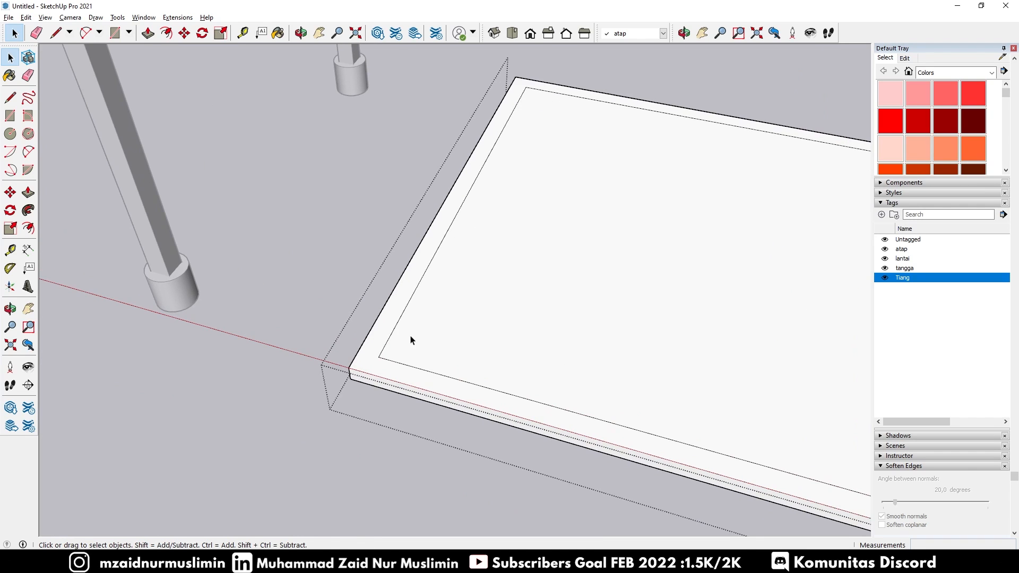
pyautogui.press('e')
pyautogui.click(404, 343)
pyautogui.hotkey('ctrl', 'z')
pyautogui.moveTo(423, 312); pyautogui.dragTo(419, 283, button='middle')
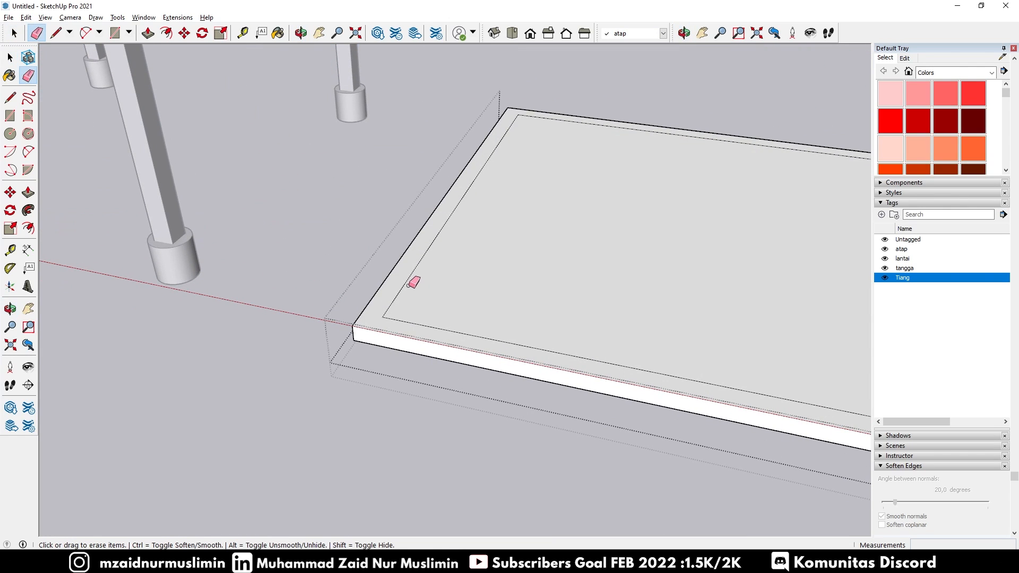
pyautogui.click(404, 286)
pyautogui.click(398, 319)
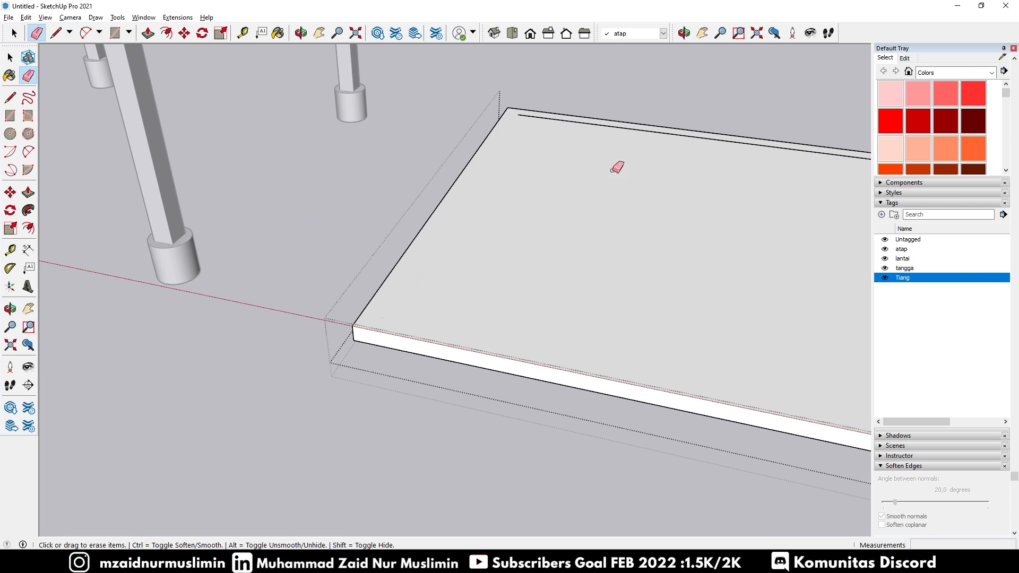
# Erase the remaining two edges of the inner outline on the panel's top face and leave the group
pyautogui.click(615, 128)
pyautogui.scroll(-3, 564, 113)
pyautogui.scroll(2, 813, 178)
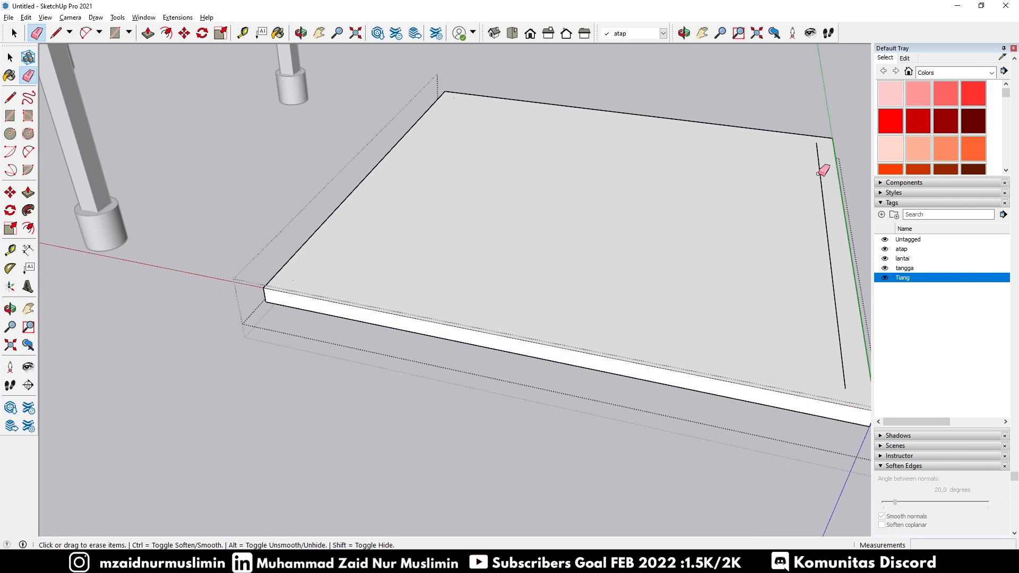
pyautogui.click(819, 171)
pyautogui.scroll(-3, 489, 193)
pyautogui.moveTo(489, 193)
pyautogui.mouseDown(button='middle')
pyautogui.moveTo(523, 101)
pyautogui.moveTo(494, 172)
pyautogui.moveTo(480, 109)
pyautogui.moveTo(432, 177)
pyautogui.moveTo(422, 109)
pyautogui.moveTo(378, 196)
pyautogui.moveTo(505, 128)
pyautogui.moveTo(448, 273)
pyautogui.mouseUp(button='middle')
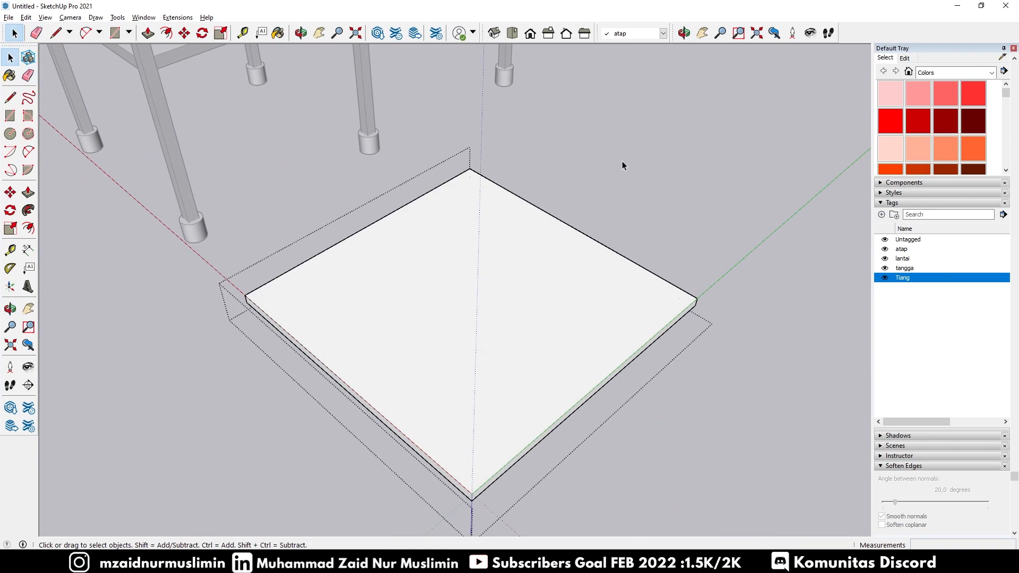
pyautogui.moveTo(207, 316); pyautogui.dragTo(306, 264, button='middle')
pyautogui.moveTo(306, 264); pyautogui.dragTo(463, 228)
pyautogui.press('space')
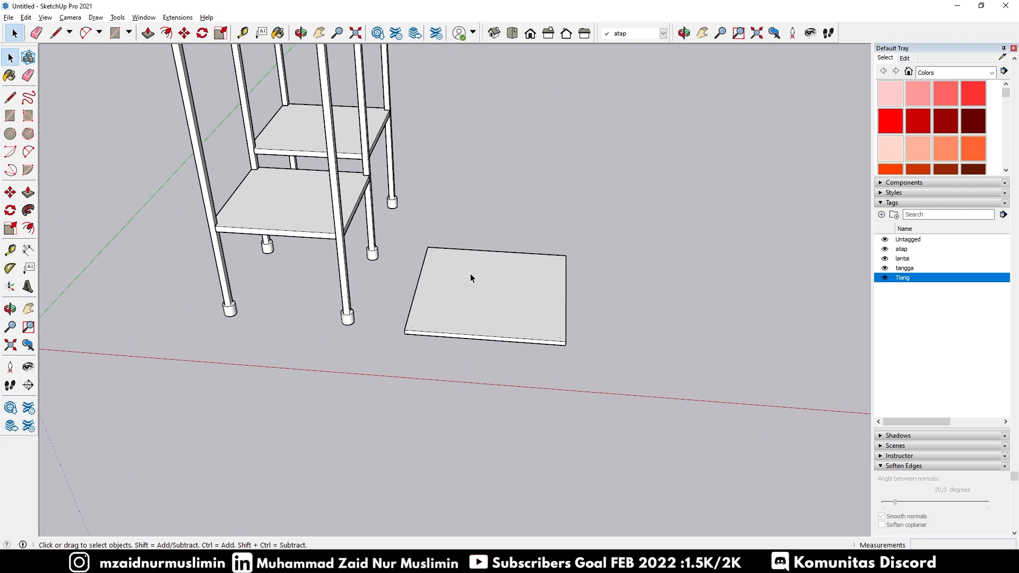
# Move the panel group up onto the structure so that its near beam's underside rests on top of a front corner post
pyautogui.click(479, 307)
pyautogui.scroll(1, 475, 307)
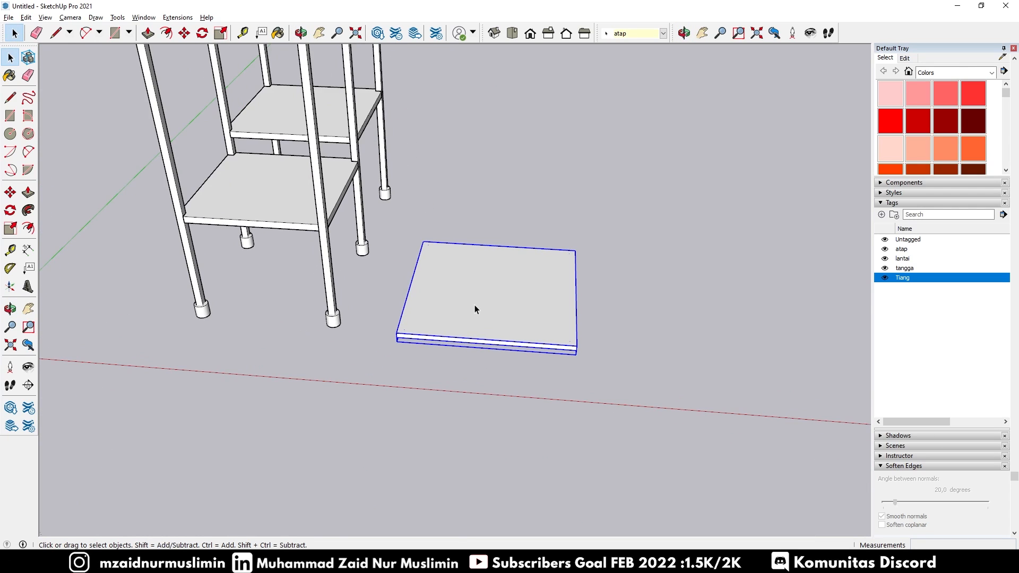
pyautogui.moveTo(412, 412); pyautogui.dragTo(490, 259, button='middle')
pyautogui.press('m')
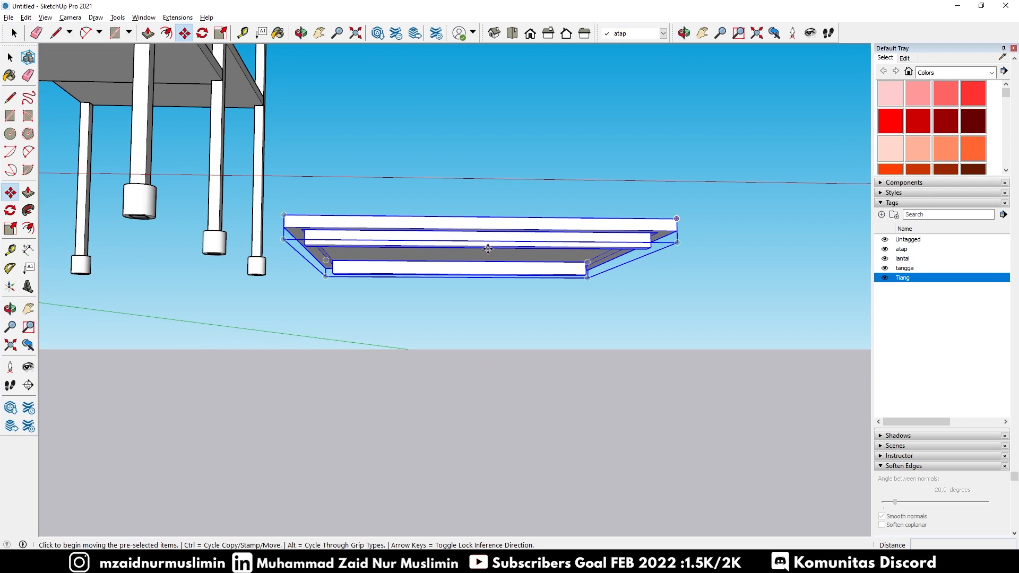
pyautogui.click(482, 247)
pyautogui.scroll(-6, 553, 357)
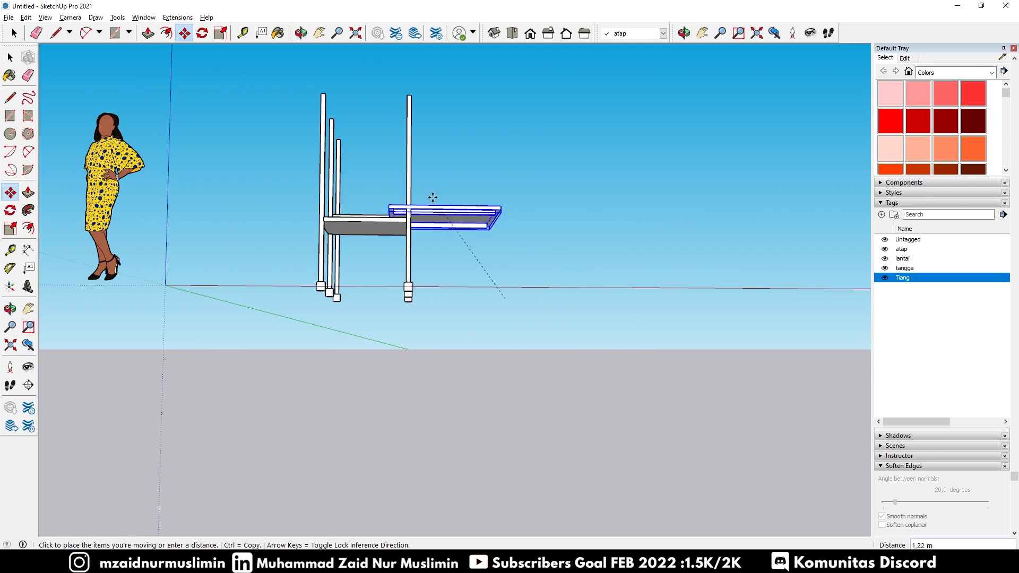
pyautogui.moveTo(335, 84); pyautogui.dragTo(383, 254, button='middle')
pyautogui.scroll(4, 309, 98)
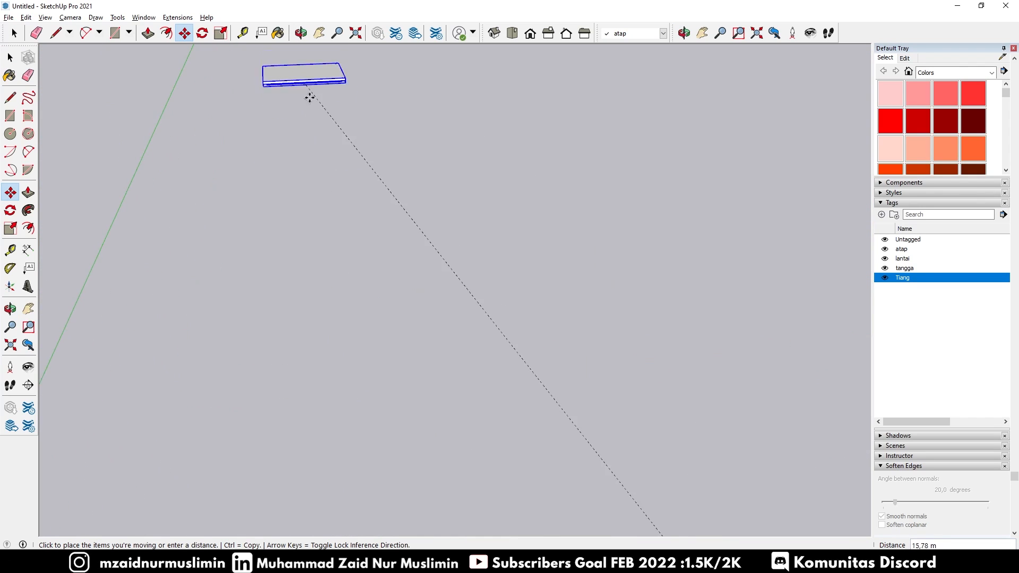
pyautogui.scroll(-2, 353, 250)
pyautogui.scroll(-3, 419, 425)
pyautogui.scroll(5, 398, 424)
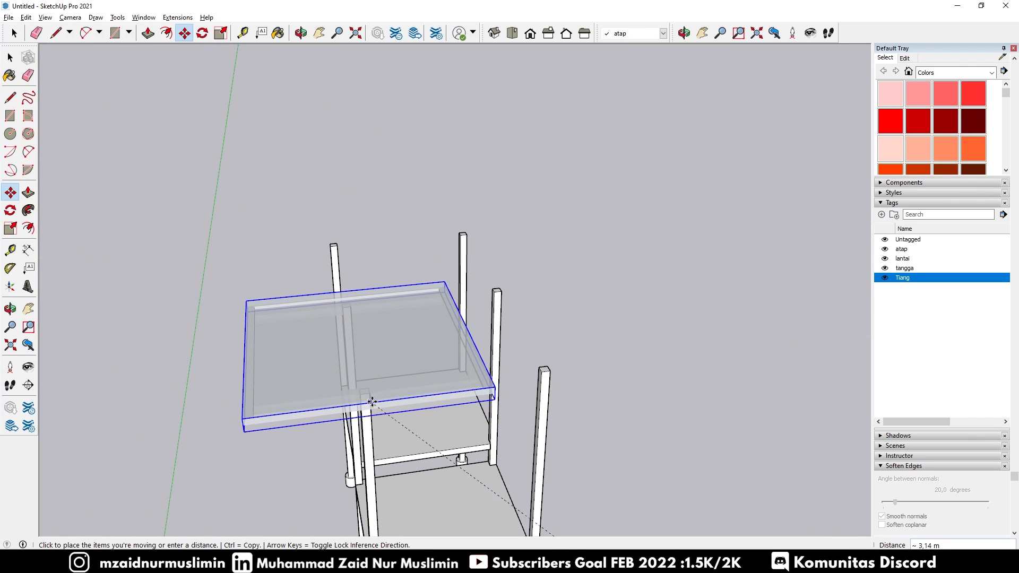
pyautogui.scroll(3, 370, 394)
pyautogui.moveTo(367, 401); pyautogui.dragTo(377, 239, button='middle')
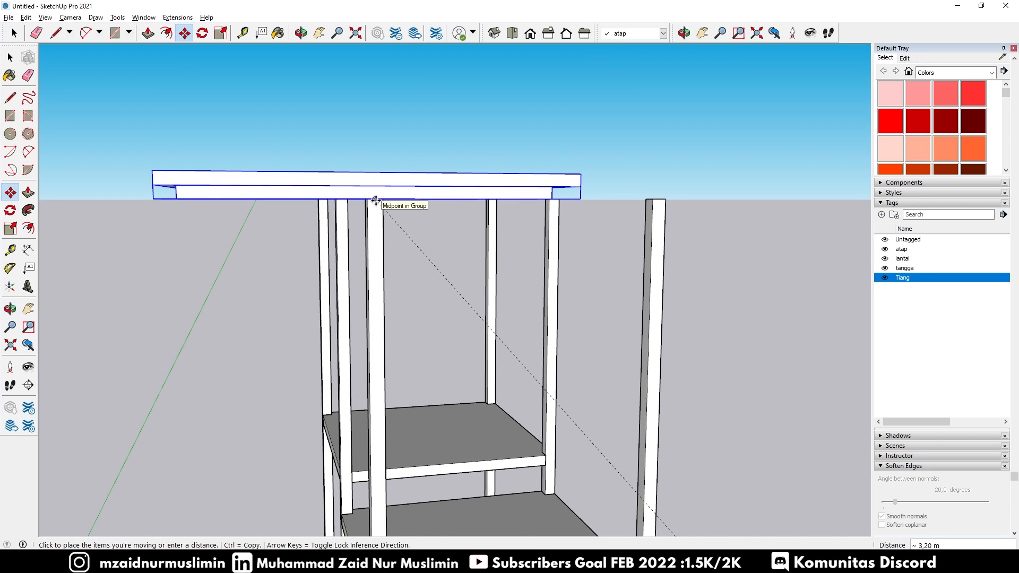
pyautogui.click(375, 201)
# Tilt the panel group 30 degrees around the green axis, pivoting at the top of the front corner post
pyautogui.moveTo(428, 255); pyautogui.dragTo(394, 240, button='middle')
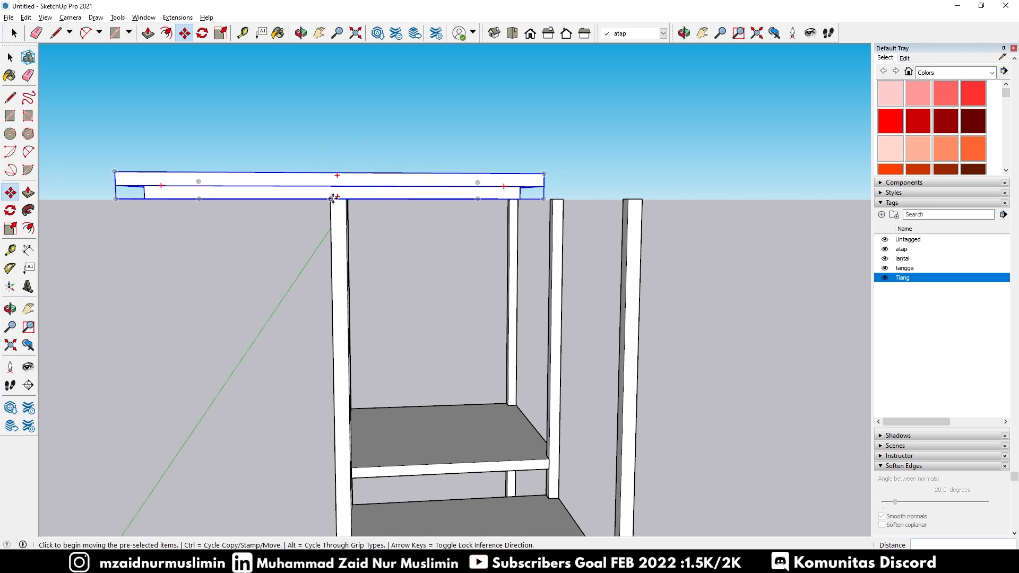
pyautogui.press('q')
pyautogui.scroll(1, 340, 206)
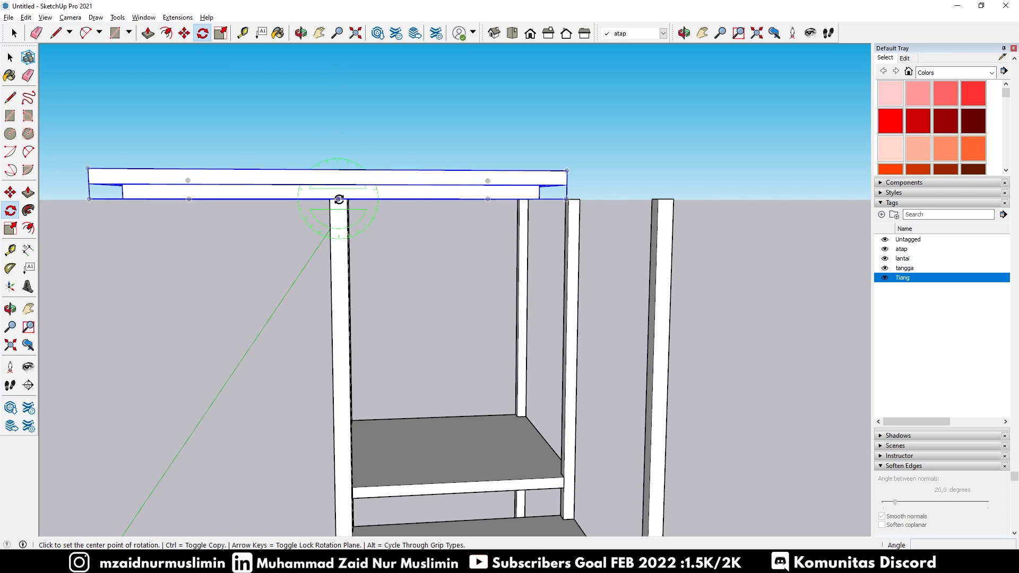
pyautogui.click(338, 200)
pyautogui.click(460, 199)
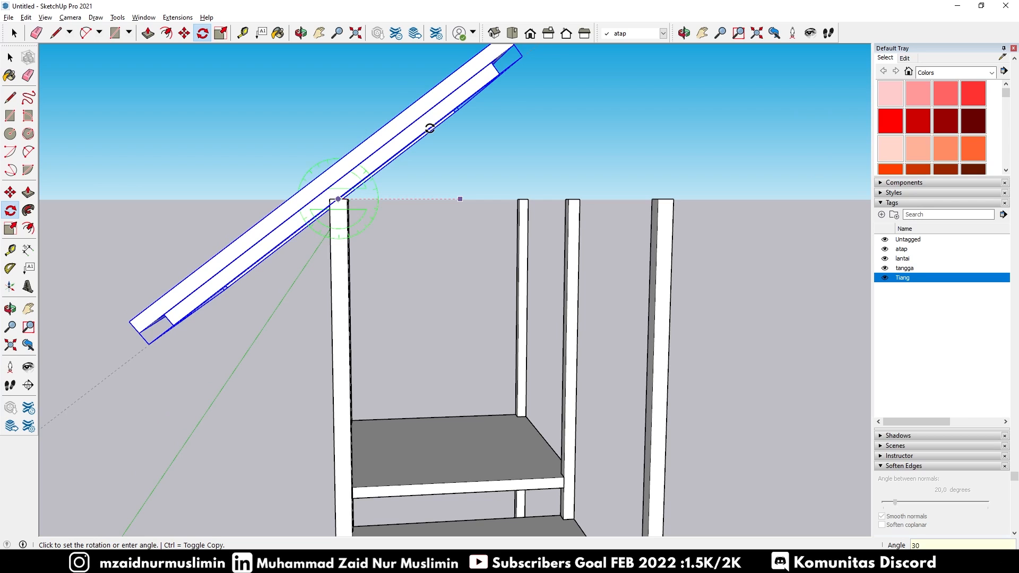
pyautogui.press('Return')
pyautogui.scroll(-2, 315, 182)
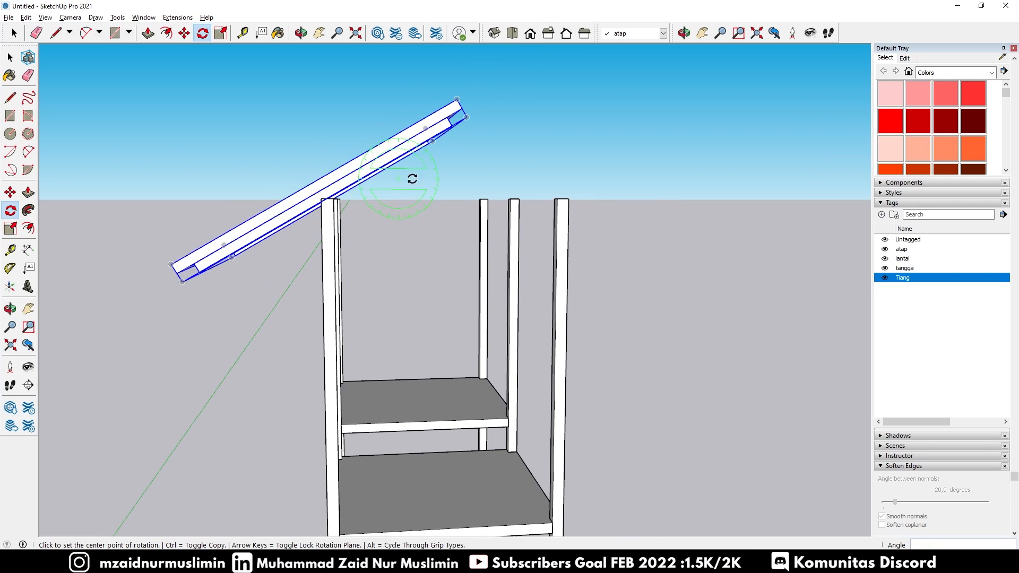
# Make a copy of the tilted roof panel rotated 180 degrees around the blue axis, working in the top view
pyautogui.moveTo(458, 185); pyautogui.dragTo(435, 302, button='middle')
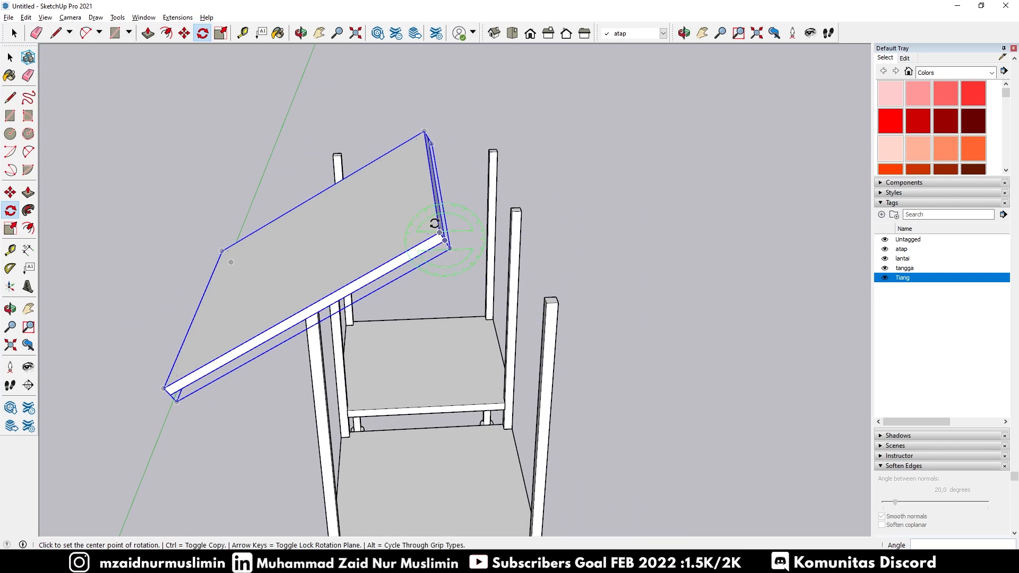
pyautogui.moveTo(411, 61); pyautogui.dragTo(441, 303, button='middle')
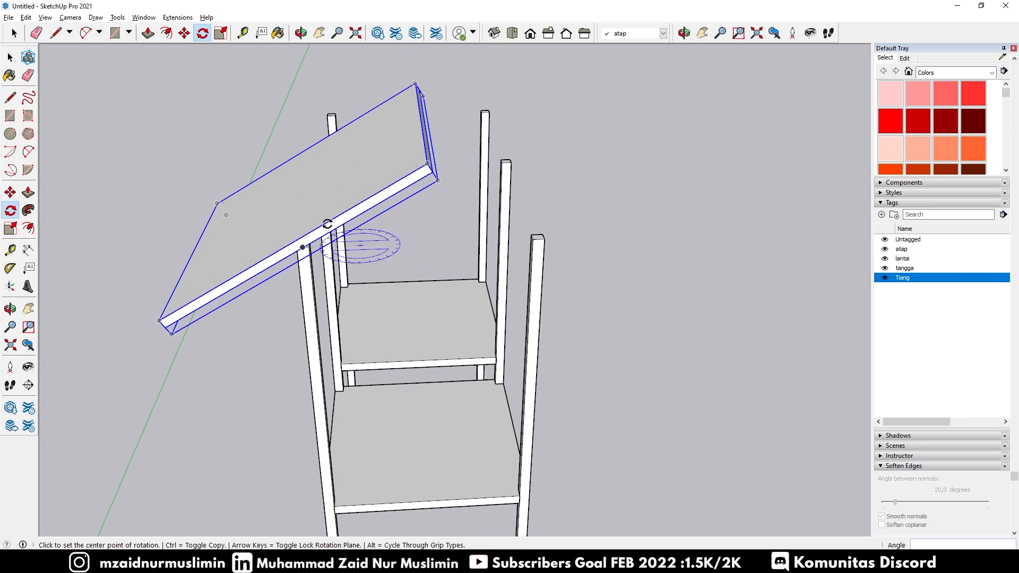
pyautogui.press('space')
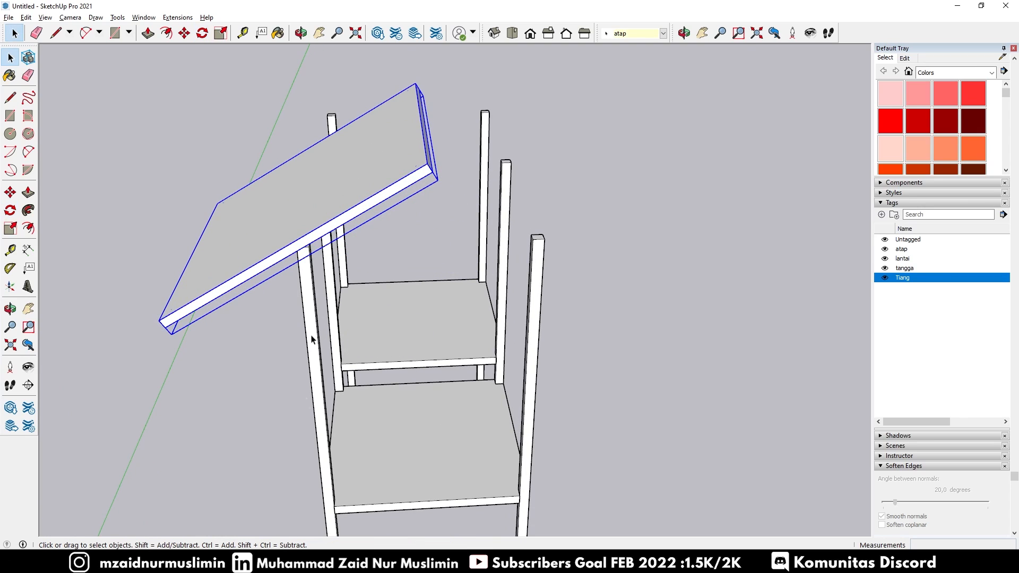
pyautogui.press('q')
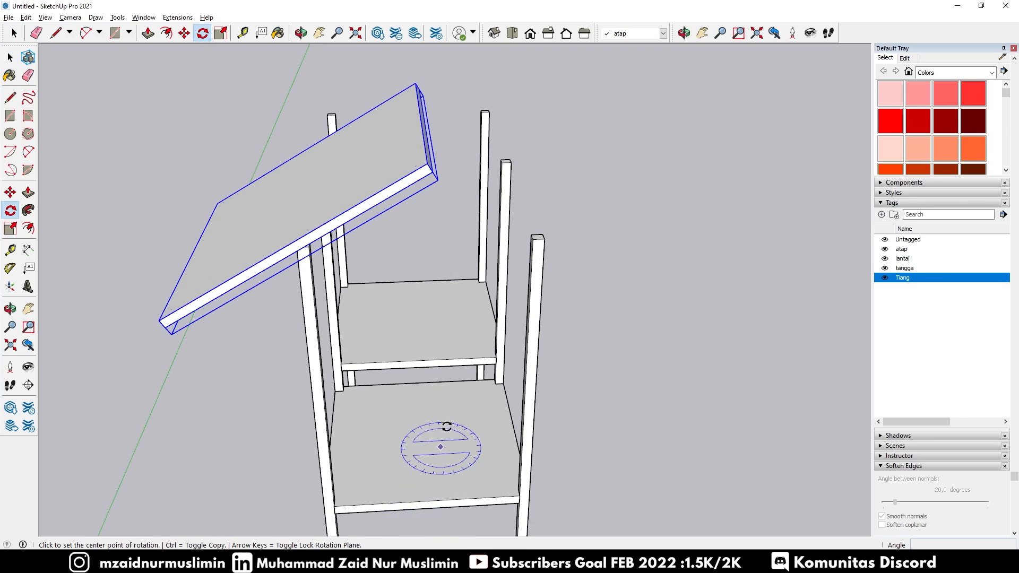
pyautogui.click(512, 33)
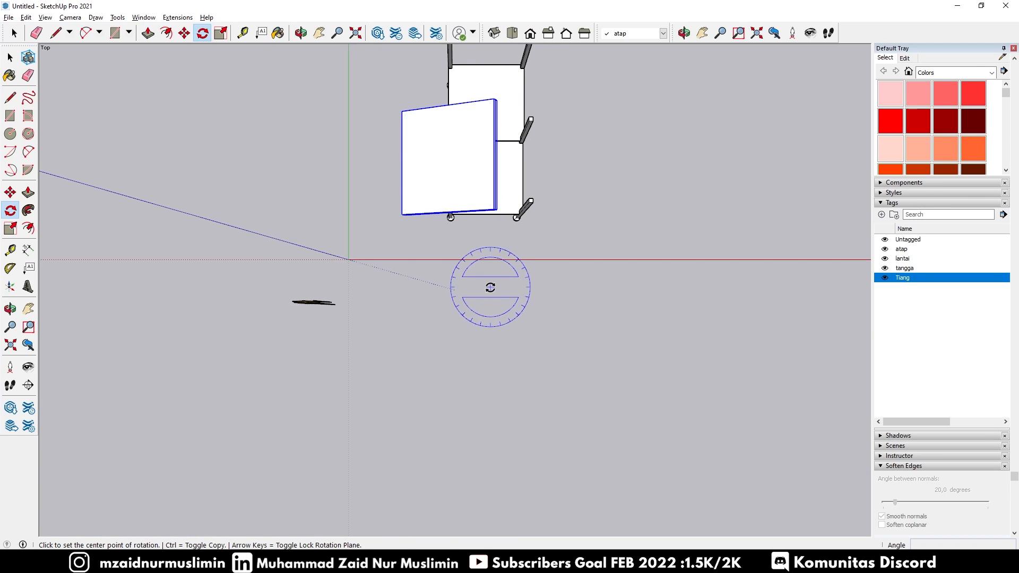
pyautogui.click(483, 294)
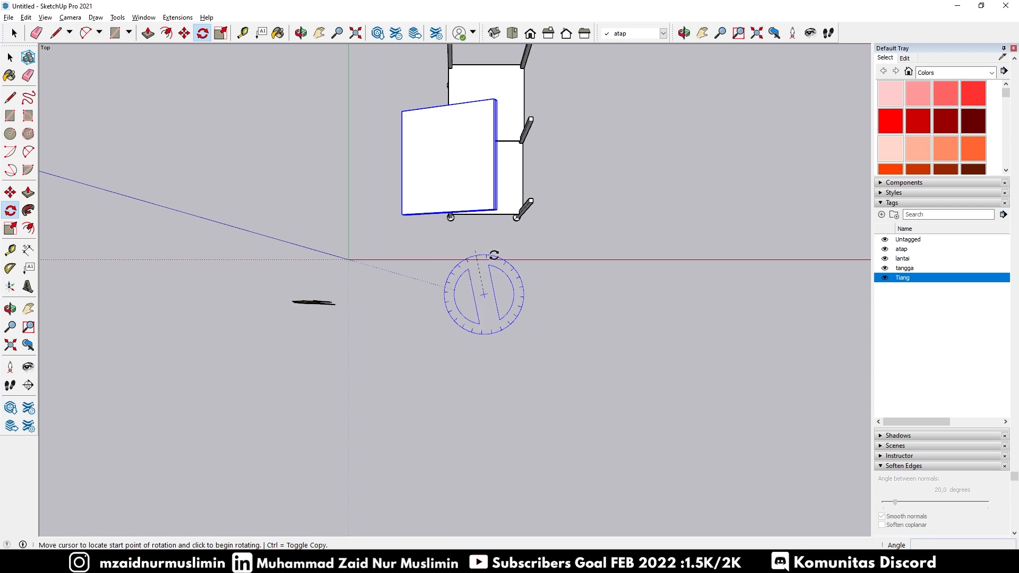
pyautogui.click(578, 292)
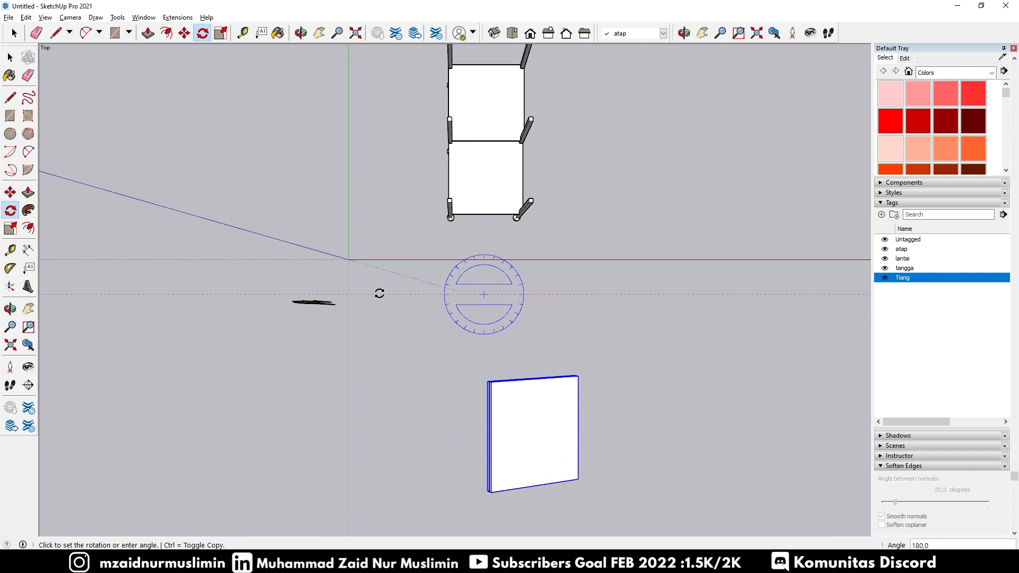
pyautogui.press('ctrl')
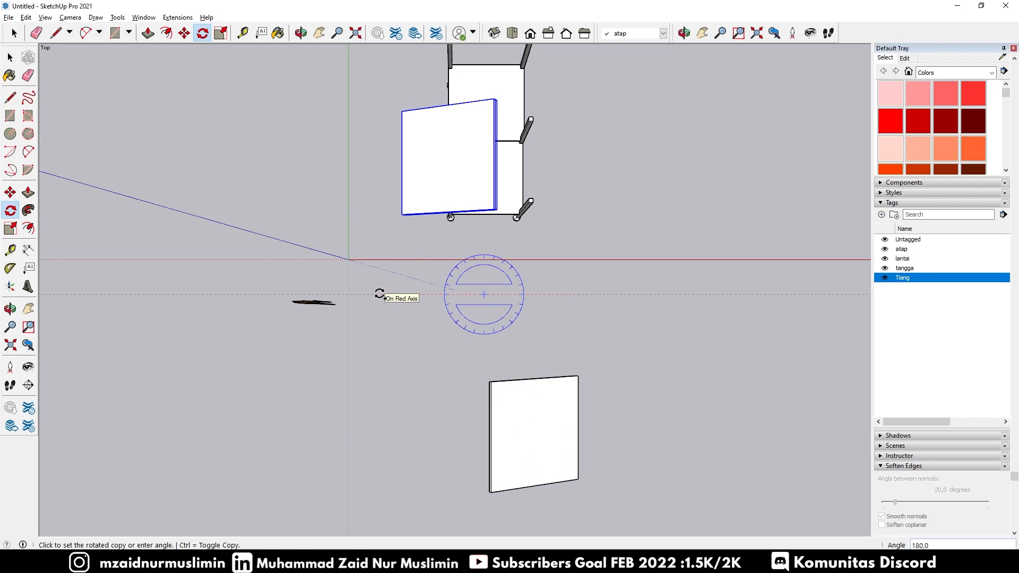
pyautogui.click(379, 293)
# Move the rotated roof panel by its upper corner to meet the original panel's upper corner, forming a gable ridge over the posts
pyautogui.moveTo(676, 308); pyautogui.dragTo(351, 150, button='middle')
pyautogui.moveTo(606, 453); pyautogui.dragTo(187, 298, button='middle')
pyautogui.scroll(3, 366, 202)
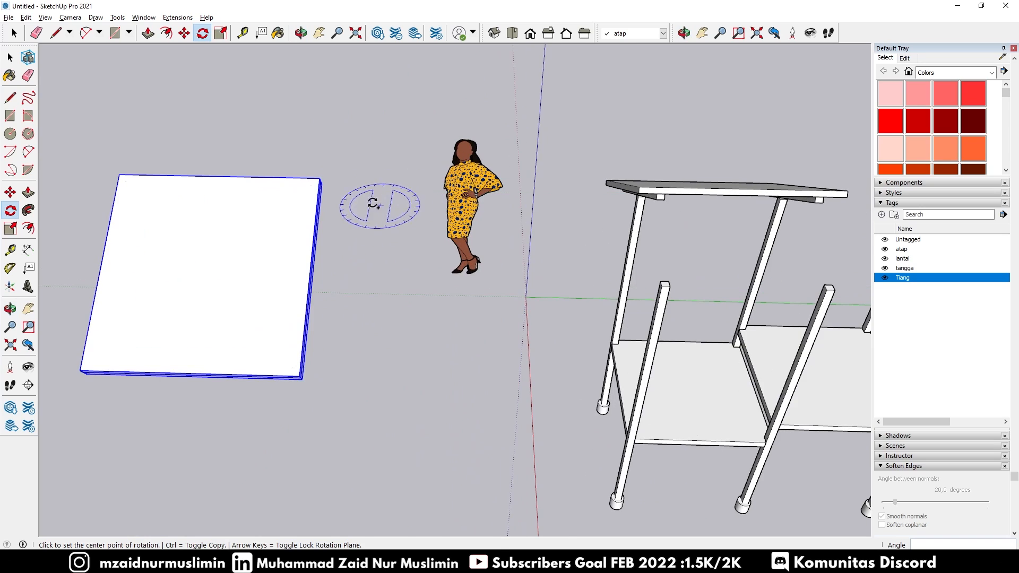
pyautogui.press('m')
pyautogui.moveTo(321, 185); pyautogui.dragTo(333, 159, button='middle')
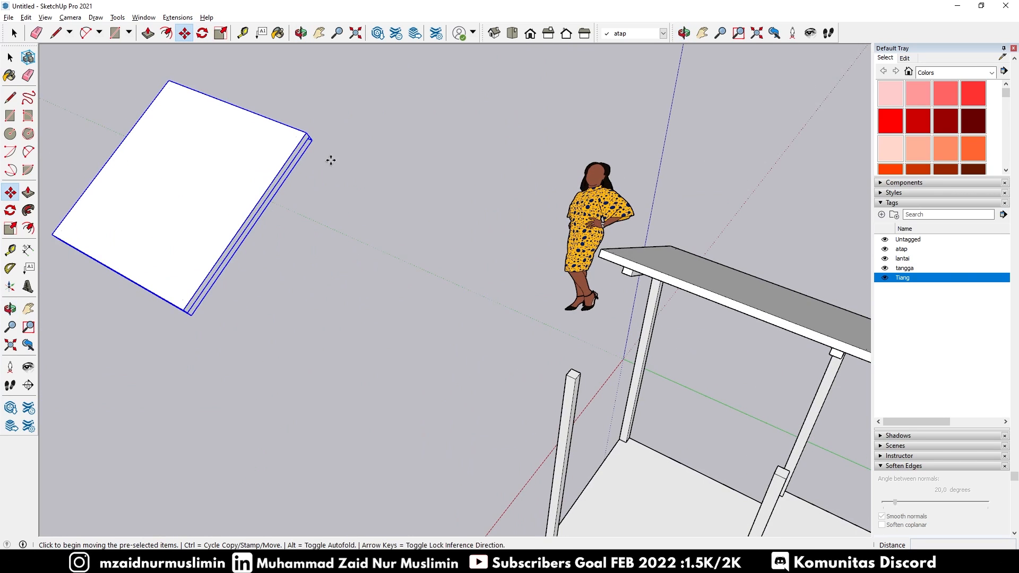
pyautogui.scroll(2, 310, 136)
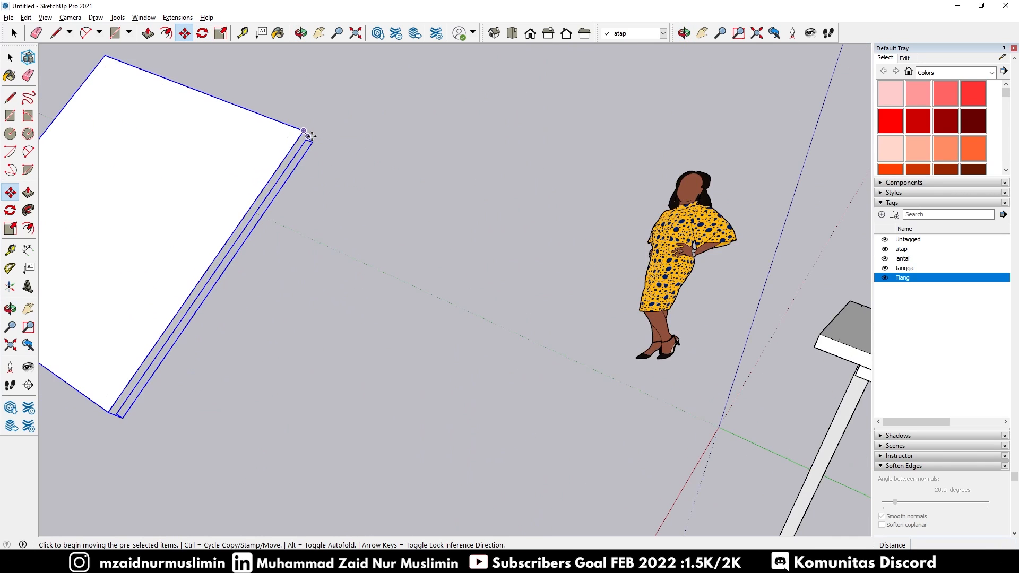
pyautogui.click(311, 136)
pyautogui.scroll(-4, 289, 75)
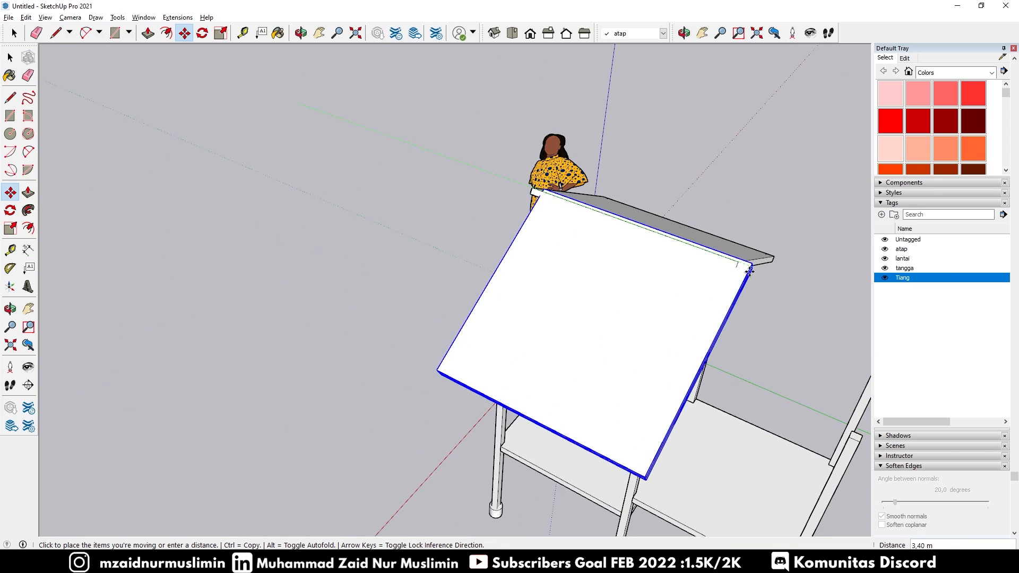
pyautogui.click(736, 274)
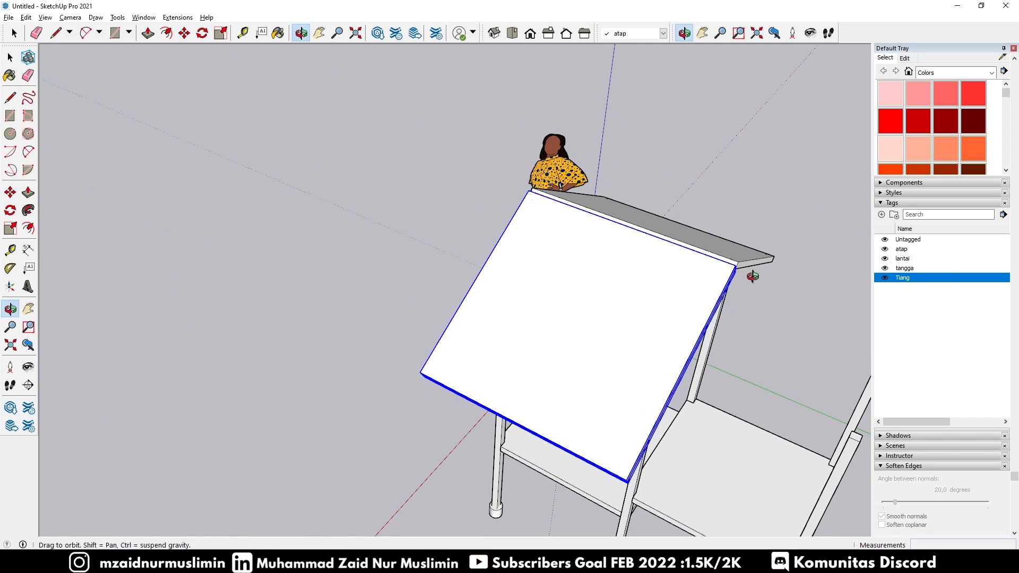
# Examine how the two roof panels meet at the ridge and how their beams line up with the post tops
pyautogui.moveTo(751, 275); pyautogui.dragTo(481, 252, button='middle')
pyautogui.scroll(2, 494, 265)
pyautogui.moveTo(528, 339); pyautogui.dragTo(516, 295, button='middle')
pyautogui.scroll(7, 536, 358)
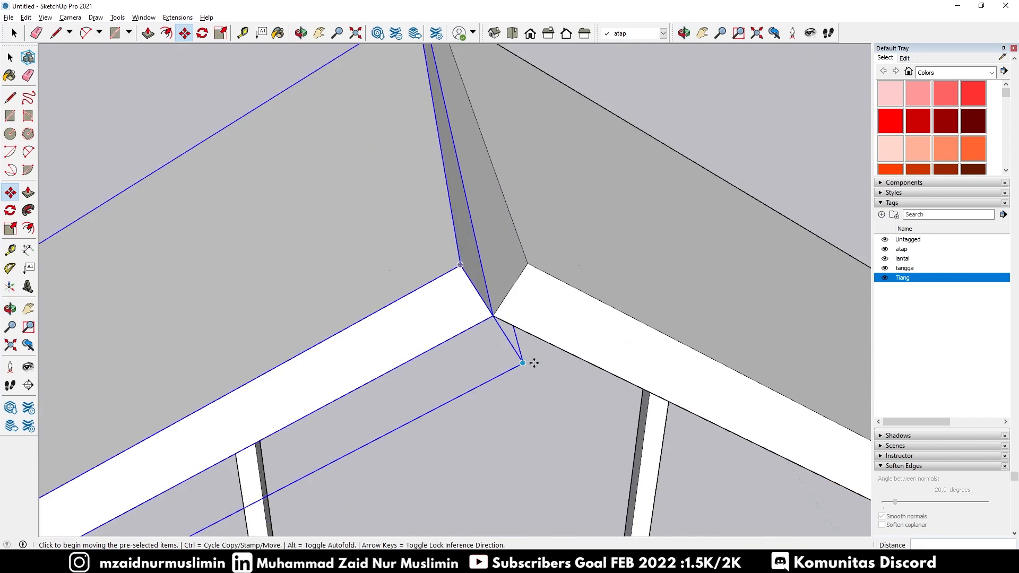
pyautogui.scroll(-8, 455, 266)
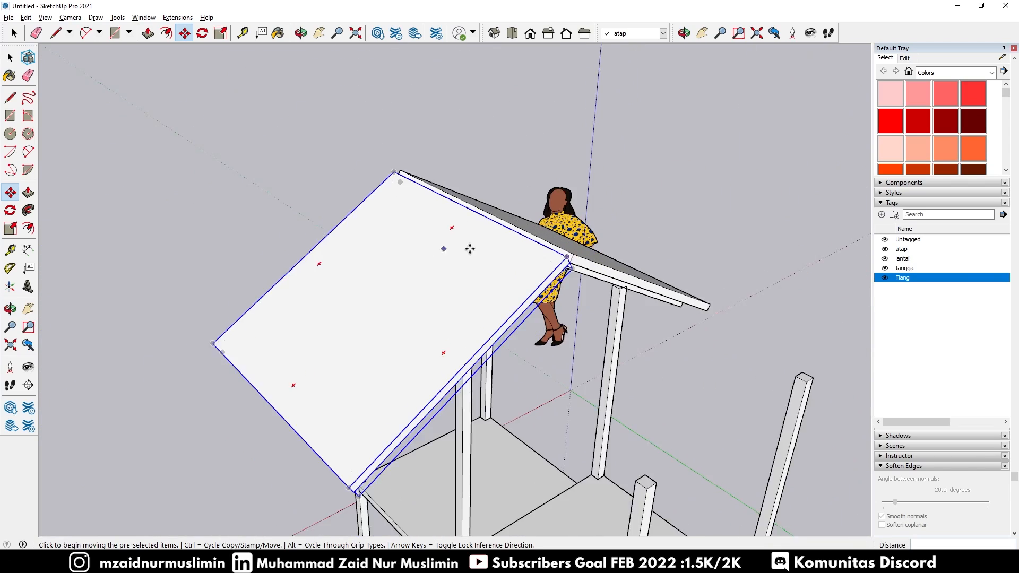
pyautogui.moveTo(470, 249); pyautogui.dragTo(646, 198, button='middle')
pyautogui.scroll(2, 640, 200)
pyautogui.moveTo(553, 248); pyautogui.dragTo(624, 218, button='middle')
pyautogui.scroll(4, 655, 230)
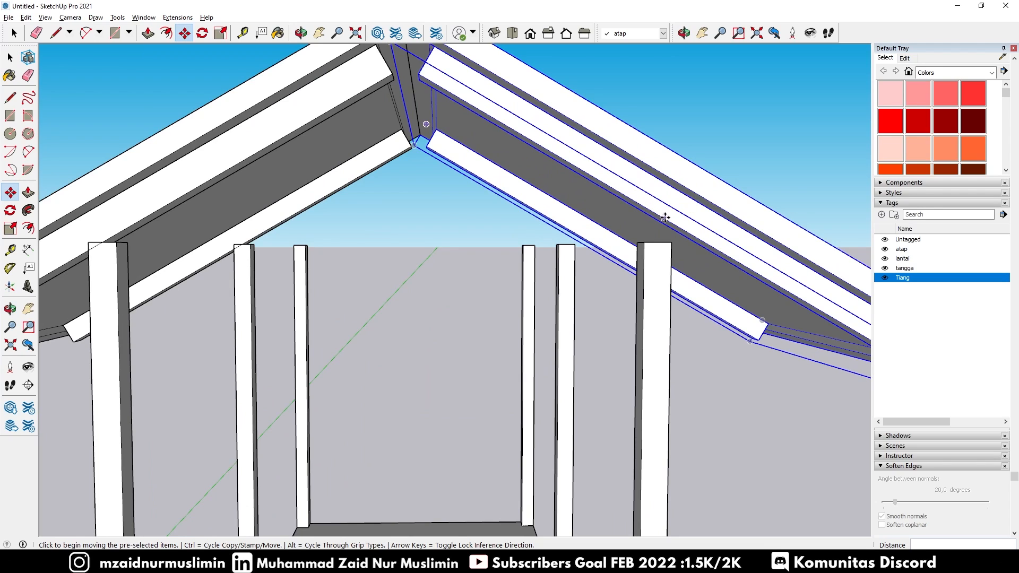
pyautogui.scroll(-6, 665, 218)
pyautogui.scroll(5, 648, 217)
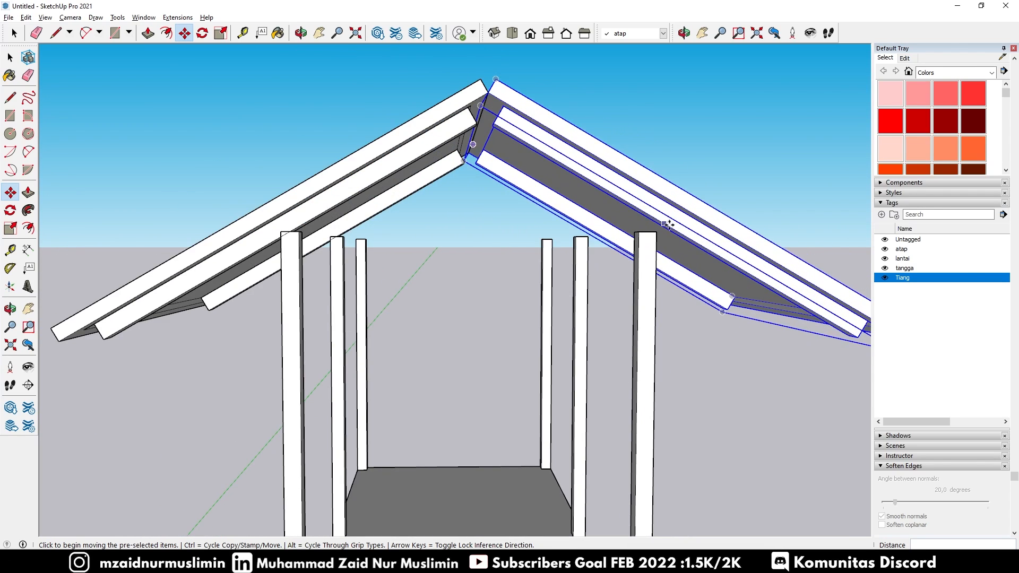
pyautogui.moveTo(667, 225); pyautogui.dragTo(696, 326, button='middle')
pyautogui.scroll(4, 734, 303)
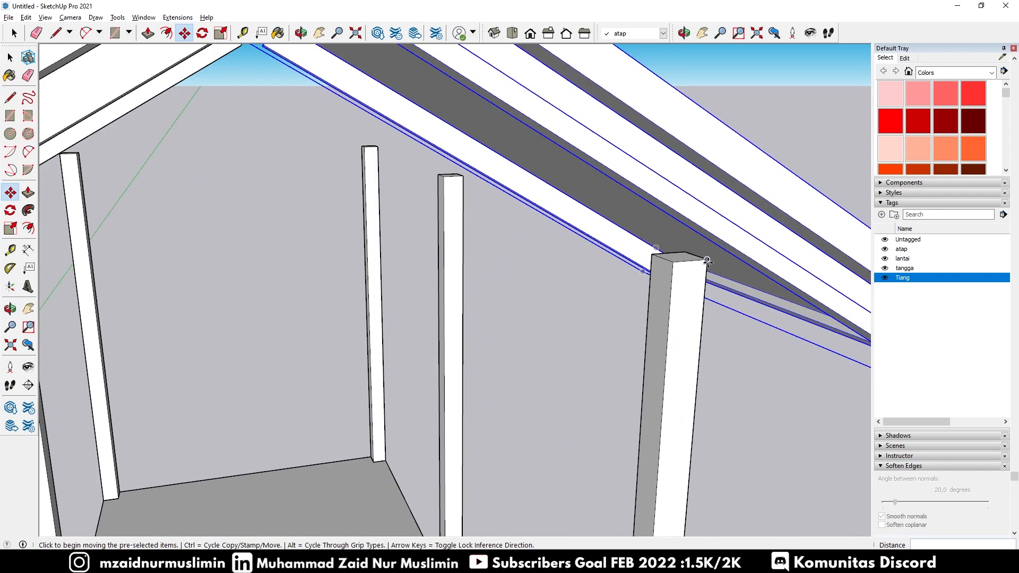
pyautogui.moveTo(728, 245); pyautogui.dragTo(693, 234, button='middle')
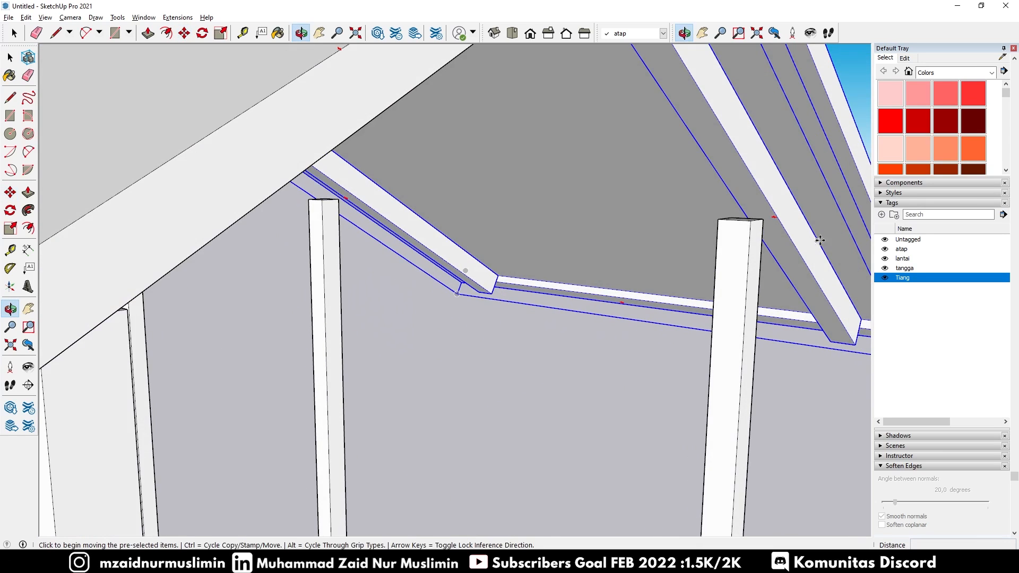
pyautogui.scroll(5, 690, 234)
pyautogui.press('m')
pyautogui.scroll(-5, 637, 234)
pyautogui.moveTo(619, 239); pyautogui.dragTo(254, 180, button='middle')
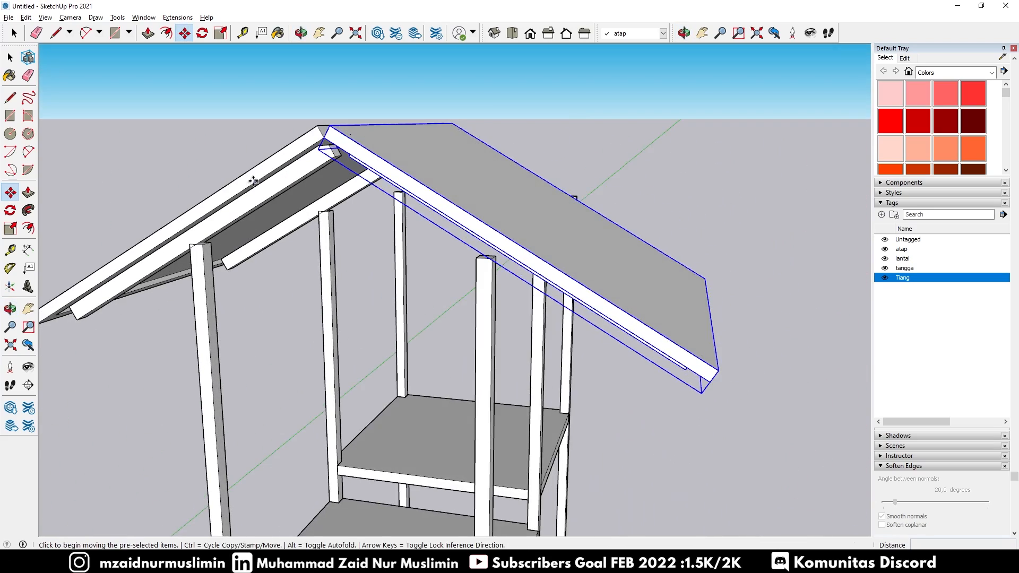
pyautogui.scroll(5, 221, 206)
pyautogui.scroll(-4, 478, 221)
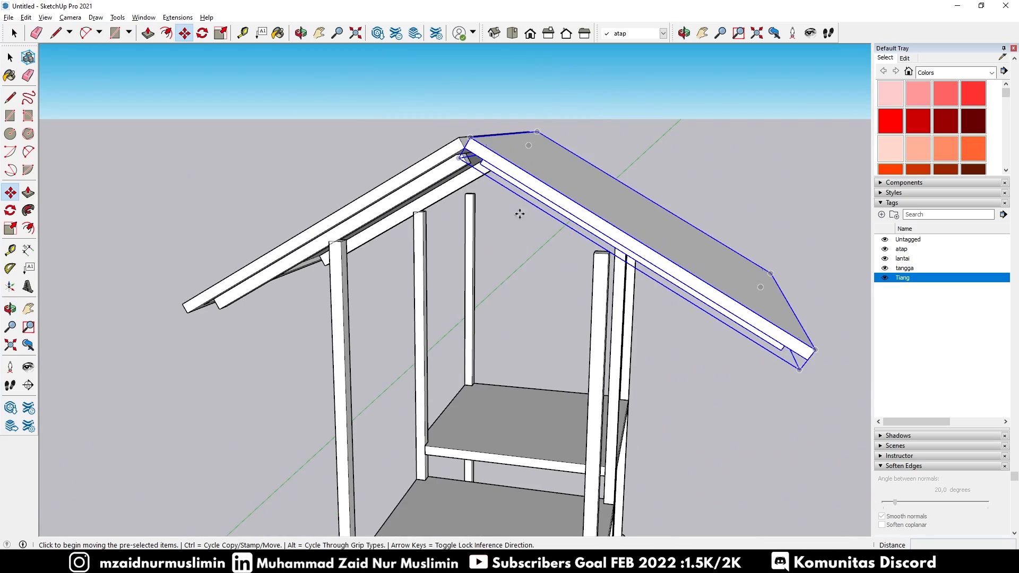
pyautogui.moveTo(518, 214); pyautogui.dragTo(610, 179, button='middle')
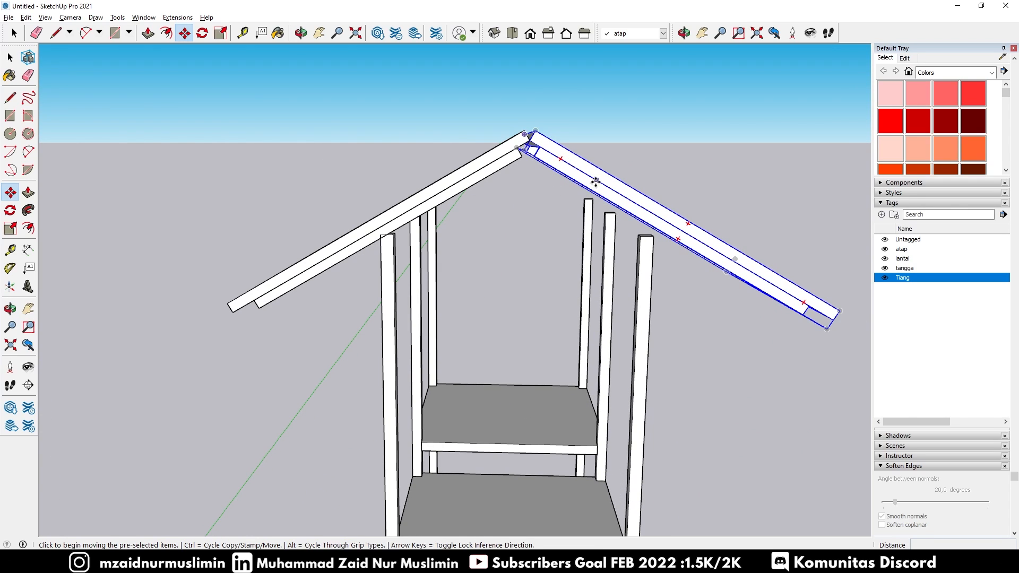
# Lower the original roof panel about 0.15 m along the blue axis
pyautogui.press('space')
pyautogui.click(465, 183)
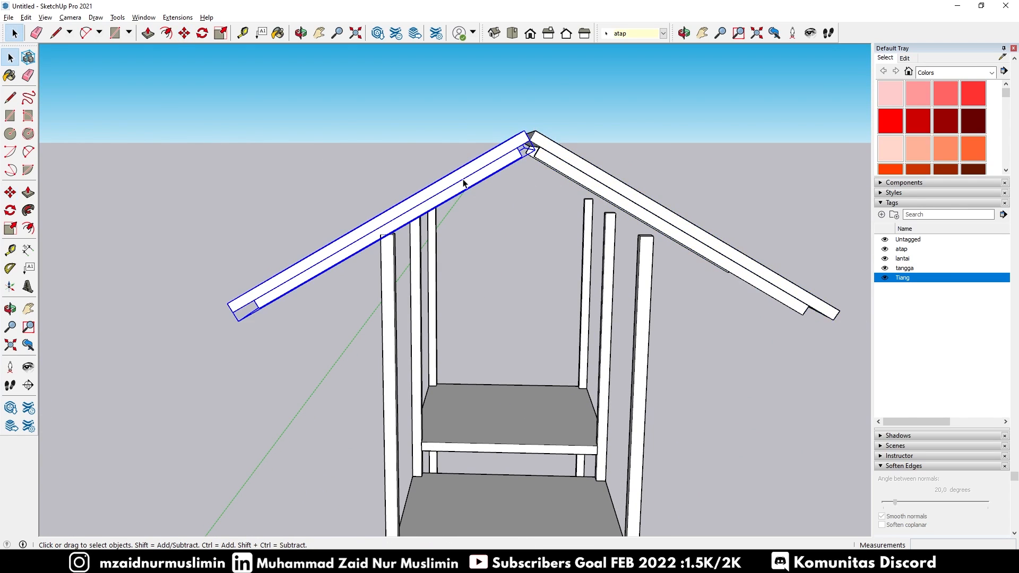
pyautogui.press('m')
pyautogui.click(465, 184)
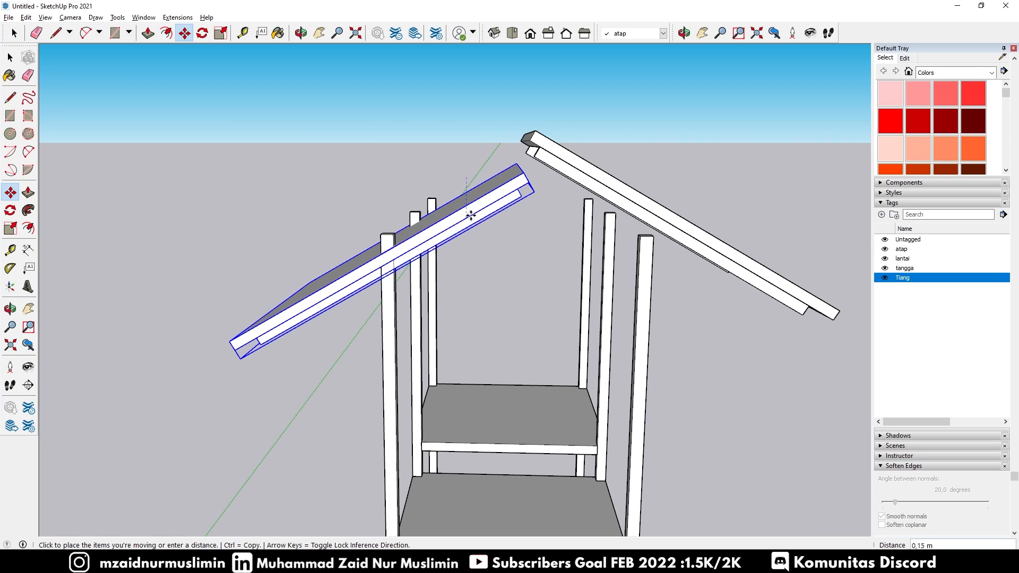
pyautogui.click(470, 215)
pyautogui.press('space')
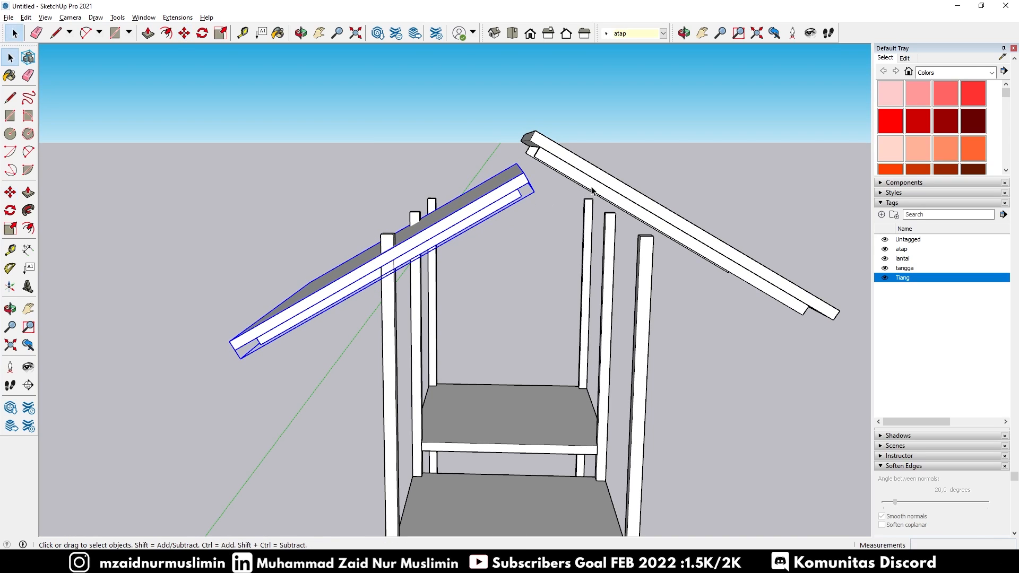
# Shift the copied roof panel about 0.11 m along the red axis toward the original panel, over its row of posts
pyautogui.click(593, 191)
pyautogui.press('m')
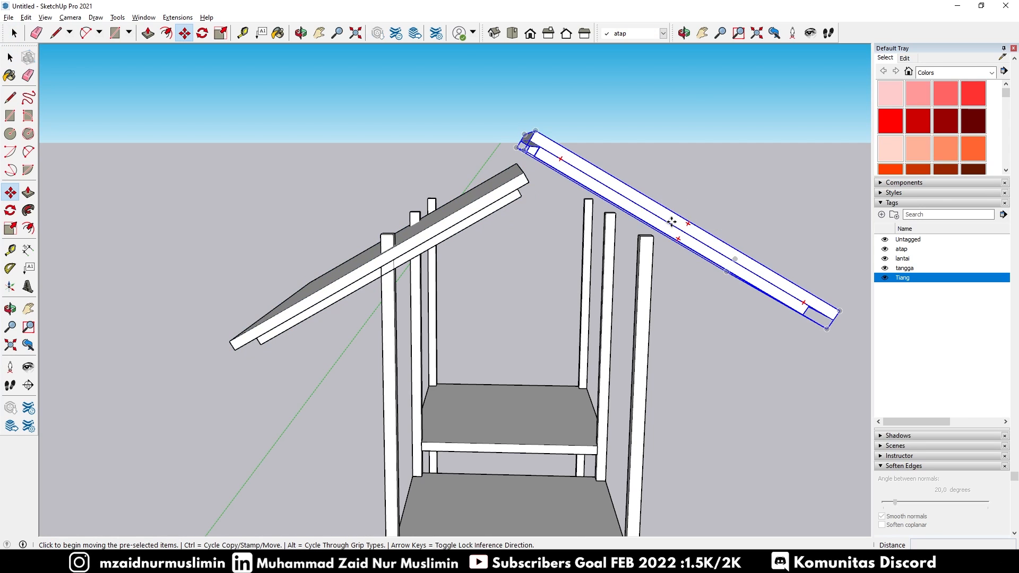
pyautogui.click(672, 222)
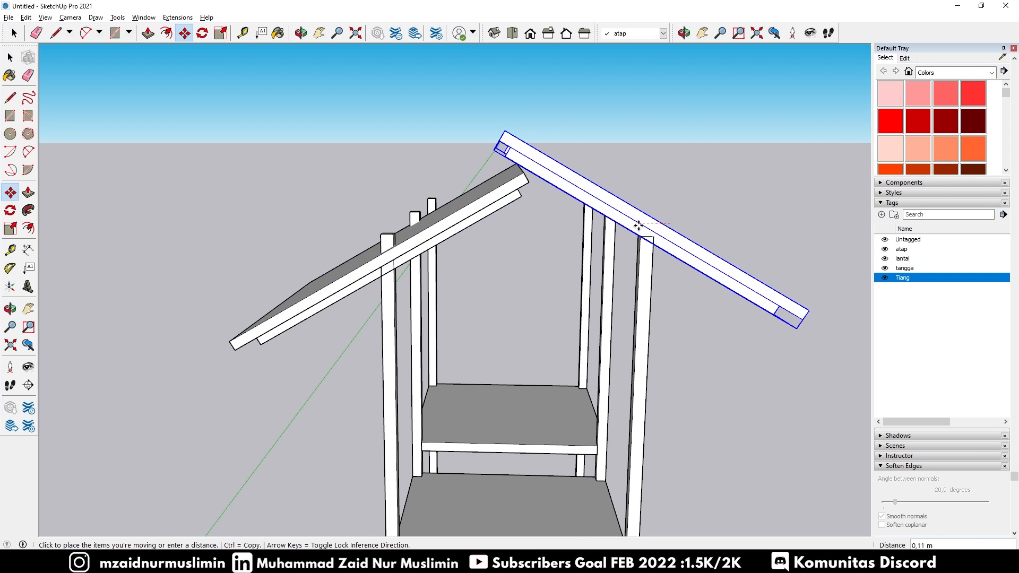
pyautogui.click(638, 226)
pyautogui.moveTo(352, 225); pyautogui.dragTo(365, 242, button='middle')
pyautogui.press('Escape')
pyautogui.press('space')
pyautogui.scroll(-2, 483, 245)
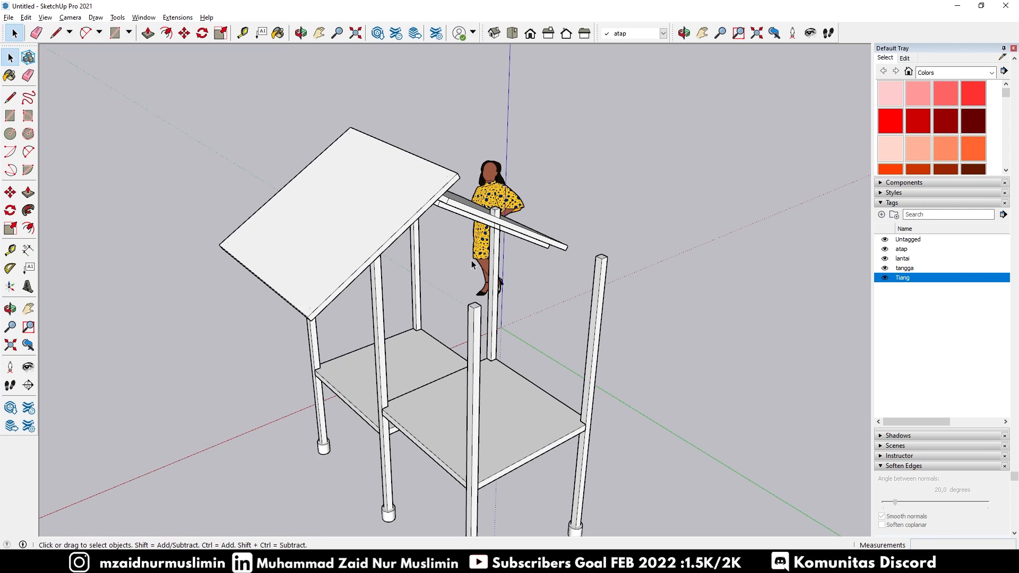
# Select both roof panels and move them together about 0.99 m along the green axis, from one post's top corner to the next post's
pyautogui.keyDown('ctrl'); pyautogui.click(400, 206); pyautogui.keyUp('ctrl')
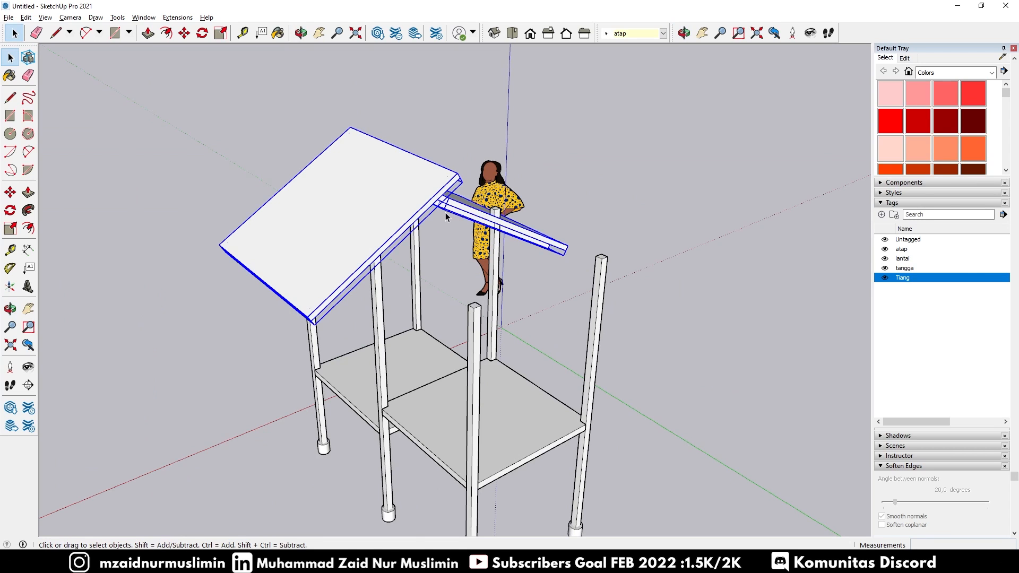
pyautogui.moveTo(445, 212); pyautogui.dragTo(328, 206, button='middle')
pyautogui.press('m')
pyautogui.scroll(9, 326, 205)
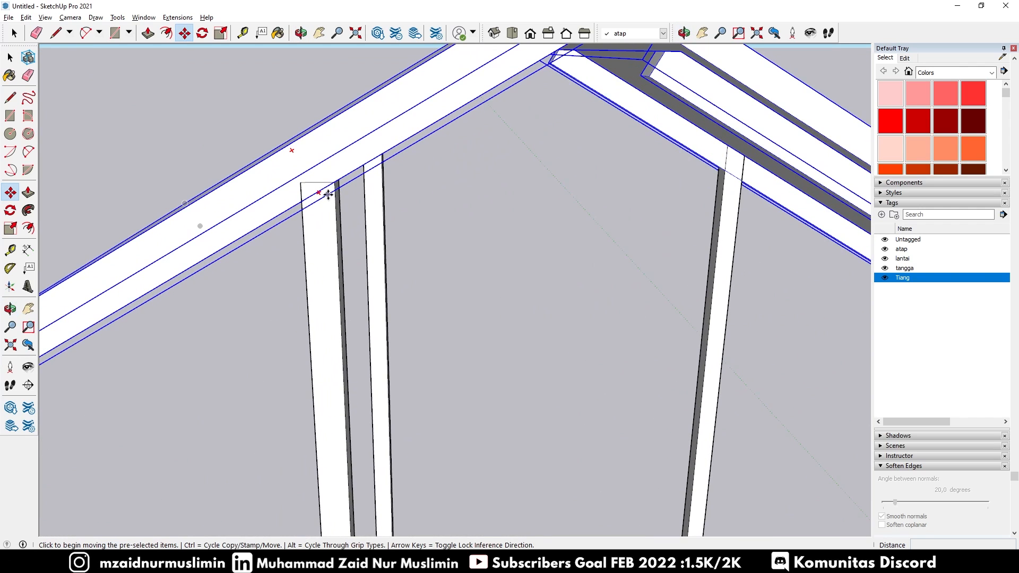
pyautogui.scroll(3, 302, 183)
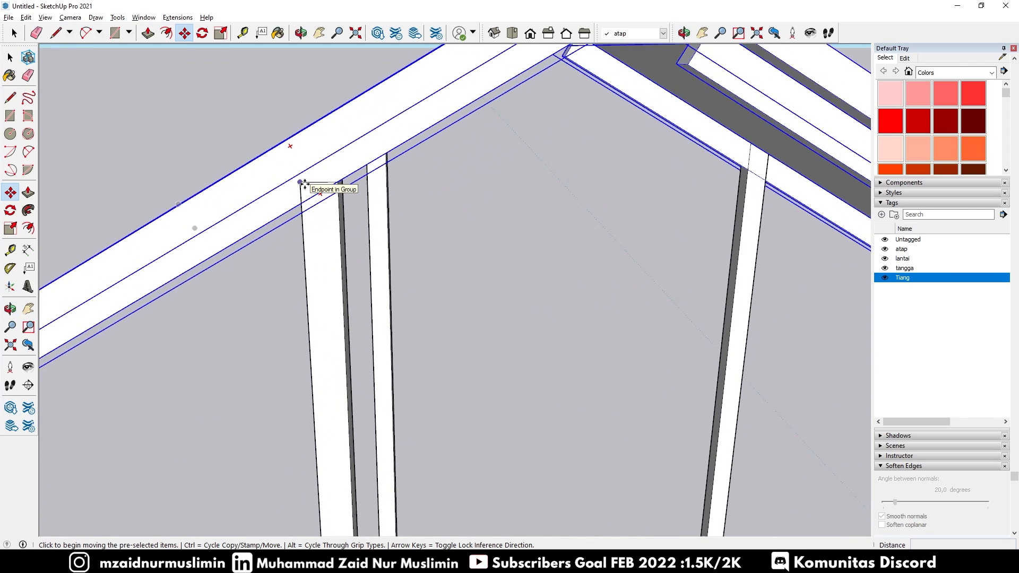
pyautogui.click(300, 182)
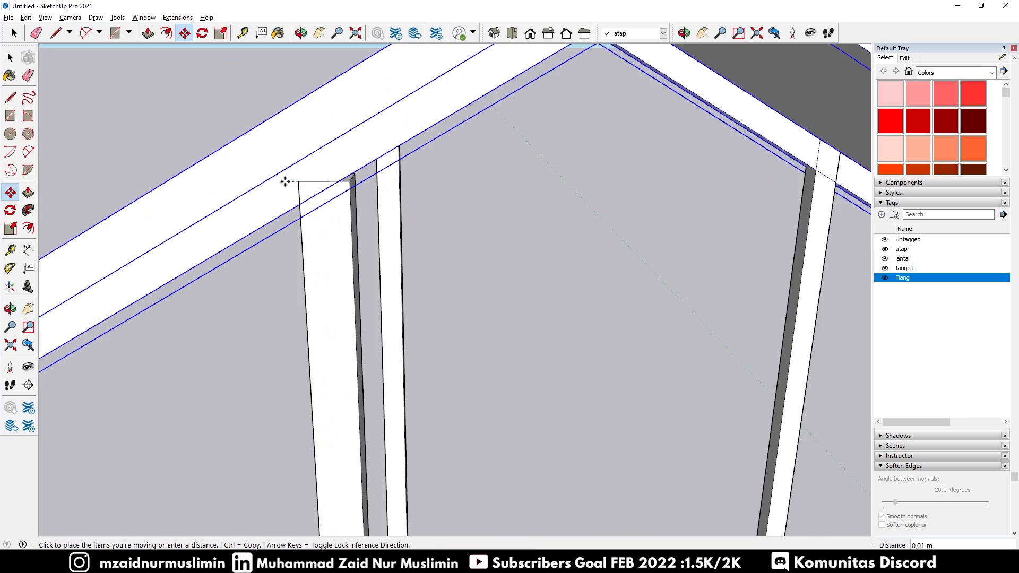
pyautogui.scroll(-7, 340, 162)
pyautogui.scroll(2, 238, 257)
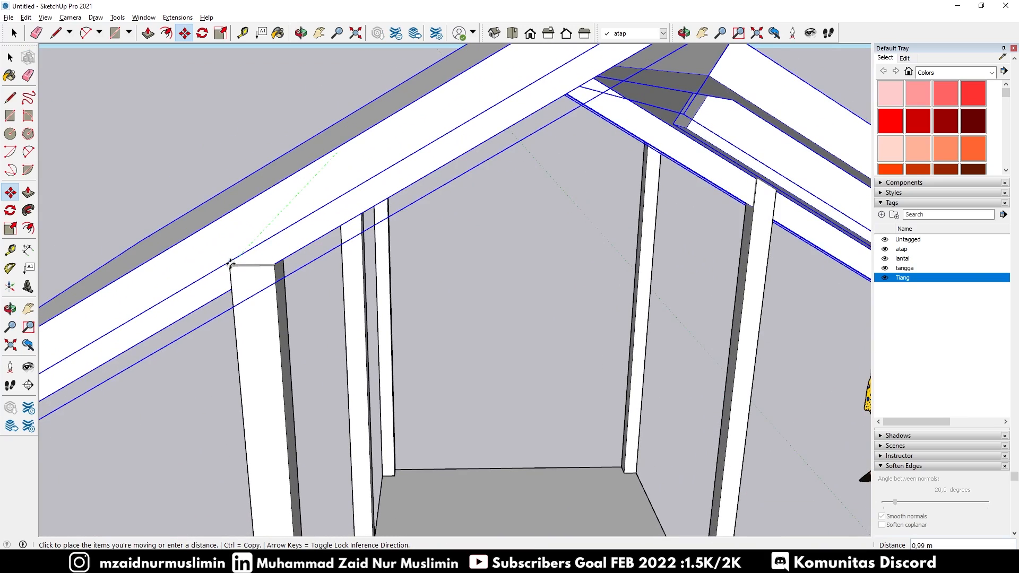
pyautogui.click(229, 266)
# Copy both roof panels together about 1.00 m along the green axis, from one post's top corner to the next post's
pyautogui.scroll(-10, 416, 243)
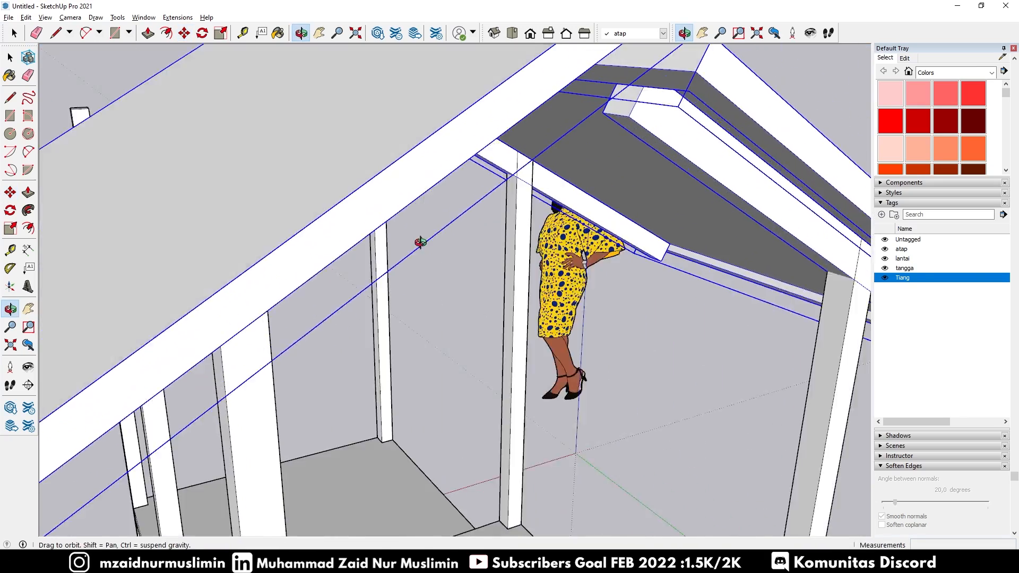
pyautogui.press('ctrl')
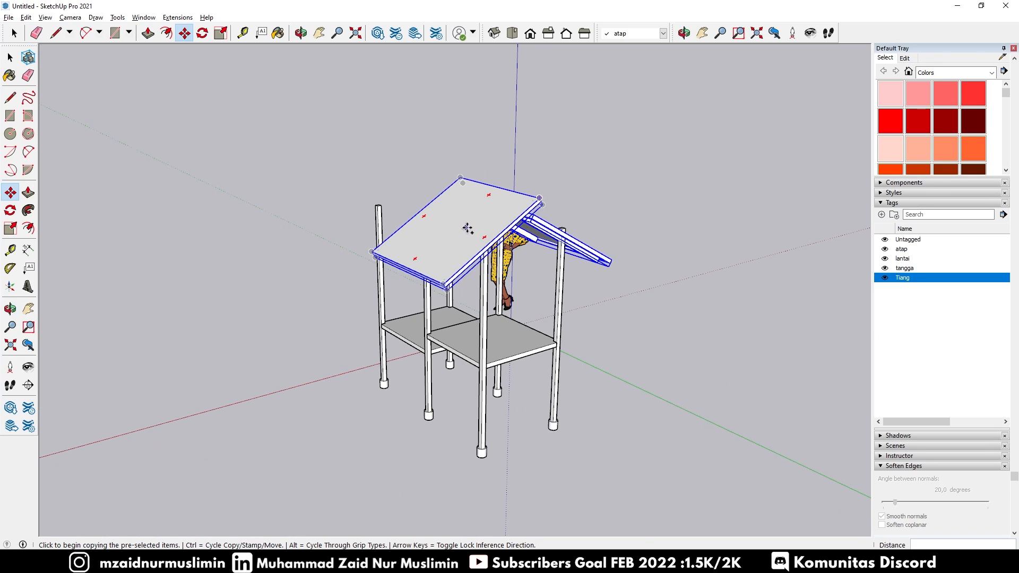
pyautogui.moveTo(469, 227); pyautogui.dragTo(239, 228, button='middle')
pyautogui.scroll(6, 398, 220)
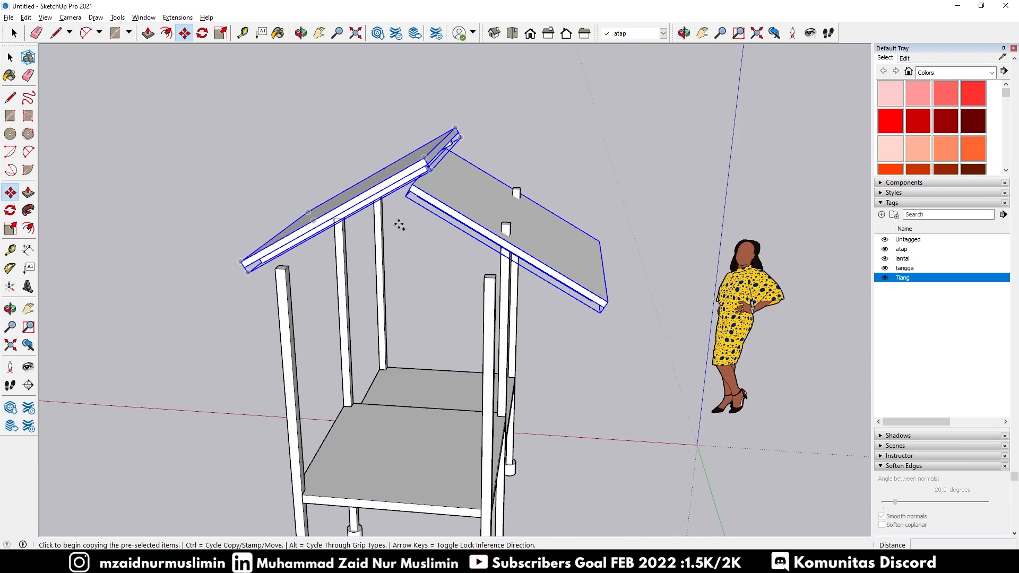
pyautogui.scroll(3, 312, 224)
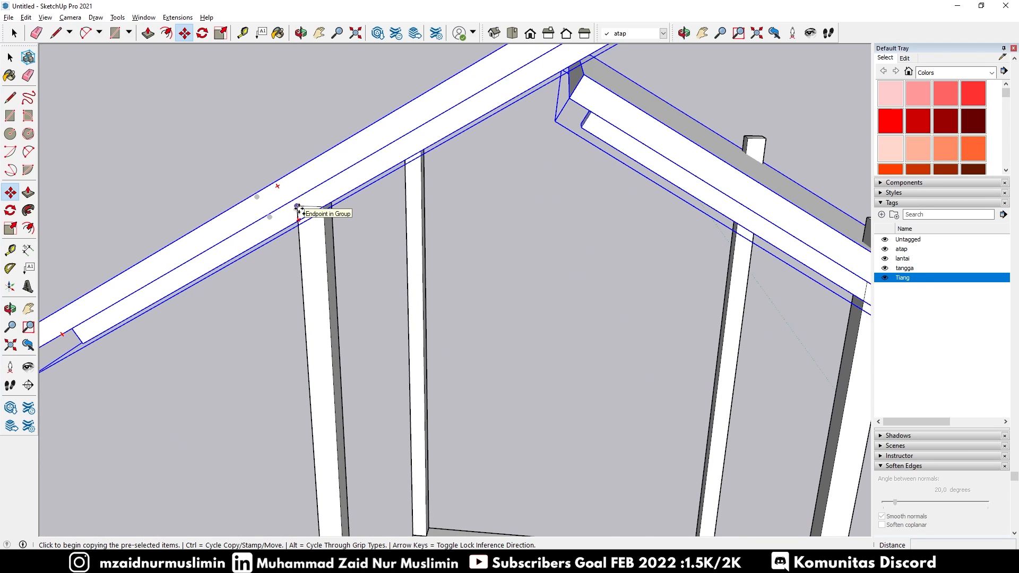
pyautogui.press('ctrl')
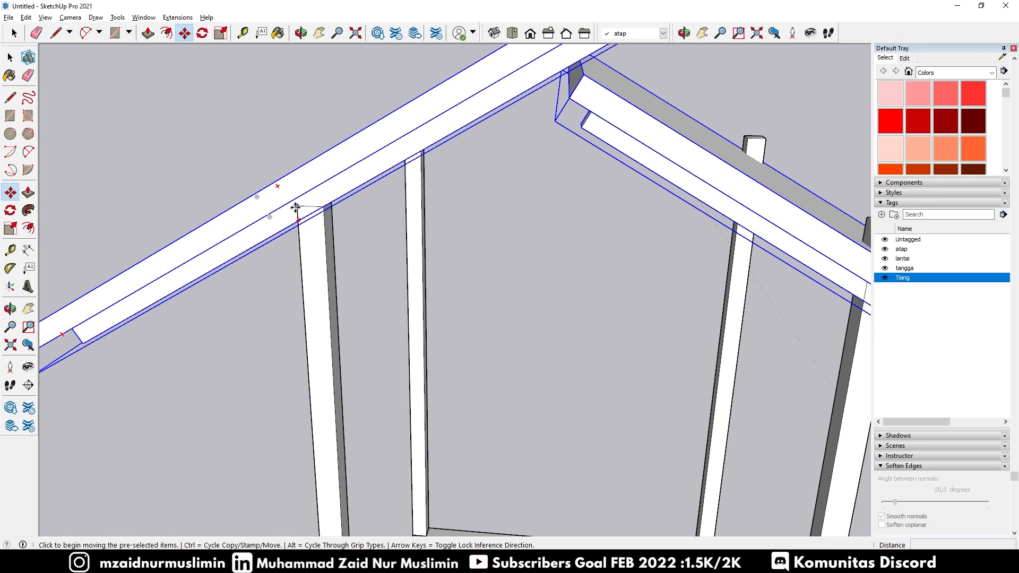
pyautogui.press('ctrl')
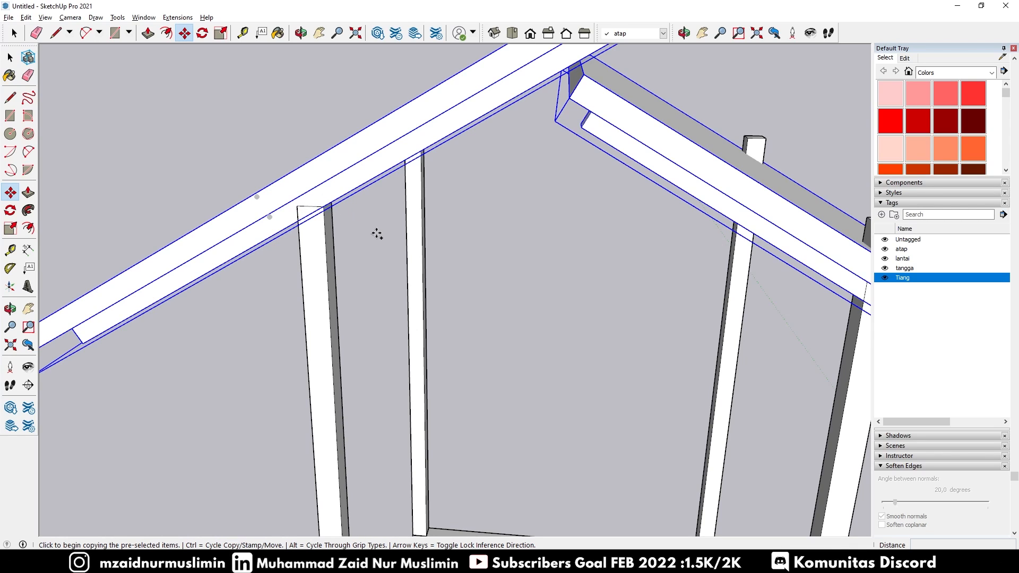
pyautogui.click(298, 207)
pyautogui.scroll(-5, 237, 177)
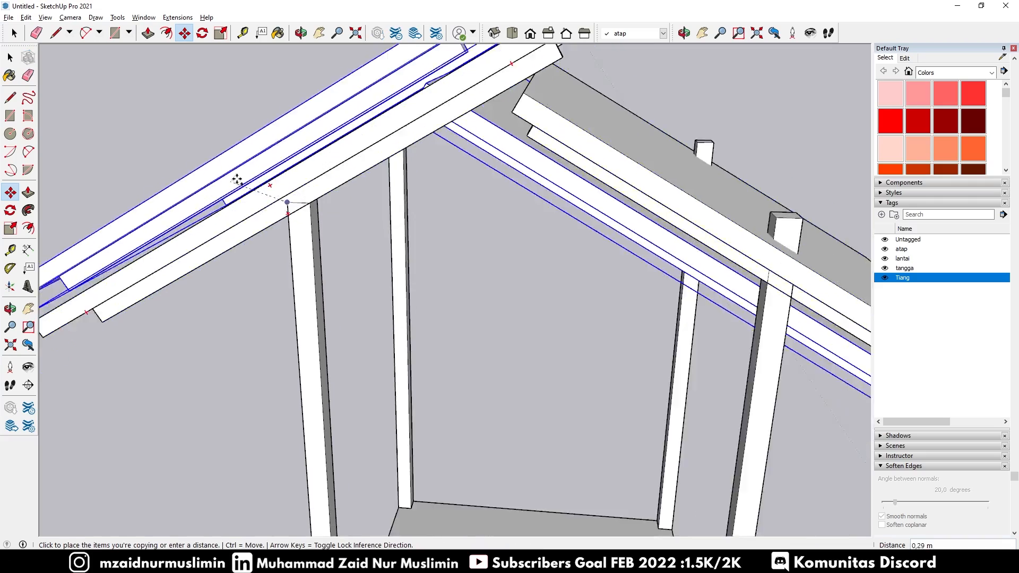
pyautogui.scroll(6, 159, 252)
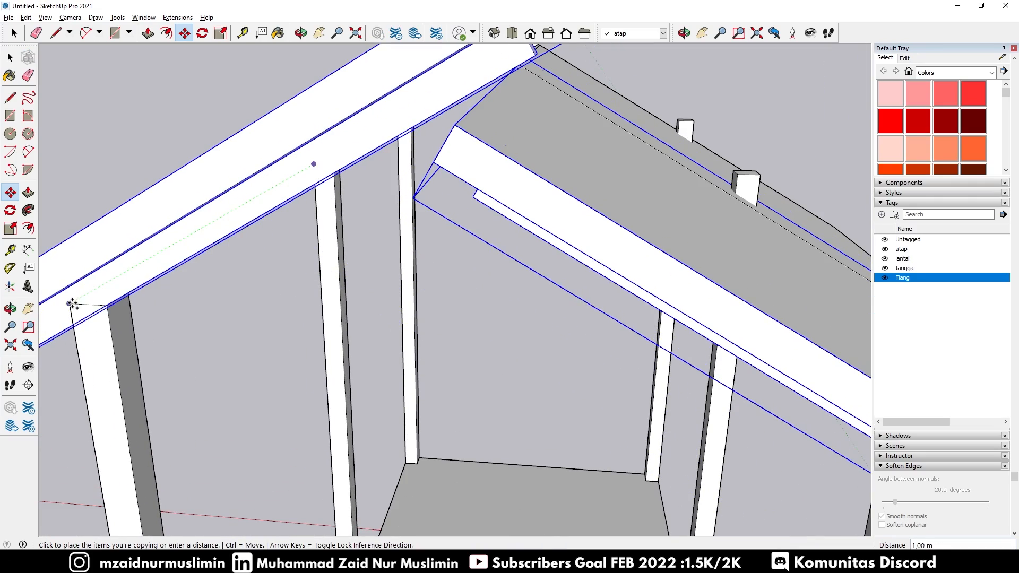
pyautogui.click(69, 304)
# Lower the copied pair of roof panels 0.2 m along the blue axis, beneath the first gable roof
pyautogui.moveTo(329, 186); pyautogui.dragTo(732, 229, button='middle')
pyautogui.scroll(-5, 467, 154)
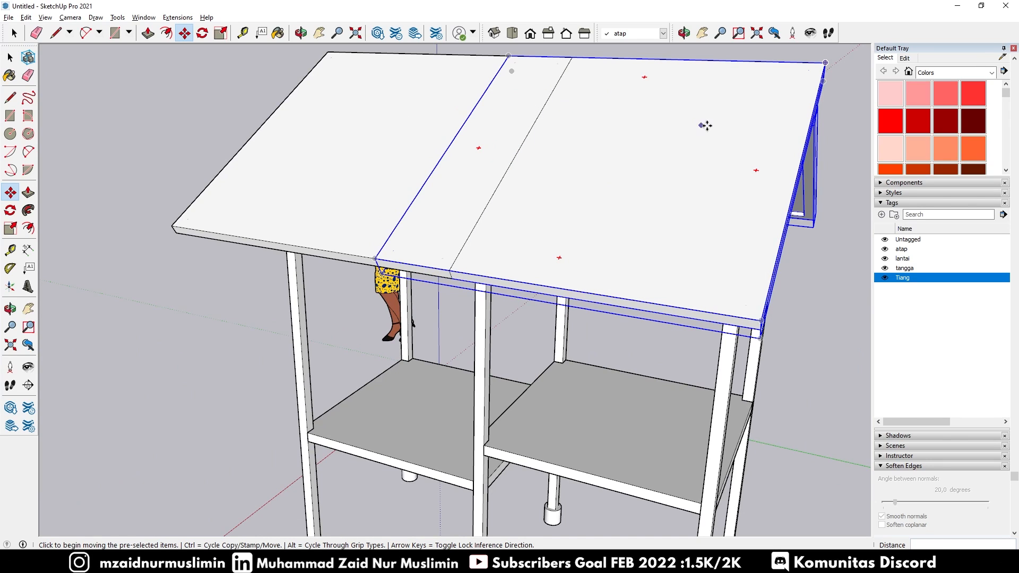
pyautogui.moveTo(705, 126); pyautogui.dragTo(390, 185, button='middle')
pyautogui.scroll(3, 444, 175)
pyautogui.click(381, 189)
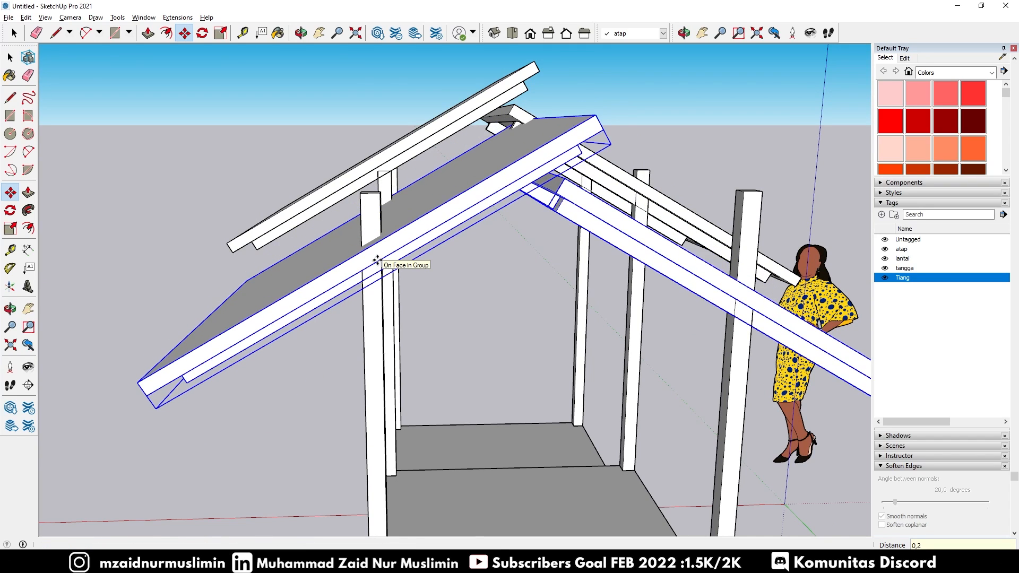
pyautogui.click(377, 260)
pyautogui.scroll(-2, 374, 255)
pyautogui.scroll(2, 365, 243)
pyautogui.moveTo(364, 243); pyautogui.dragTo(425, 213, button='middle')
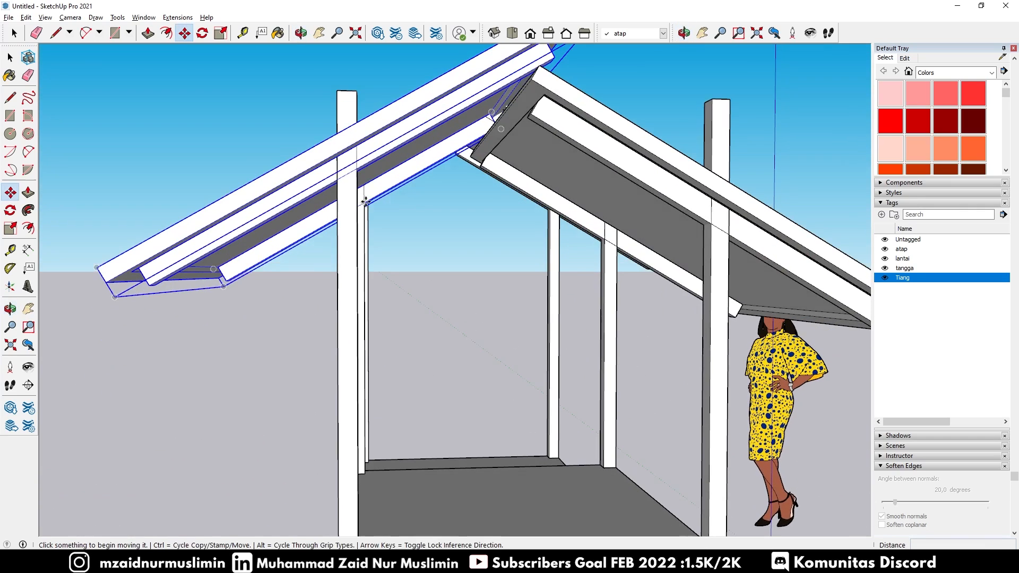
# Try to rotate the lowered roof's left slope about its post to a shallower pitch, and undo the rotation
pyautogui.press('space')
pyautogui.scroll(4, 354, 184)
pyautogui.press('q')
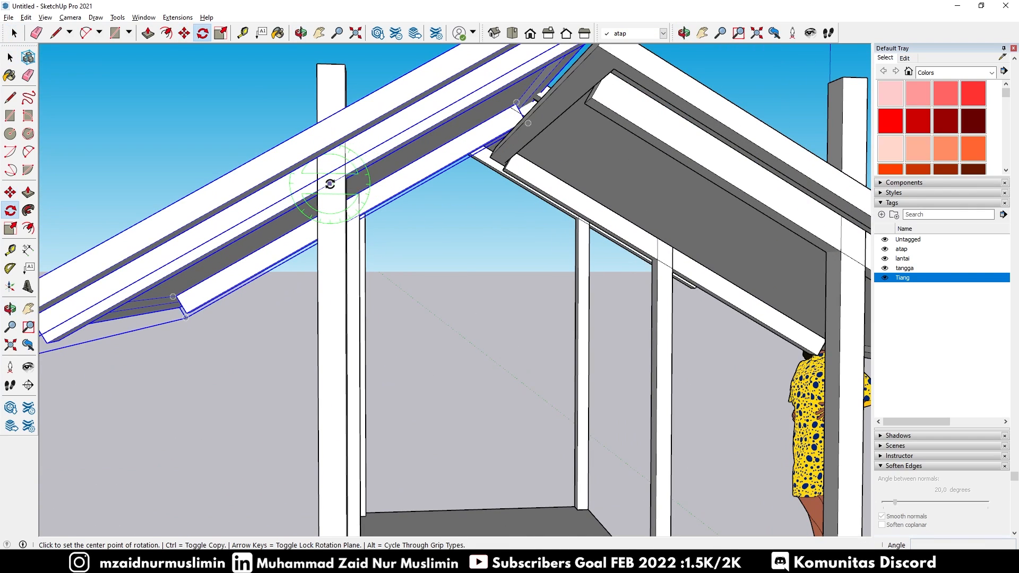
pyautogui.click(331, 183)
pyautogui.click(457, 114)
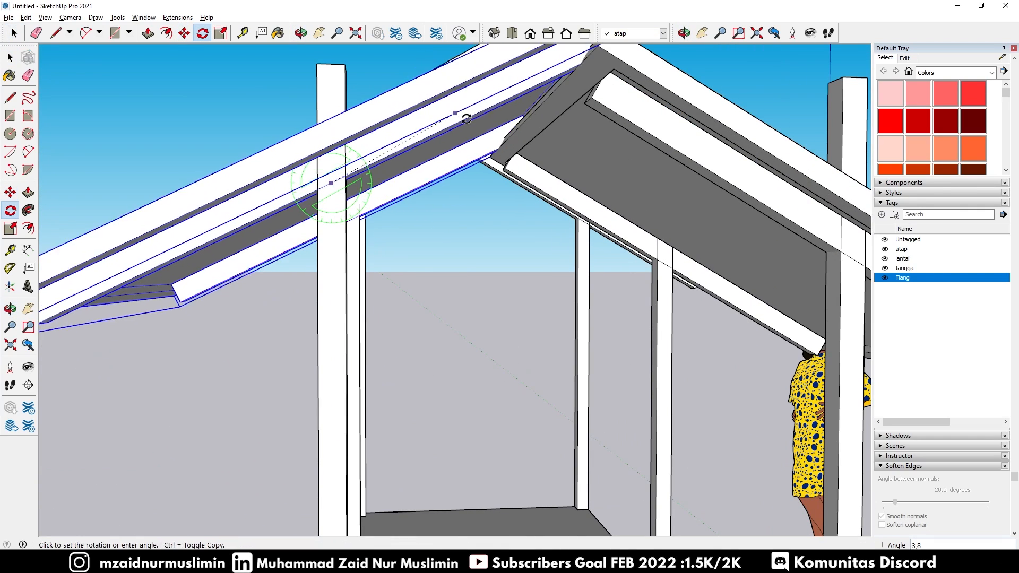
pyautogui.click(491, 135)
pyautogui.scroll(-3, 368, 113)
pyautogui.scroll(-1, 367, 112)
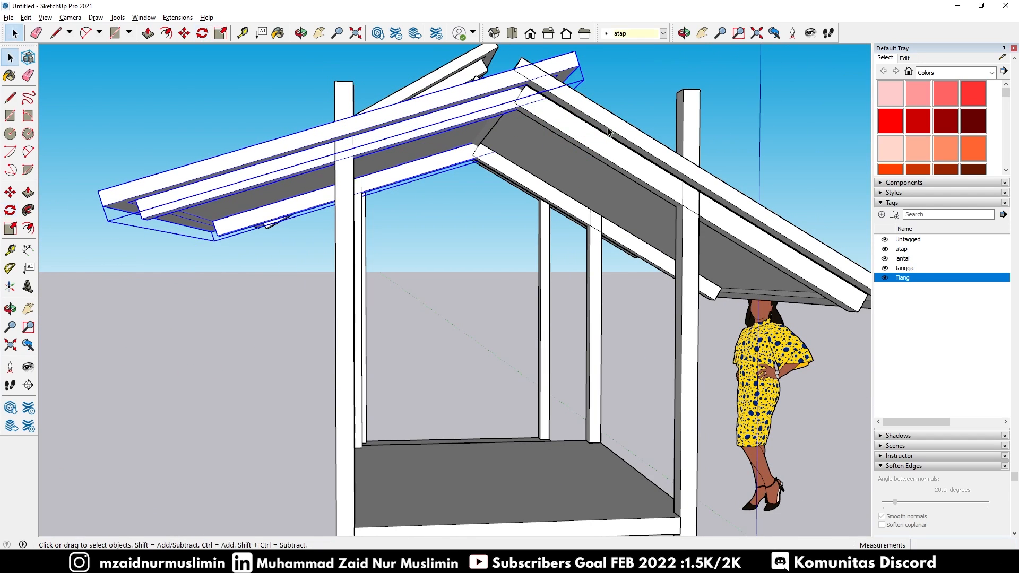
pyautogui.scroll(2, 699, 213)
pyautogui.hotkey('ctrl', 'z')
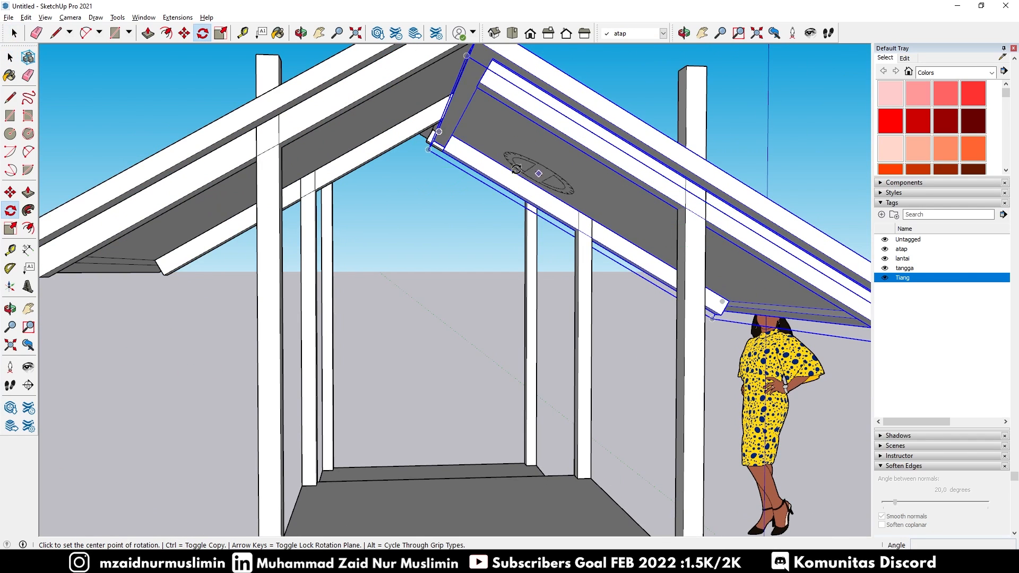
pyautogui.click(266, 150)
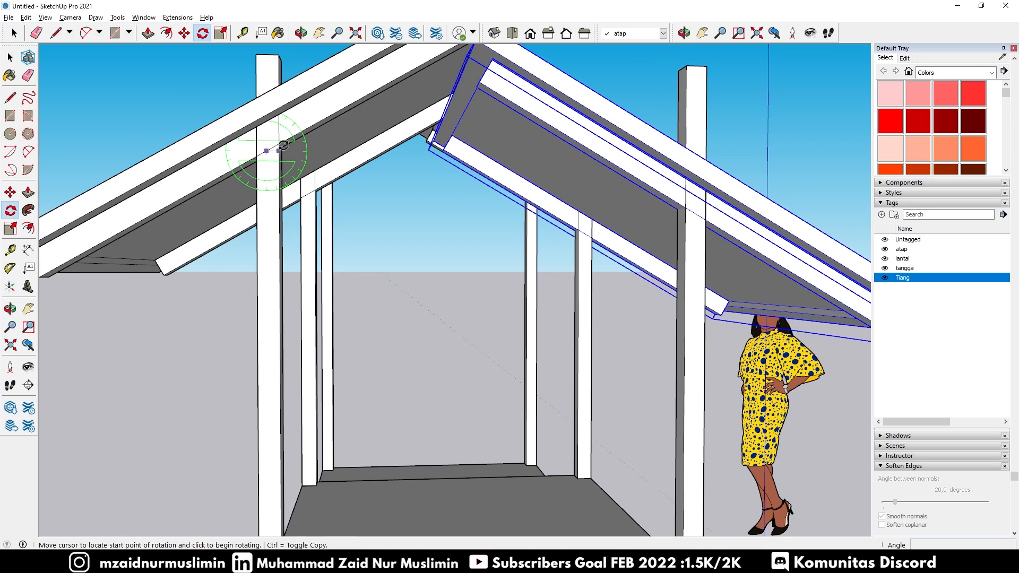
pyautogui.click(344, 108)
pyautogui.click(367, 119)
pyautogui.press('space')
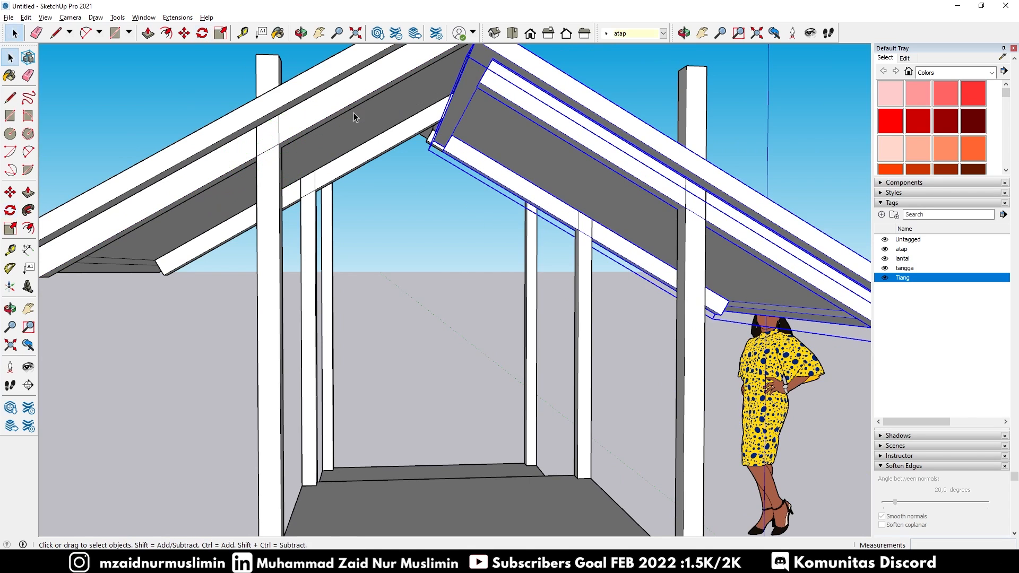
# Select the lowered roof's left slope and rotate it 15 degrees about its front post to a shallower pitch
pyautogui.click(335, 107)
pyautogui.press('q')
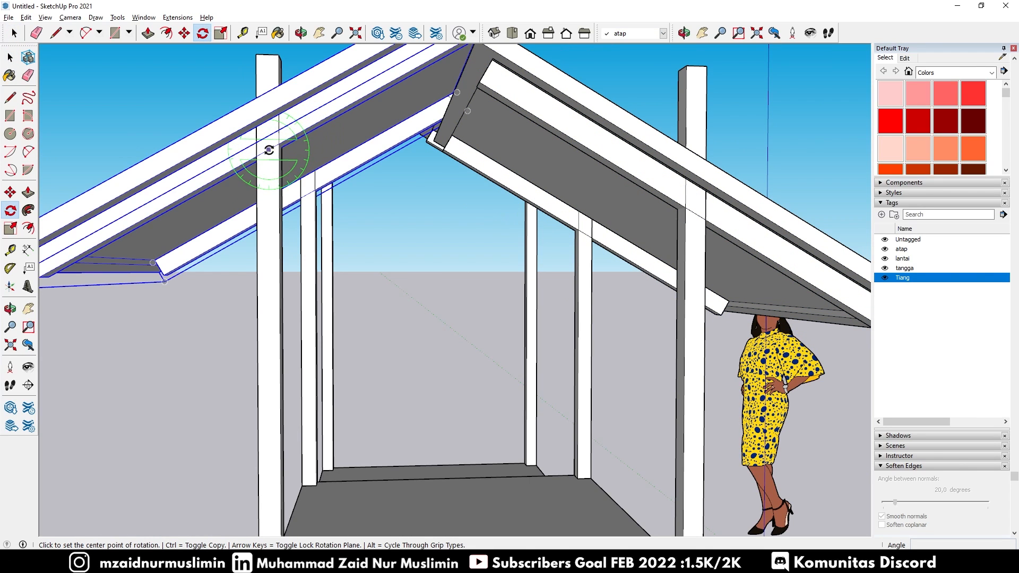
pyautogui.click(269, 150)
pyautogui.click(326, 116)
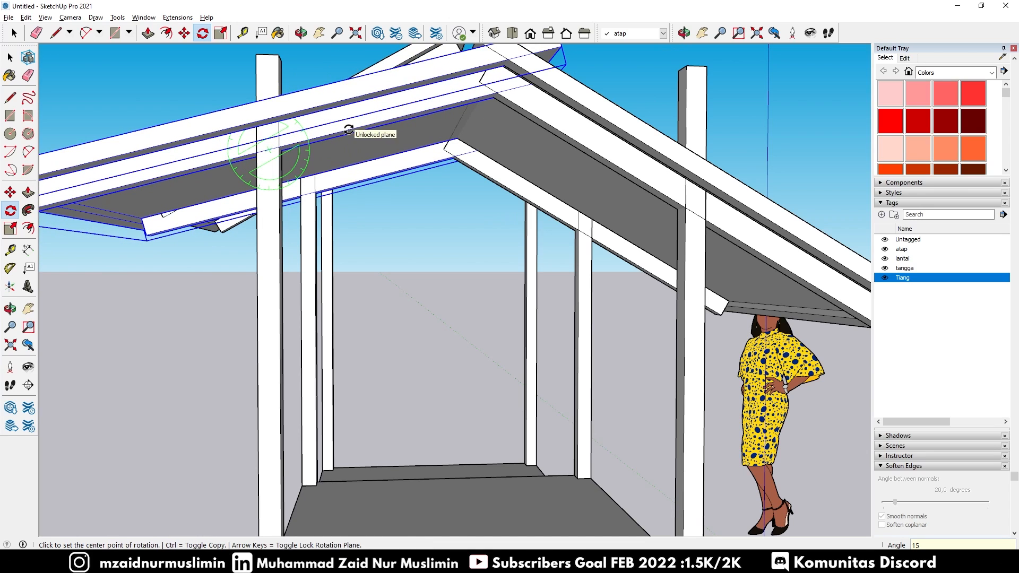
pyautogui.press('Return')
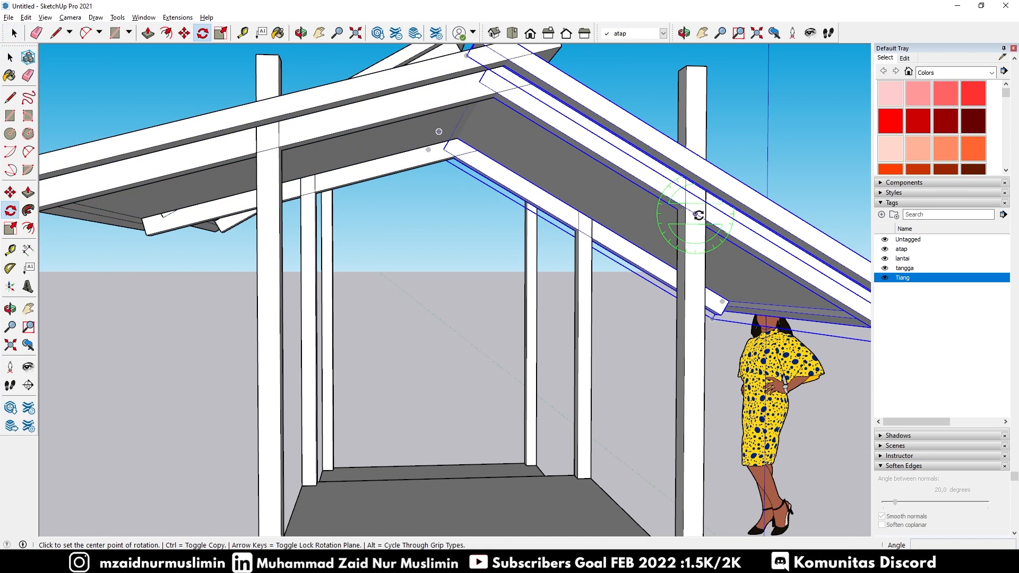
# Rotate the lowered roof's right slope about its front post to the matching shallower pitch
pyautogui.click(696, 213)
pyautogui.click(719, 228)
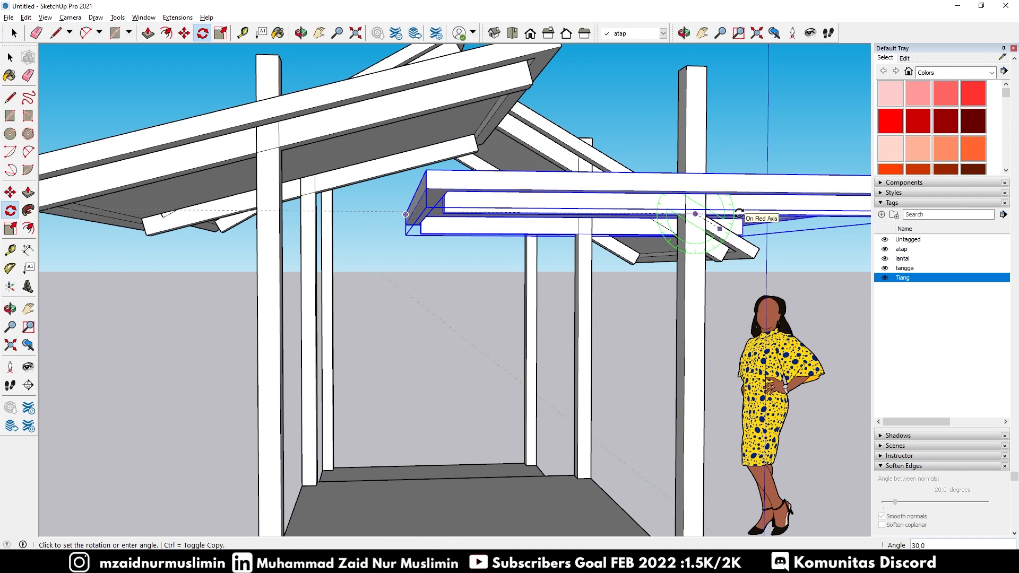
pyautogui.press('Return')
# Examine the shallower roof from all sides with back edges shown, checking its ridge, its posts and the overlap with the higher roof
pyautogui.scroll(-1, 592, 215)
pyautogui.moveTo(591, 211); pyautogui.dragTo(587, 254, button='middle')
pyautogui.press('space')
pyautogui.moveTo(540, 193); pyautogui.dragTo(554, 143, button='middle')
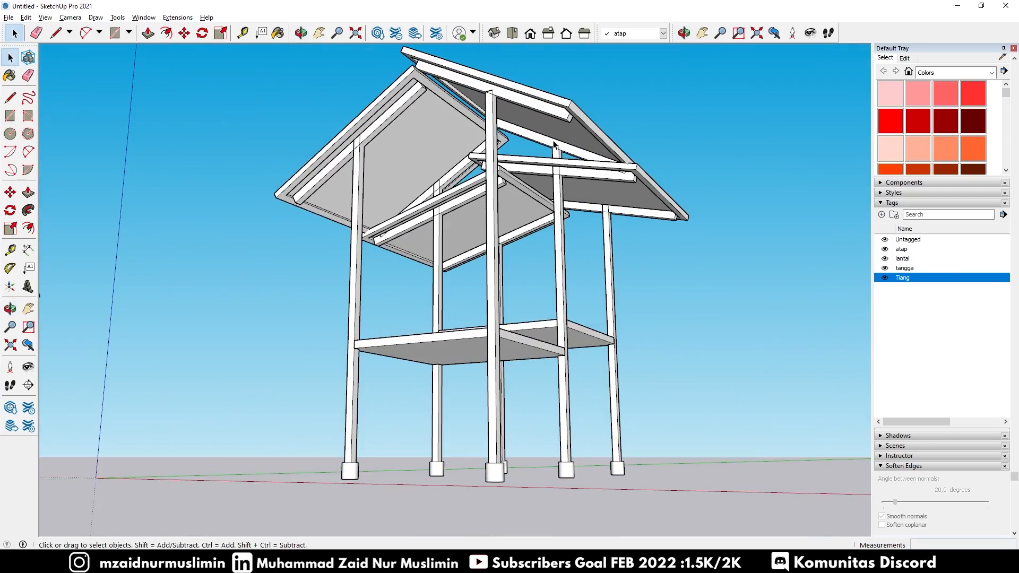
pyautogui.moveTo(465, 82); pyautogui.dragTo(375, 182, button='middle')
pyautogui.moveTo(554, 133); pyautogui.dragTo(372, 221, button='middle')
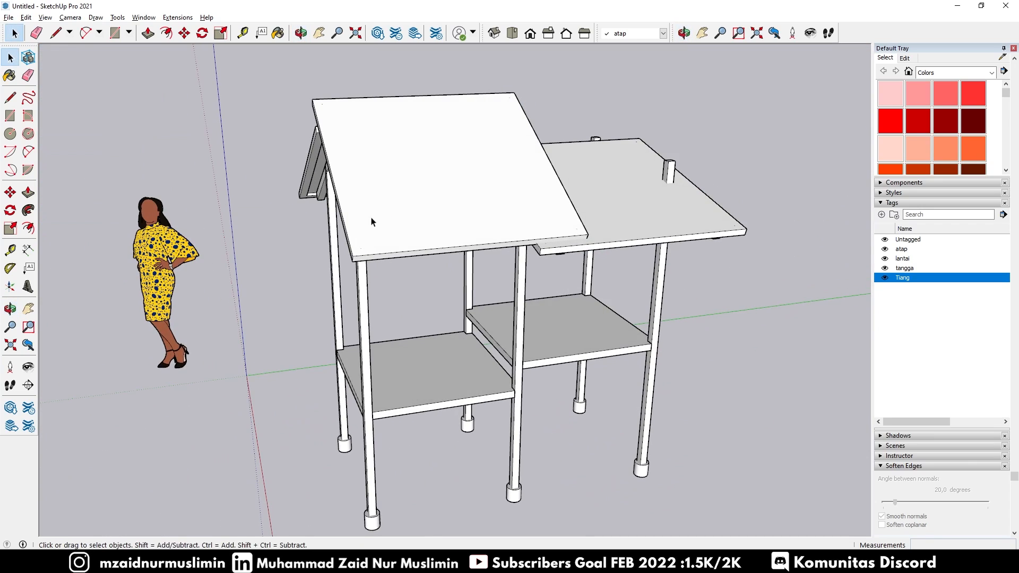
pyautogui.moveTo(485, 172); pyautogui.dragTo(582, 185, button='middle')
pyautogui.moveTo(439, 167); pyautogui.dragTo(568, 194, button='middle')
pyautogui.moveTo(480, 181); pyautogui.dragTo(494, 154, button='middle')
pyautogui.press('k')
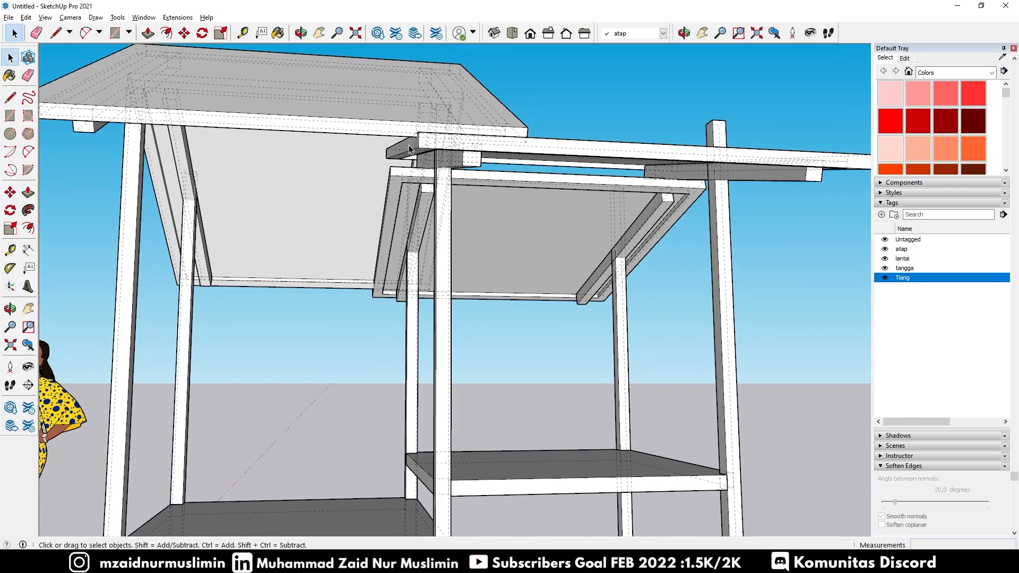
pyautogui.moveTo(409, 149); pyautogui.dragTo(539, 169, button='middle')
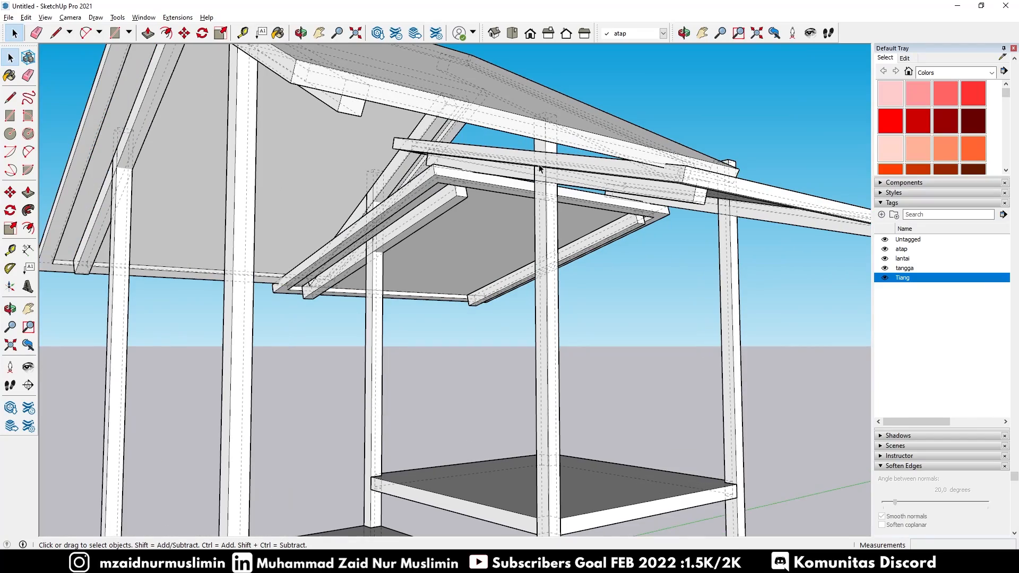
# Open one of the shallower roof panels for editing and try to push its frame's outer side face inward 0.05 m
pyautogui.doubleClick(570, 166)
pyautogui.moveTo(549, 166); pyautogui.dragTo(515, 149, button='middle')
pyautogui.moveTo(477, 169); pyautogui.dragTo(499, 104)
pyautogui.press('space')
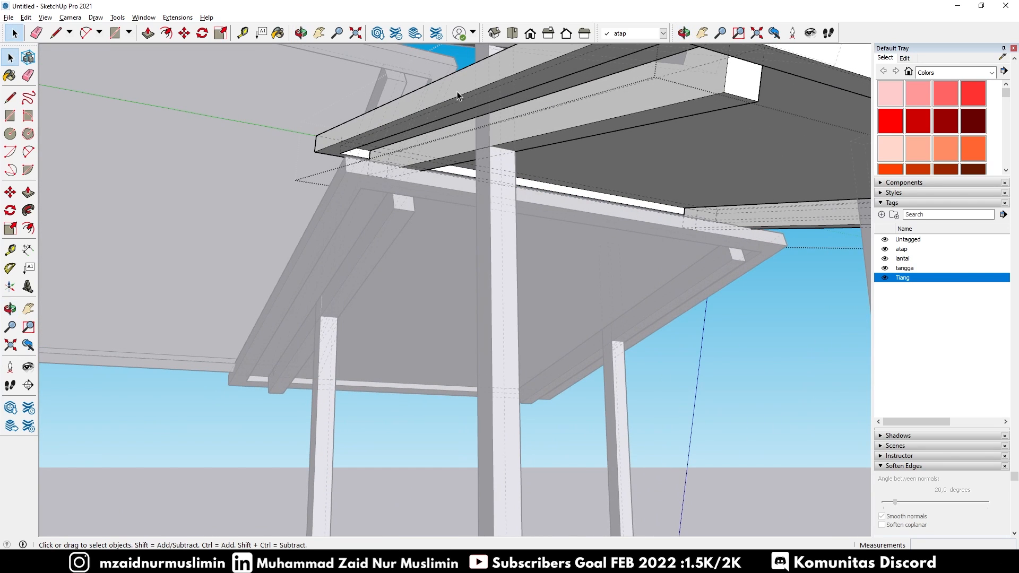
pyautogui.moveTo(482, 96); pyautogui.dragTo(432, 106, button='middle')
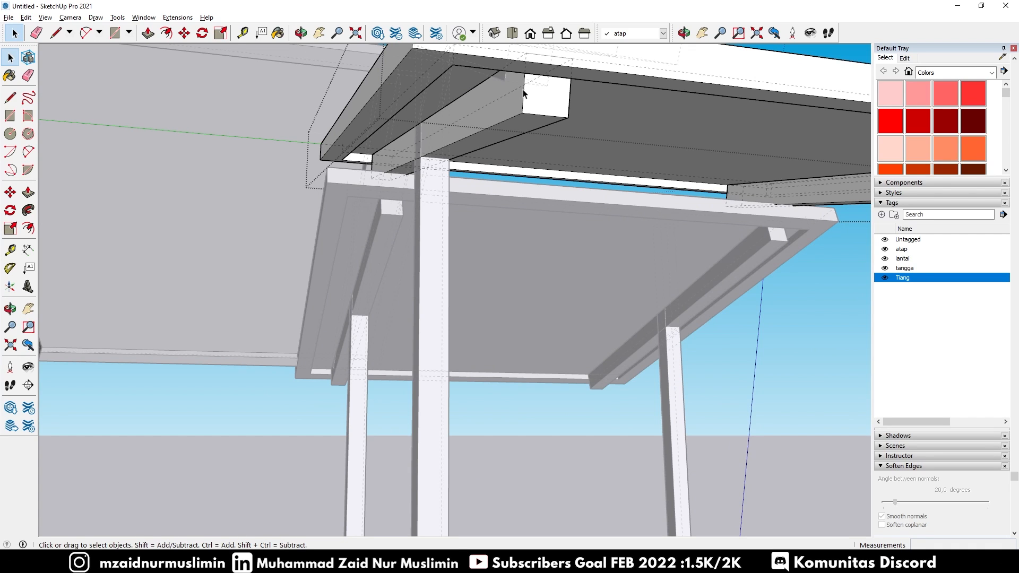
pyautogui.moveTo(508, 85); pyautogui.dragTo(483, 119, button='middle')
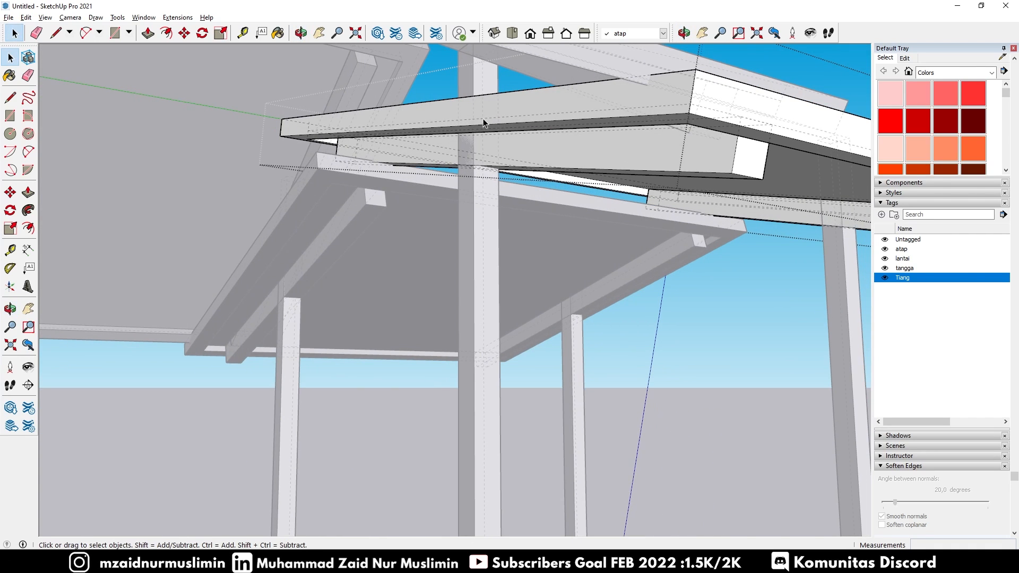
pyautogui.press('p')
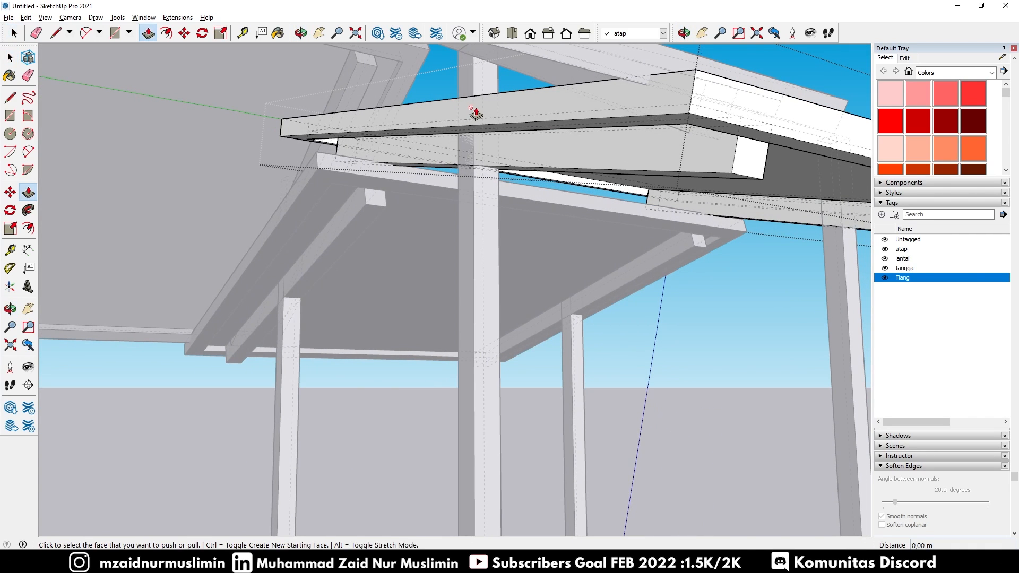
pyautogui.press('space')
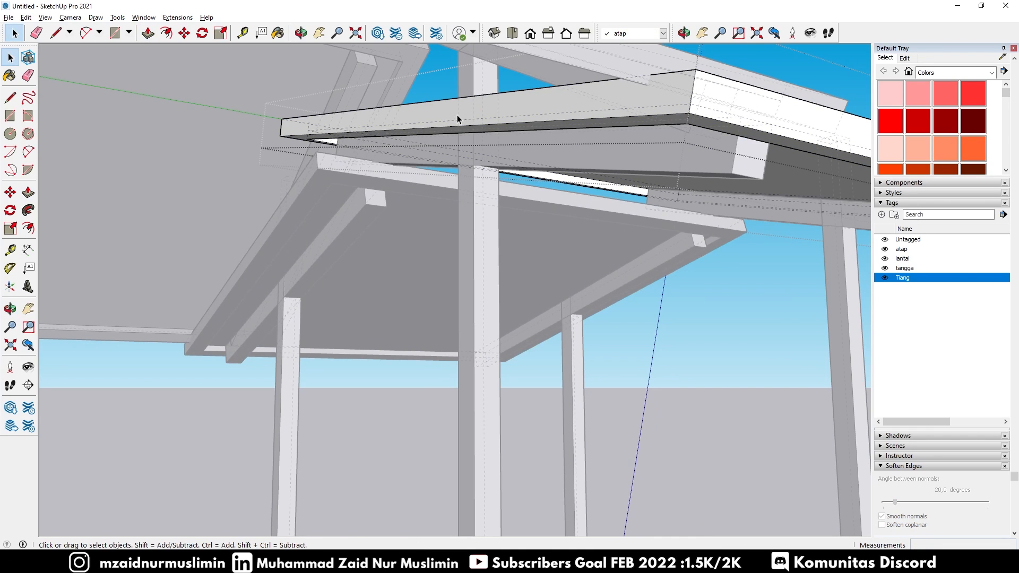
pyautogui.press('p')
pyautogui.click(457, 118)
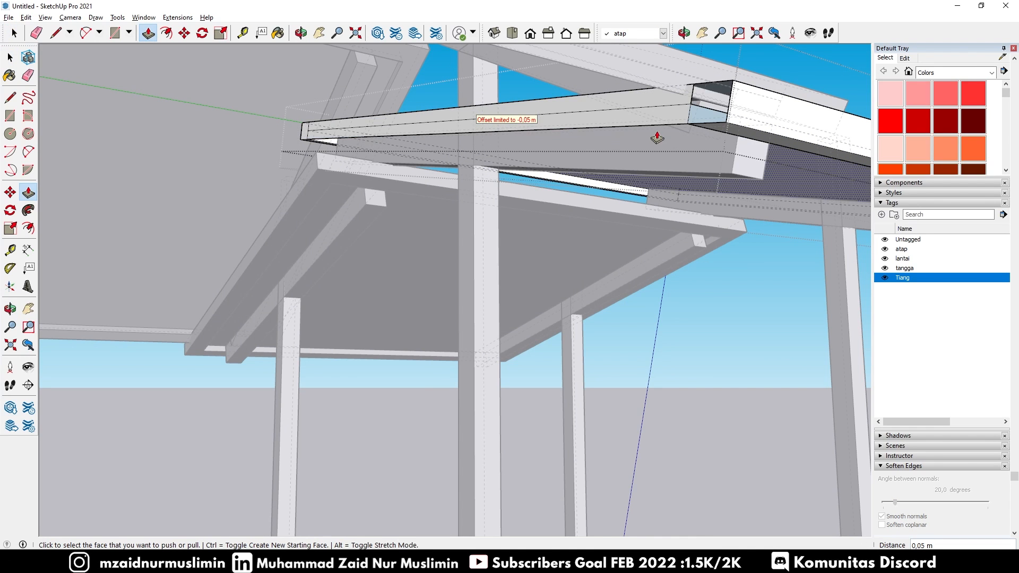
pyautogui.moveTo(718, 148); pyautogui.dragTo(716, 178, button='middle')
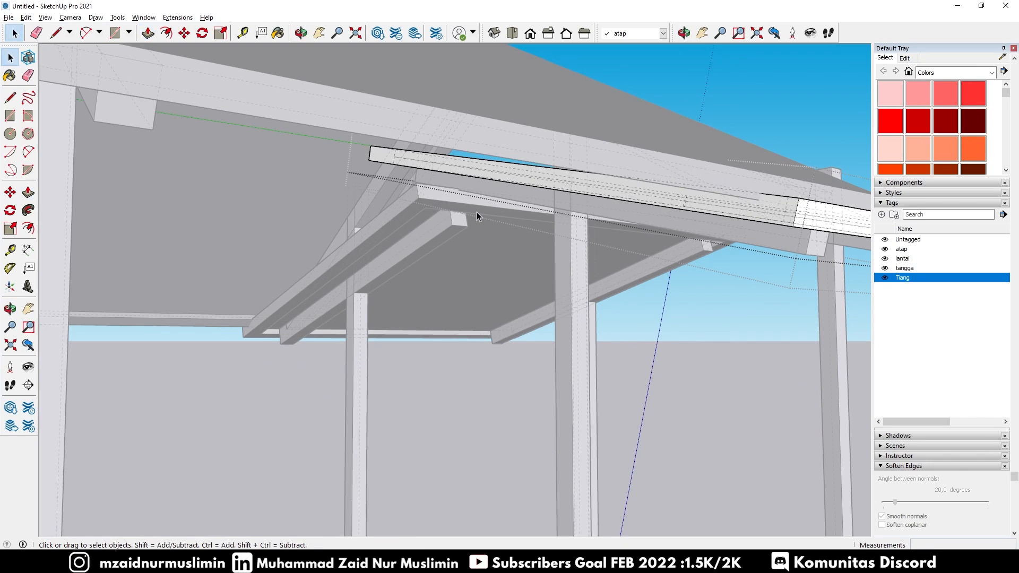
pyautogui.moveTo(432, 198); pyautogui.dragTo(428, 171, button='middle')
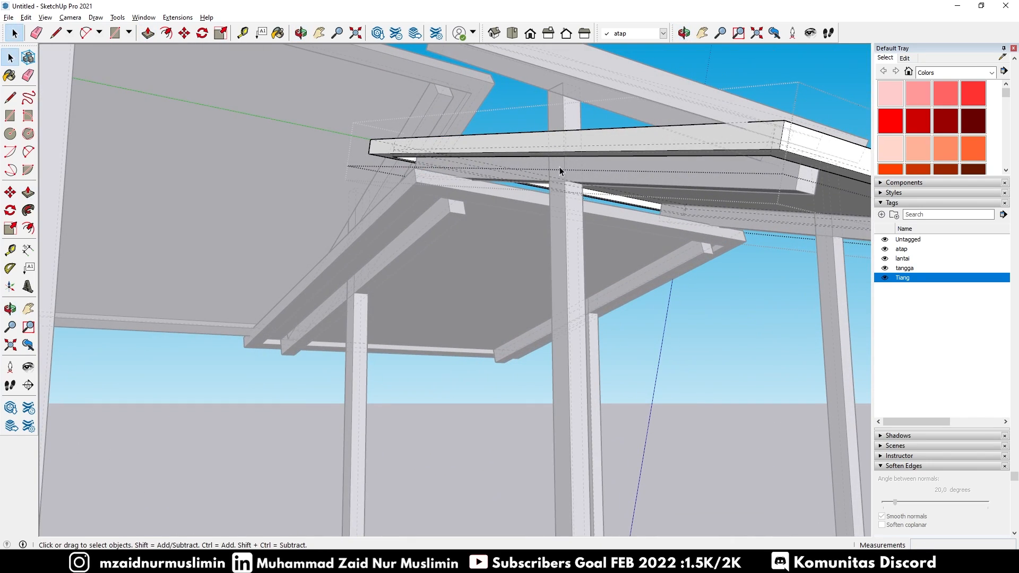
pyautogui.moveTo(560, 167); pyautogui.dragTo(633, 157, button='middle')
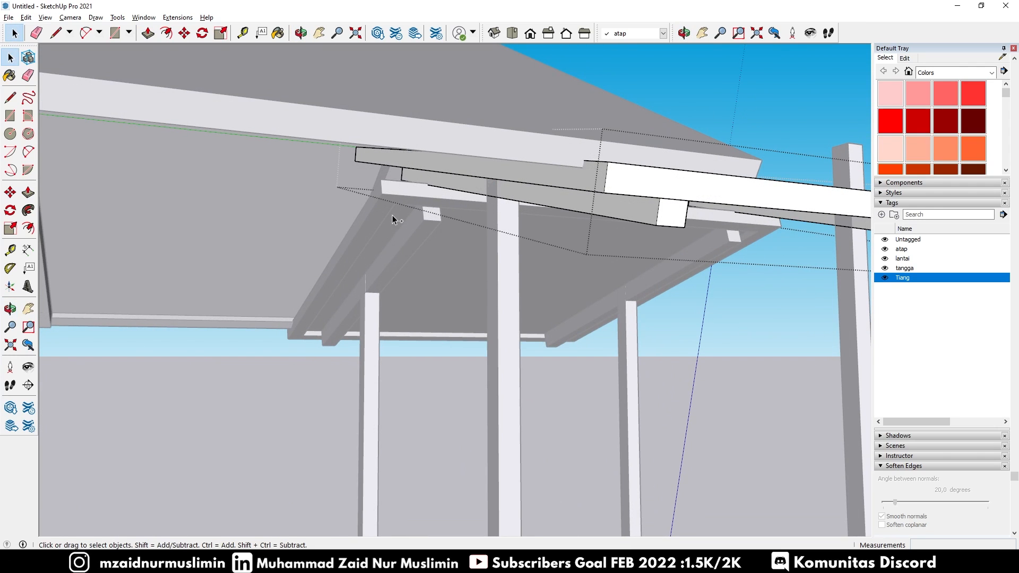
# Leave panel editing, select both panels of the lowered roof and move them straight down 0.12 m along the posts
pyautogui.scroll(-6, 393, 220)
pyautogui.click(723, 129)
pyautogui.moveTo(723, 129); pyautogui.dragTo(288, 334, button='middle')
pyautogui.click(406, 288)
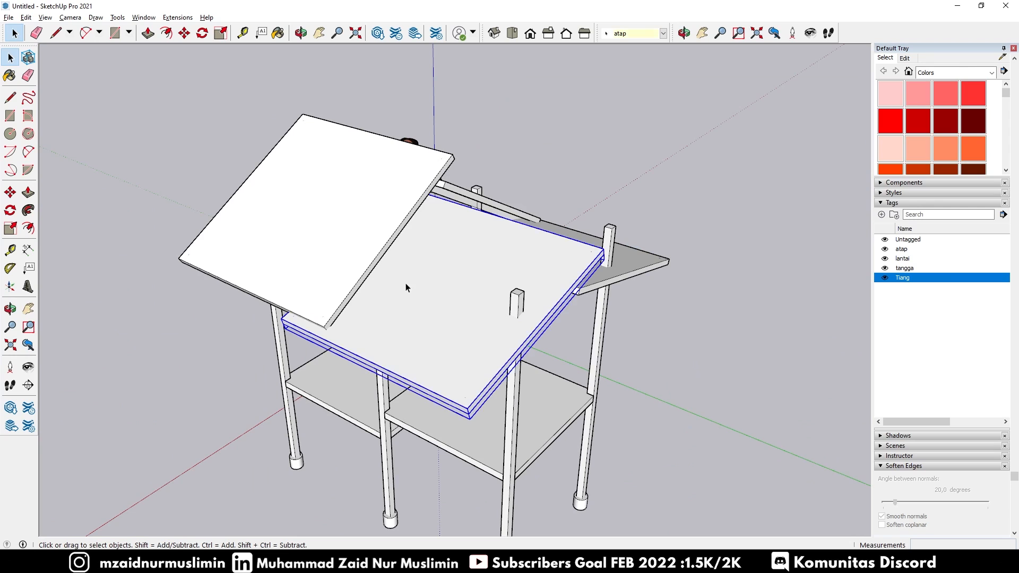
pyautogui.keyDown('ctrl'); pyautogui.click(635, 252); pyautogui.keyUp('ctrl')
pyautogui.moveTo(636, 252); pyautogui.dragTo(374, 244, button='middle')
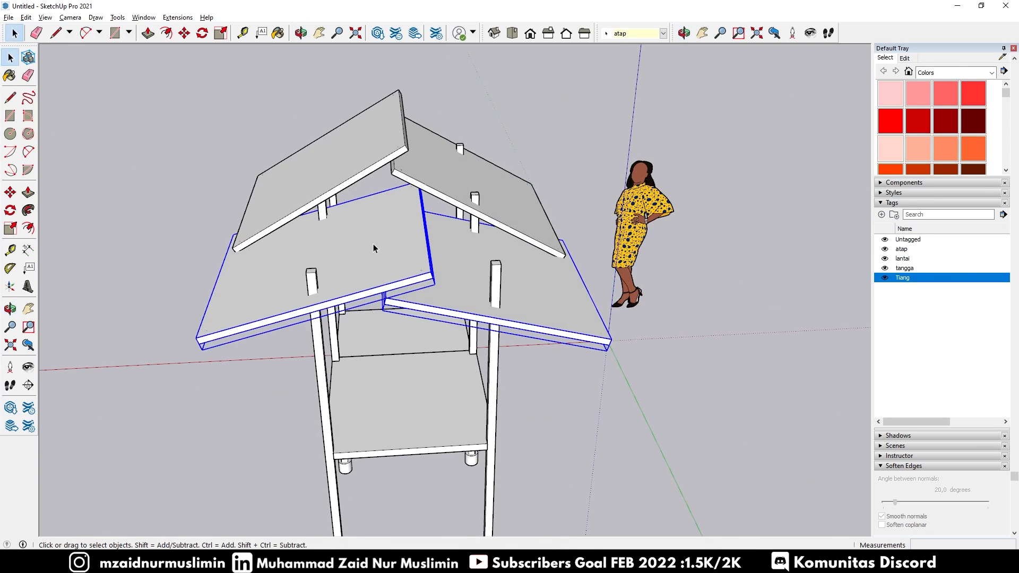
pyautogui.scroll(4, 419, 233)
pyautogui.press('m')
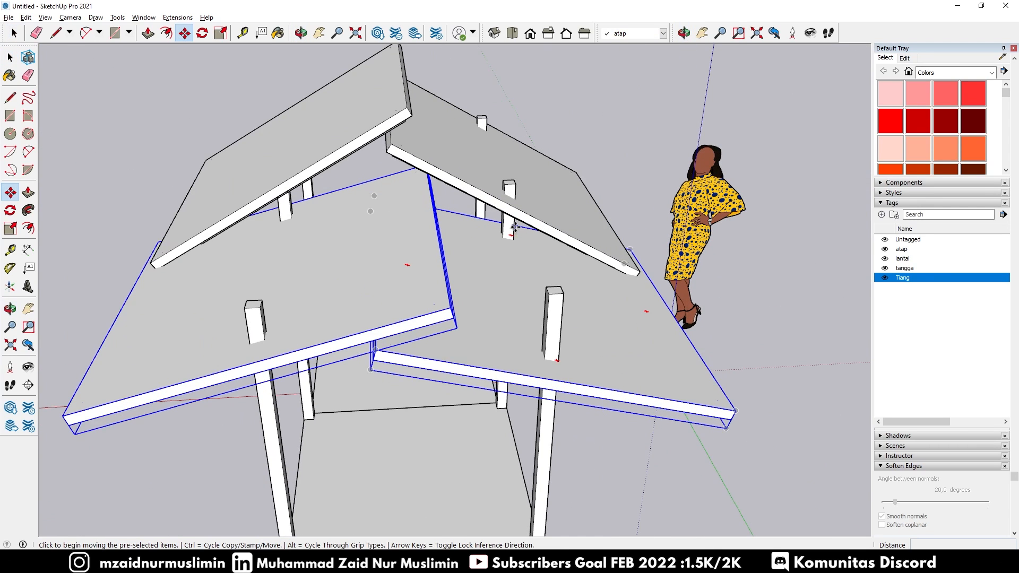
pyautogui.click(515, 228)
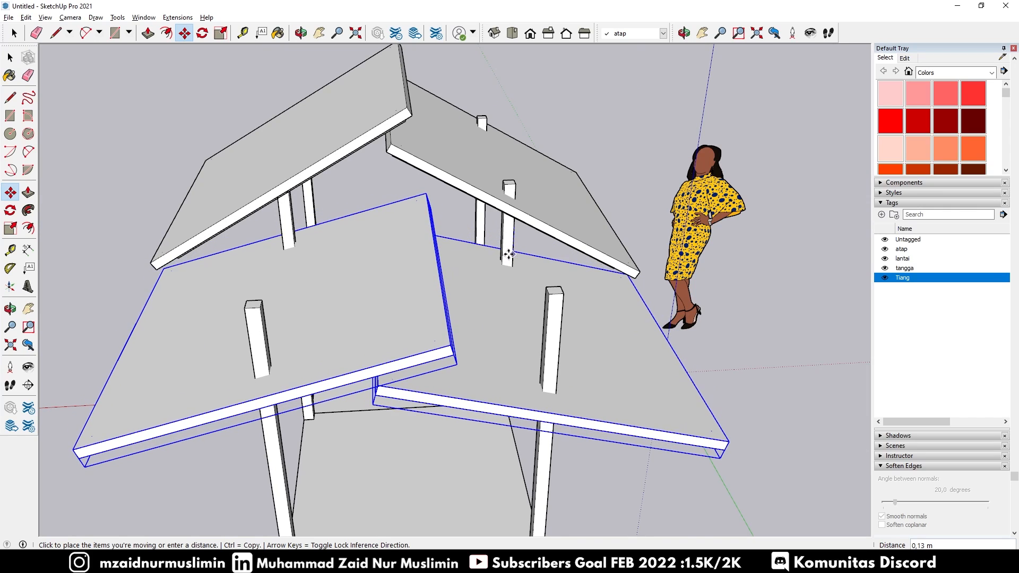
pyautogui.moveTo(509, 255); pyautogui.dragTo(523, 203, button='middle')
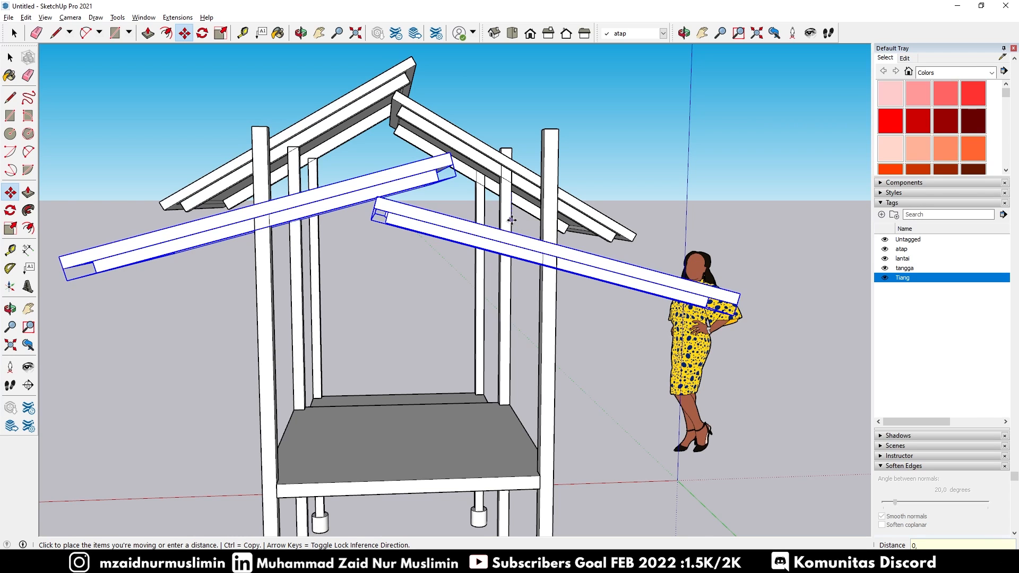
pyautogui.write('12')
pyautogui.press('Return')
# Examine both roof levels from above, below and the front, checking where the posts pass through the panels
pyautogui.press('o')
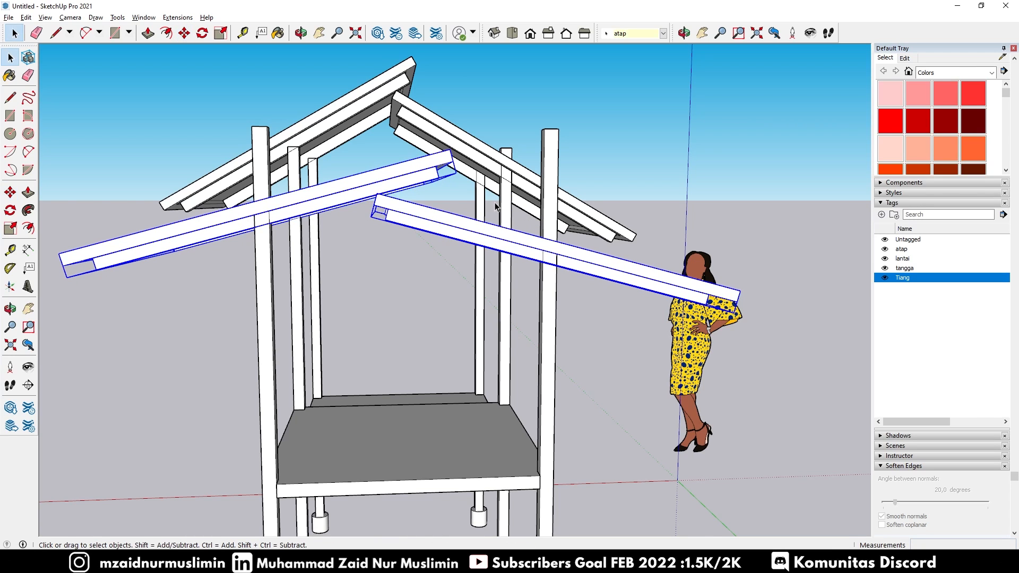
pyautogui.moveTo(427, 200); pyautogui.dragTo(483, 251)
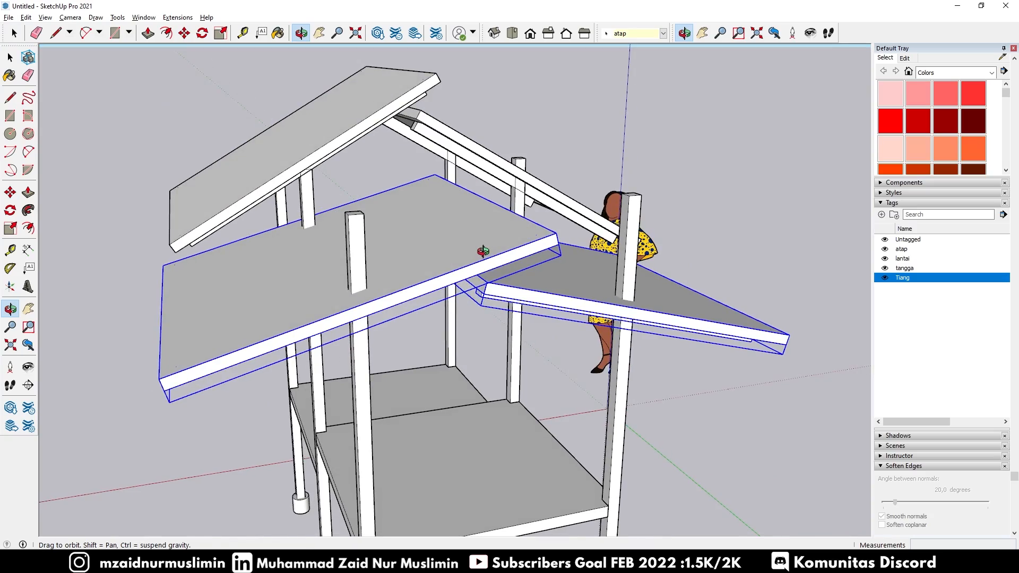
pyautogui.moveTo(483, 251); pyautogui.dragTo(594, 198, button='middle')
pyautogui.scroll(2, 521, 199)
pyautogui.click(702, 172)
pyautogui.moveTo(368, 163); pyautogui.dragTo(526, 210, button='middle')
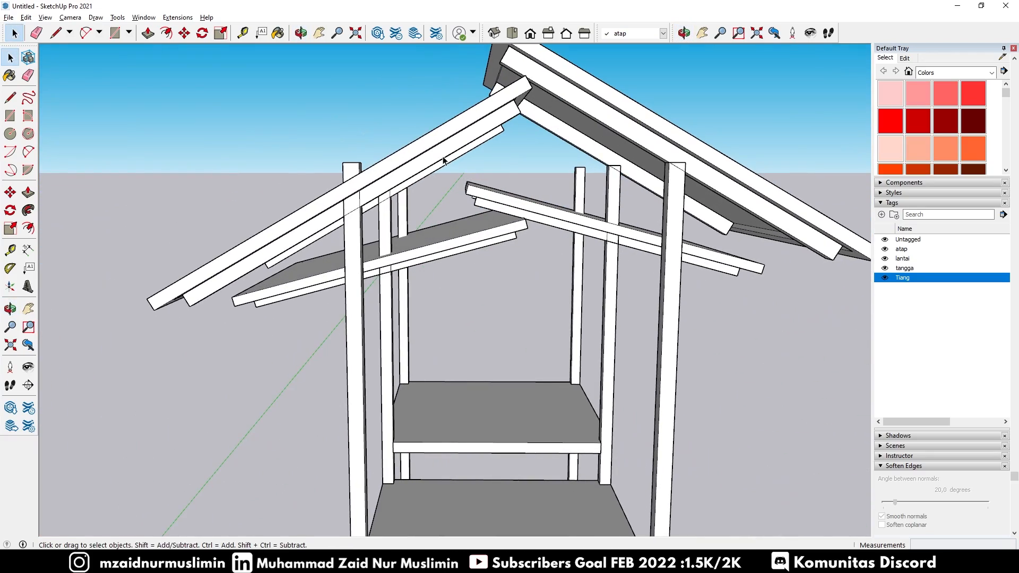
pyautogui.moveTo(332, 139); pyautogui.dragTo(399, 196, button='middle')
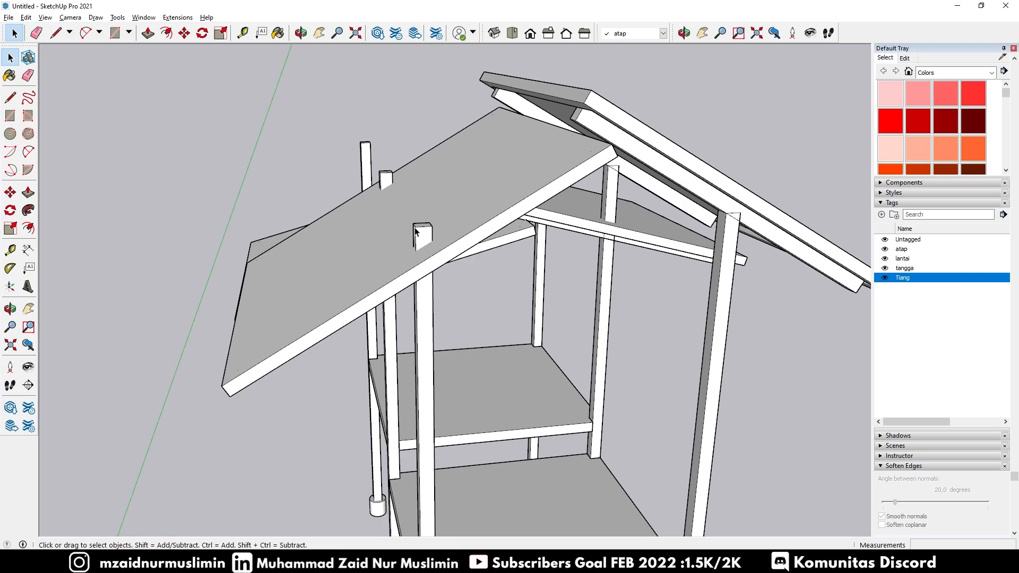
pyautogui.moveTo(416, 236); pyautogui.dragTo(407, 197, button='middle')
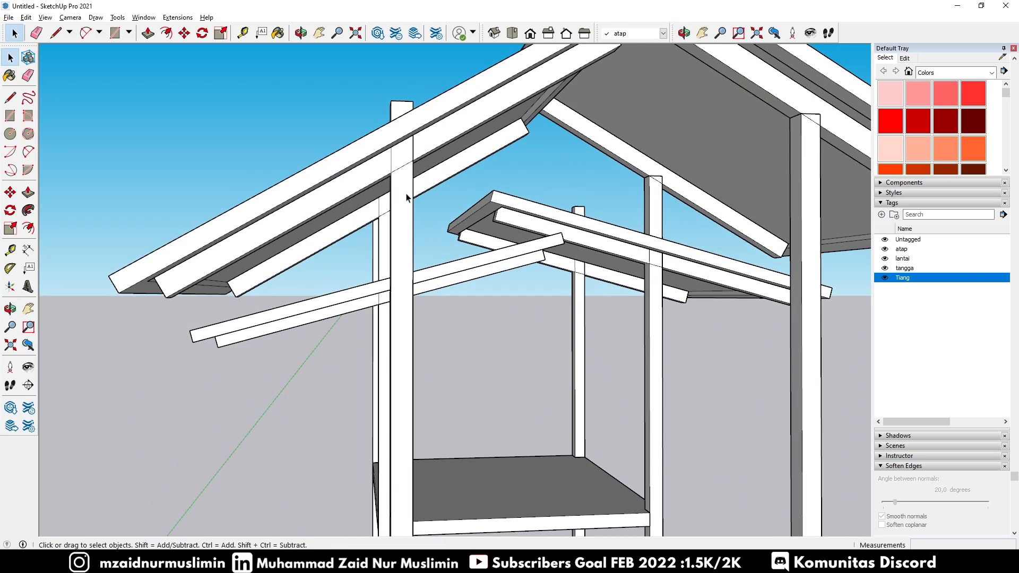
pyautogui.scroll(-3, 391, 183)
pyautogui.moveTo(318, 153); pyautogui.dragTo(394, 203, button='middle')
pyautogui.moveTo(209, 152); pyautogui.dragTo(502, 207, button='middle')
pyautogui.moveTo(695, 214); pyautogui.dragTo(288, 176, button='middle')
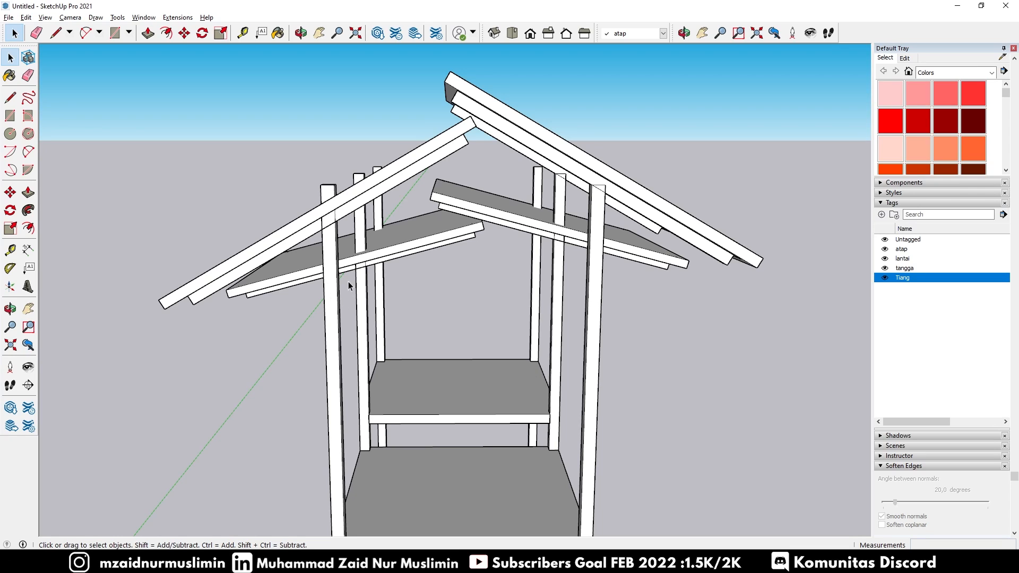
# Open the front left post's group for editing where it meets the underside of the higher roof's rafter
pyautogui.moveTo(348, 286); pyautogui.dragTo(295, 278)
pyautogui.doubleClick(336, 310)
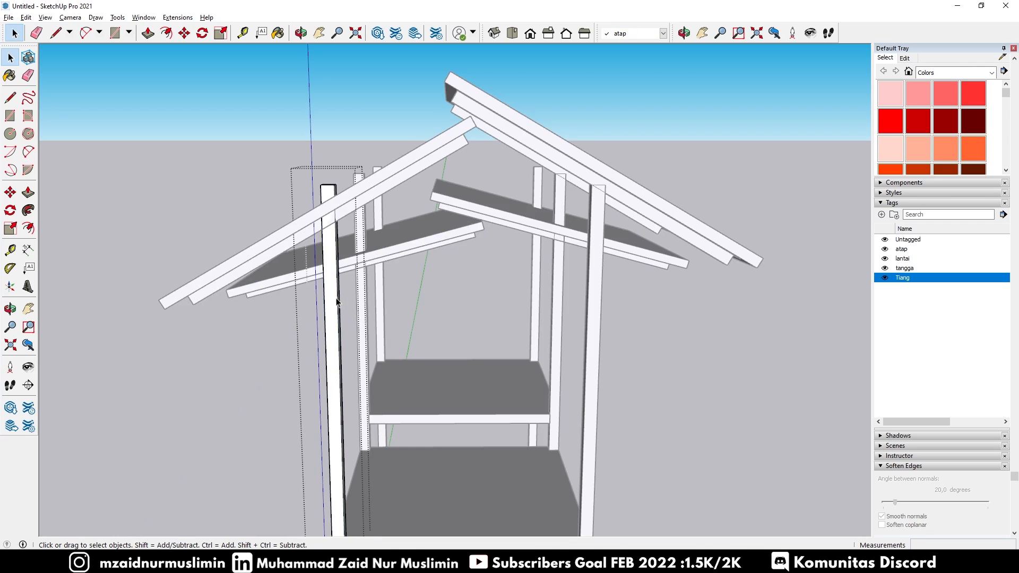
pyautogui.moveTo(336, 299); pyautogui.dragTo(339, 184, button='middle')
pyautogui.scroll(2, 354, 129)
pyautogui.scroll(1, 355, 129)
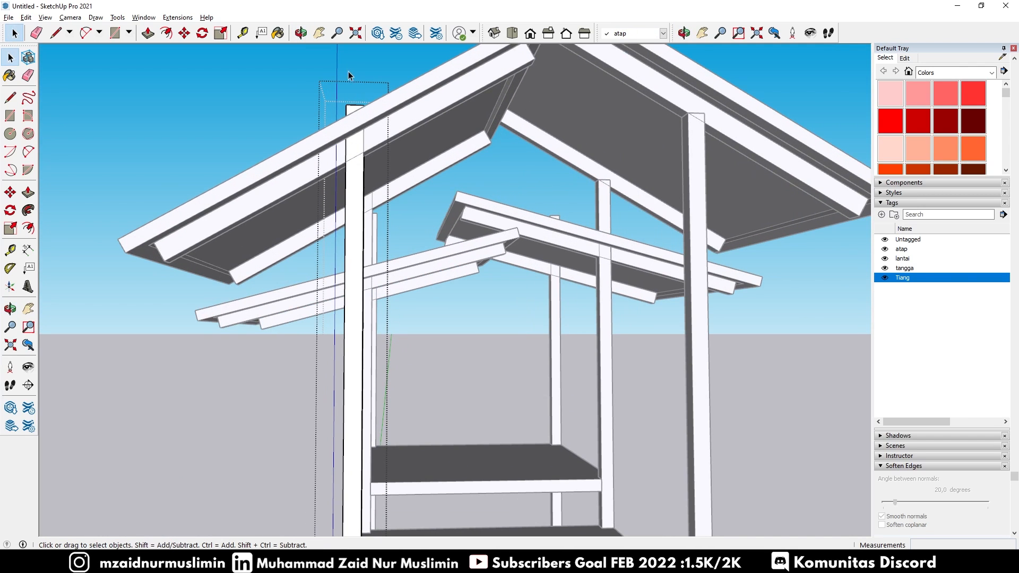
pyautogui.scroll(2, 348, 146)
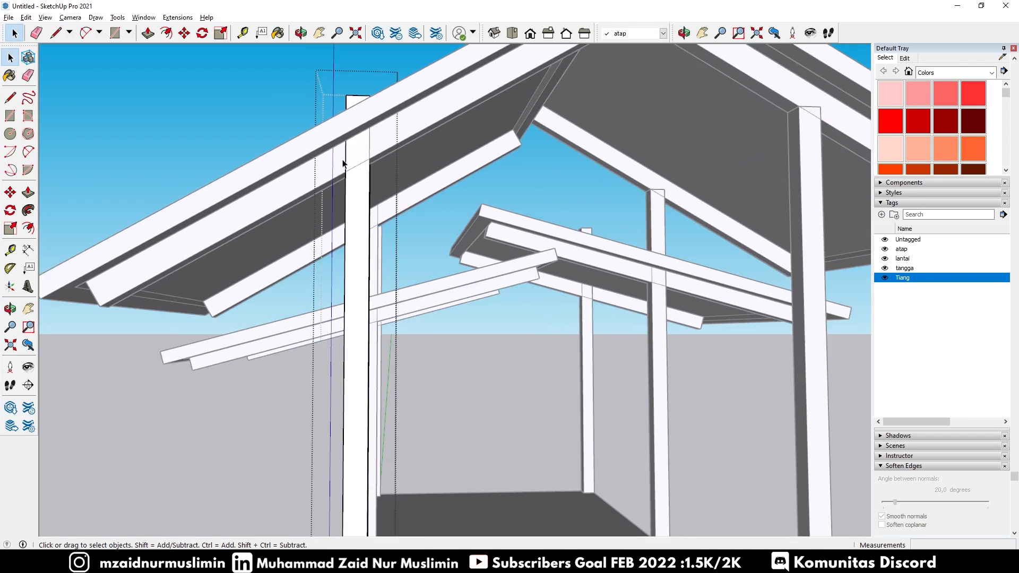
pyautogui.moveTo(346, 179); pyautogui.dragTo(383, 169, button='middle')
pyautogui.scroll(2, 467, 122)
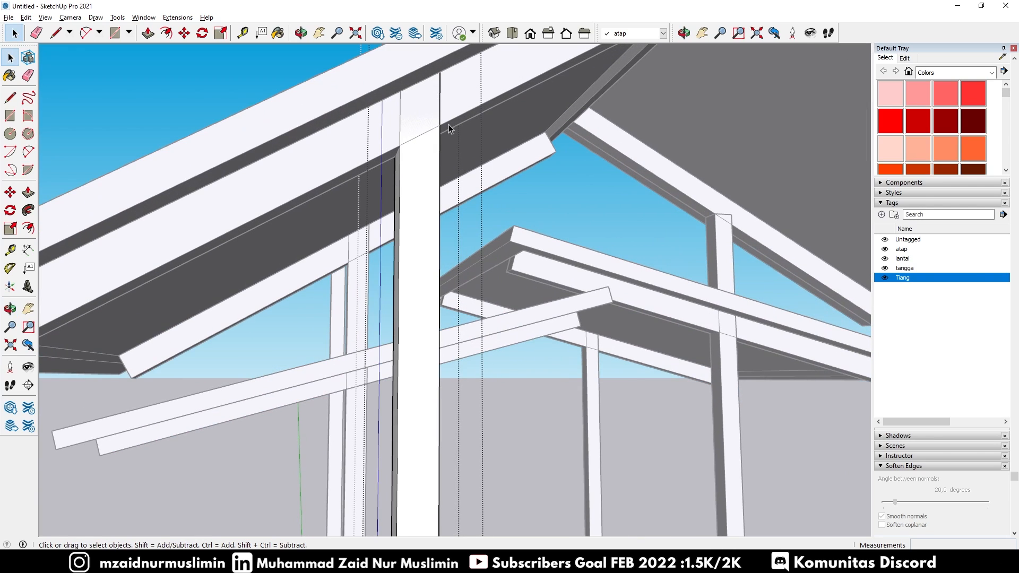
# Try to draw a cut line around the post along the rafter's underside, over its front and side faces
pyautogui.press('l')
pyautogui.scroll(1, 425, 130)
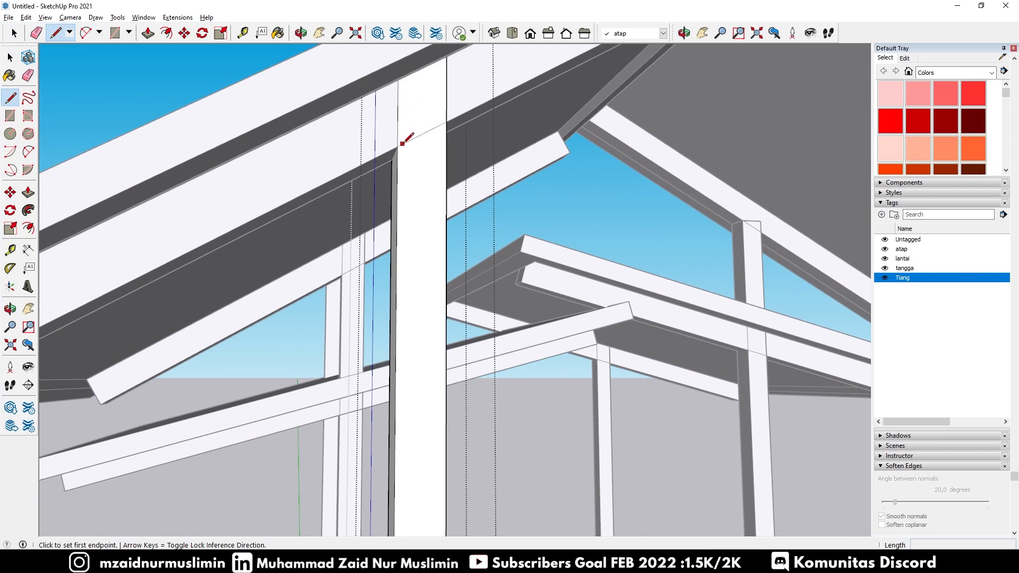
pyautogui.click(397, 146)
pyautogui.click(446, 122)
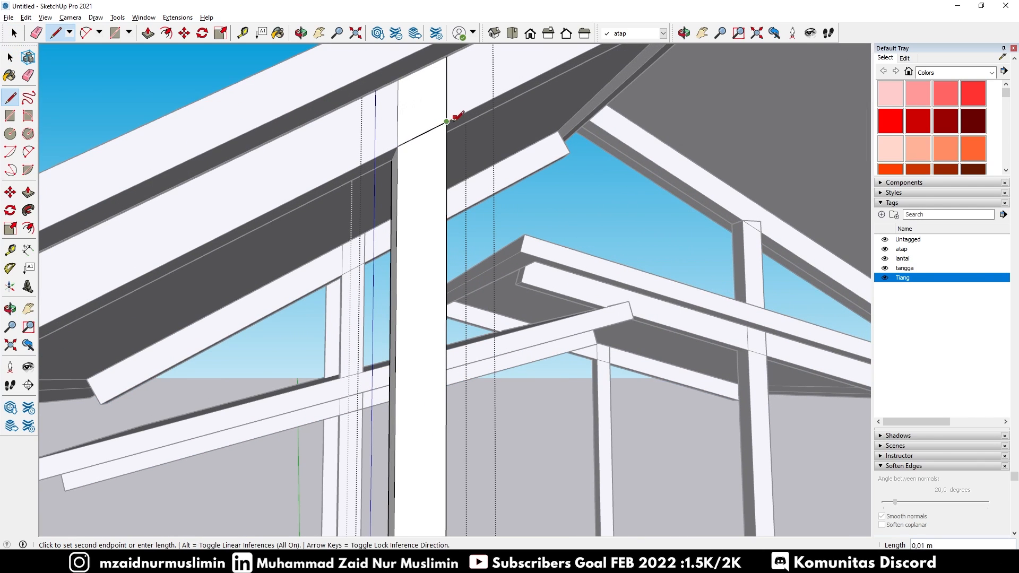
pyautogui.moveTo(448, 122); pyautogui.dragTo(307, 128, button='middle')
pyautogui.moveTo(486, 125); pyautogui.dragTo(284, 142, button='middle')
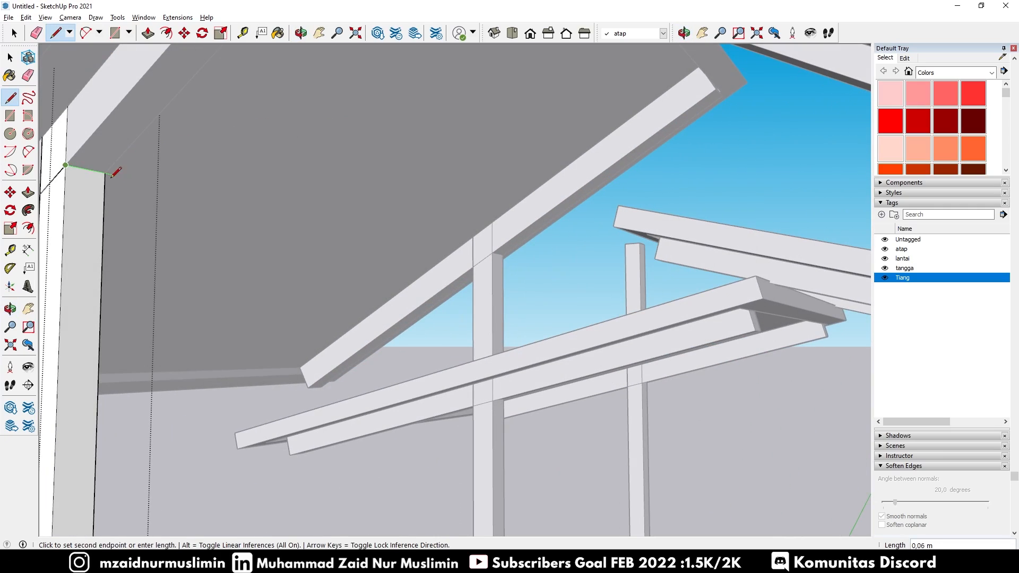
pyautogui.moveTo(164, 157); pyautogui.dragTo(689, 69, button='middle')
pyautogui.scroll(2, 696, 69)
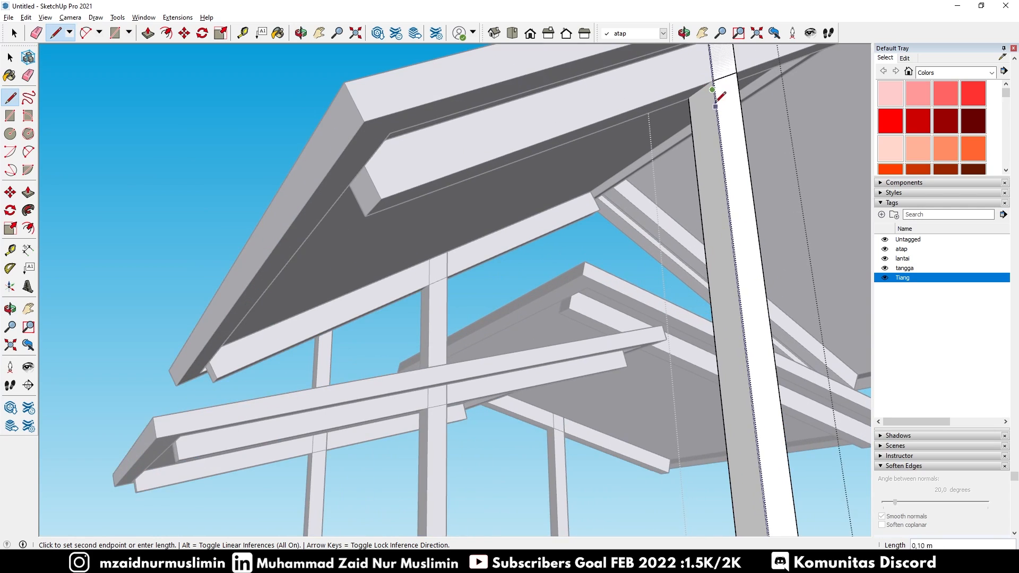
pyautogui.scroll(2, 714, 77)
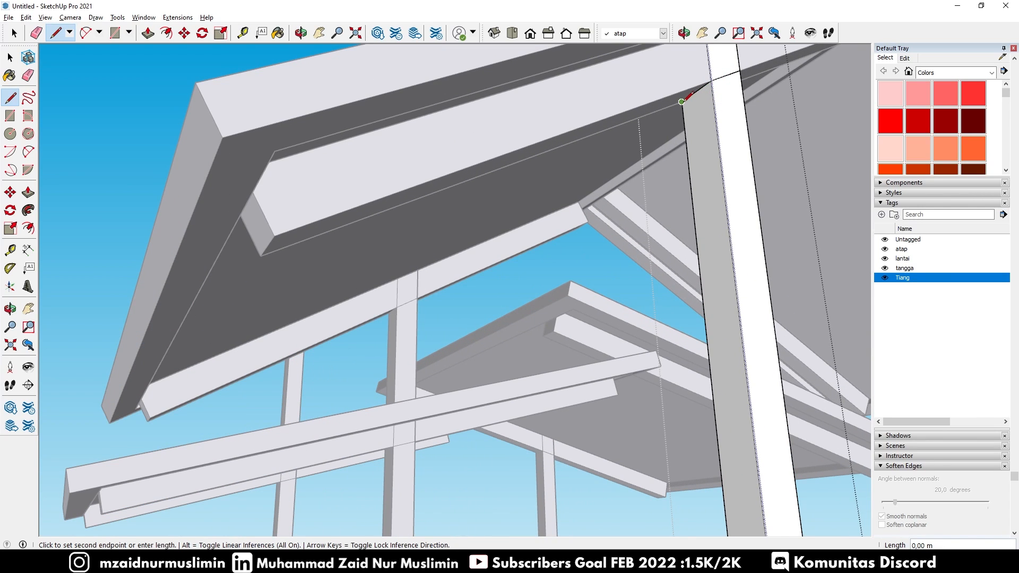
pyautogui.moveTo(789, 113); pyautogui.dragTo(601, 125, button='middle')
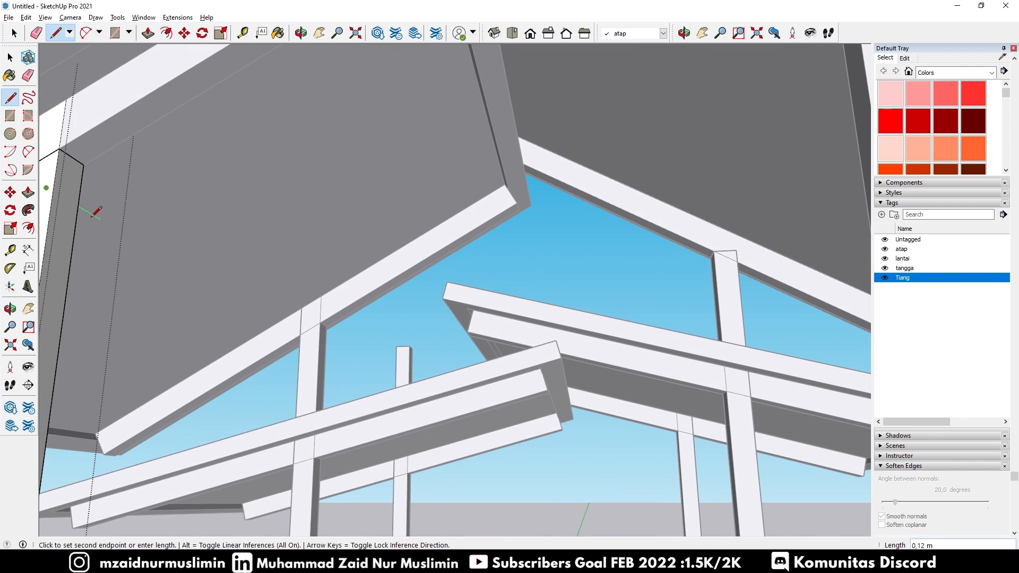
pyautogui.click(83, 165)
pyautogui.scroll(-1, 260, 161)
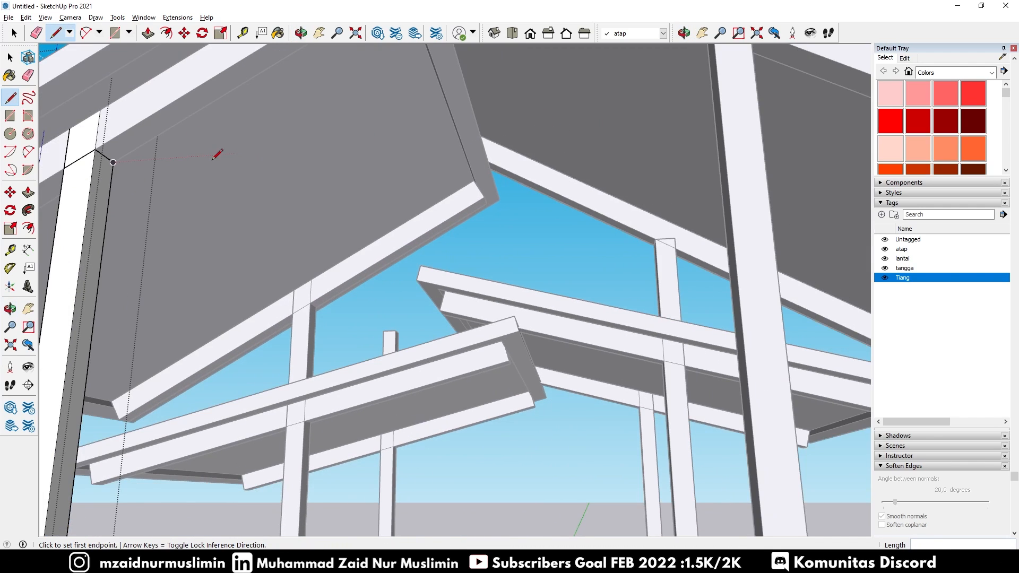
# Try to erase a vertical edge of the post above the roof, and undo the erasure
pyautogui.moveTo(212, 159); pyautogui.dragTo(386, 211, button='middle')
pyautogui.press('e')
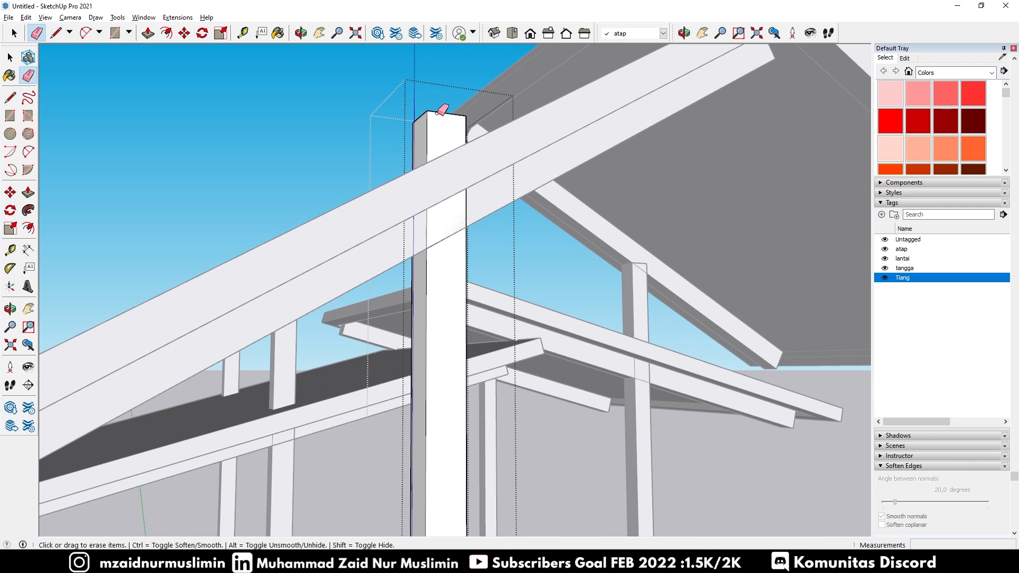
pyautogui.click(413, 151)
pyautogui.hotkey('ctrl', 'z')
# Open the nested post inside its group and draw a line across its front face along the rafter's underside
pyautogui.press('space')
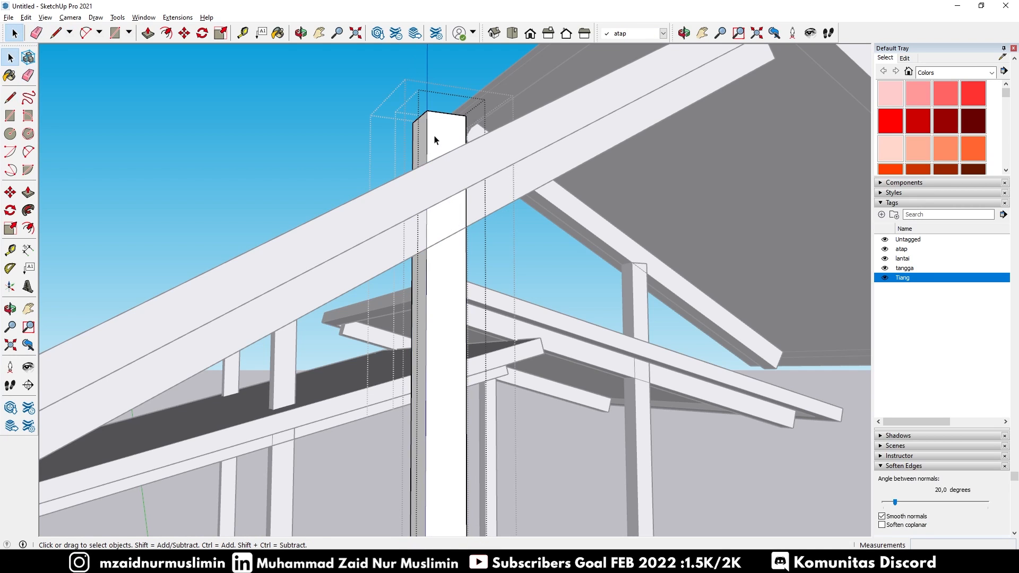
pyautogui.moveTo(448, 234); pyautogui.dragTo(417, 240, button='middle')
pyautogui.press('l')
pyautogui.scroll(2, 420, 243)
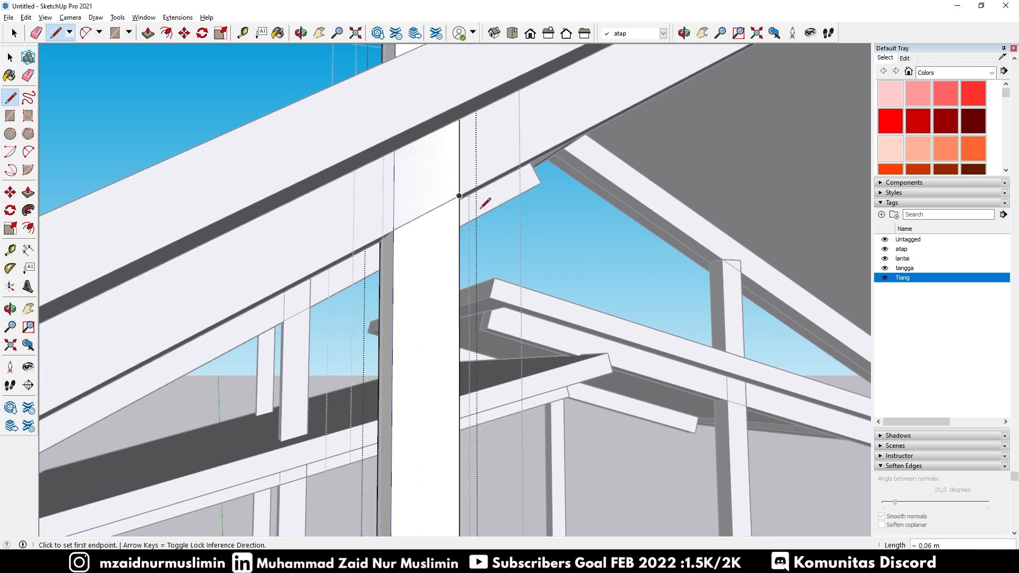
# Continue the cut line across the nested post's side faces, joining its corners at the underside of the roof
pyautogui.moveTo(482, 201); pyautogui.dragTo(228, 218, button='middle')
pyautogui.scroll(-4, 337, 220)
pyautogui.scroll(2, 142, 219)
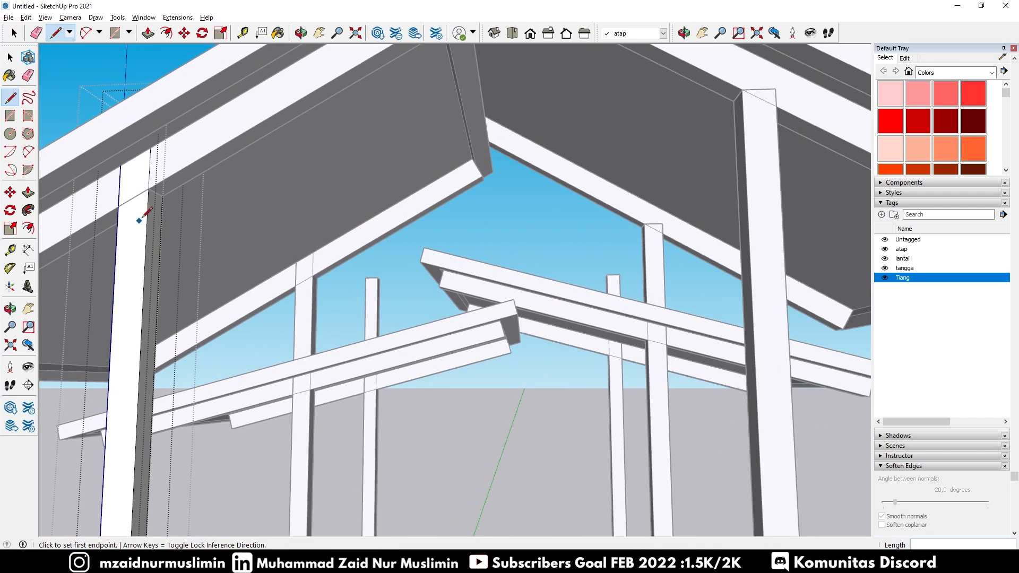
pyautogui.click(163, 196)
pyautogui.click(149, 190)
pyautogui.click(163, 196)
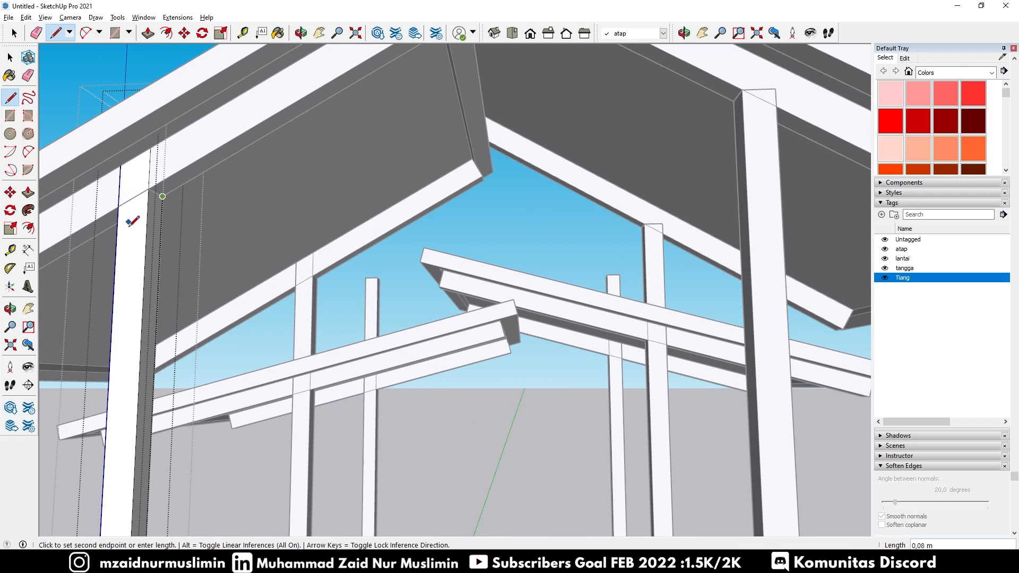
pyautogui.moveTo(128, 223); pyautogui.dragTo(360, 151, button='middle')
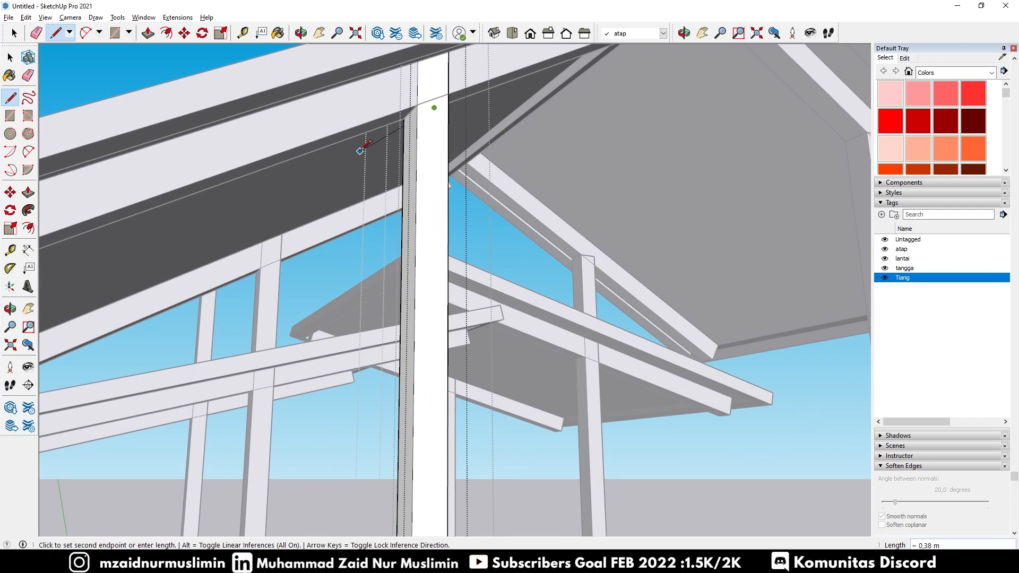
pyautogui.click(411, 116)
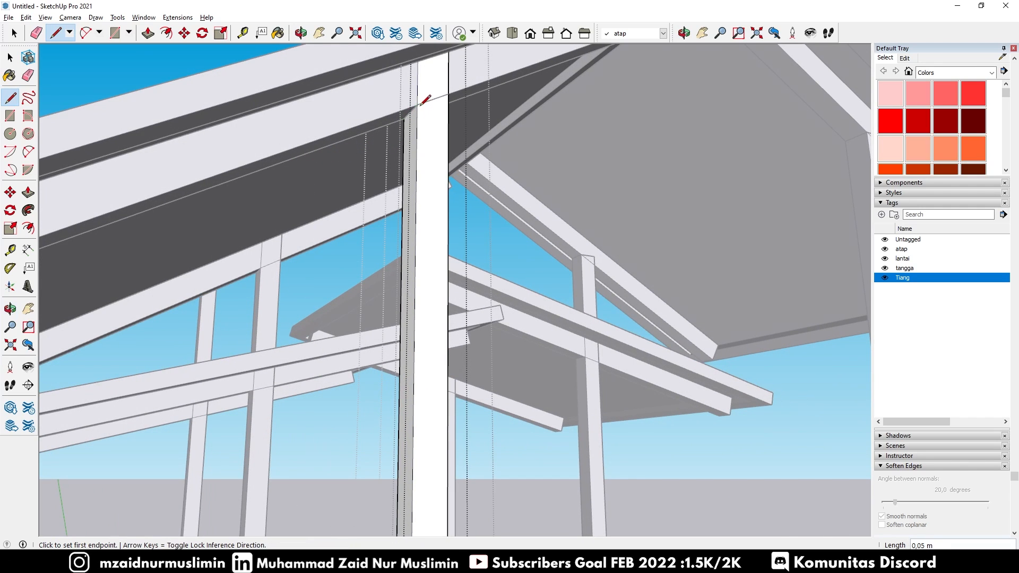
# Erase the post's remaining edges above the cut line so it ends under the rafter, and leave the nested groups
pyautogui.scroll(-3, 425, 109)
pyautogui.press('e')
pyautogui.moveTo(421, 91); pyautogui.dragTo(382, 205, button='middle')
pyautogui.moveTo(374, 186); pyautogui.dragTo(398, 177)
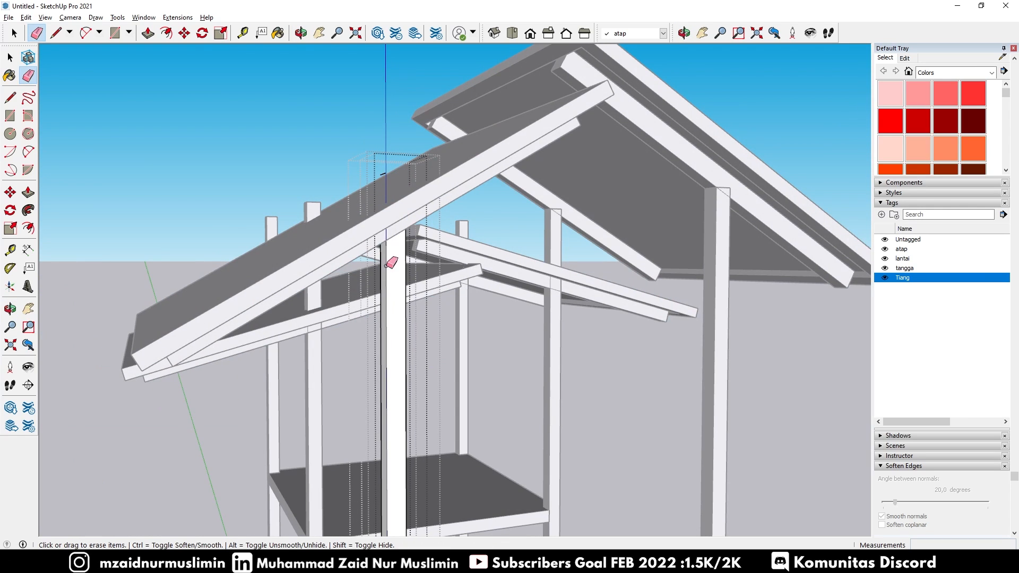
pyautogui.click(384, 174)
pyautogui.moveTo(400, 245); pyautogui.dragTo(341, 205, button='middle')
pyautogui.press('space')
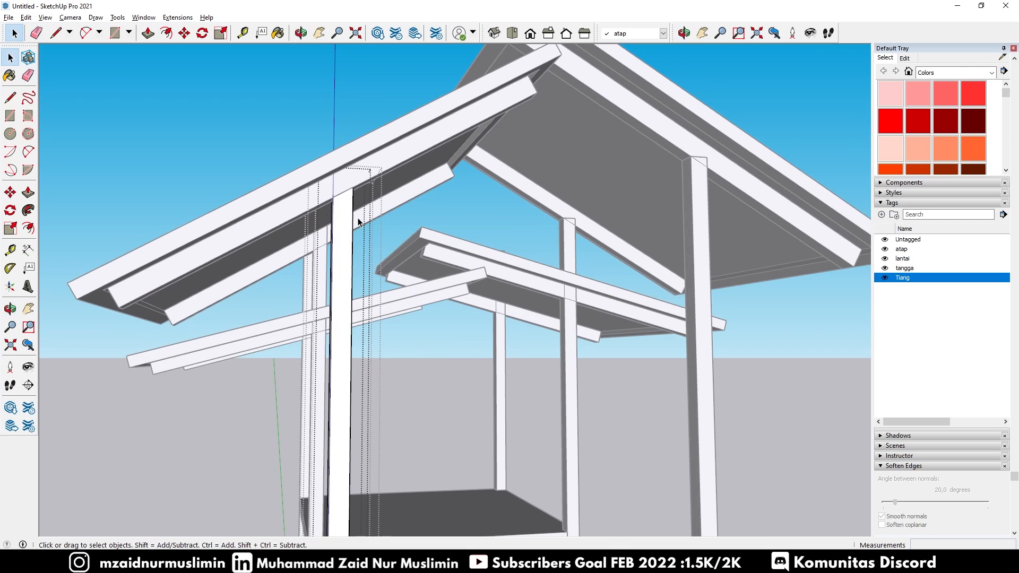
pyautogui.moveTo(315, 298); pyautogui.dragTo(452, 305, button='middle')
pyautogui.click(722, 308)
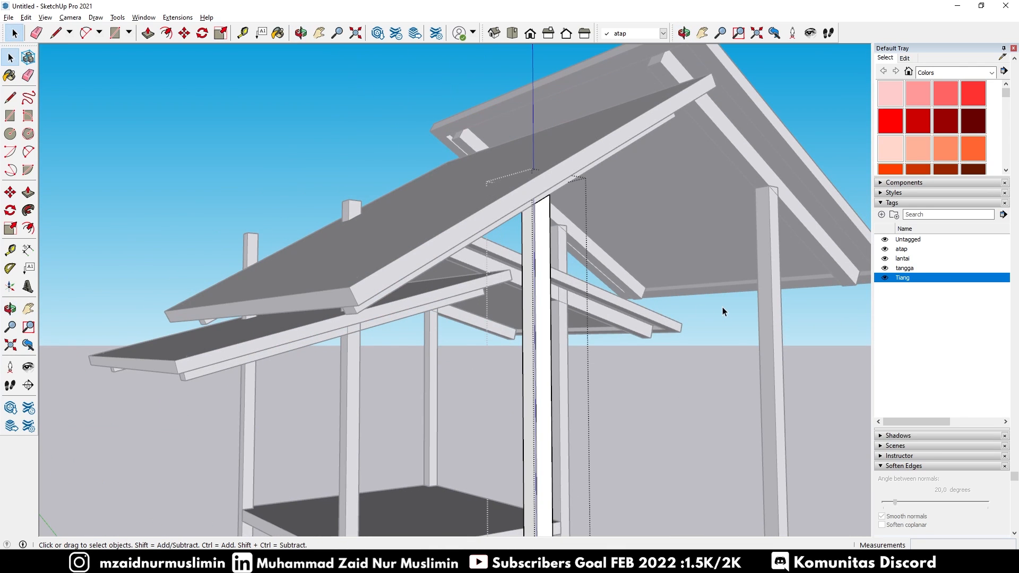
pyautogui.click(722, 308)
pyautogui.scroll(-4, 521, 267)
pyautogui.moveTo(566, 273); pyautogui.dragTo(508, 284, button='middle')
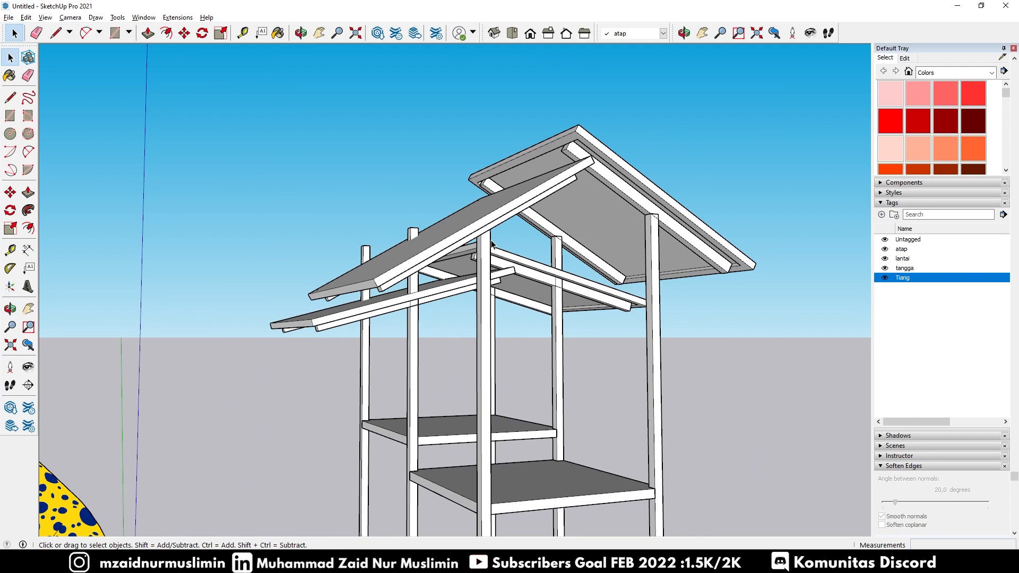
# Move the trimmed post along the floor's edge from its current corner to the adjacent notched corner under the steep roof
pyautogui.scroll(2, 492, 244)
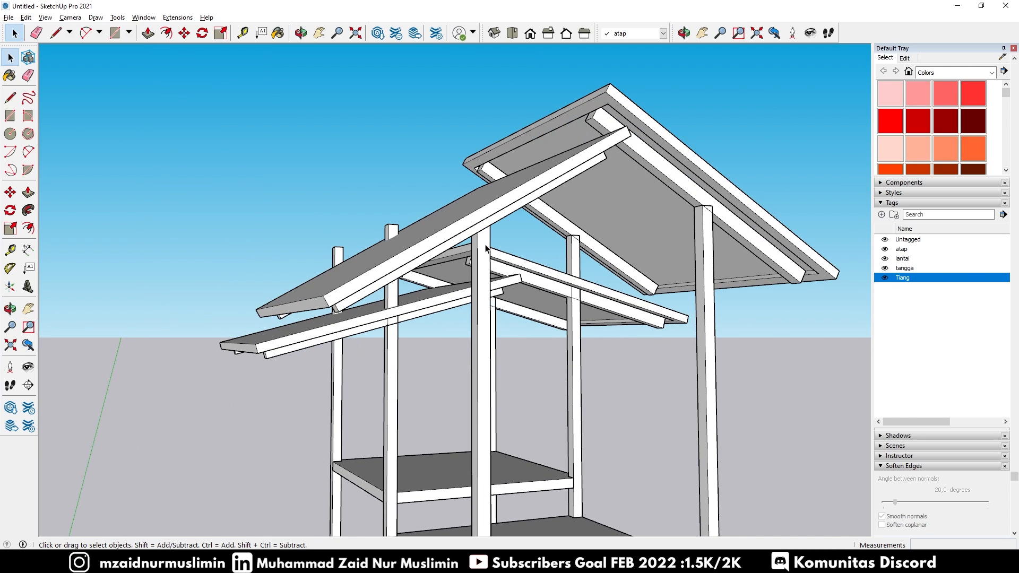
pyautogui.click(386, 396)
pyautogui.moveTo(386, 396); pyautogui.dragTo(416, 463, button='middle')
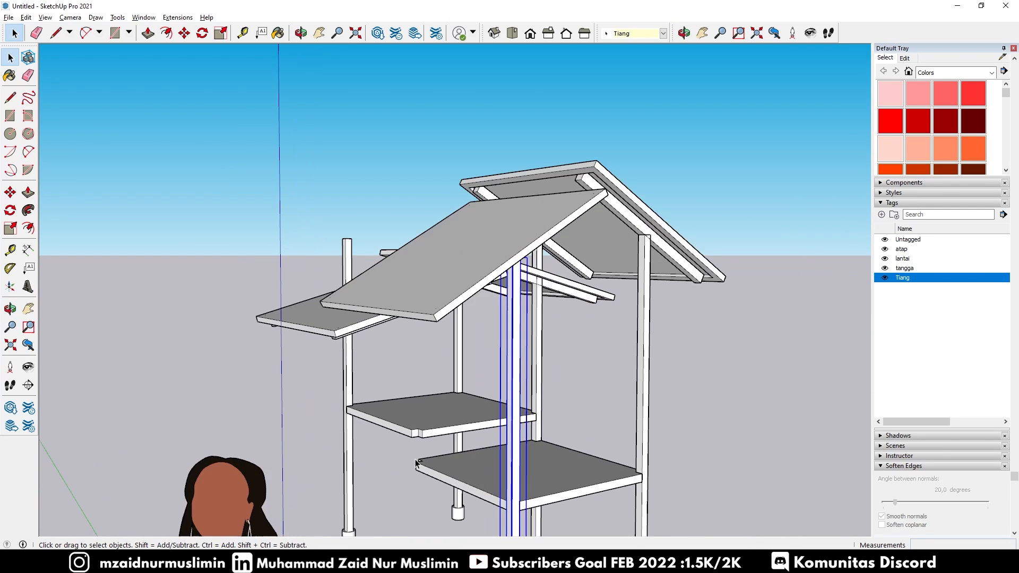
pyautogui.scroll(5, 490, 487)
pyautogui.press('m')
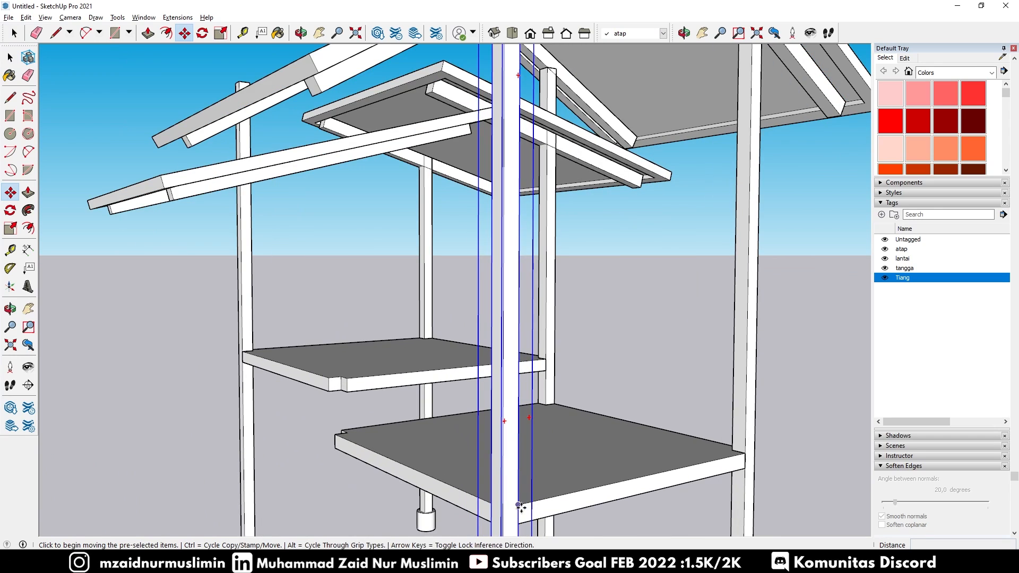
pyautogui.click(520, 505)
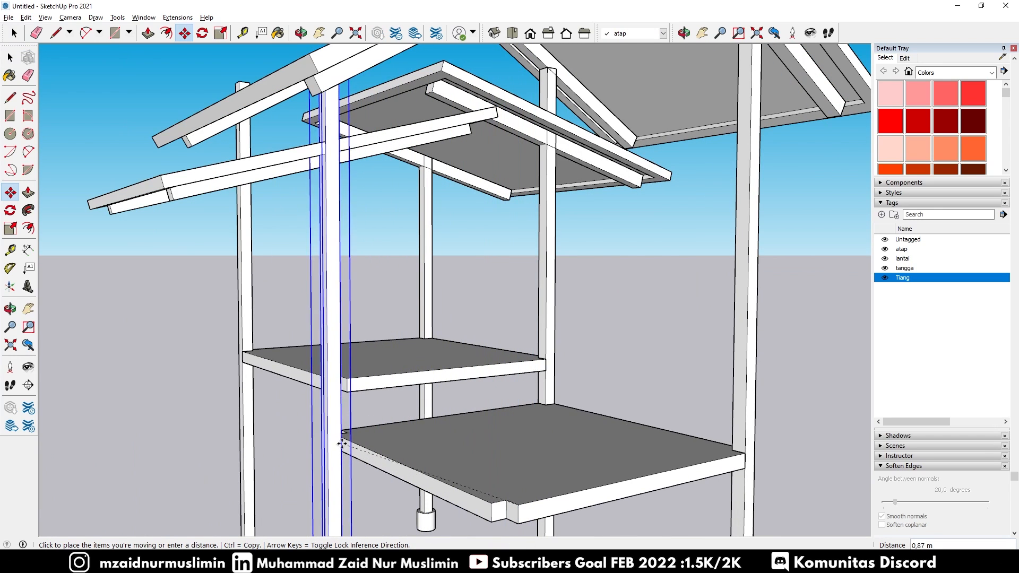
pyautogui.click(346, 434)
pyautogui.press('space')
pyautogui.moveTo(262, 398); pyautogui.dragTo(421, 407, button='middle')
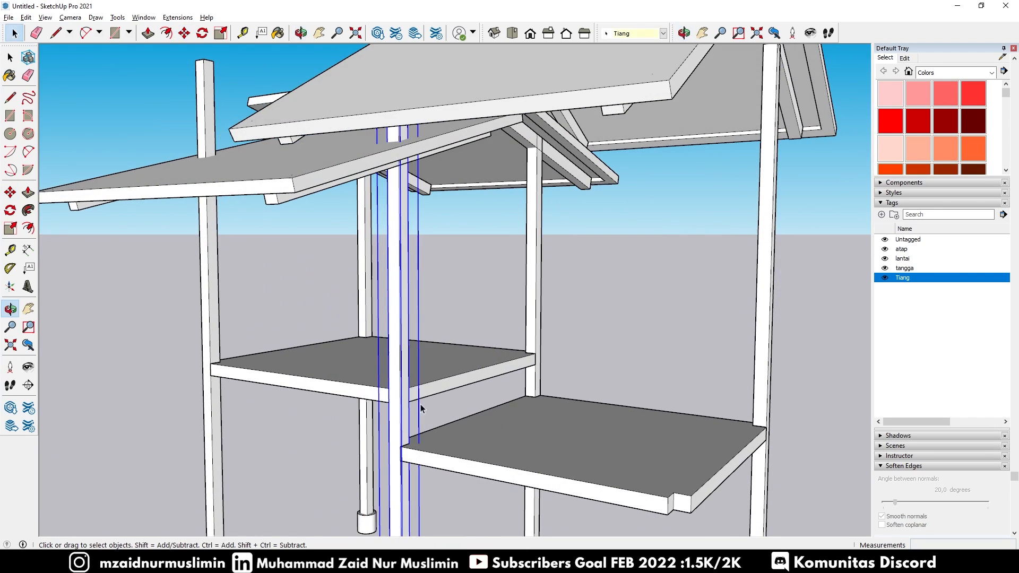
pyautogui.moveTo(519, 215); pyautogui.dragTo(340, 150, button='middle')
pyautogui.moveTo(374, 178); pyautogui.dragTo(382, 241, button='middle')
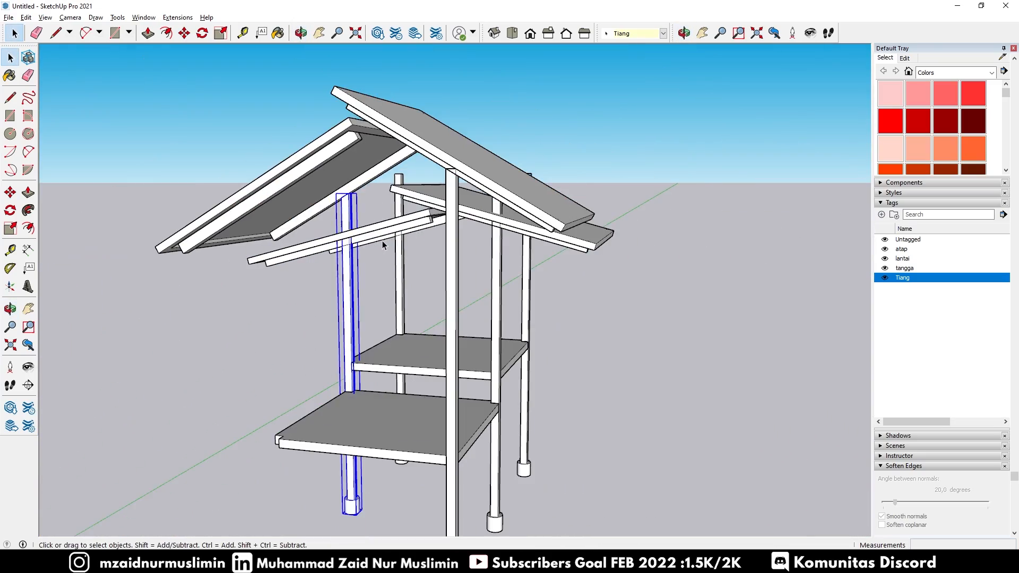
pyautogui.click(622, 256)
# Open the outer post that pierces the shallow roof and draw a line across its front face along the rafter's underside
pyautogui.moveTo(622, 257); pyautogui.dragTo(416, 221, button='middle')
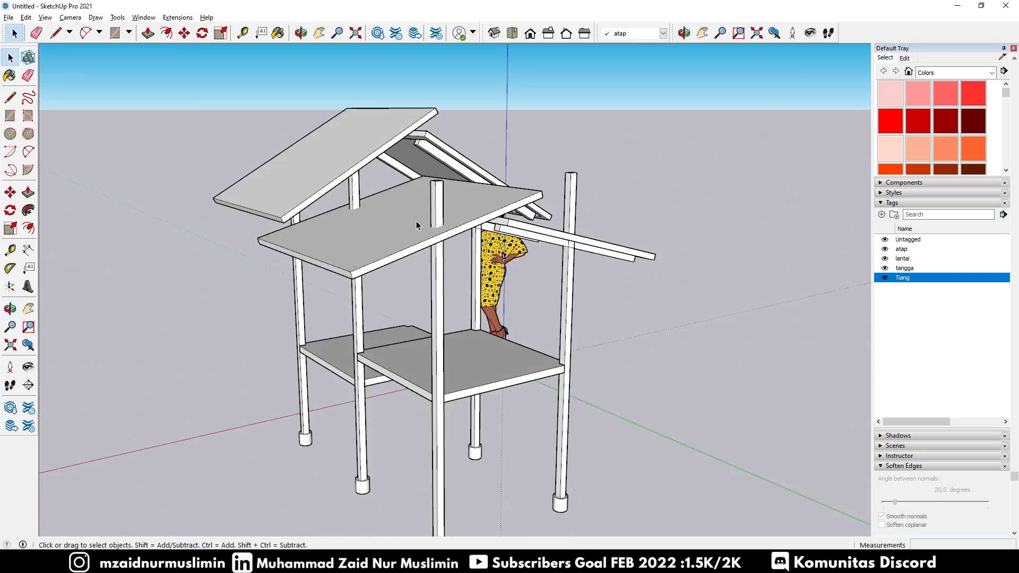
pyautogui.moveTo(473, 202); pyautogui.dragTo(358, 114, button='middle')
pyautogui.doubleClick(366, 171)
pyautogui.scroll(4, 357, 249)
pyautogui.moveTo(357, 250); pyautogui.dragTo(434, 159, button='middle')
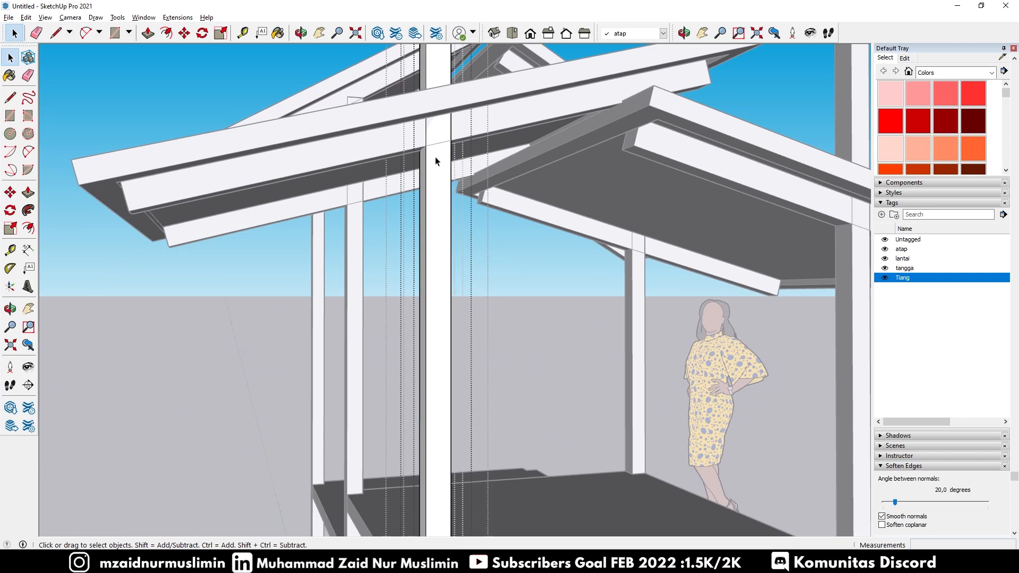
pyautogui.scroll(5, 434, 155)
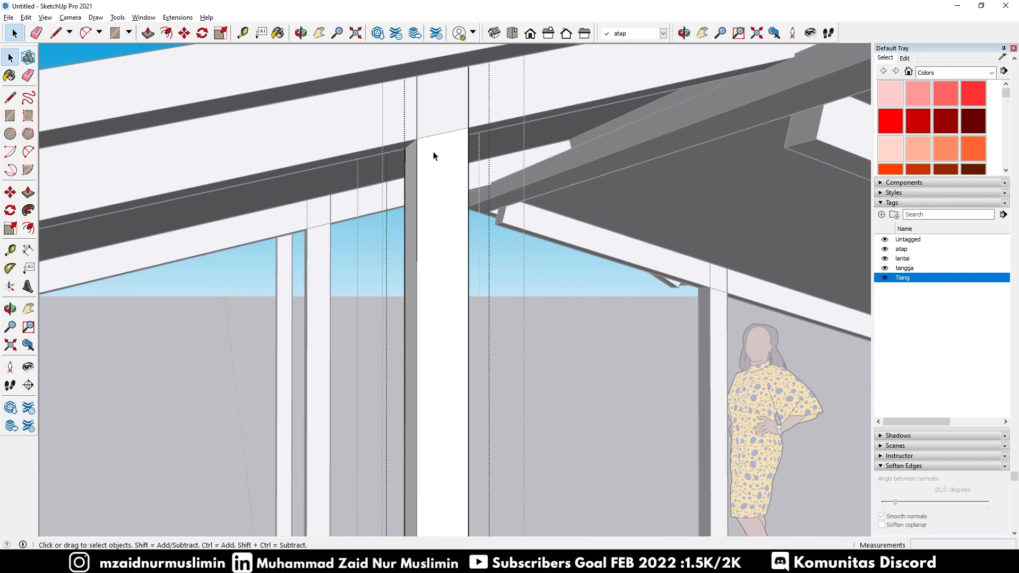
pyautogui.scroll(1, 420, 146)
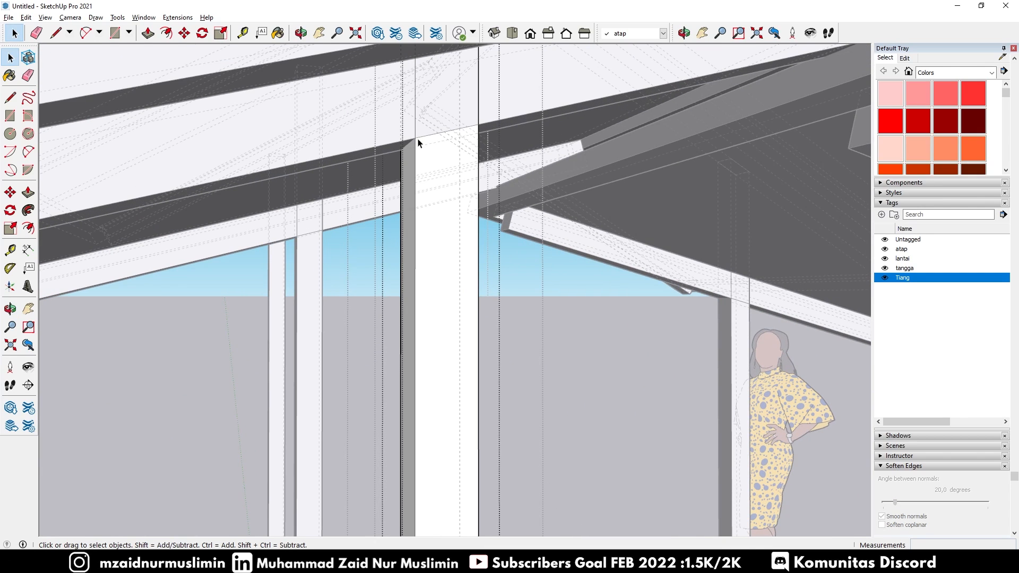
pyautogui.press('l')
pyautogui.click(416, 138)
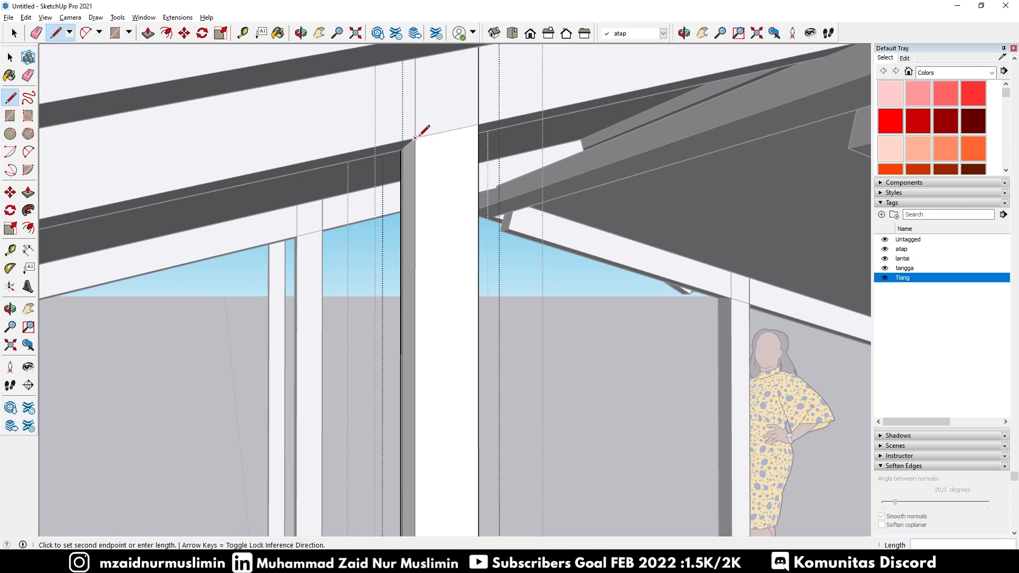
pyautogui.click(475, 121)
# Continue the cut line across this outer post's side faces, joining its corners at the underside of the shallow roof
pyautogui.moveTo(480, 114); pyautogui.dragTo(587, 100, button='middle')
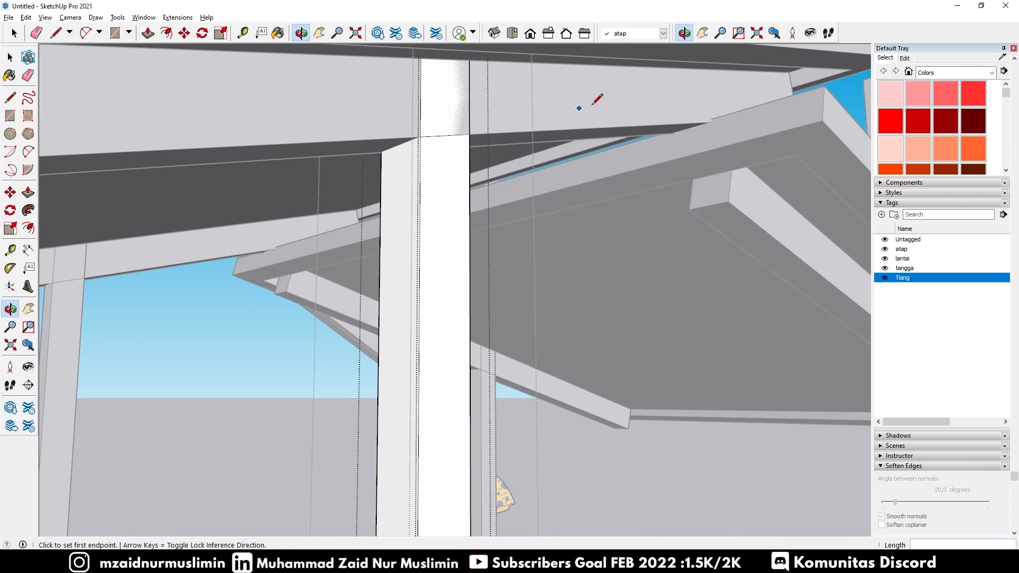
pyautogui.click(421, 136)
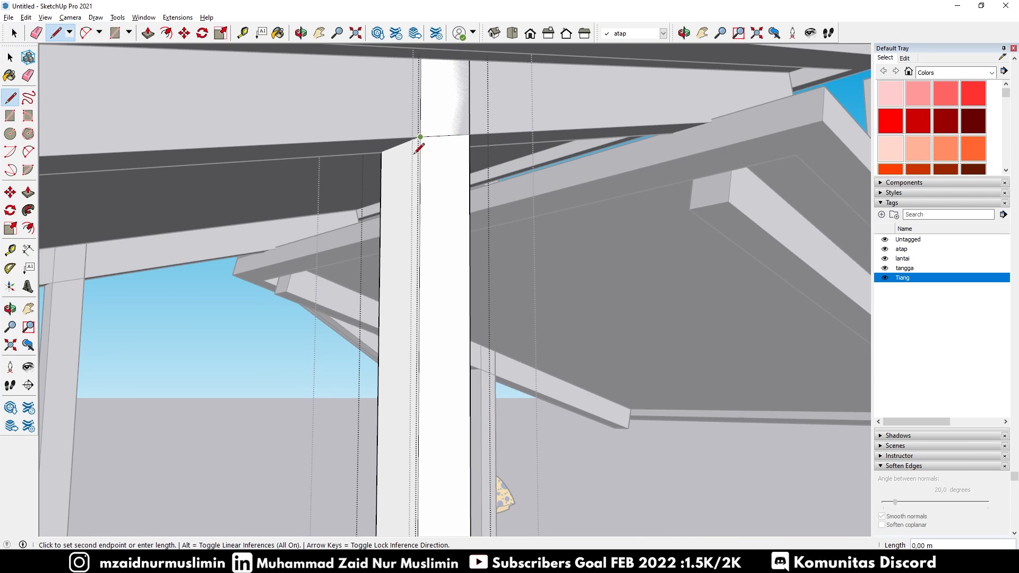
pyautogui.click(381, 153)
pyautogui.click(391, 145)
pyautogui.moveTo(391, 146); pyautogui.dragTo(484, 183, button='middle')
pyautogui.click(417, 151)
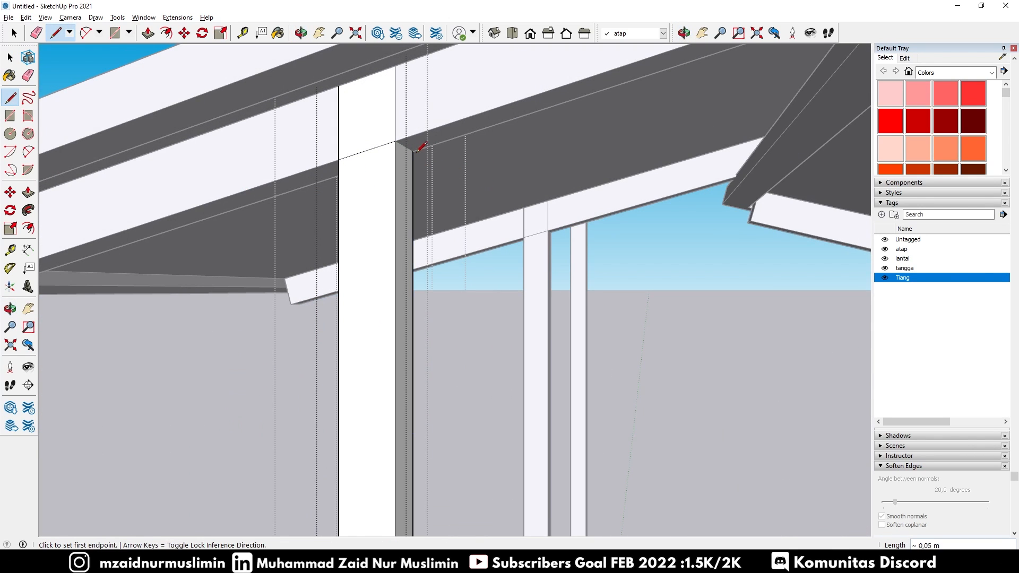
pyautogui.click(413, 150)
# Erase the outer post's edges above the cut line so it ends under the shallow roof's rafter, and leave the group
pyautogui.press('e')
pyautogui.moveTo(404, 138)
pyautogui.mouseDown(button='middle')
pyautogui.moveTo(444, 164)
pyautogui.moveTo(495, 137)
pyautogui.moveTo(515, 73)
pyautogui.mouseUp(button='middle')
pyautogui.moveTo(512, 76)
pyautogui.mouseDown()
pyautogui.moveTo(480, 101)
pyautogui.moveTo(492, 89)
pyautogui.moveTo(515, 112)
pyautogui.moveTo(505, 104)
pyautogui.mouseUp()
pyautogui.scroll(-4, 534, 160)
pyautogui.scroll(2, 519, 100)
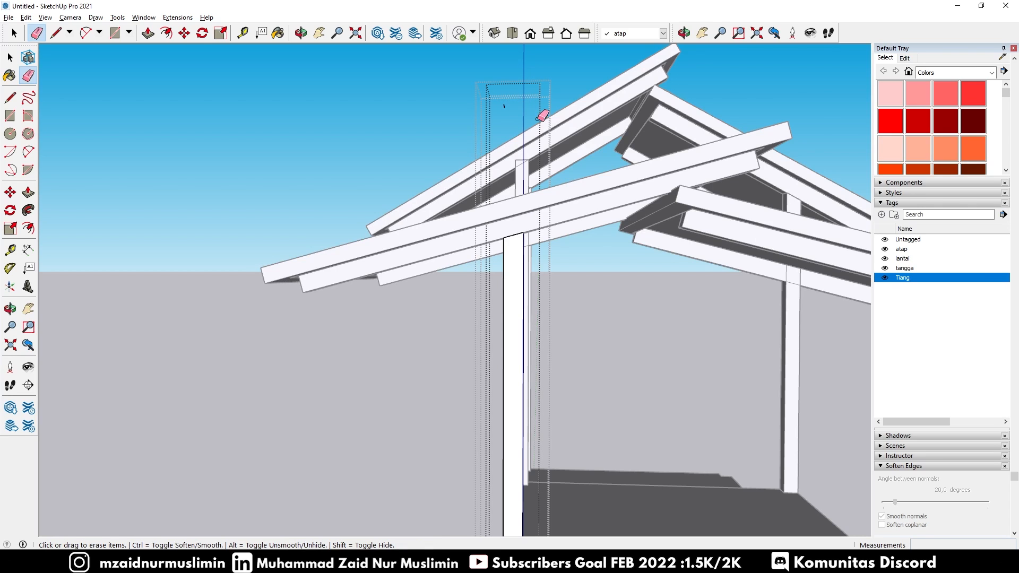
pyautogui.scroll(-3, 511, 101)
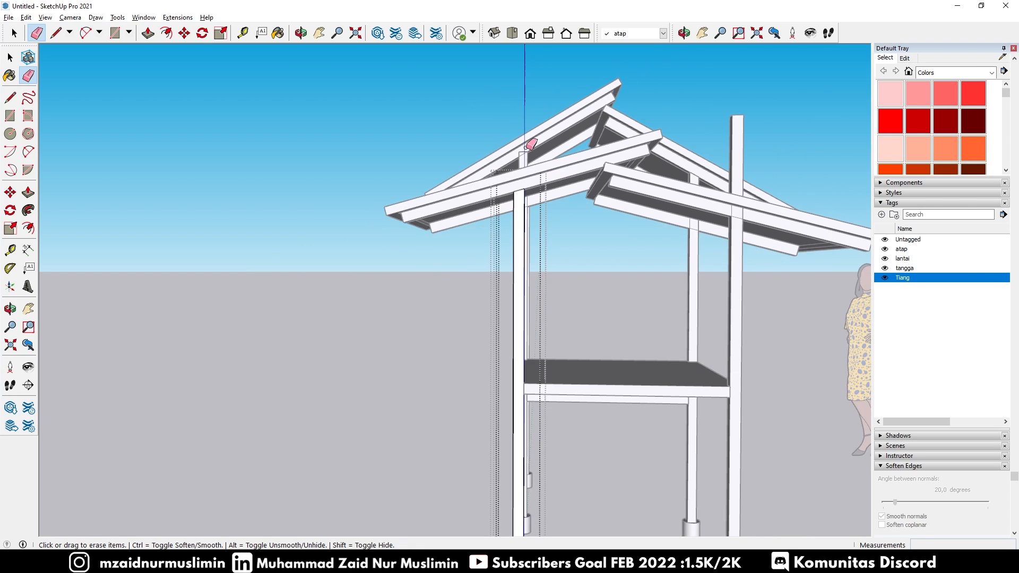
pyautogui.press('space')
pyautogui.click(470, 264)
# Open the remaining tall post under the shallow roof and draw a line across its front face along the rafter's underside
pyautogui.moveTo(439, 290); pyautogui.dragTo(499, 244, button='middle')
pyautogui.moveTo(686, 209); pyautogui.dragTo(671, 249, button='middle')
pyautogui.scroll(6, 673, 191)
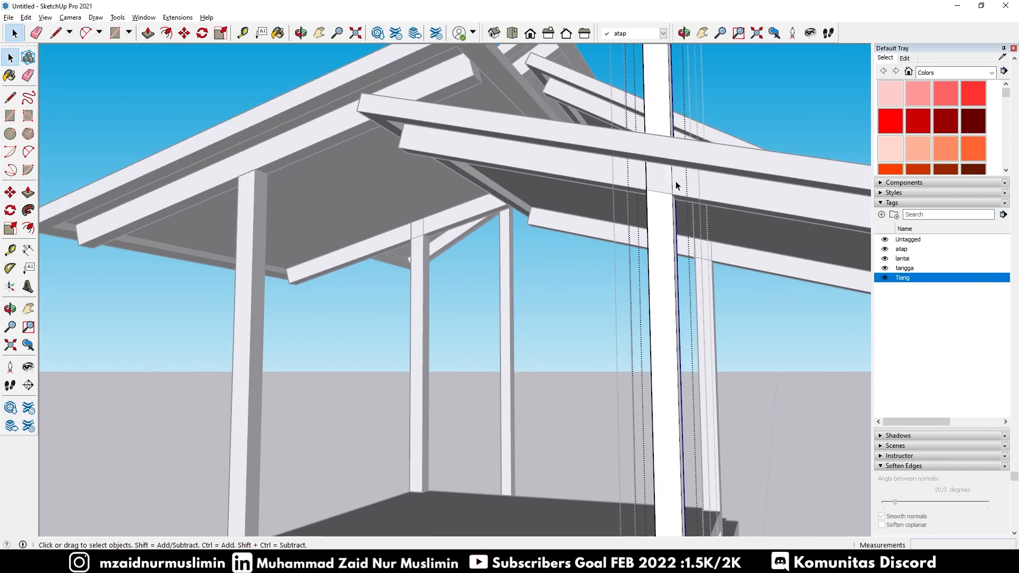
pyautogui.press('l')
pyautogui.click(673, 209)
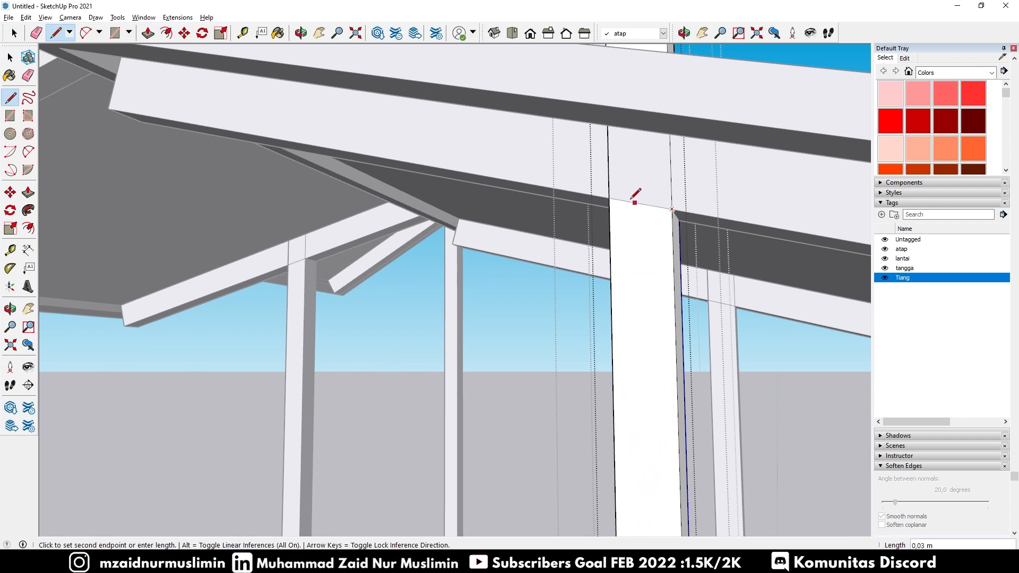
pyautogui.click(608, 199)
pyautogui.click(609, 198)
# Extend the last tall post's cut line around its side faces, corner to corner, at the rafter's underside
pyautogui.scroll(-8, 611, 197)
pyautogui.scroll(4, 778, 175)
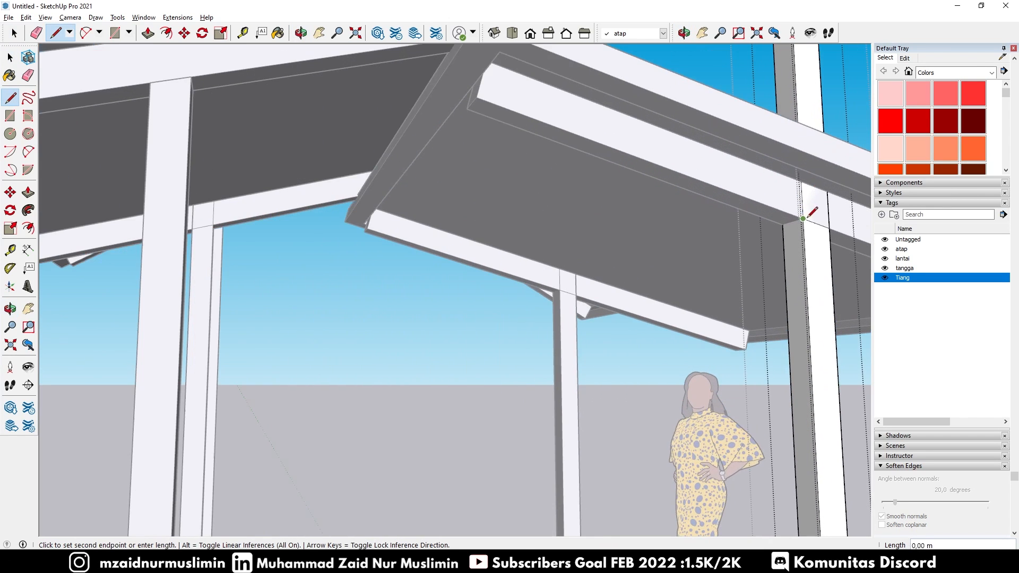
pyautogui.click(803, 218)
pyautogui.click(783, 225)
pyautogui.moveTo(782, 225); pyautogui.dragTo(591, 195, button='middle')
pyautogui.click(497, 152)
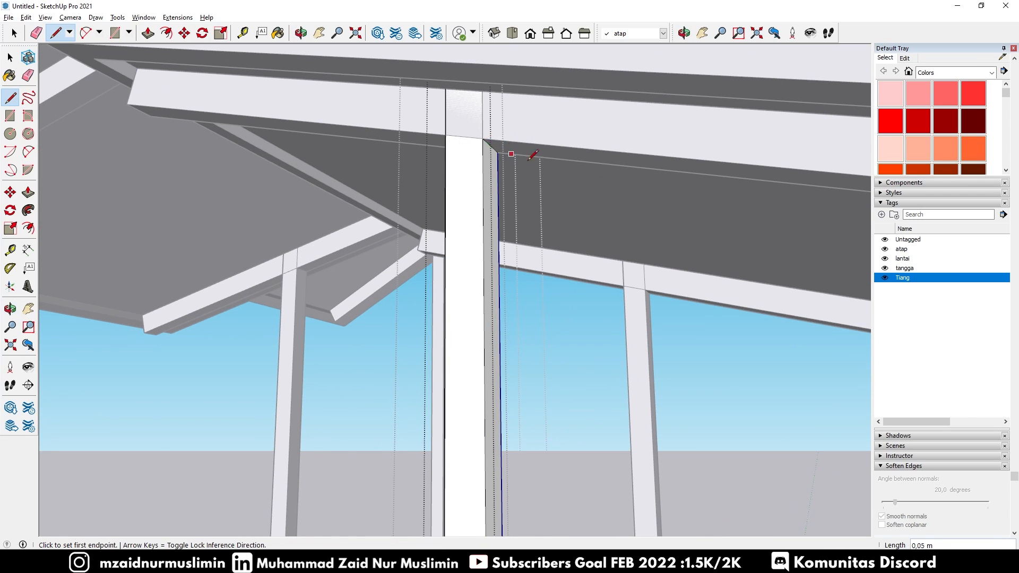
# Erase the last tall post's edges above the cut line so it ends beneath the shallow roof, and leave the group
pyautogui.moveTo(528, 154); pyautogui.dragTo(544, 149, button='middle')
pyautogui.press('space')
pyautogui.scroll(-5, 547, 141)
pyautogui.press('e')
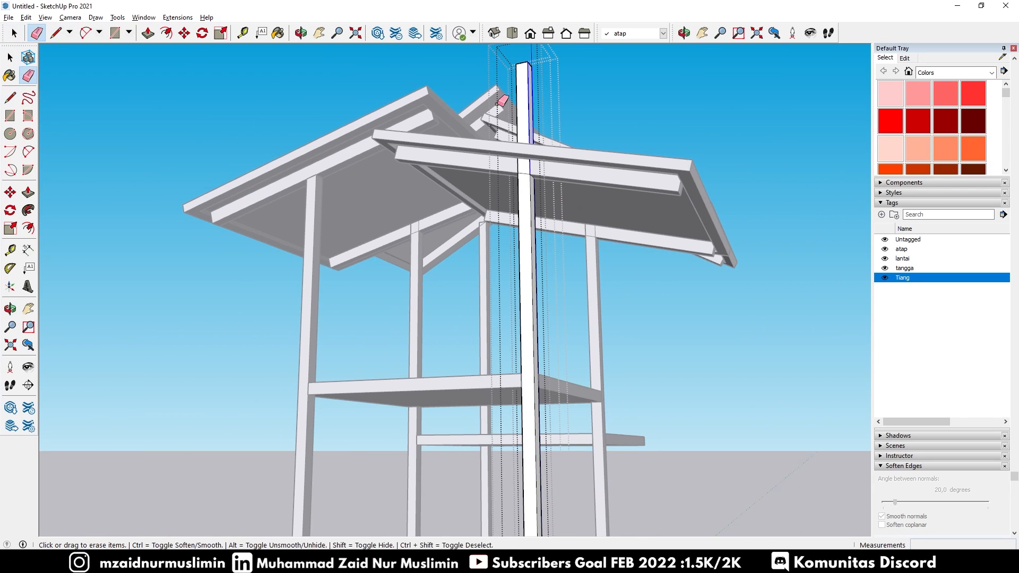
pyautogui.click(527, 68)
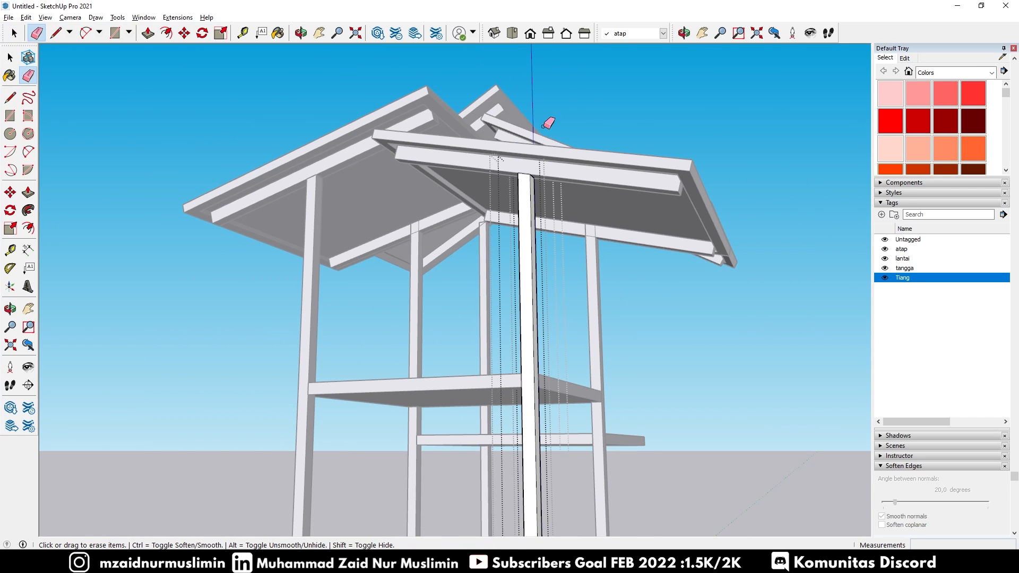
pyautogui.press('space')
pyautogui.moveTo(547, 123)
pyautogui.mouseDown(button='middle')
pyautogui.moveTo(549, 167)
pyautogui.moveTo(623, 217)
pyautogui.moveTo(673, 231)
pyautogui.mouseUp(button='middle')
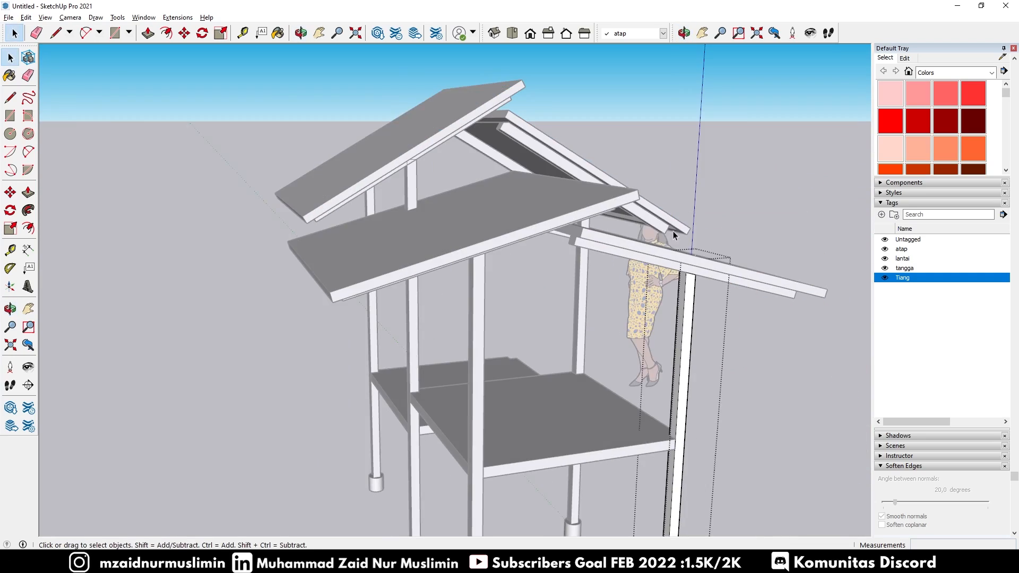
pyautogui.click(673, 232)
# Copy the trimmed post under the steep roof 1 m along the floor's edge to the empty notched front corner
pyautogui.moveTo(375, 222); pyautogui.dragTo(677, 204, button='middle')
pyautogui.scroll(-3, 541, 213)
pyautogui.moveTo(403, 204); pyautogui.dragTo(734, 228, button='middle')
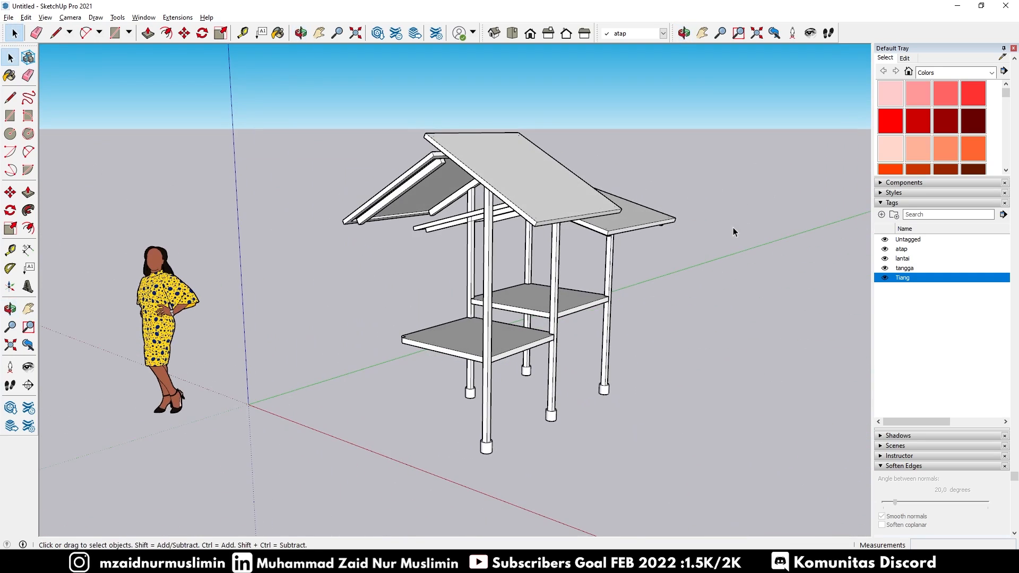
pyautogui.moveTo(440, 217); pyautogui.dragTo(527, 245, button='middle')
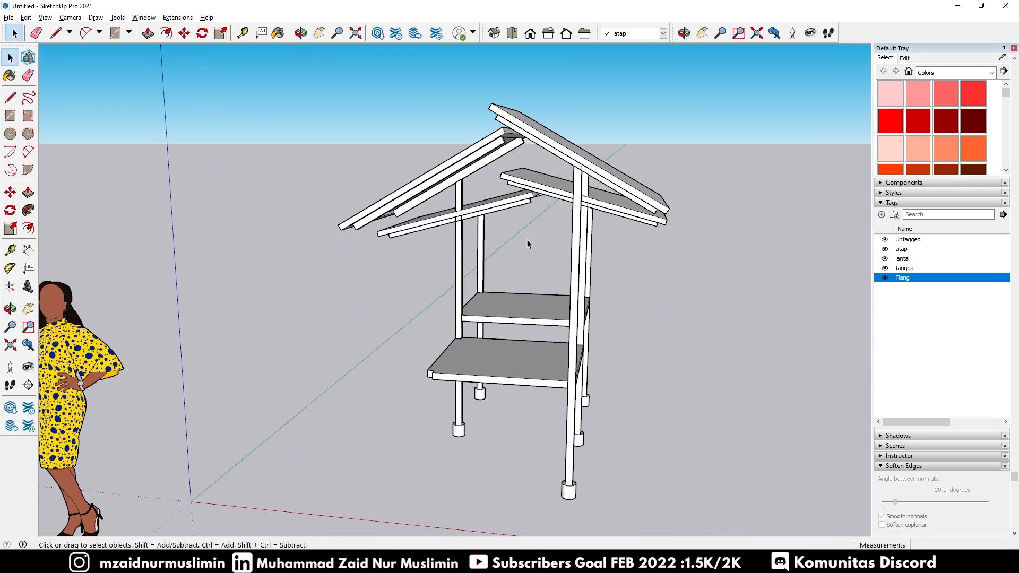
pyautogui.click(455, 274)
pyautogui.scroll(3, 460, 329)
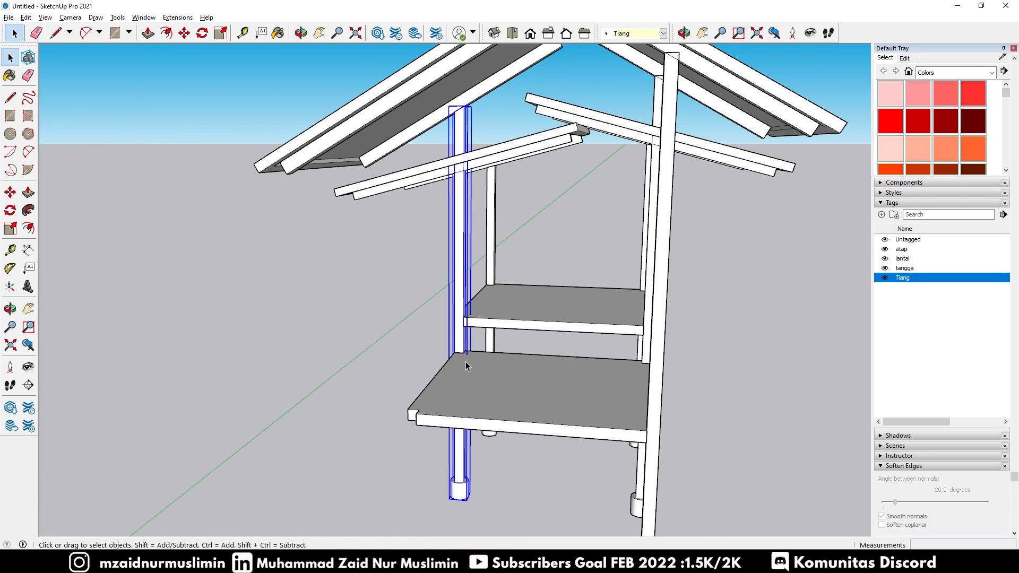
pyautogui.press('m')
pyautogui.click(465, 354)
pyautogui.press('ctrl')
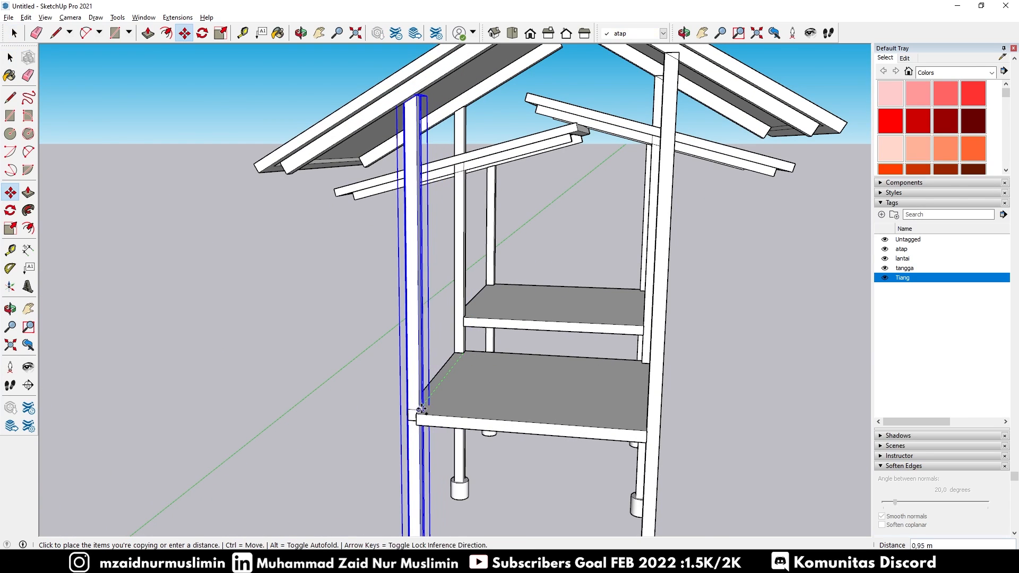
pyautogui.write('1')
pyautogui.press('Return')
pyautogui.press('space')
pyautogui.scroll(-1, 422, 311)
pyautogui.click(709, 346)
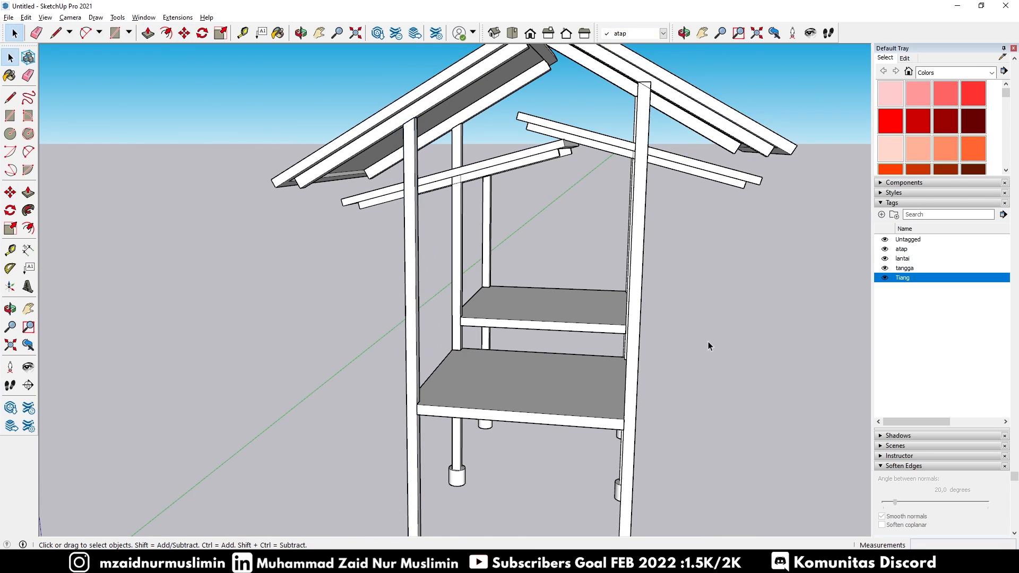
# Try to copy the steep-roofed section's roof, floor and four posts 5 m along the green axis, and undo the copy
pyautogui.moveTo(709, 345); pyautogui.dragTo(355, 288, button='middle')
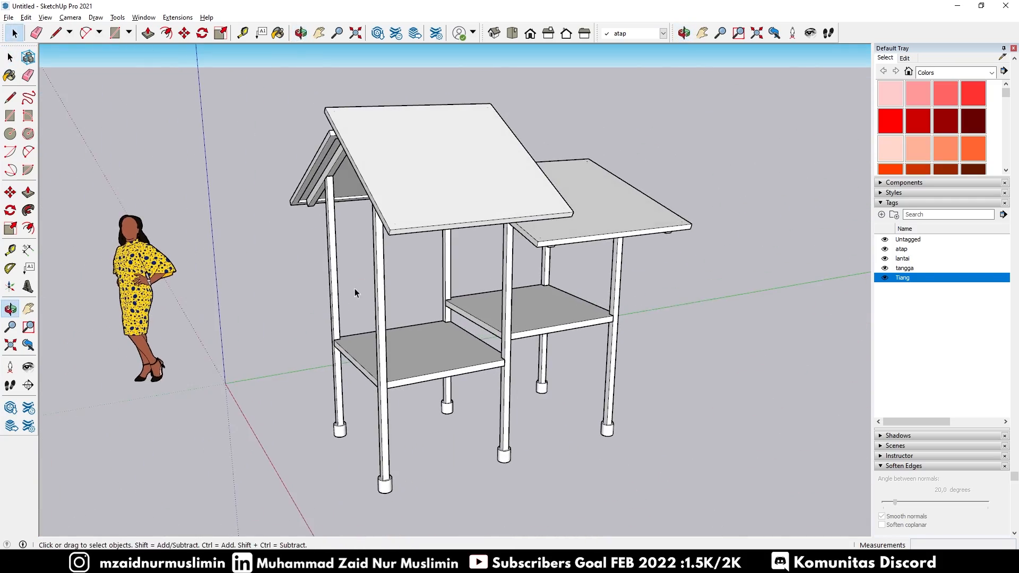
pyautogui.scroll(3, 487, 268)
pyautogui.moveTo(487, 269); pyautogui.dragTo(567, 257, button='middle')
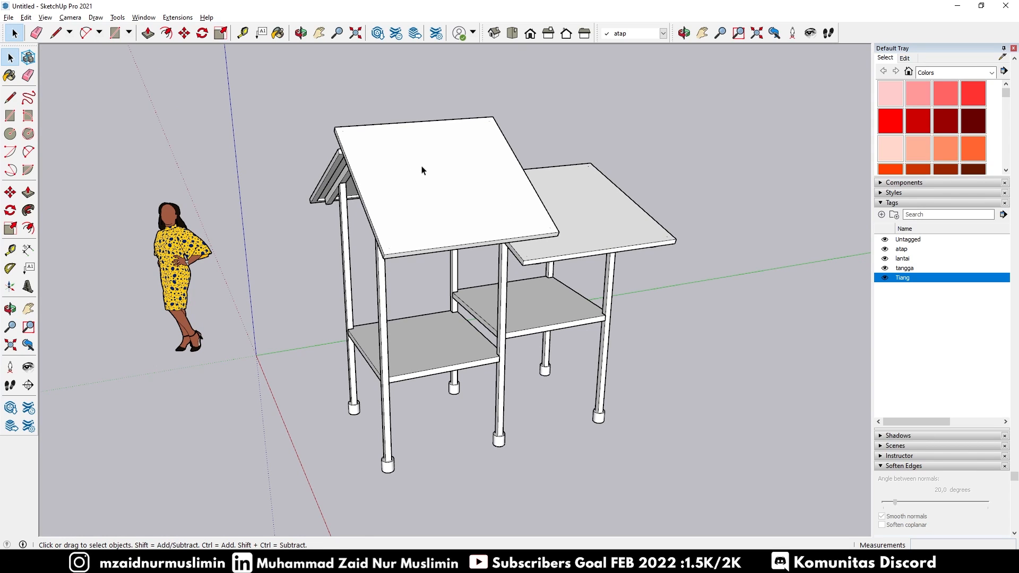
pyautogui.click(401, 158)
pyautogui.moveTo(402, 218); pyautogui.dragTo(483, 203, button='middle')
pyautogui.keyDown('ctrl'); pyautogui.click(363, 202); pyautogui.keyUp('ctrl')
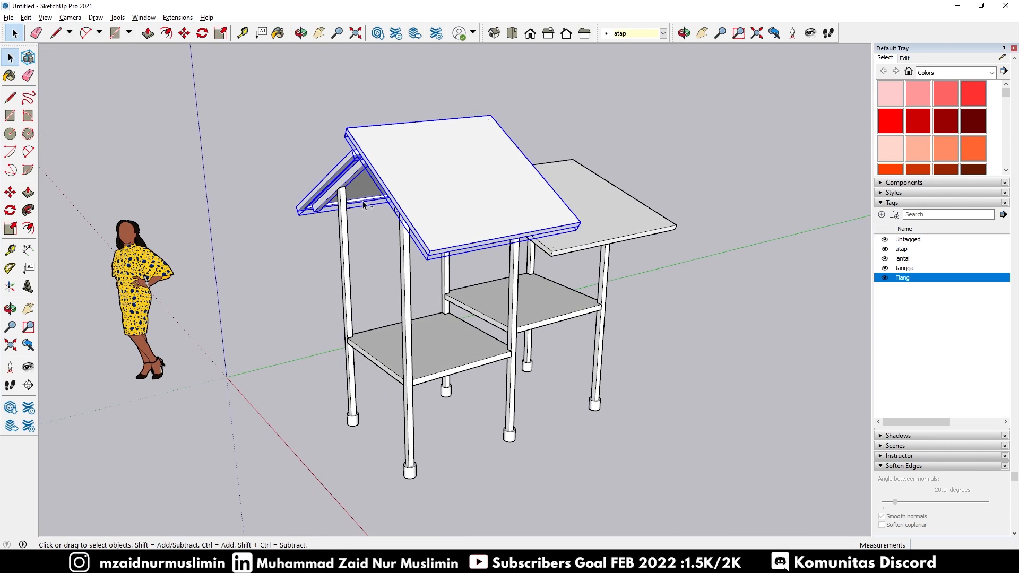
pyautogui.keyDown('ctrl'); pyautogui.click(349, 245); pyautogui.keyUp('ctrl')
pyautogui.keyDown('ctrl'); pyautogui.click(442, 345); pyautogui.keyUp('ctrl')
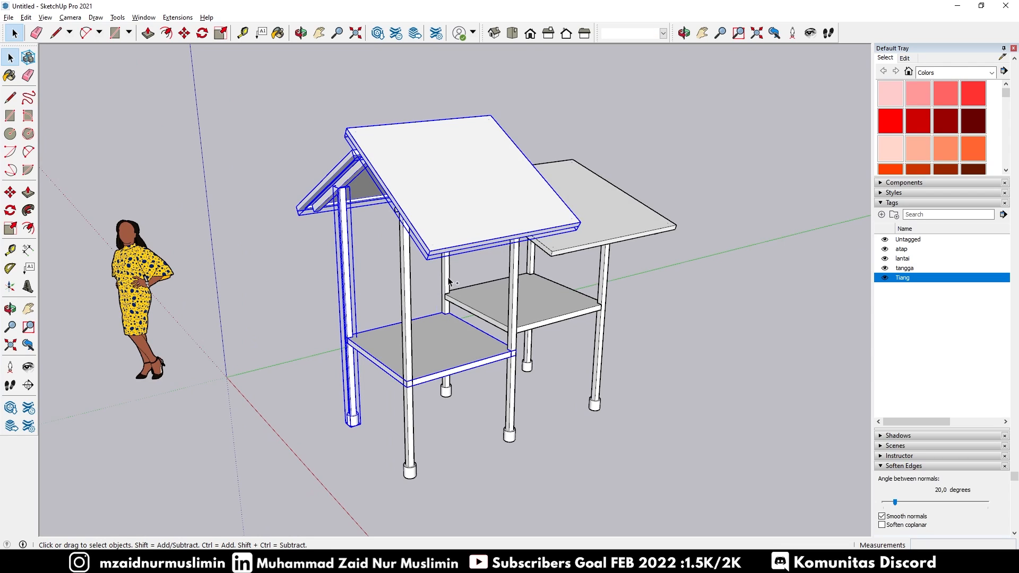
pyautogui.keyDown('ctrl'); pyautogui.click(448, 283); pyautogui.keyUp('ctrl')
pyautogui.keyDown('ctrl'); pyautogui.click(513, 294); pyautogui.keyUp('ctrl')
pyautogui.keyDown('ctrl'); pyautogui.click(410, 359); pyautogui.keyUp('ctrl')
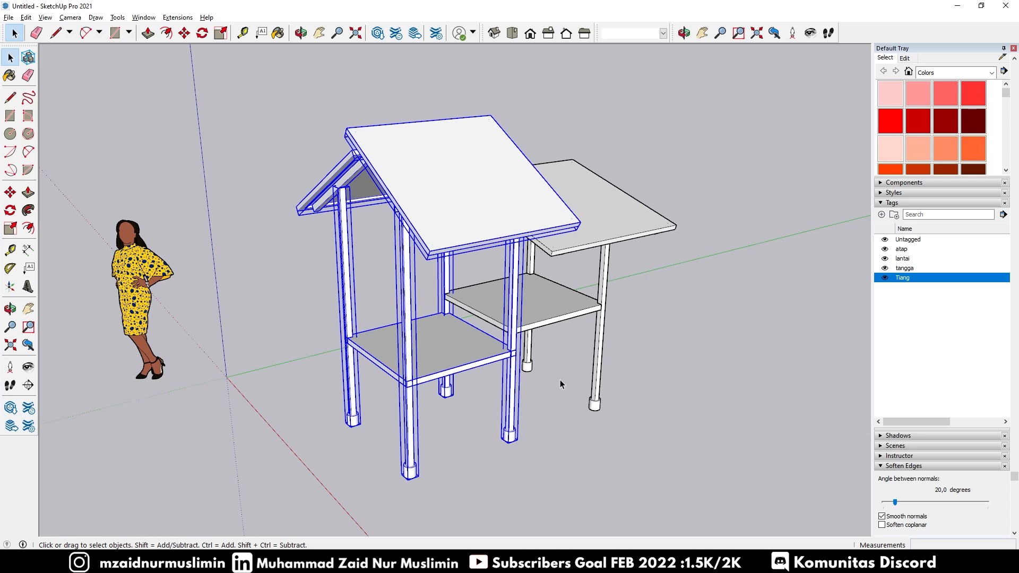
pyautogui.moveTo(393, 338); pyautogui.dragTo(454, 287, button='middle')
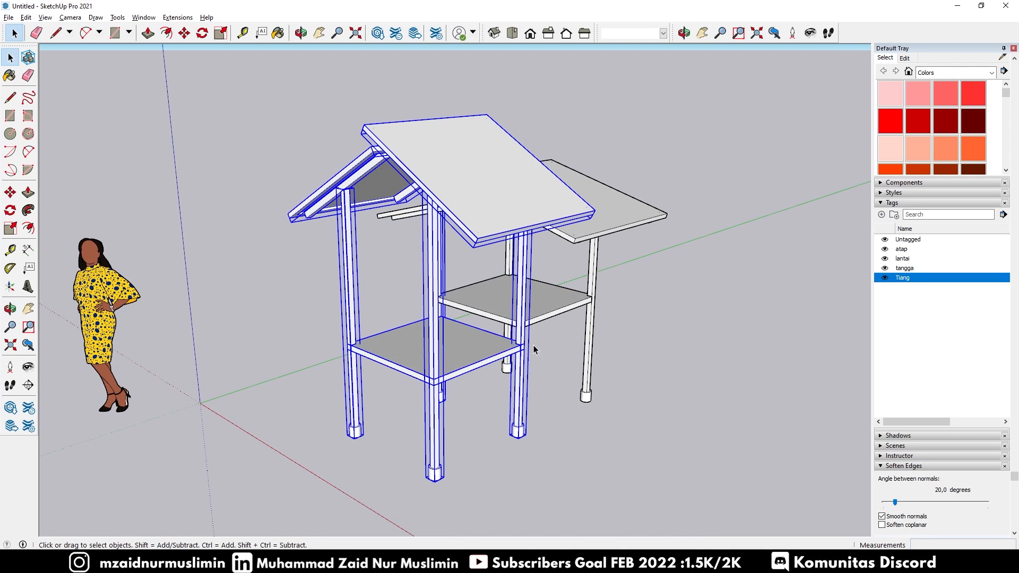
pyautogui.moveTo(534, 350); pyautogui.dragTo(406, 262, button='middle')
pyautogui.press('m')
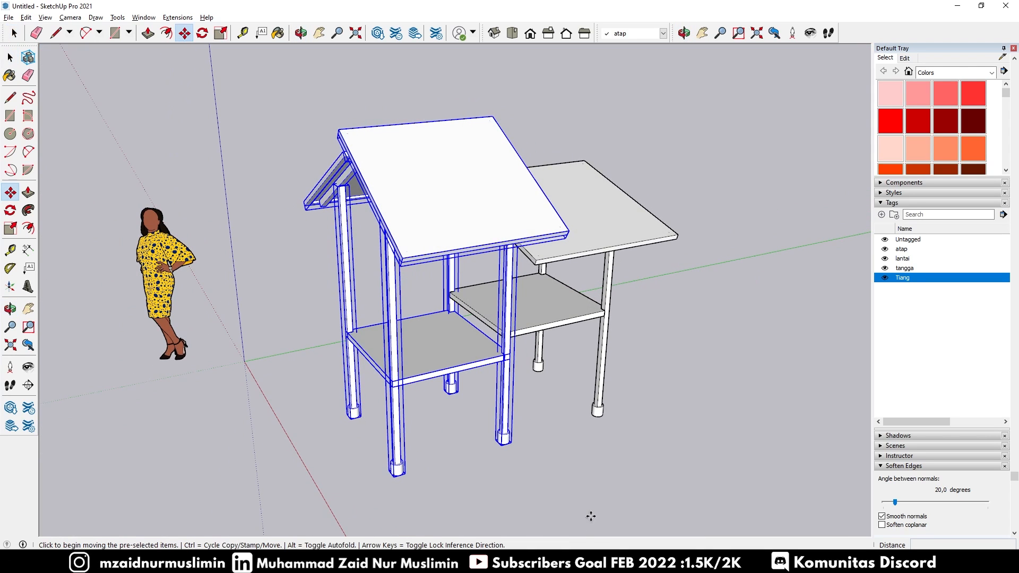
pyautogui.click(520, 492)
pyautogui.press('ctrl')
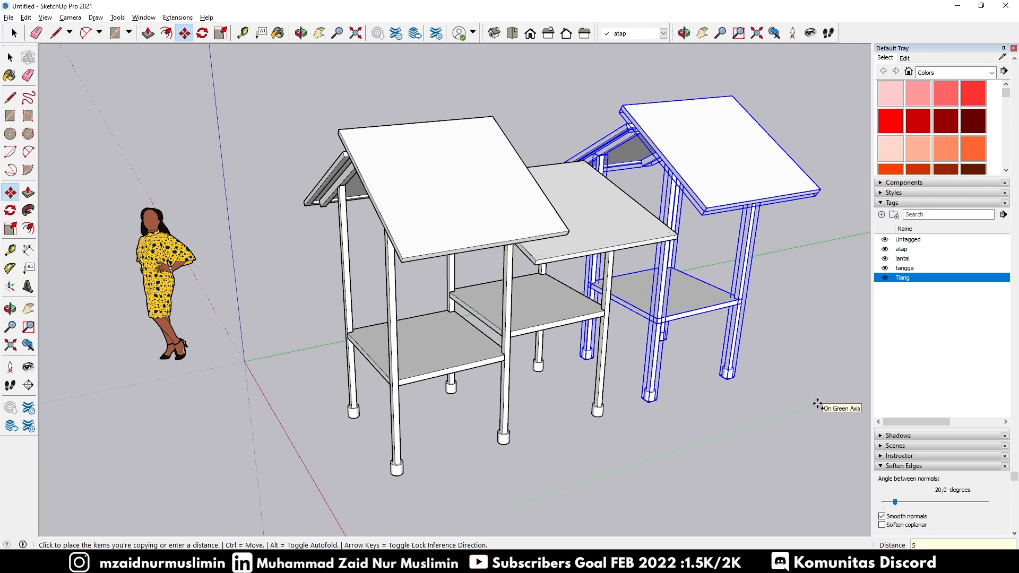
pyautogui.press('Return')
pyautogui.scroll(-3, 815, 405)
pyautogui.moveTo(664, 383); pyautogui.dragTo(655, 334, button='middle')
pyautogui.hotkey('ctrl', 'z')
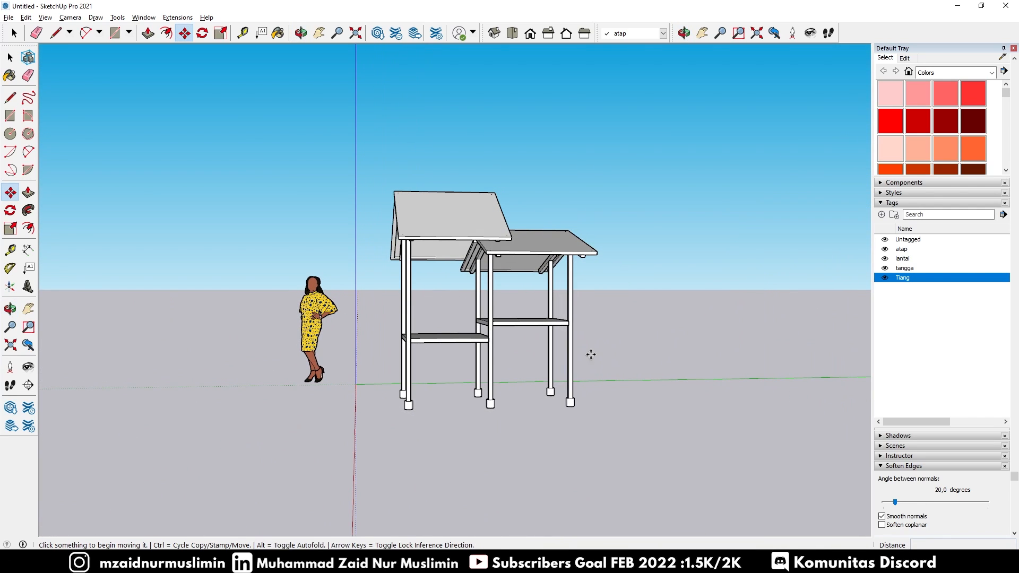
# Copy the entire steep-roofed section, including both roof slopes, floor and four posts, 4 m along the green axis
pyautogui.scroll(2, 443, 277)
pyautogui.press('space')
pyautogui.click(414, 222)
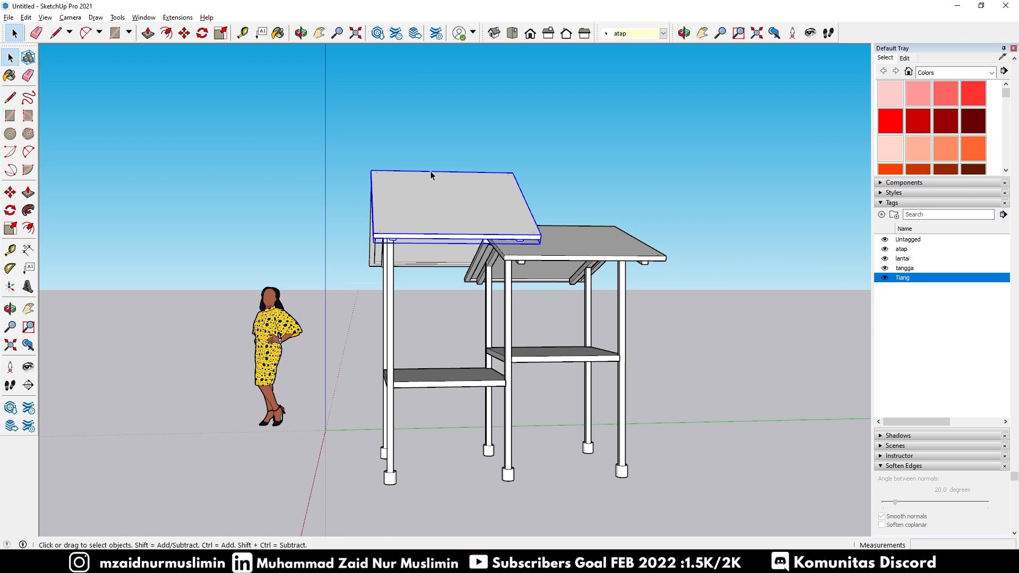
pyautogui.keyDown('shift'); pyautogui.moveTo(373, 364); pyautogui.dragTo(373, 365); pyautogui.keyUp('shift')
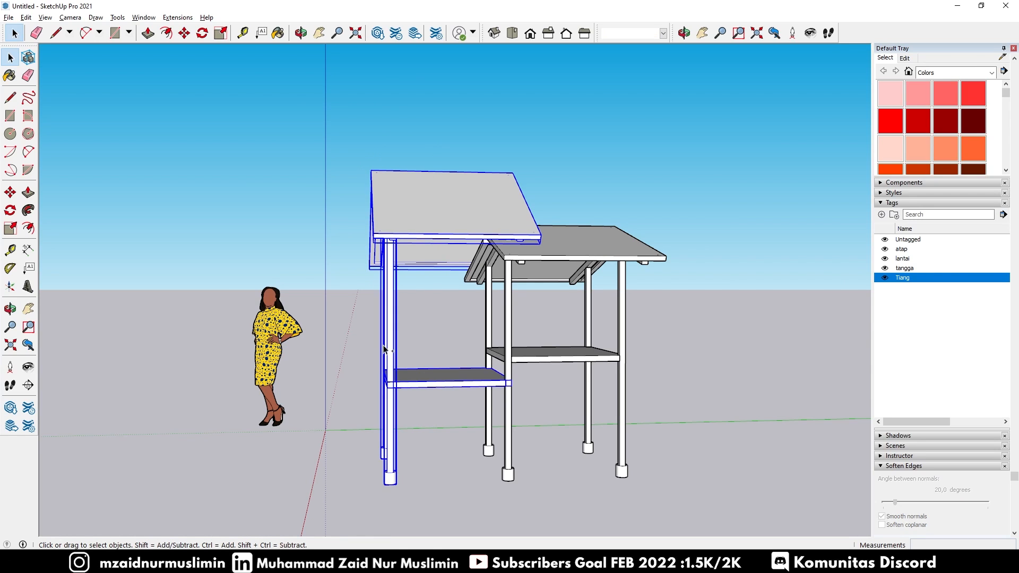
pyautogui.scroll(2, 467, 353)
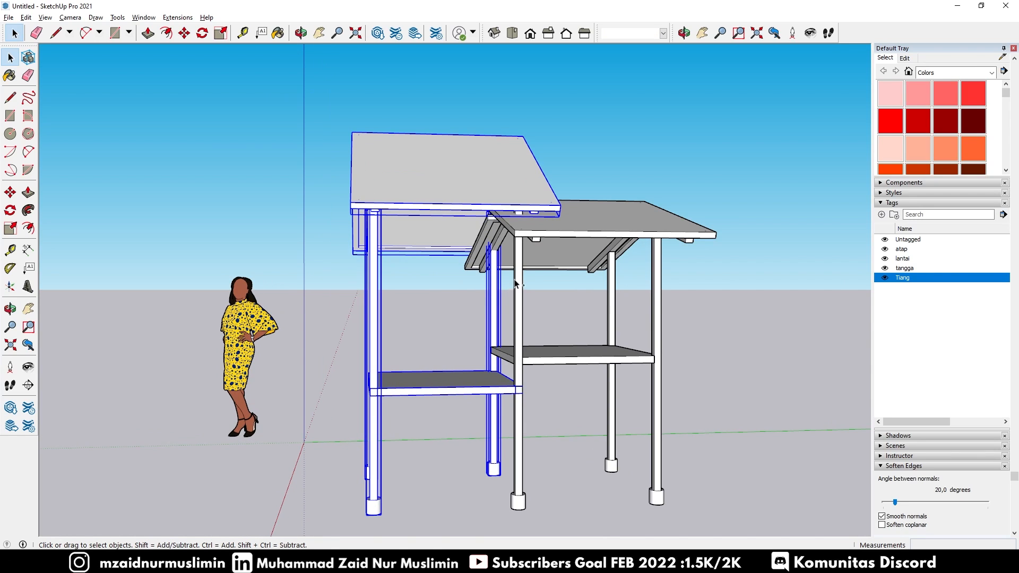
pyautogui.scroll(-3, 515, 284)
pyautogui.moveTo(526, 271); pyautogui.dragTo(547, 408, button='middle')
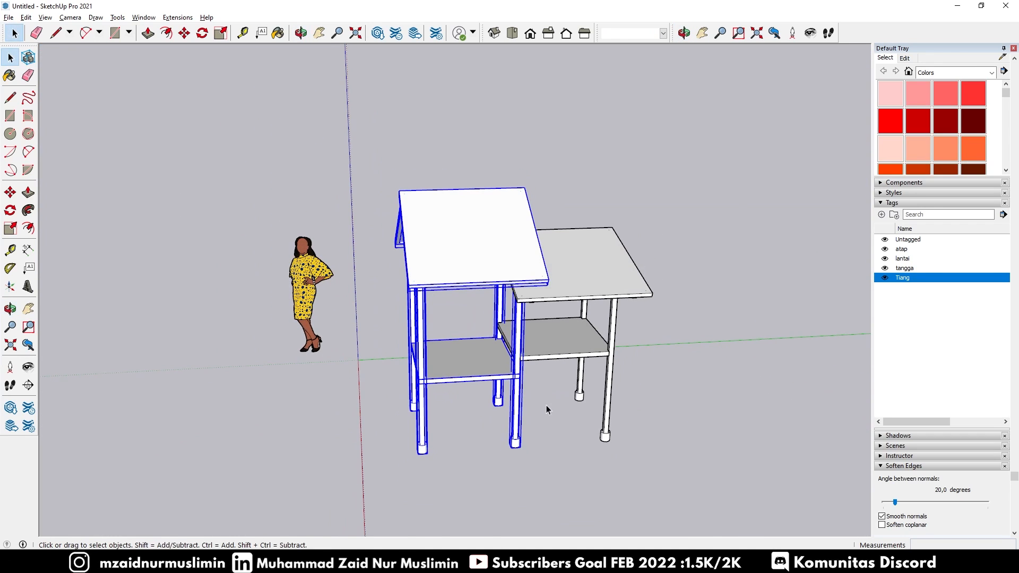
pyautogui.press('m')
pyautogui.click(476, 472)
pyautogui.press('ctrl')
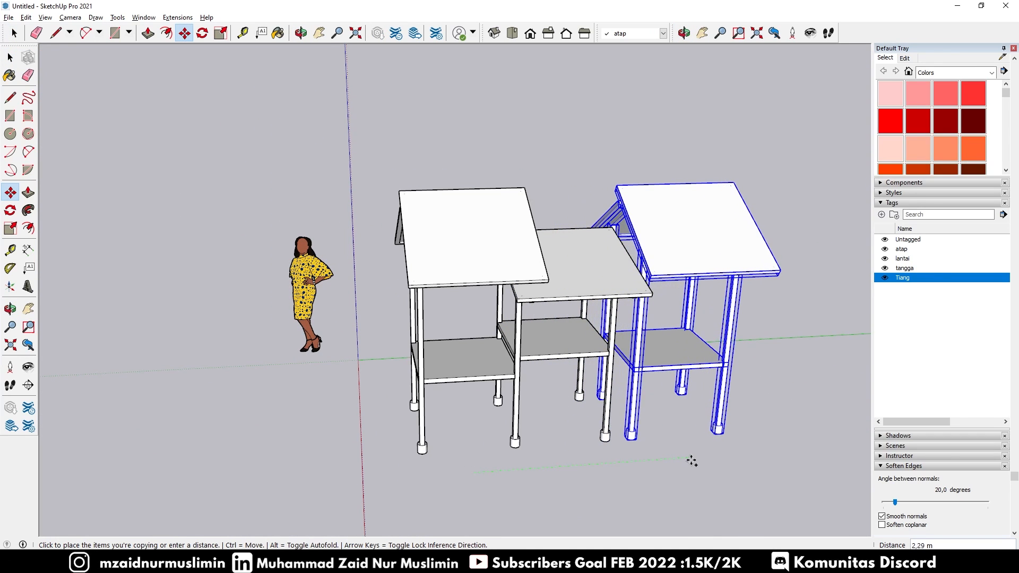
pyautogui.write('4')
pyautogui.press('Return')
pyautogui.press('space')
pyautogui.click(682, 447)
pyautogui.scroll(-3, 662, 394)
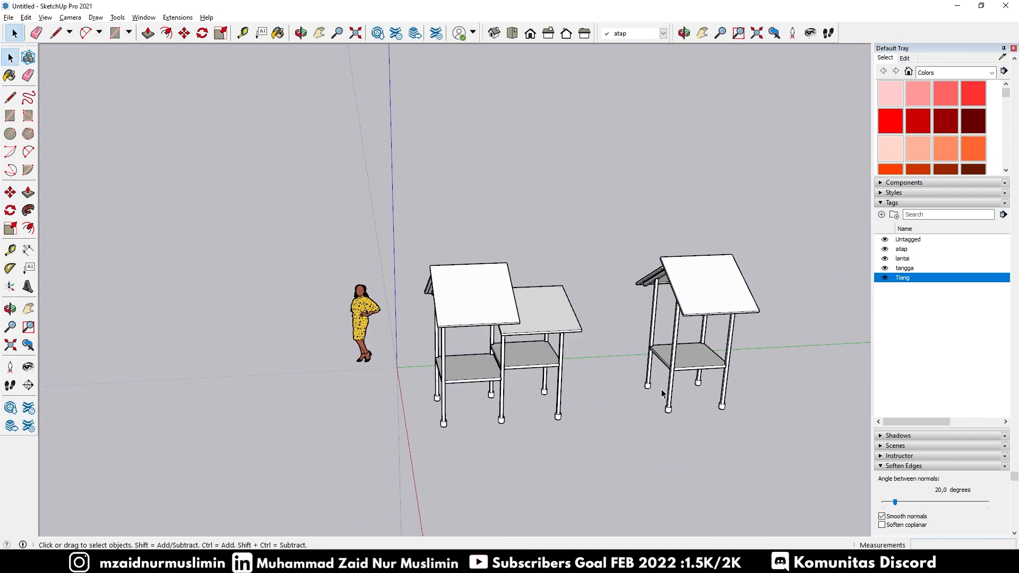
pyautogui.scroll(4, 719, 284)
pyautogui.scroll(-3, 585, 200)
pyautogui.scroll(2, 694, 313)
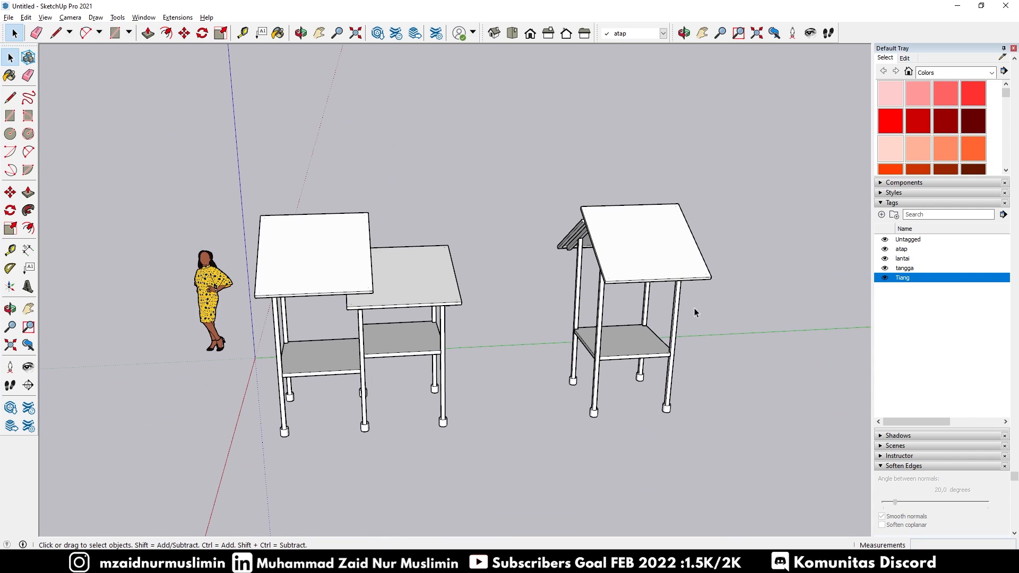
pyautogui.moveTo(539, 148); pyautogui.dragTo(653, 366)
pyautogui.scroll(3, 600, 429)
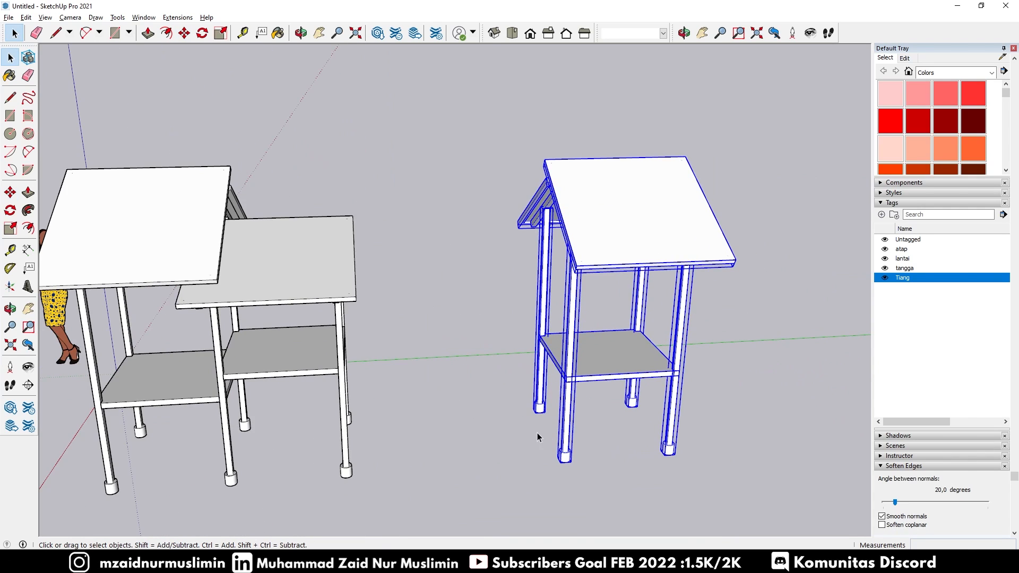
pyautogui.scroll(-2, 597, 408)
pyautogui.scroll(4, 628, 380)
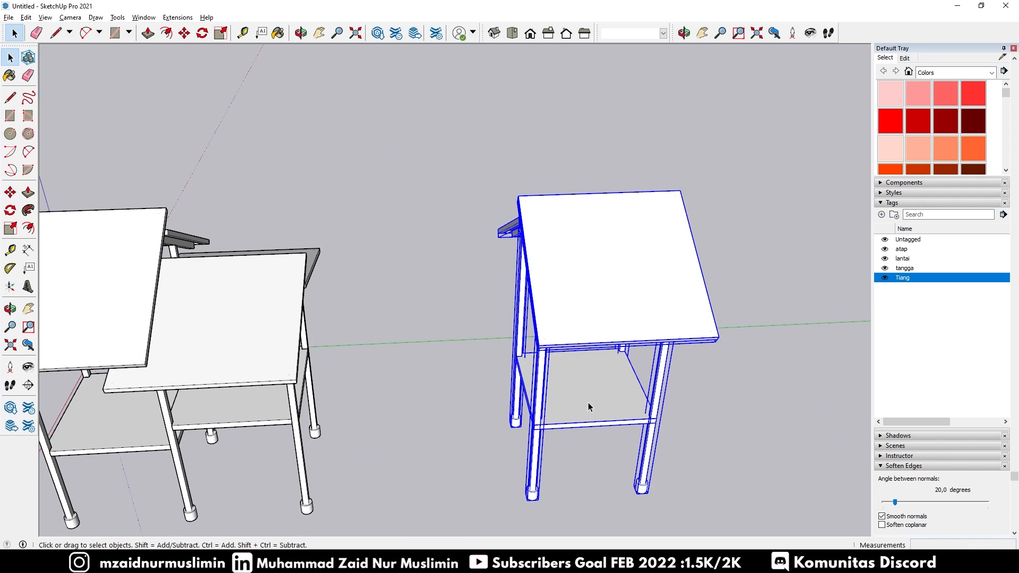
pyautogui.scroll(-1, 586, 387)
pyautogui.click(686, 404)
# Place a guide line across the middle of the copied section's floor, parallel to its side edge and about 0.52 m from it
pyautogui.scroll(4, 594, 399)
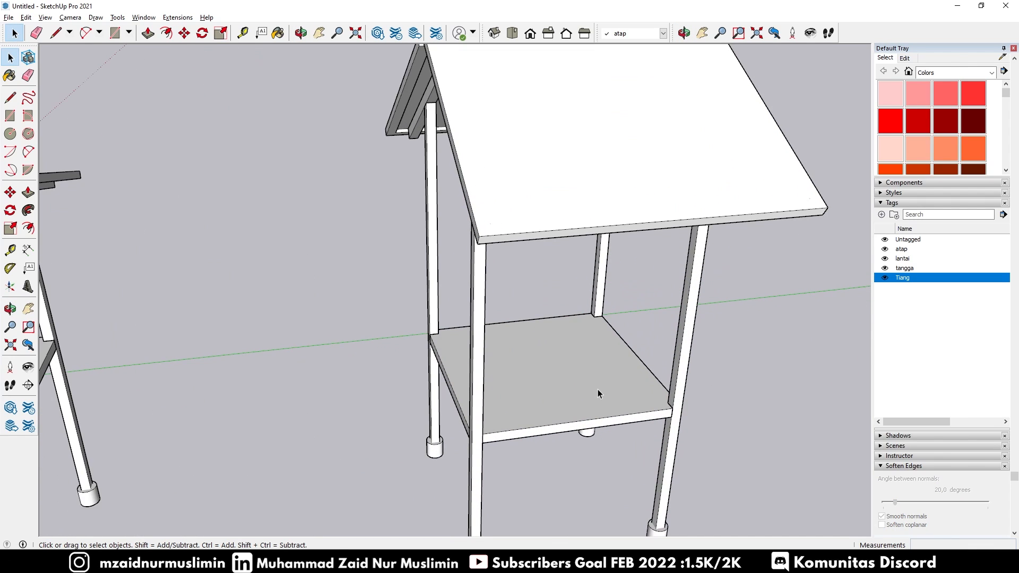
pyautogui.press('l')
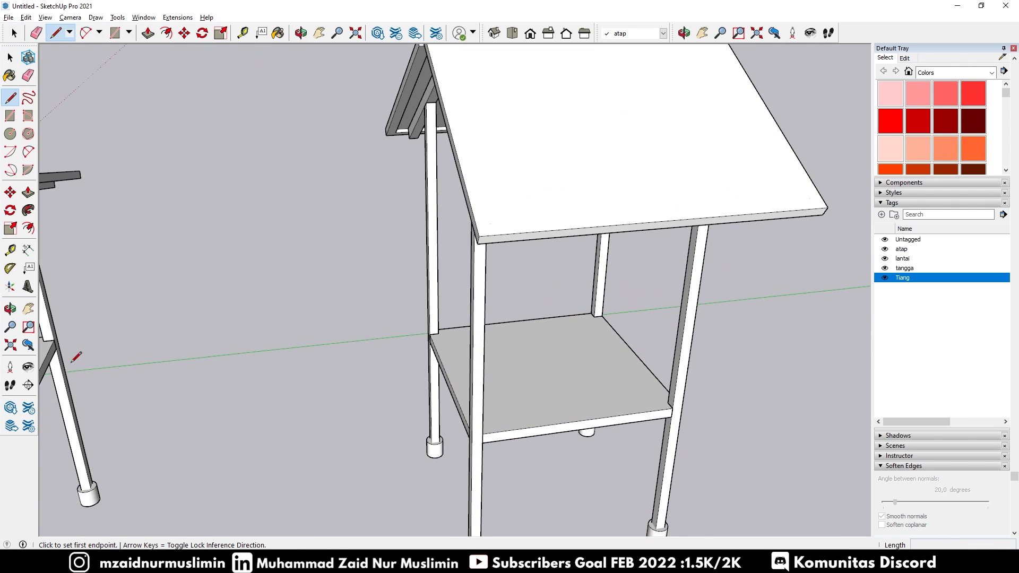
pyautogui.click(11, 251)
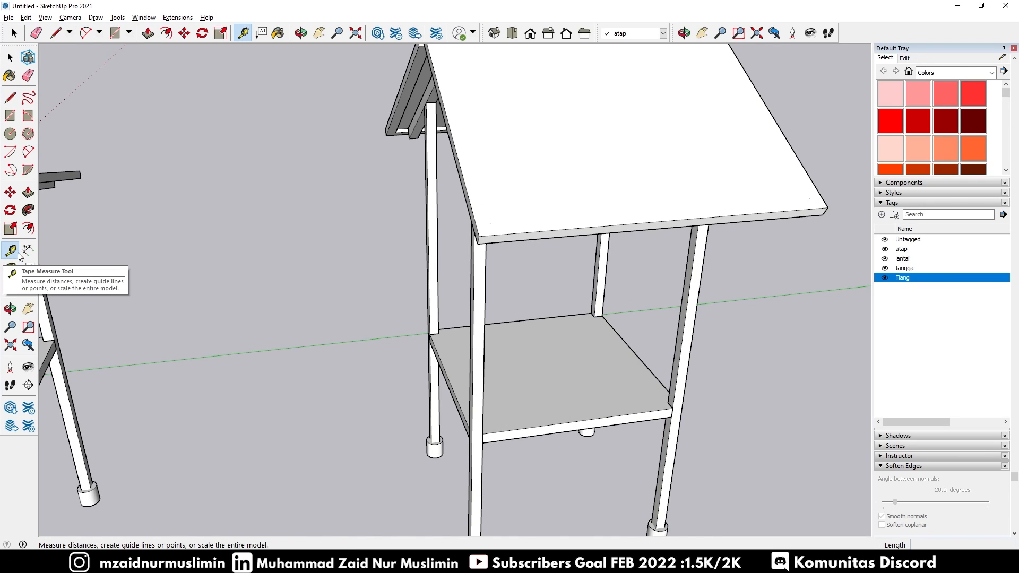
pyautogui.click(636, 353)
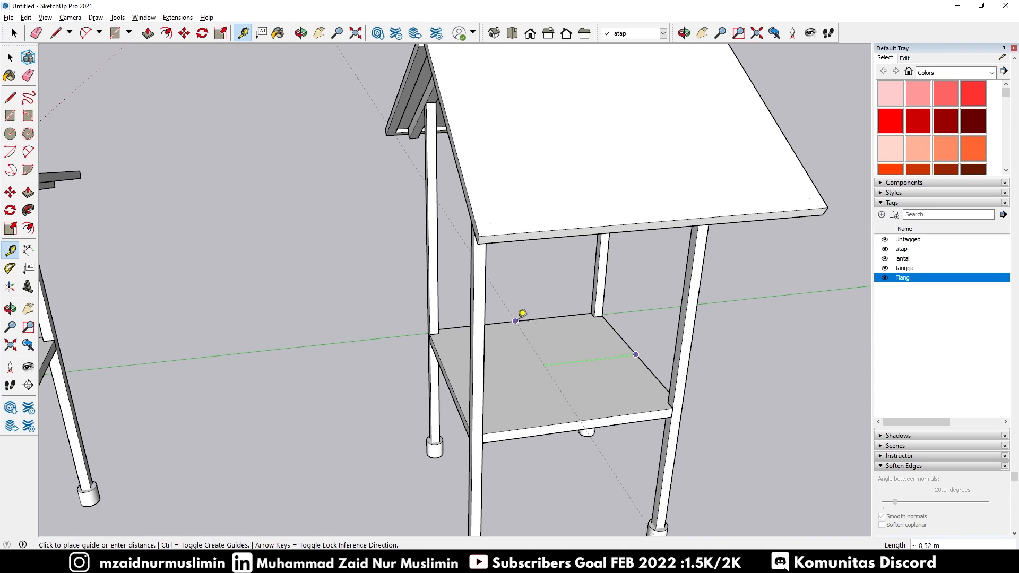
pyautogui.click(522, 313)
pyautogui.scroll(-3, 509, 358)
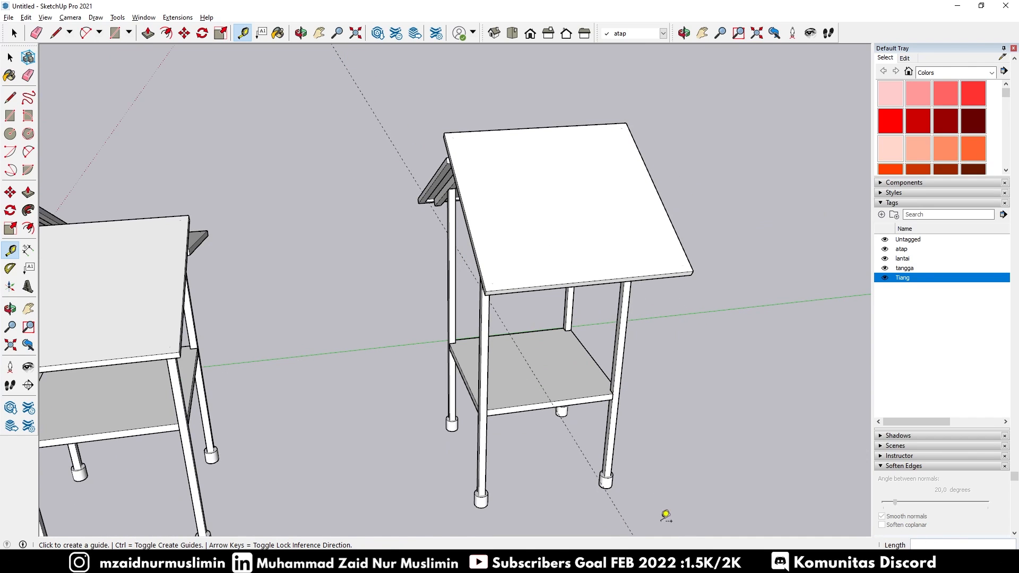
pyautogui.press('space')
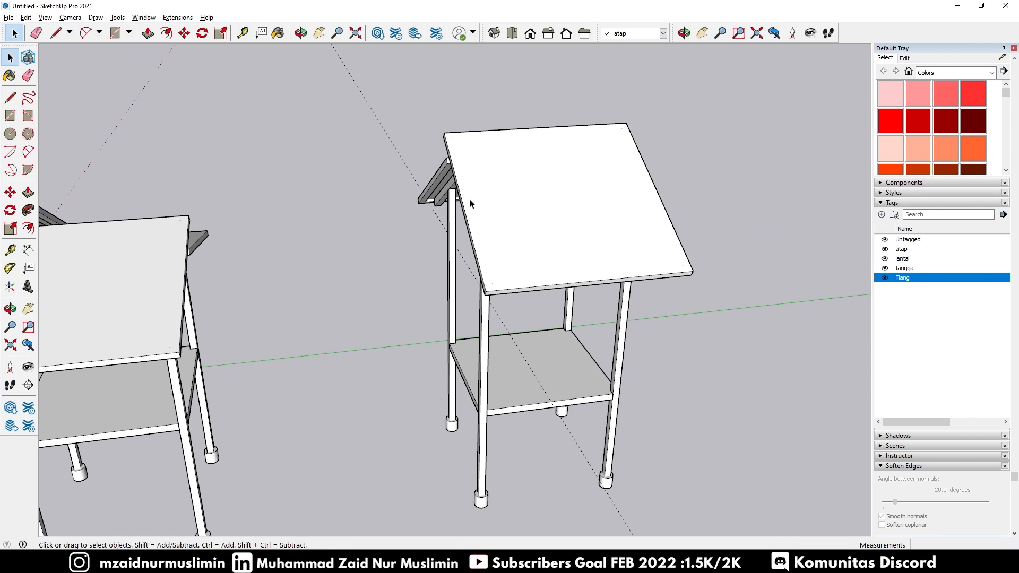
# Rotate the whole copied section, including roof, floor and four posts, 90 degrees horizontally about the centre of its floor
pyautogui.scroll(-4, 463, 272)
pyautogui.scroll(3, 590, 199)
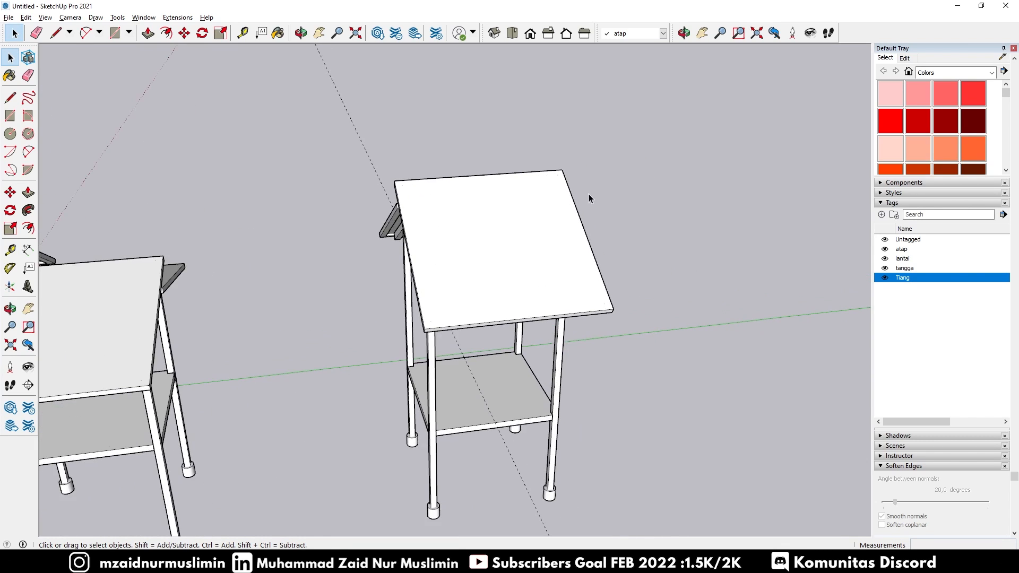
pyautogui.moveTo(477, 300); pyautogui.dragTo(477, 301)
pyautogui.moveTo(532, 376); pyautogui.dragTo(517, 333, button='middle')
pyautogui.keyDown('ctrl'); pyautogui.click(514, 398); pyautogui.keyUp('ctrl')
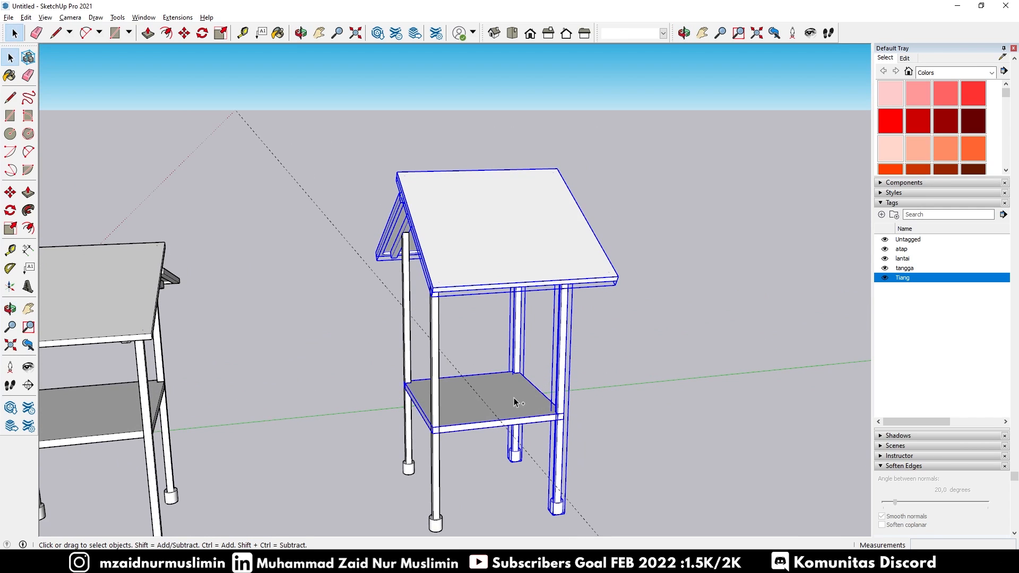
pyautogui.keyDown('ctrl'); pyautogui.click(434, 351); pyautogui.keyUp('ctrl')
pyautogui.keyDown('ctrl'); pyautogui.click(408, 320); pyautogui.keyUp('ctrl')
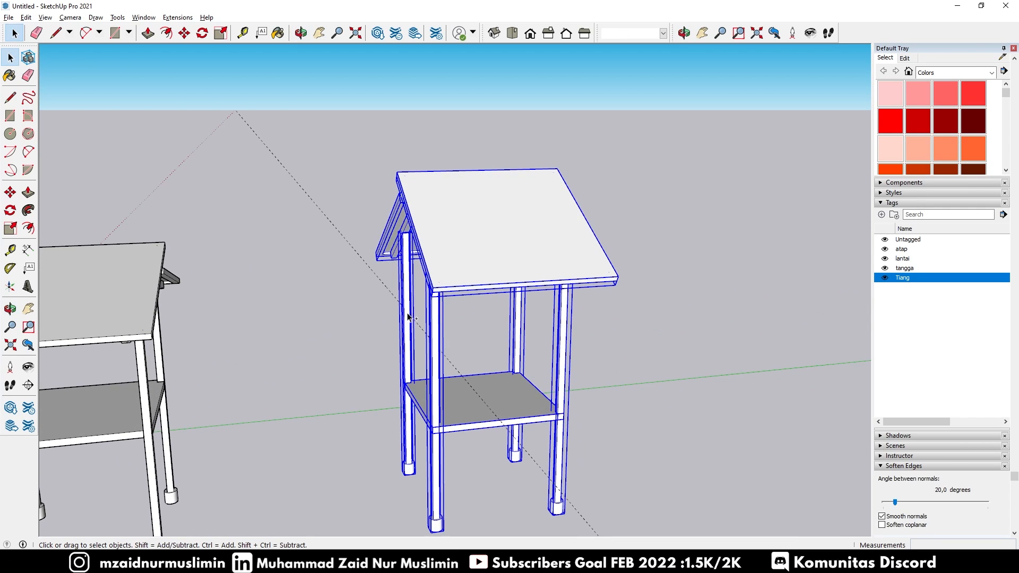
pyautogui.moveTo(408, 319); pyautogui.dragTo(489, 374, button='middle')
pyautogui.scroll(3, 478, 387)
pyautogui.press('q')
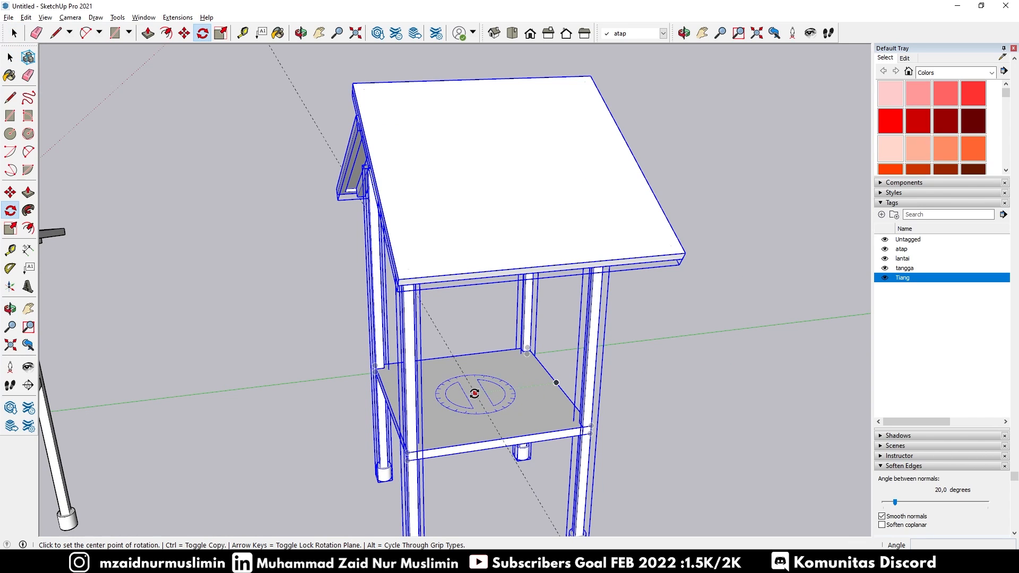
pyautogui.click(475, 393)
pyautogui.click(523, 387)
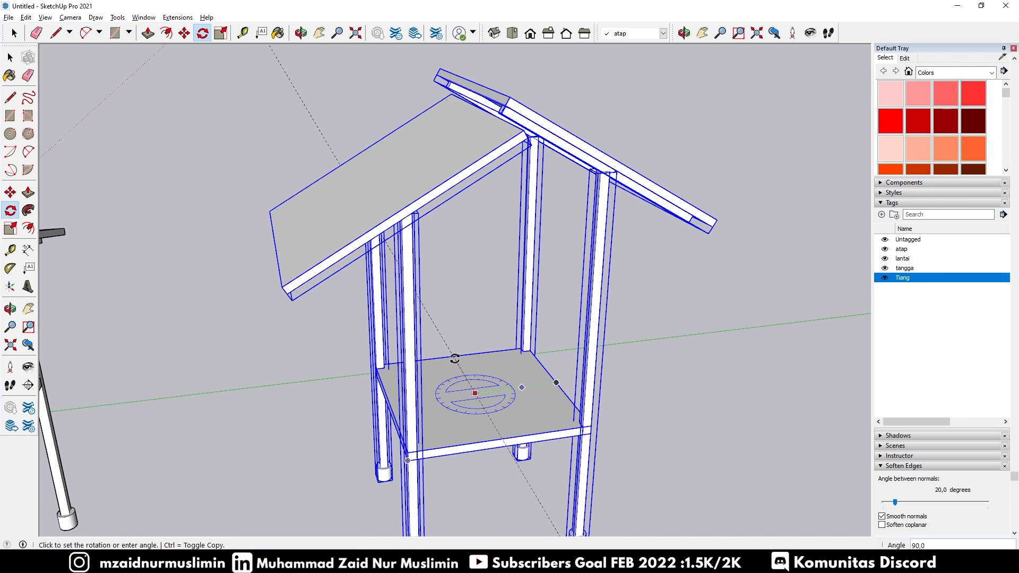
pyautogui.click(455, 359)
pyautogui.scroll(-3, 446, 284)
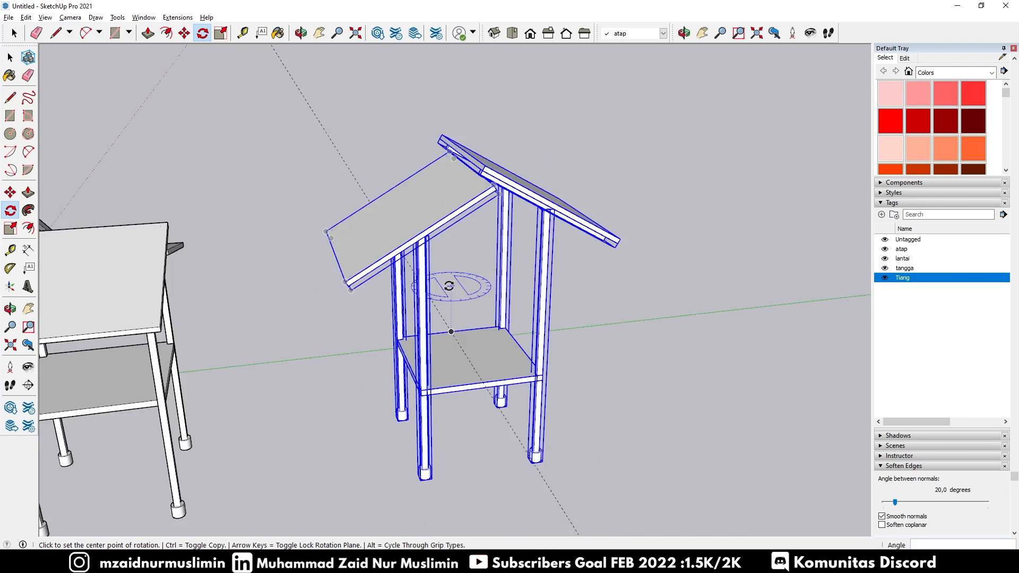
pyautogui.press('space')
pyautogui.moveTo(494, 368); pyautogui.dragTo(455, 341, button='middle')
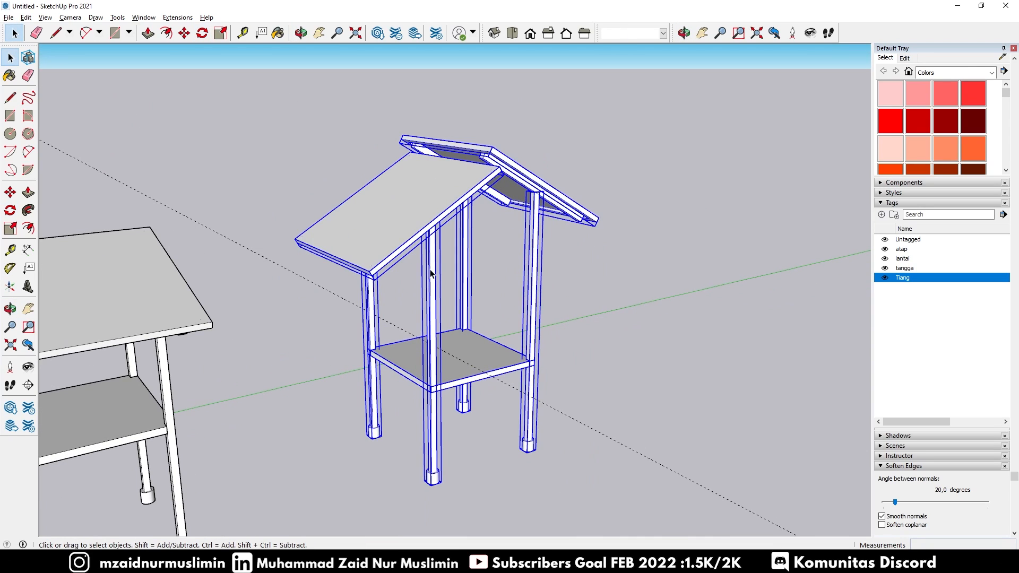
pyautogui.click(706, 365)
# Move the copied section's two front posts 1 m outward along the red axis, away from the floor
pyautogui.click(441, 328)
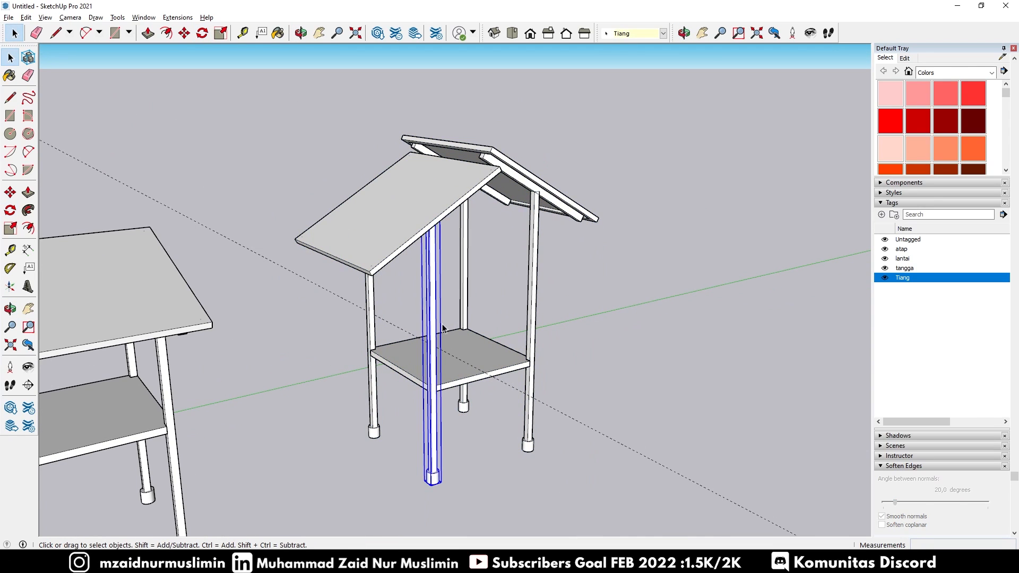
pyautogui.keyDown('ctrl'); pyautogui.click(532, 301); pyautogui.keyUp('ctrl')
pyautogui.moveTo(532, 301); pyautogui.dragTo(423, 407, button='middle')
pyautogui.press('m')
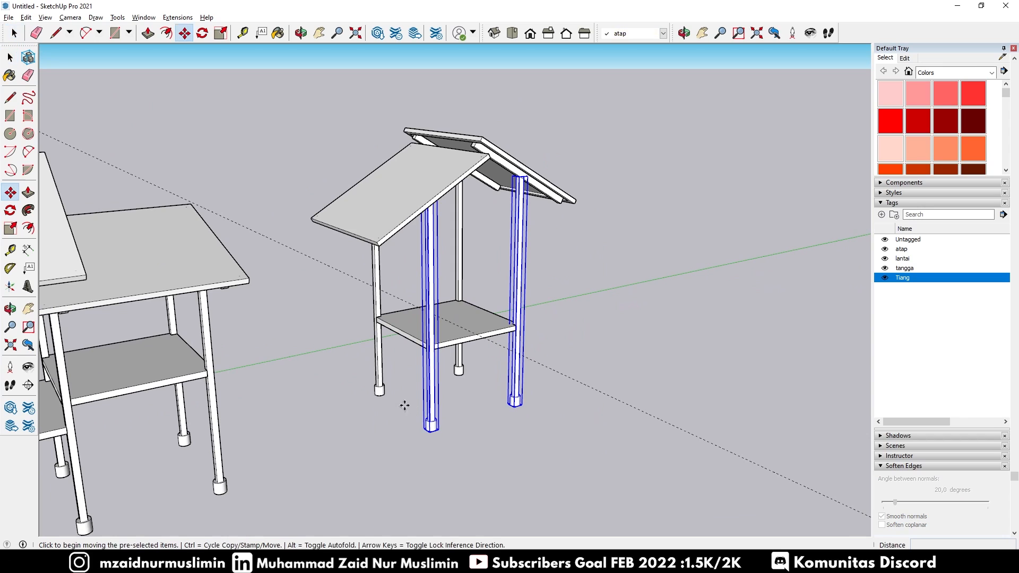
pyautogui.click(387, 414)
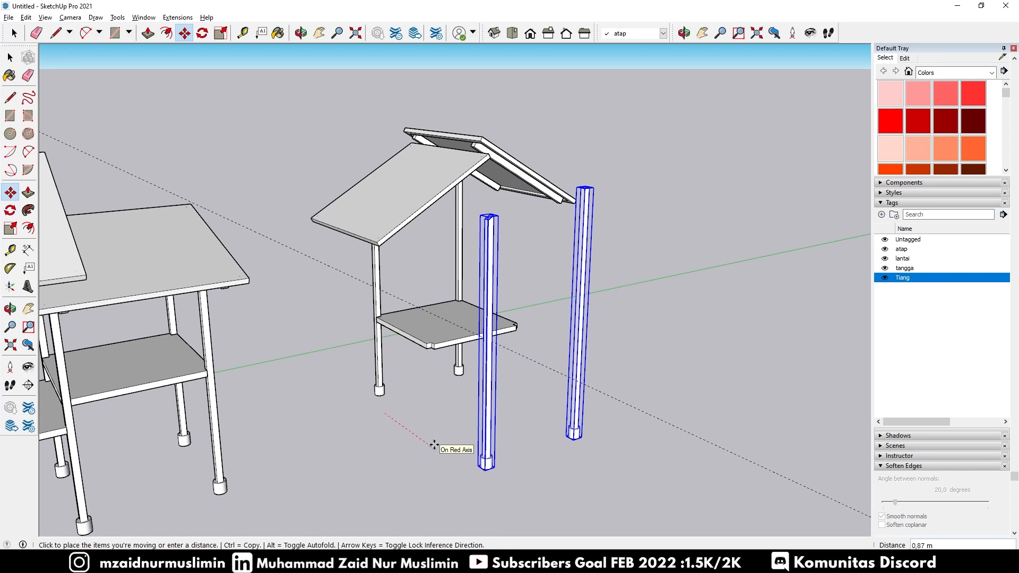
pyautogui.press('Return')
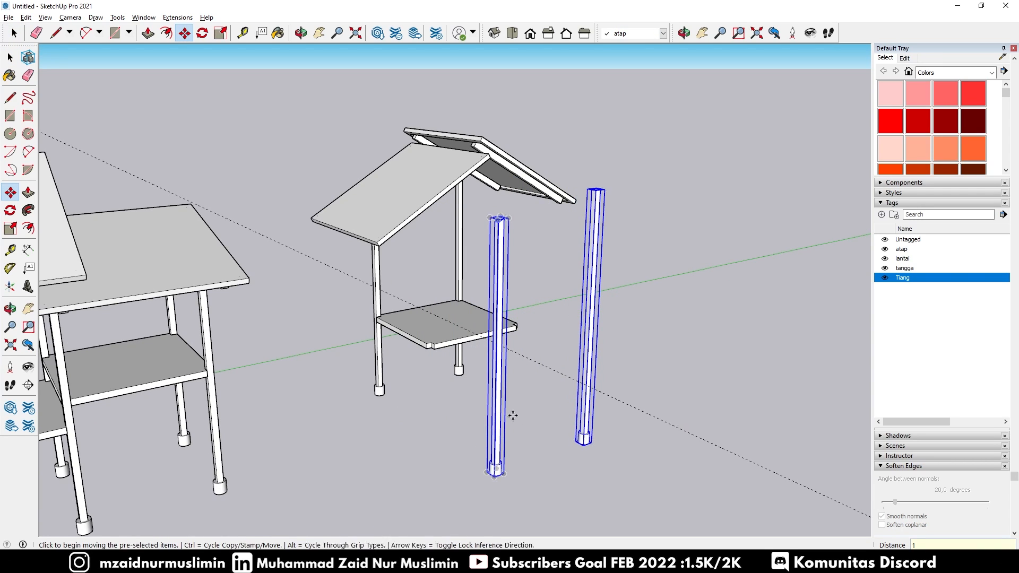
# Extend the copied section's floor 1 m to reach the moved front posts and fill the notches left along its side edges
pyautogui.moveTo(511, 416); pyautogui.dragTo(664, 434, button='middle')
pyautogui.moveTo(531, 363); pyautogui.dragTo(486, 335, button='middle')
pyautogui.press('space')
pyautogui.click(692, 460)
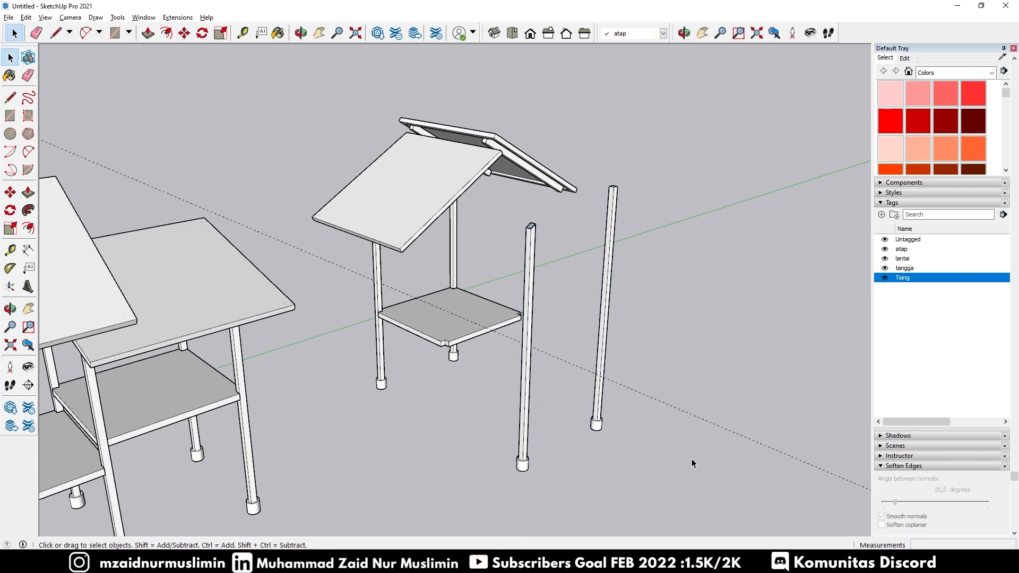
pyautogui.scroll(1, 457, 306)
pyautogui.doubleClick(457, 306)
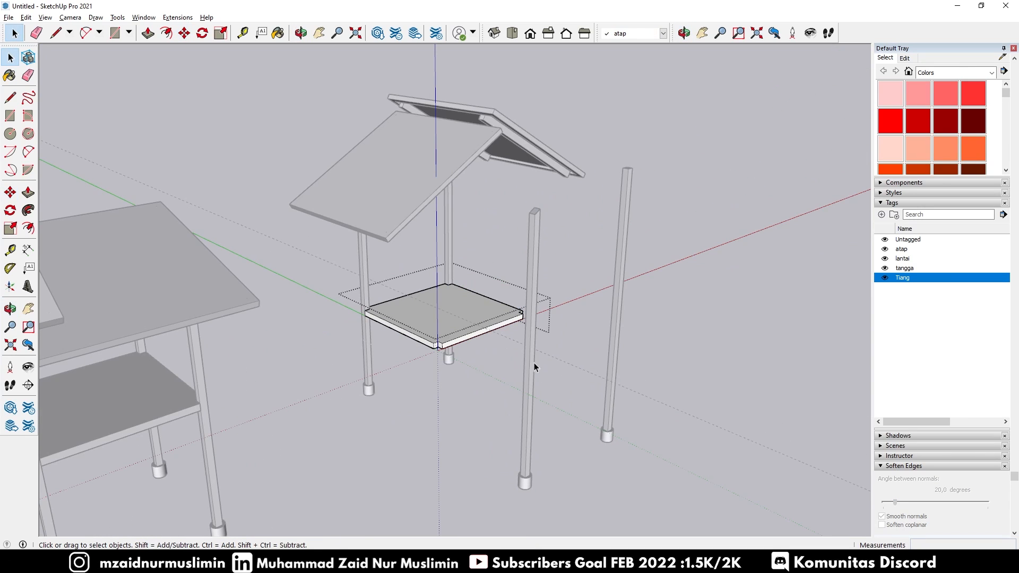
pyautogui.scroll(3, 488, 327)
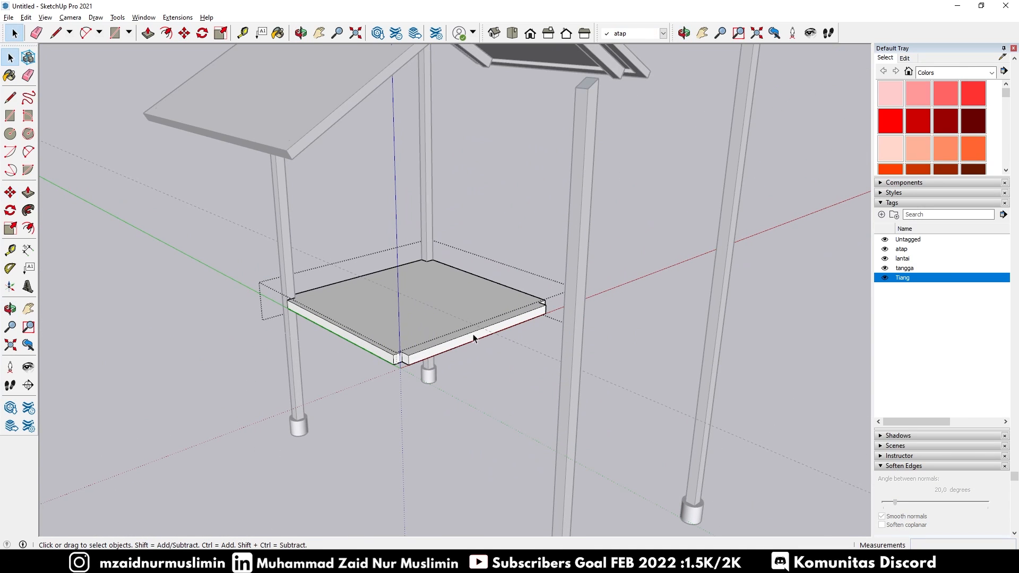
pyautogui.click(28, 192)
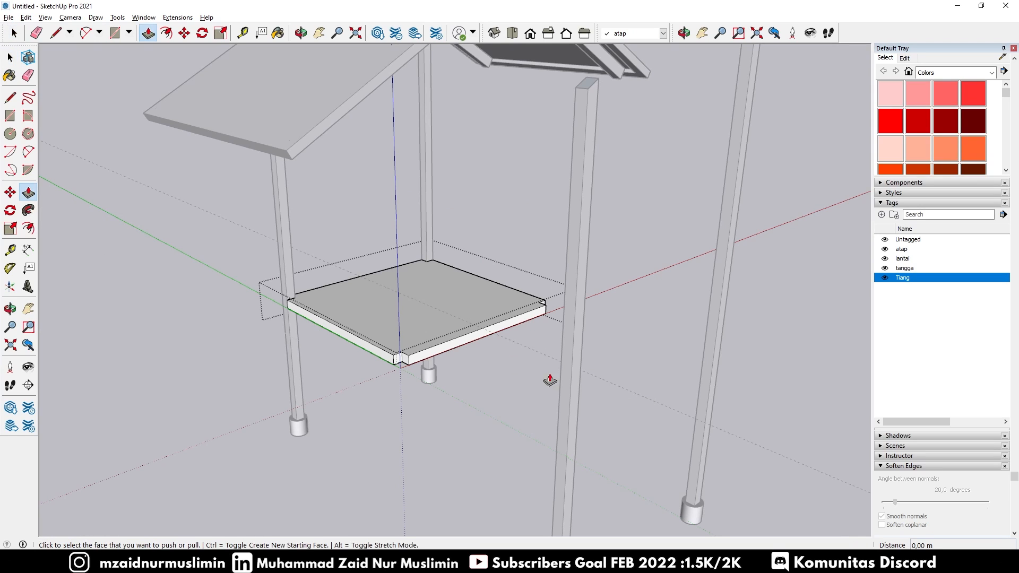
pyautogui.click(479, 341)
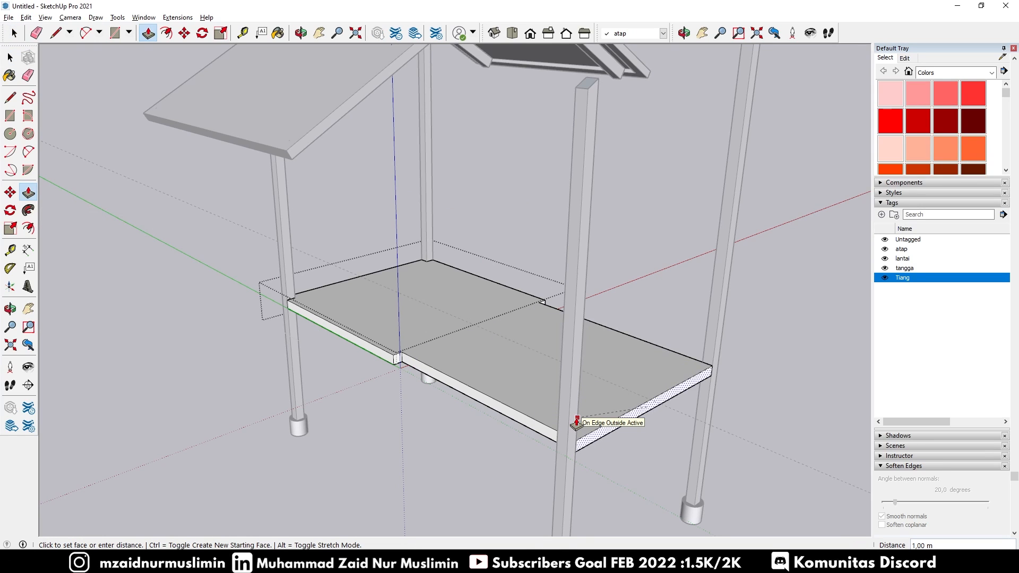
pyautogui.press('Return')
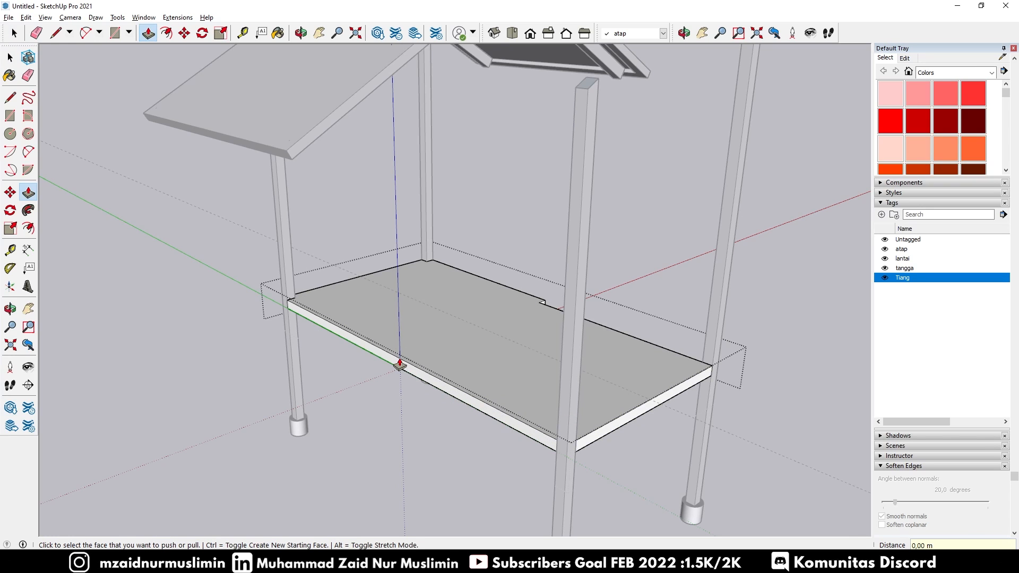
pyautogui.moveTo(605, 308); pyautogui.dragTo(309, 324, button='middle')
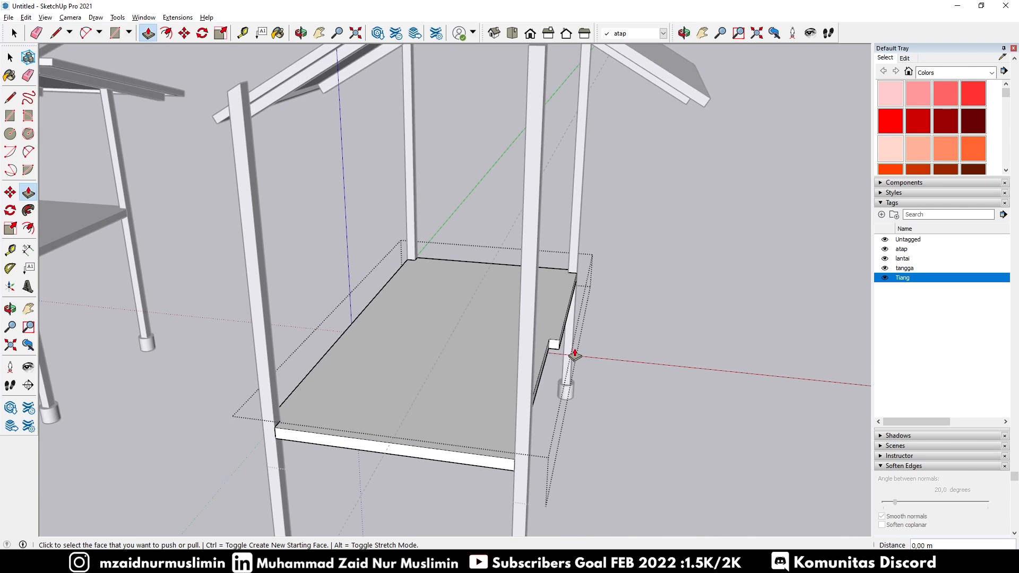
pyautogui.moveTo(550, 348); pyautogui.dragTo(507, 138, button='middle')
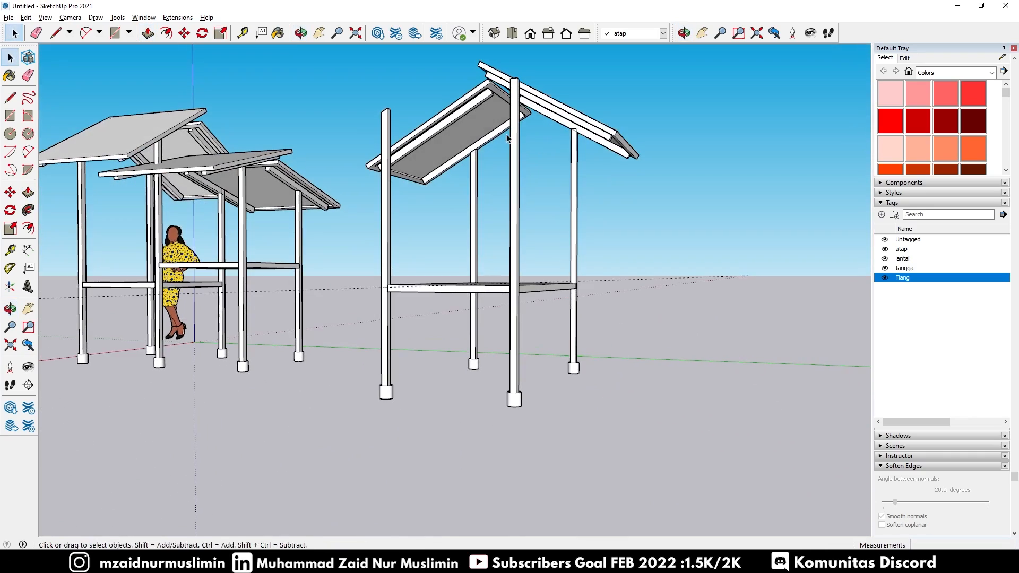
# Extend the panel of one roof slope on the copied section 1 m outward, towards the moved front posts
pyautogui.scroll(4, 473, 106)
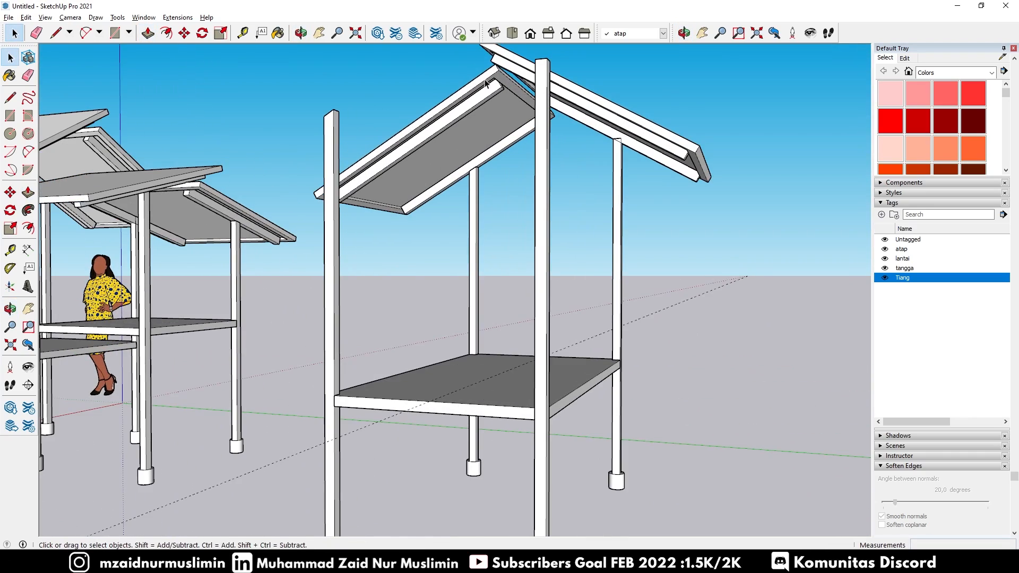
pyautogui.moveTo(505, 168); pyautogui.dragTo(452, 128, button='middle')
pyautogui.doubleClick(451, 127)
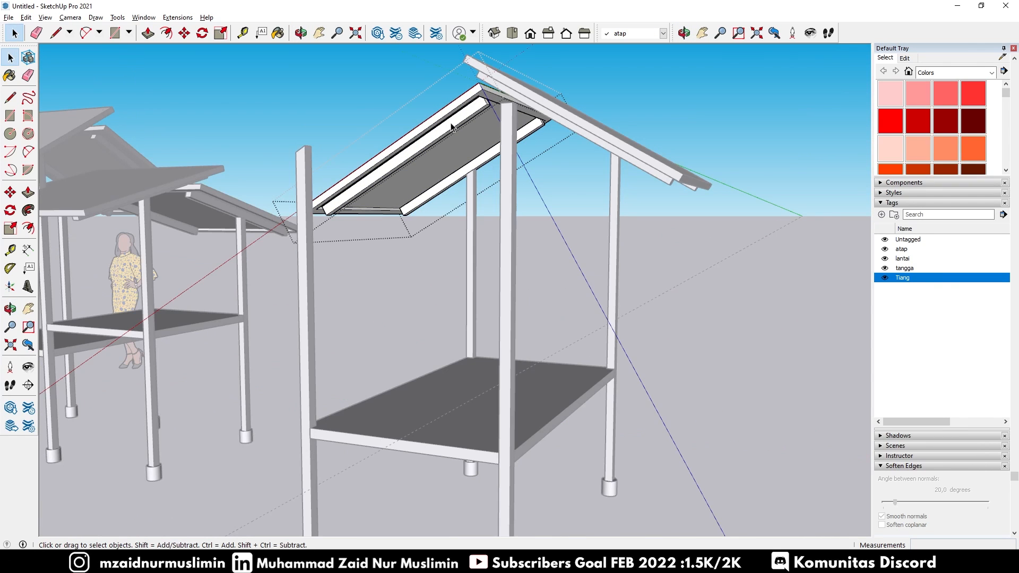
pyautogui.scroll(2, 459, 106)
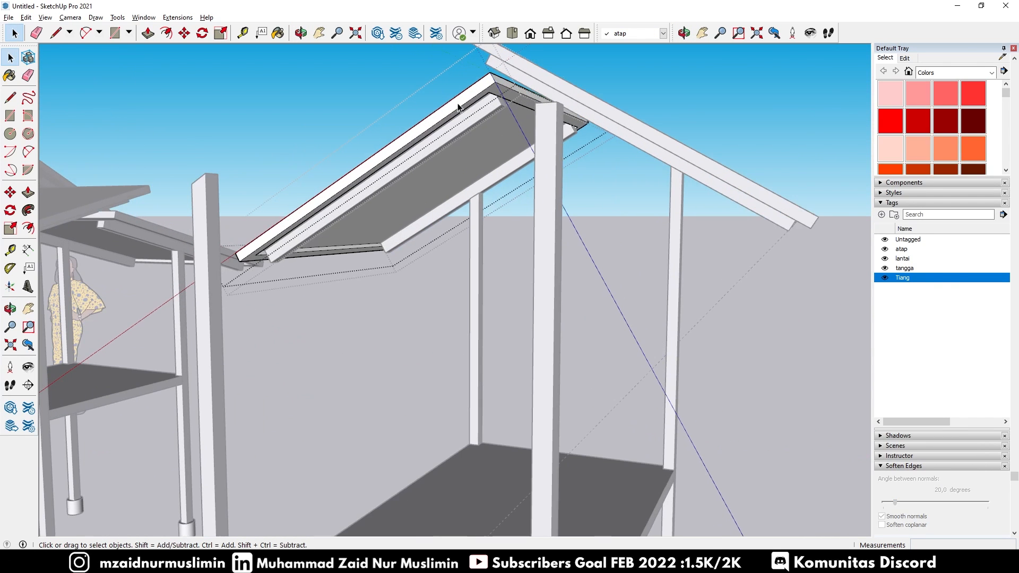
pyautogui.press('p')
pyautogui.click(456, 105)
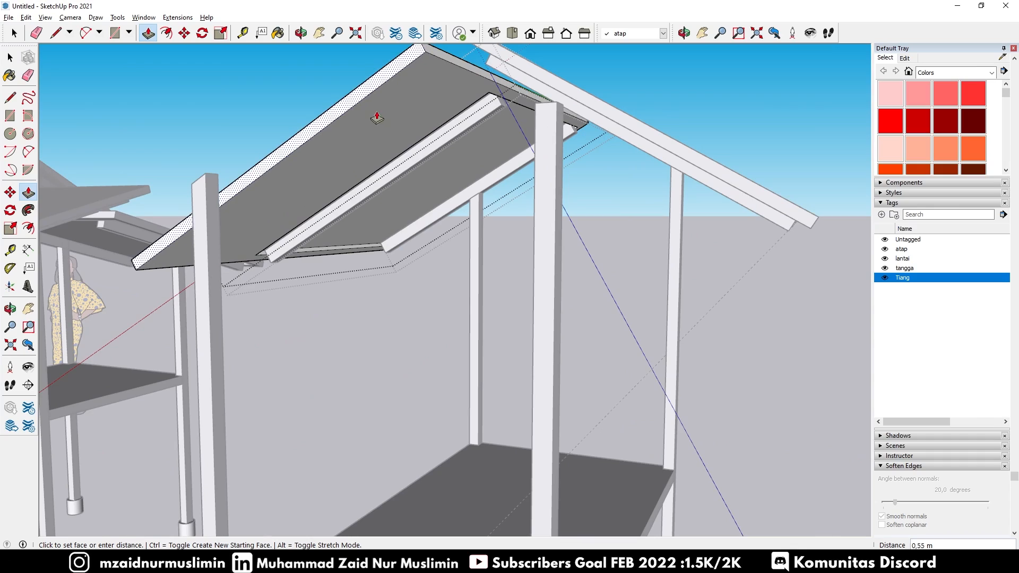
pyautogui.press('Return')
pyautogui.scroll(-3, 382, 124)
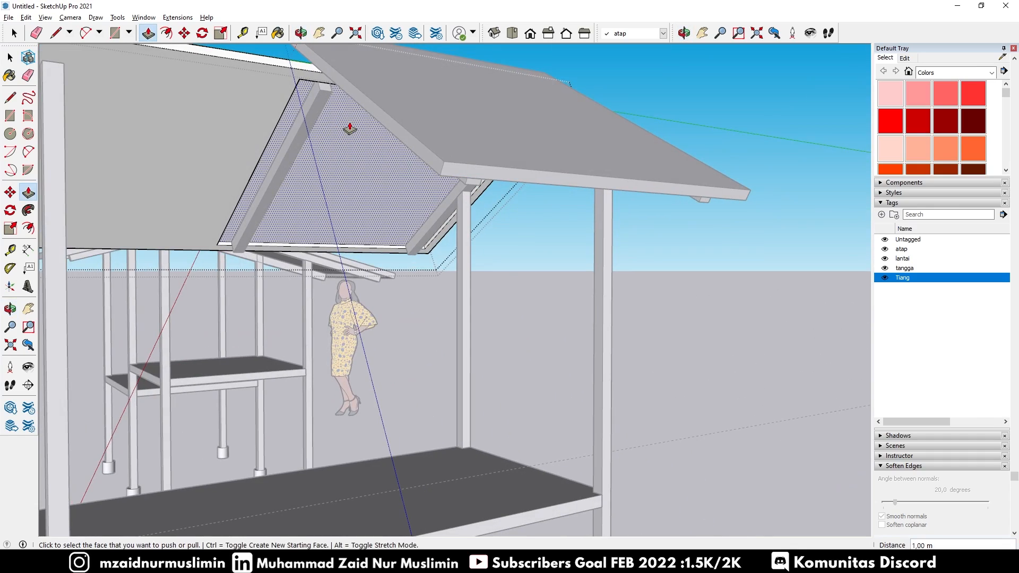
pyautogui.moveTo(322, 118); pyautogui.dragTo(37, 88, button='middle')
pyautogui.scroll(3, 180, 161)
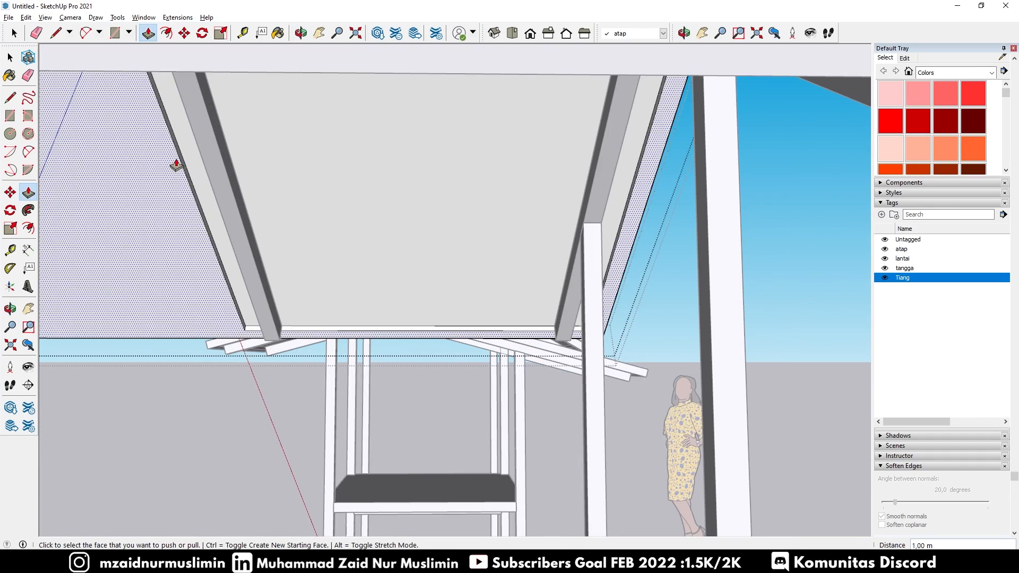